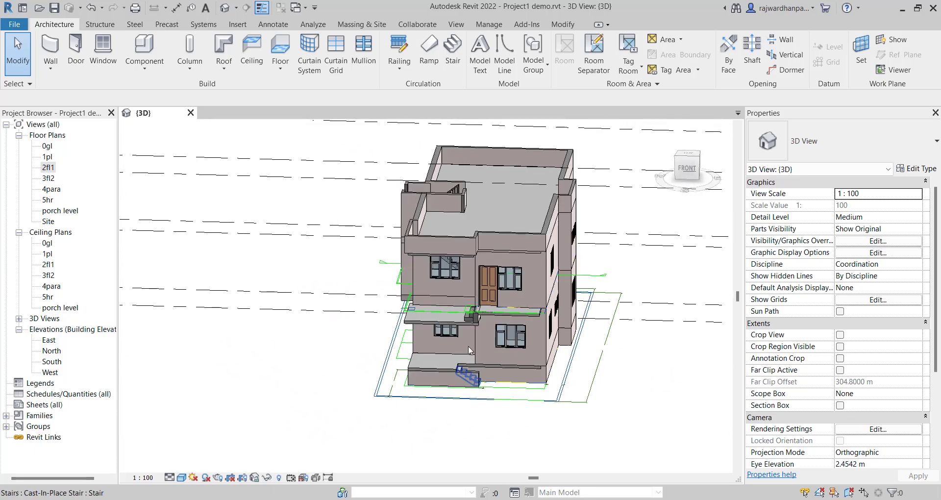
- Open the 1pl floor plan and bring up the front porch beside the entrance stair
{"action": "scroll", "coordinate": [503, 315], "scroll_direction": "up", "scroll_amount": 6}
{"action": "scroll", "coordinate": [550, 268], "scroll_direction": "down", "scroll_amount": 4}
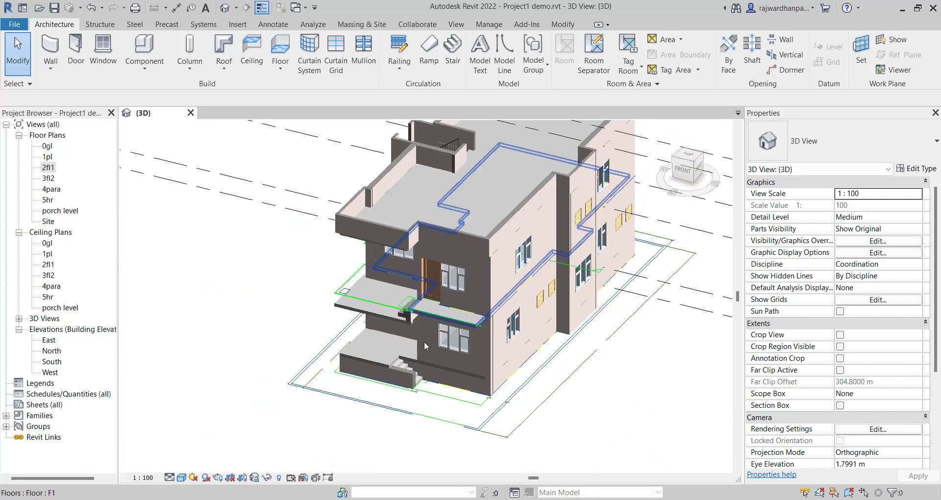
{"action": "scroll", "coordinate": [337, 350], "scroll_direction": "up", "scroll_amount": 6}
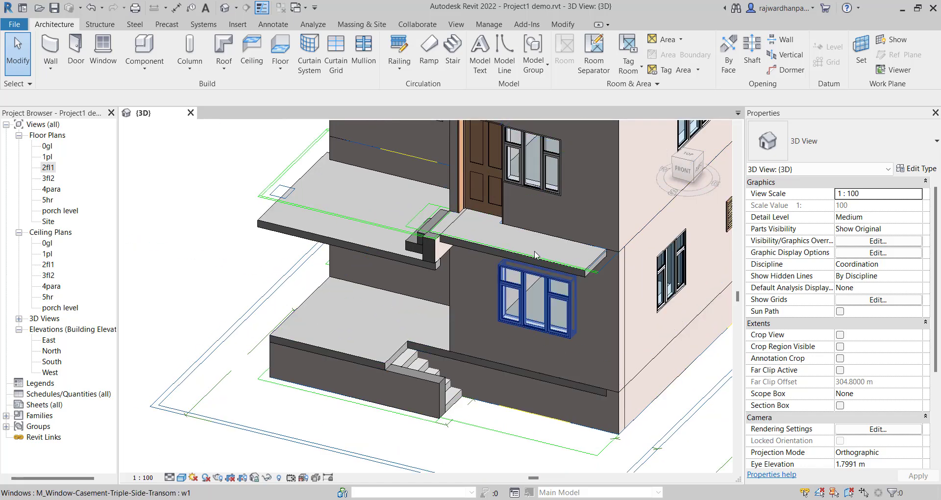
{"action": "left_click", "coordinate": [383, 366]}
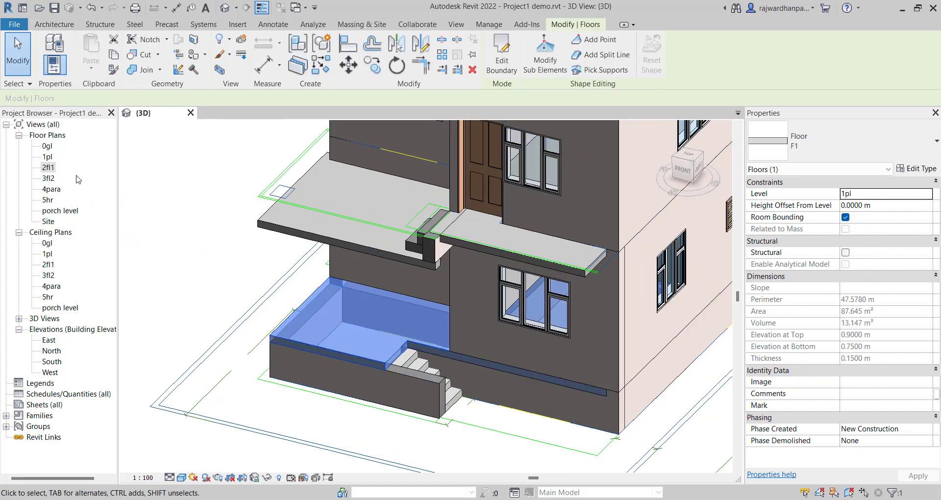
{"action": "double_click", "coordinate": [48, 157]}
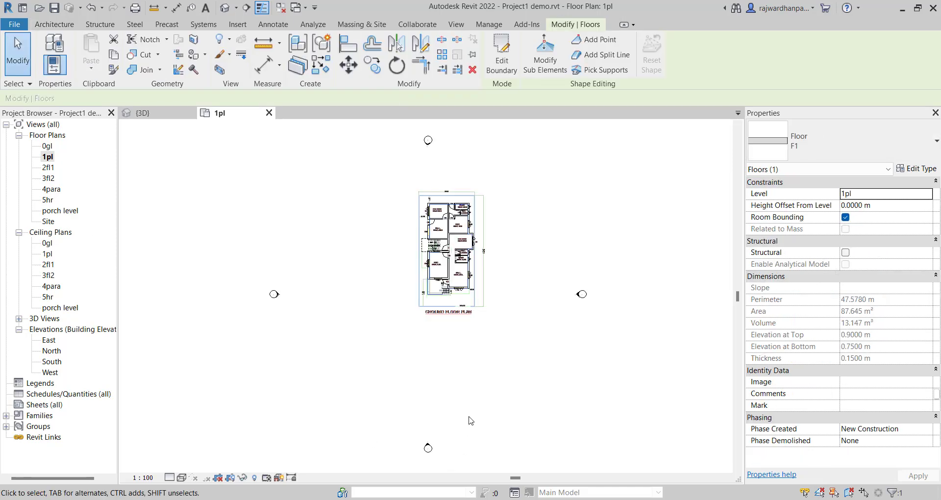
{"action": "scroll", "coordinate": [422, 288], "scroll_direction": "up", "scroll_amount": 5}
{"action": "scroll", "coordinate": [423, 288], "scroll_direction": "up", "scroll_amount": 3}
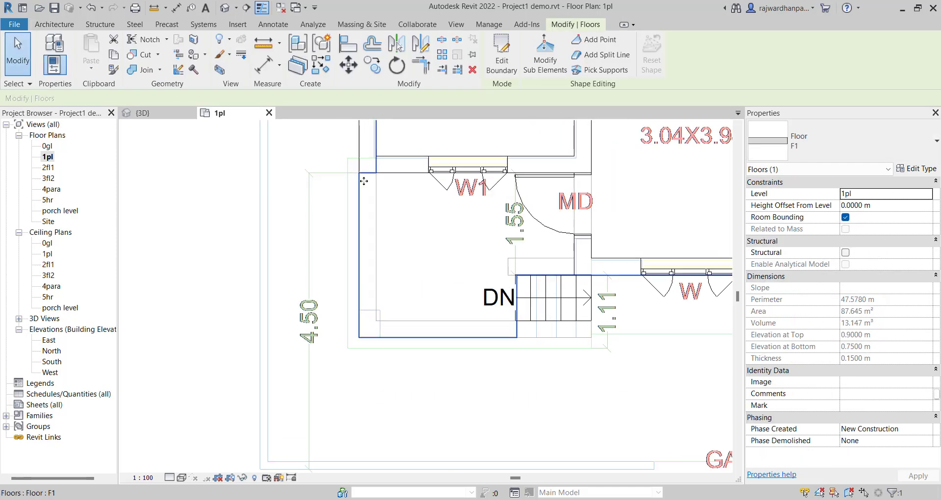
{"action": "left_click", "coordinate": [477, 385]}
{"action": "middle_click_drag", "start_coordinate": [477, 366], "coordinate": [474, 387]}
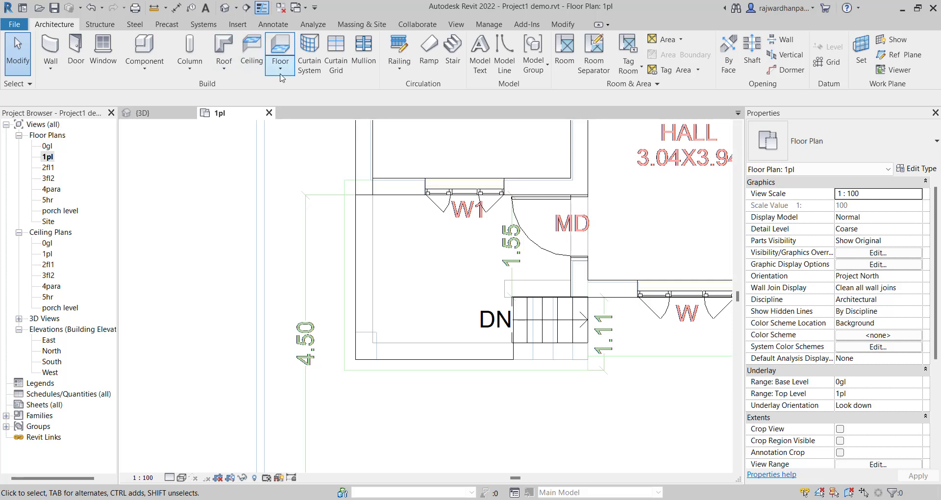
- Begin a sketched-path railing on level 1pl using the Glass Panel - Bottom Fill type
{"action": "left_click", "coordinate": [398, 68]}
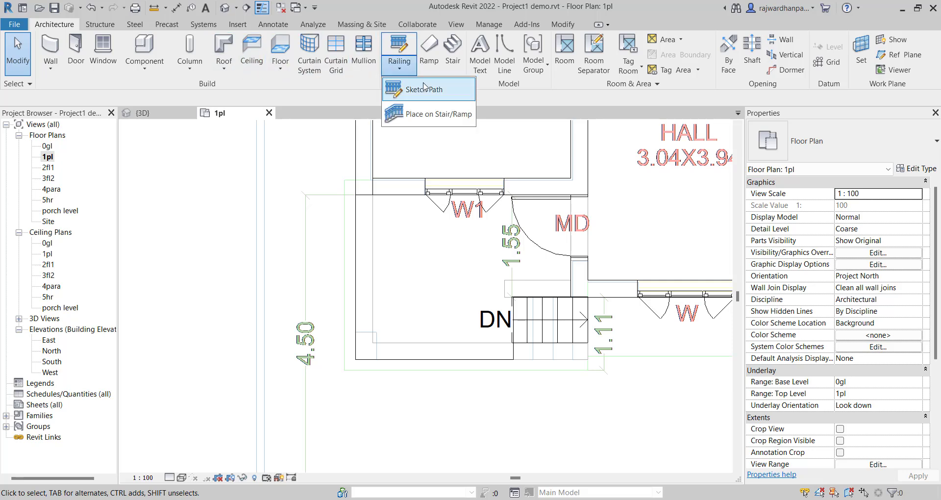
{"action": "left_click", "coordinate": [447, 96]}
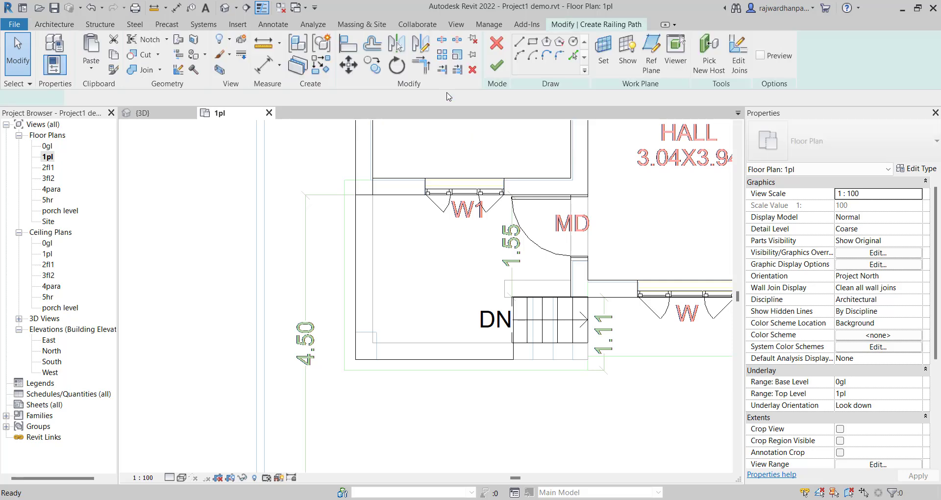
{"action": "left_click", "coordinate": [862, 156]}
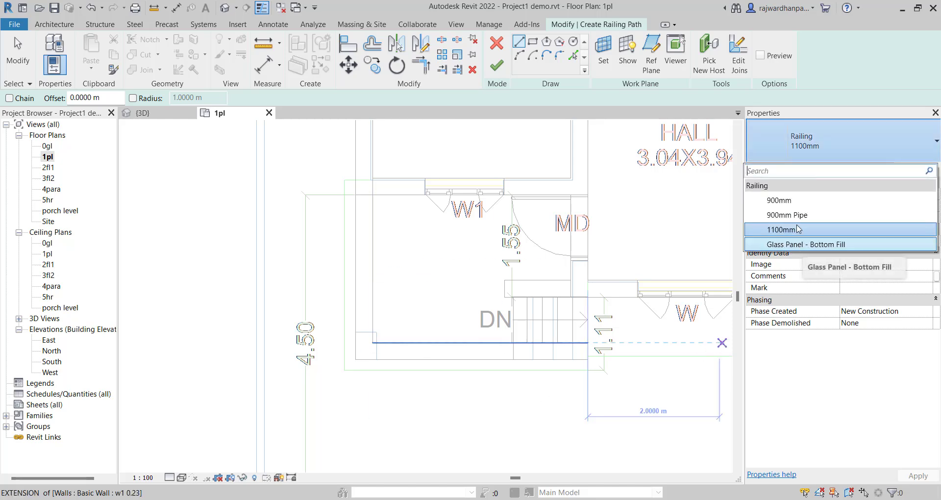
{"action": "left_click", "coordinate": [869, 245]}
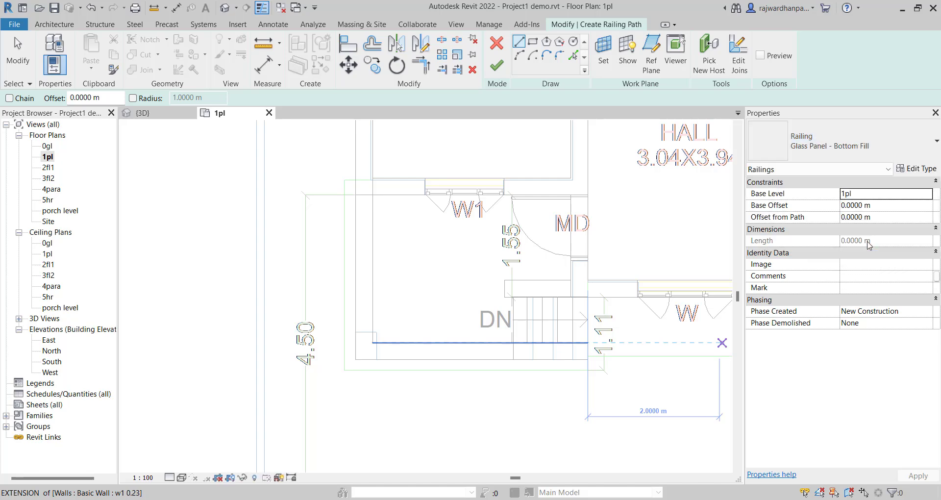
- Duplicate the Glass Panel - Bottom Fill railing type under the name r1
{"action": "left_click", "coordinate": [905, 167]}
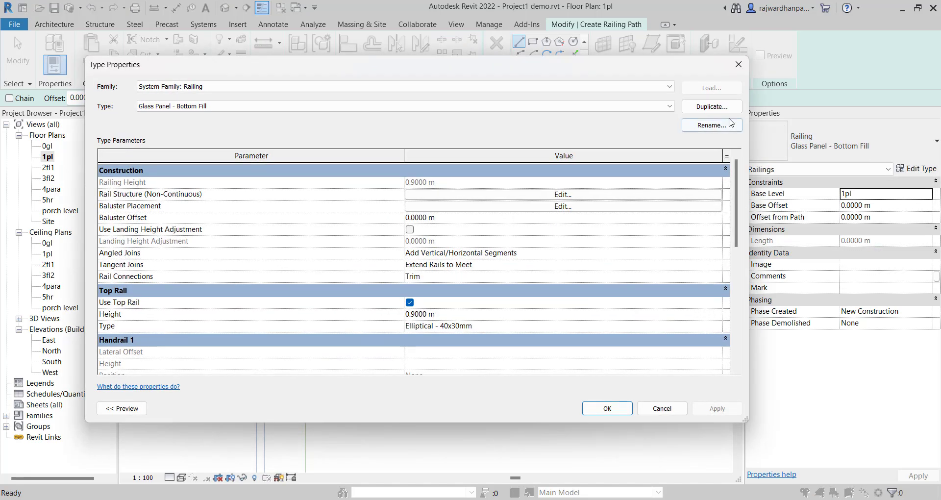
{"action": "left_click", "coordinate": [728, 111]}
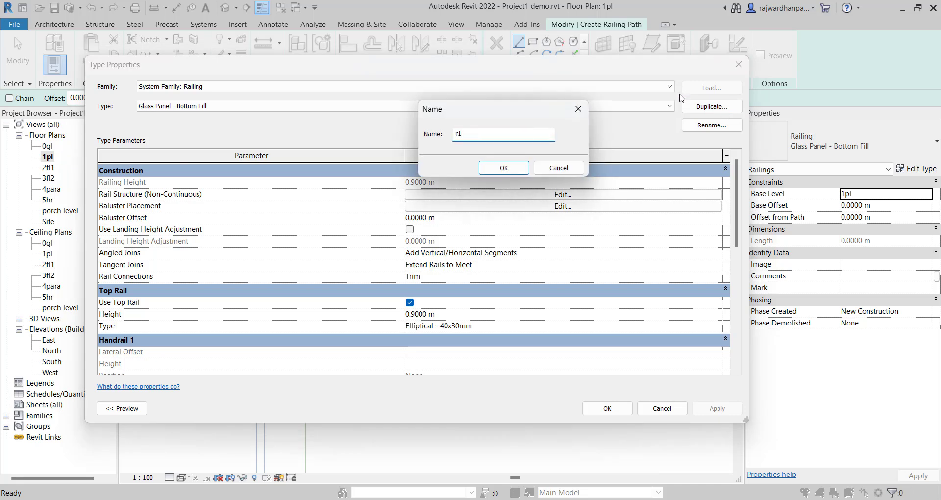
{"action": "left_click", "coordinate": [503, 167]}
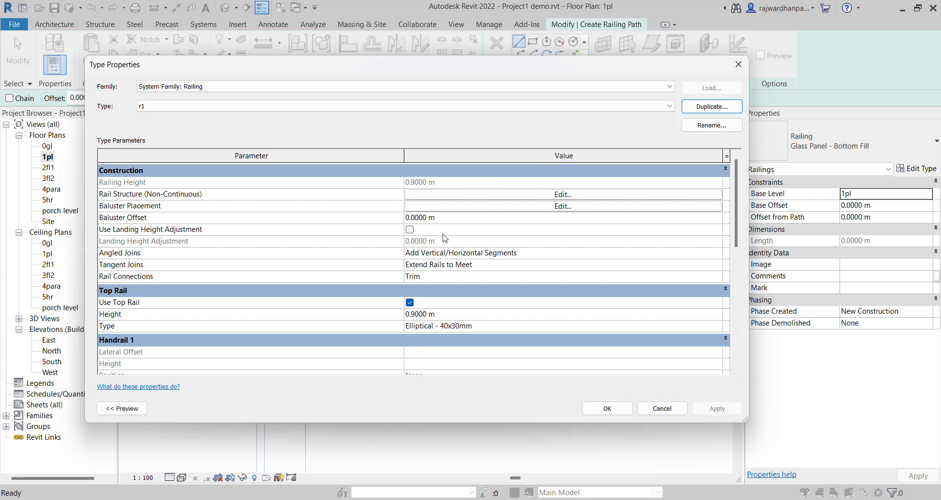
- Review the top rail settings and available top rail types, keep Elliptical - 40x30mm, and accept the r1 type properties
{"action": "scroll", "coordinate": [516, 234], "scroll_direction": "down", "scroll_amount": 2}
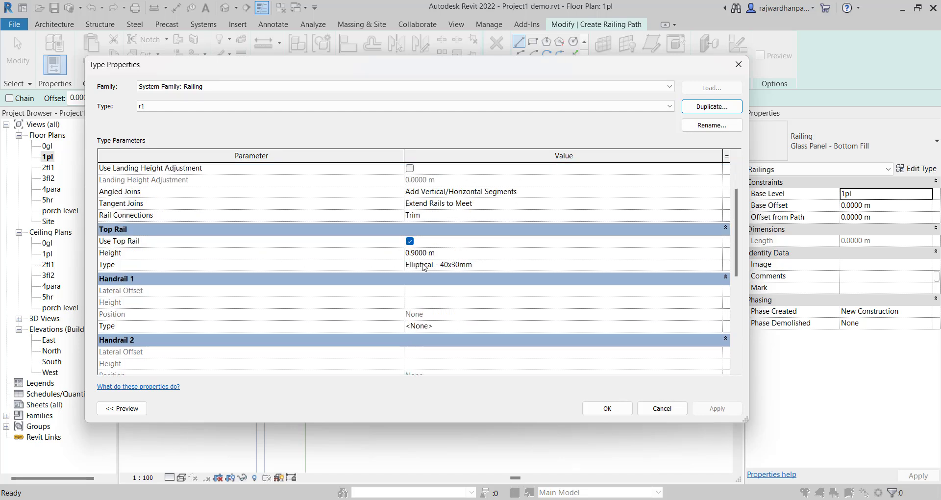
{"action": "left_click", "coordinate": [447, 253]}
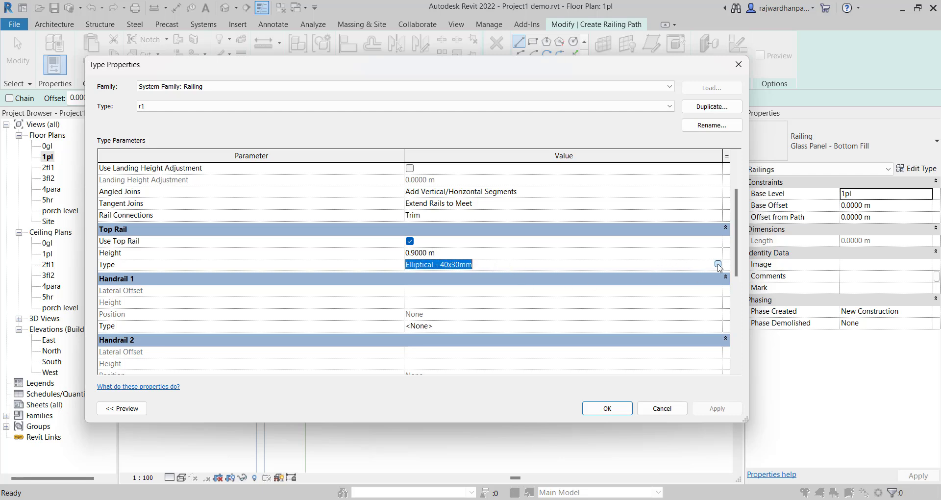
{"action": "left_click", "coordinate": [718, 263]}
{"action": "left_click", "coordinate": [334, 106]}
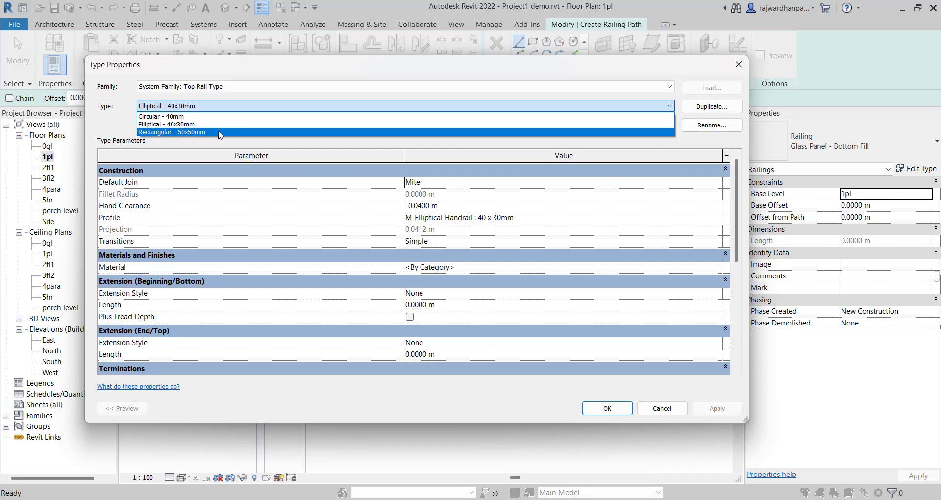
{"action": "key", "text": "Escape"}
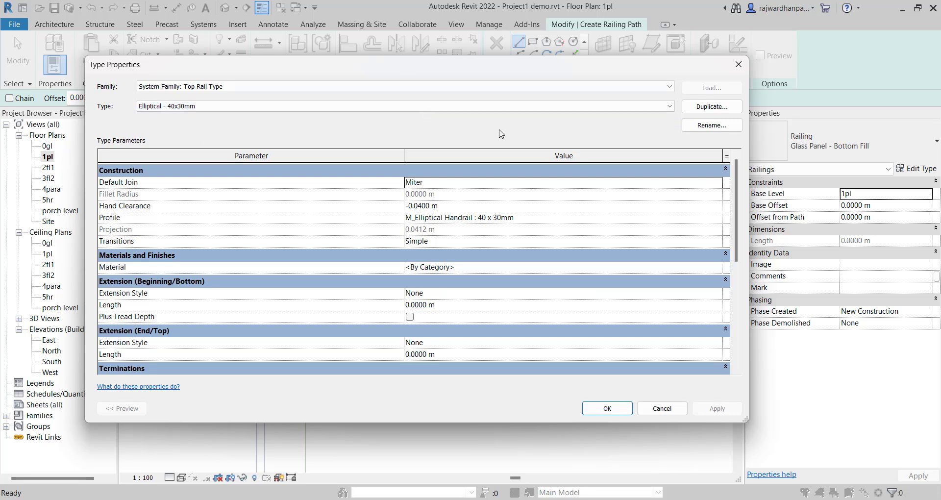
{"action": "left_click", "coordinate": [607, 408]}
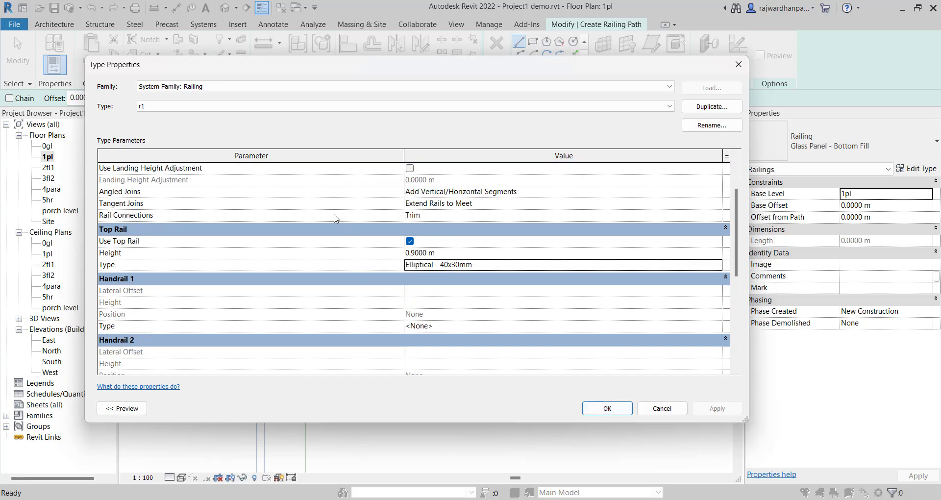
{"action": "scroll", "coordinate": [489, 272], "scroll_direction": "down", "scroll_amount": 3}
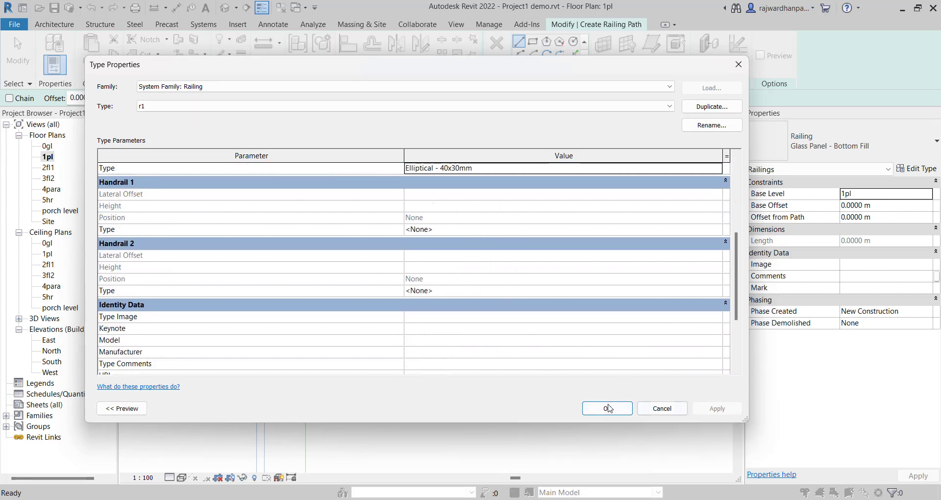
{"action": "left_click", "coordinate": [608, 409]}
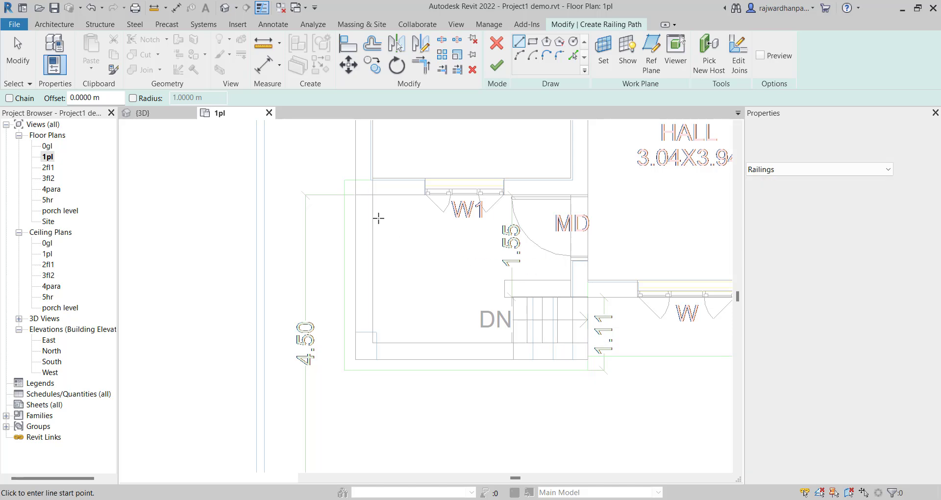
- Sketch the railing path about 2.5 m along the porch's outer side wall and about 3.4 m along its front wall, past the stair
{"action": "scroll", "coordinate": [355, 189], "scroll_direction": "up", "scroll_amount": 2}
{"action": "left_click", "coordinate": [369, 184]}
{"action": "scroll", "coordinate": [354, 246], "scroll_direction": "down", "scroll_amount": 2}
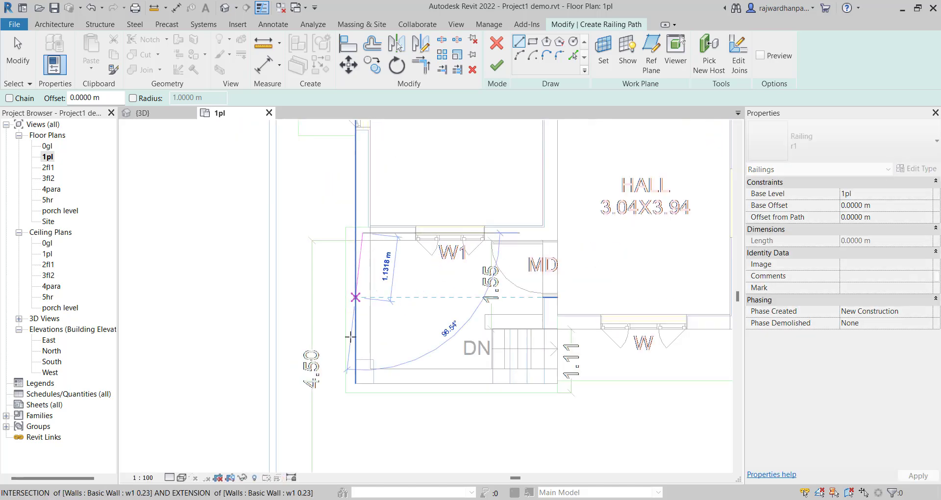
{"action": "scroll", "coordinate": [363, 373], "scroll_direction": "up", "scroll_amount": 4}
{"action": "scroll", "coordinate": [281, 348], "scroll_direction": "down", "scroll_amount": 2}
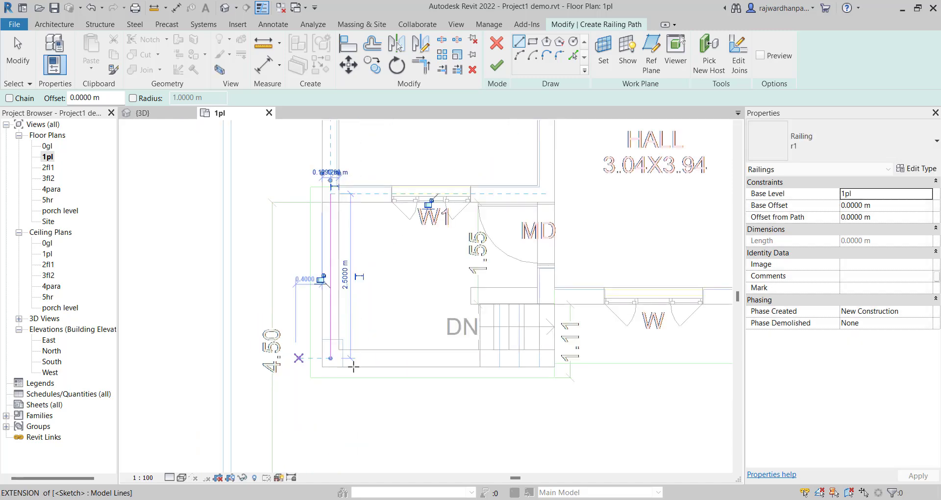
{"action": "left_click", "coordinate": [331, 357]}
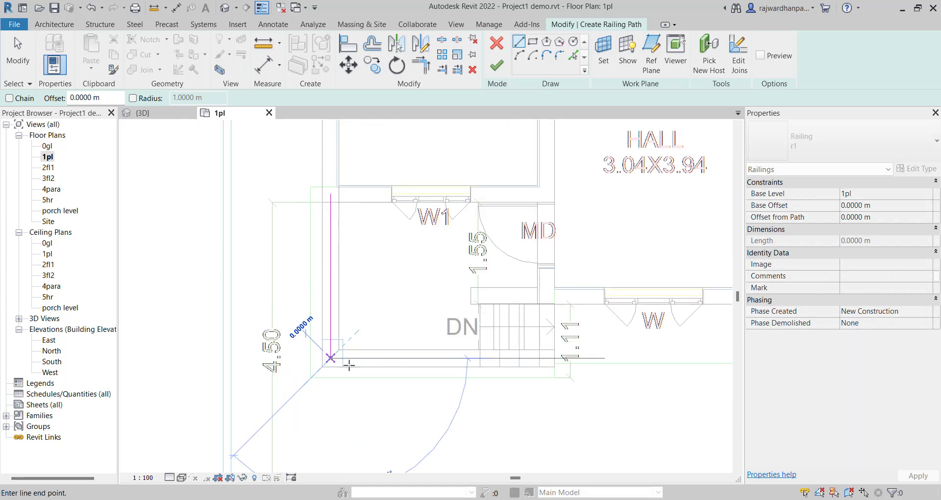
{"action": "left_click", "coordinate": [553, 358]}
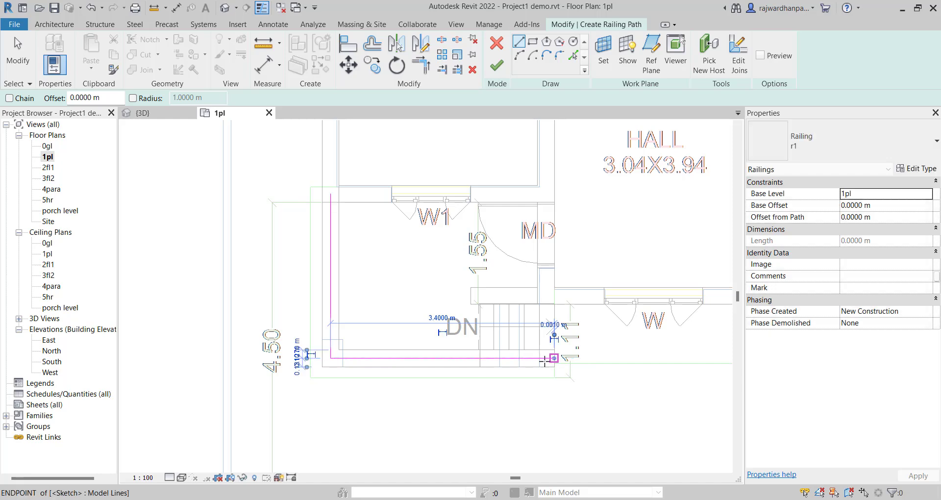
{"action": "key", "text": "Escape"}
{"action": "key", "text": "Escape"}
- Finish the porch railing sketch and switch to the 3D view
{"action": "left_click", "coordinate": [338, 343]}
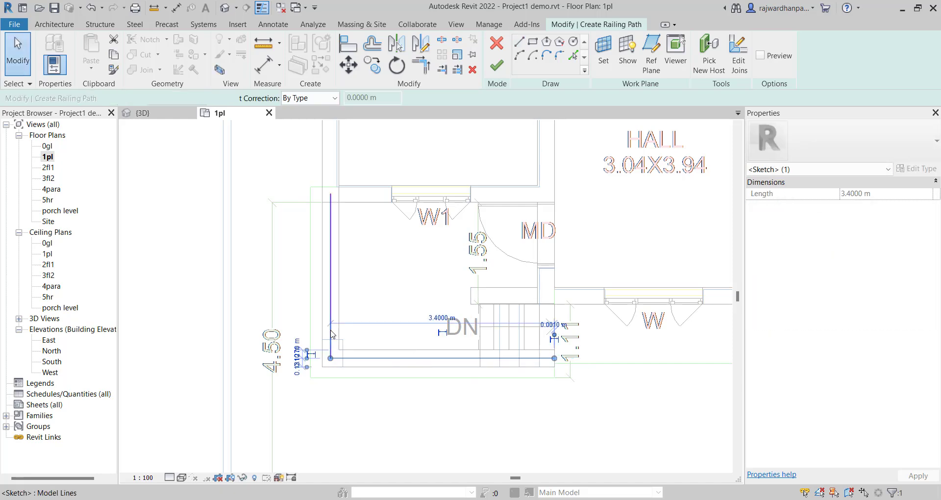
{"action": "left_click", "coordinate": [379, 303]}
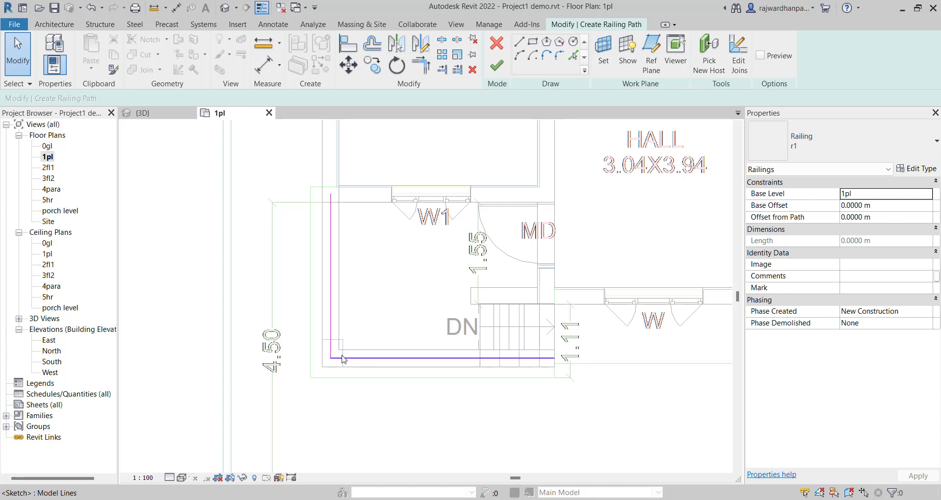
{"action": "left_click", "coordinate": [505, 69]}
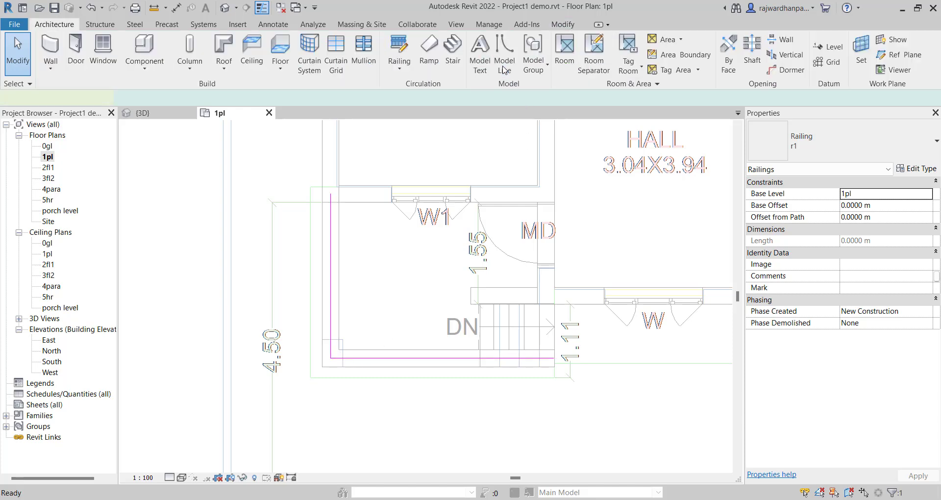
{"action": "left_click", "coordinate": [404, 239]}
{"action": "left_click", "coordinate": [142, 113]}
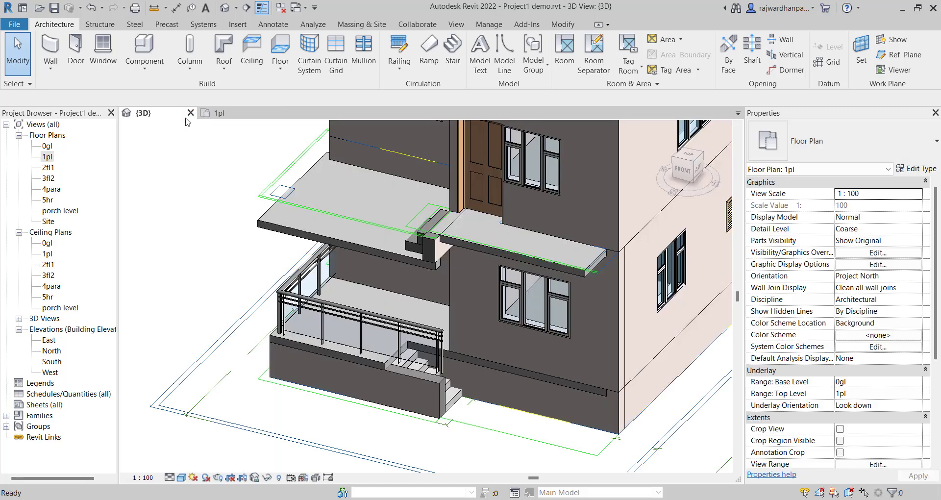
- Edit the porch railing's path so its front segment ends at the top of the stair, giving a total railing length of about 4.7 m
{"action": "scroll", "coordinate": [303, 384], "scroll_direction": "up", "scroll_amount": 4}
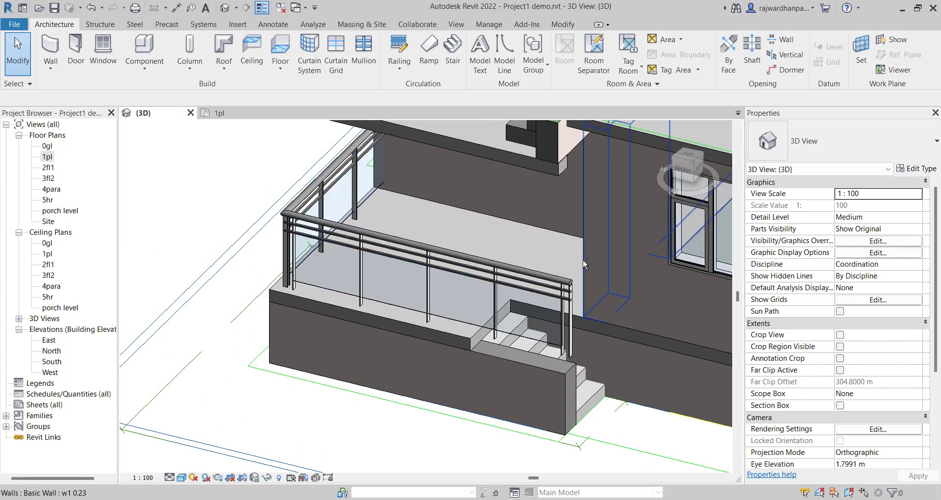
{"action": "middle_click_drag", "start_coordinate": [583, 259], "coordinate": [601, 234], "text": "shift"}
{"action": "middle_click_drag", "start_coordinate": [328, 376], "coordinate": [396, 328]}
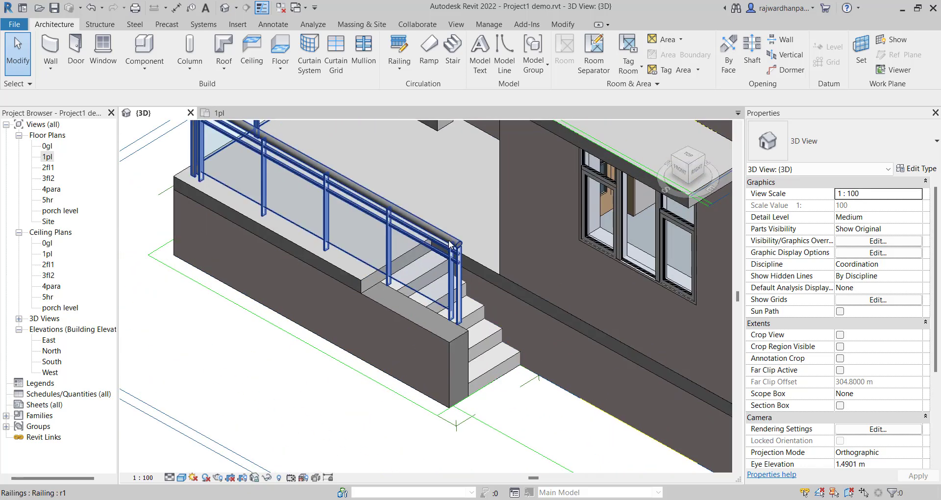
{"action": "left_click", "coordinate": [398, 316]}
{"action": "scroll", "coordinate": [383, 294], "scroll_direction": "up", "scroll_amount": 3}
{"action": "middle_click_drag", "start_coordinate": [520, 283], "coordinate": [392, 274], "text": "shift"}
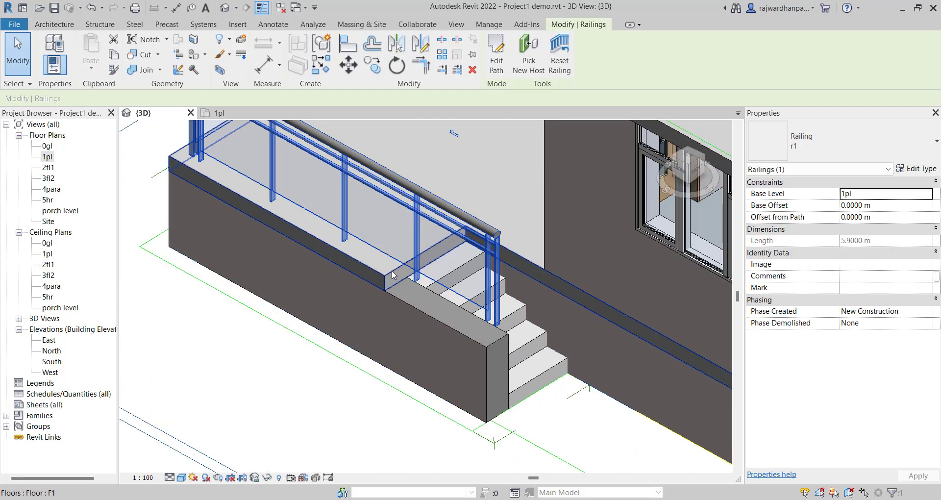
{"action": "left_click", "coordinate": [496, 72]}
{"action": "left_click", "coordinate": [495, 326]}
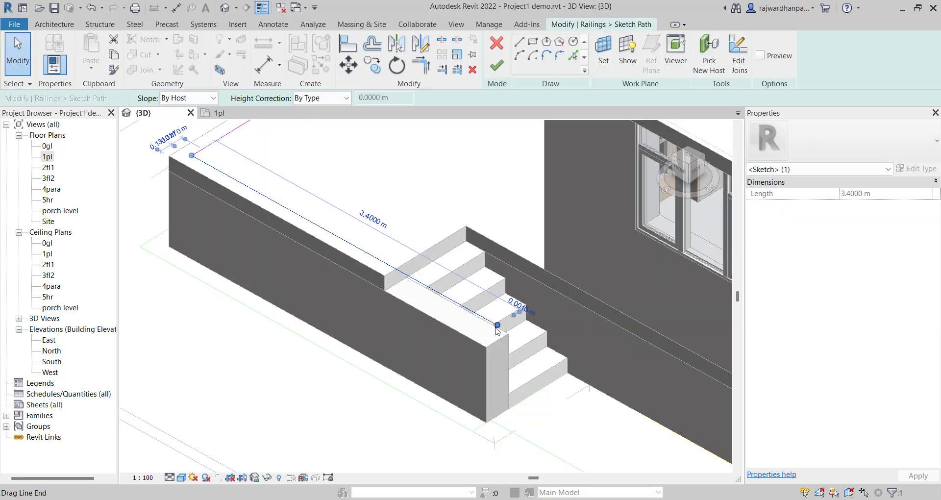
{"action": "left_click_drag", "start_coordinate": [498, 325], "coordinate": [390, 265]}
{"action": "left_click", "coordinate": [501, 70]}
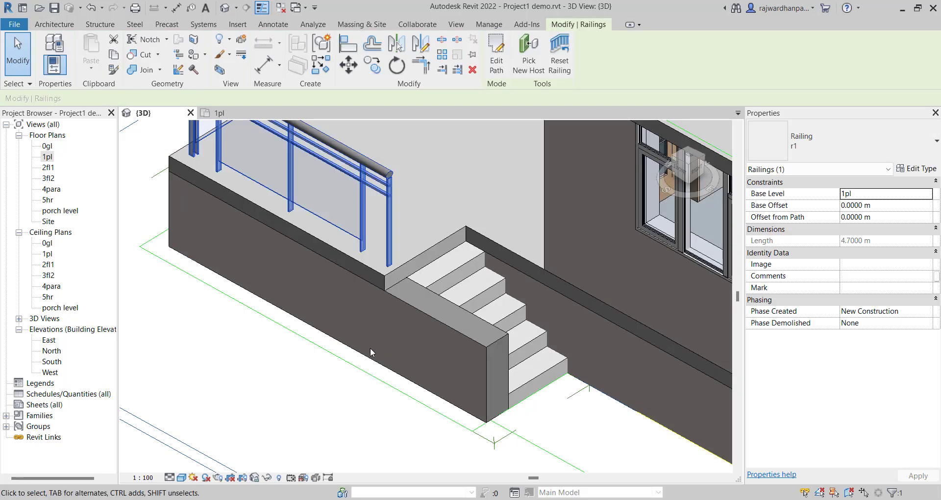
{"action": "left_click", "coordinate": [281, 396]}
{"action": "scroll", "coordinate": [281, 396], "scroll_direction": "down", "scroll_amount": 5}
{"action": "scroll", "coordinate": [330, 381], "scroll_direction": "up", "scroll_amount": 2}
{"action": "key", "text": "Caps_Lock"}
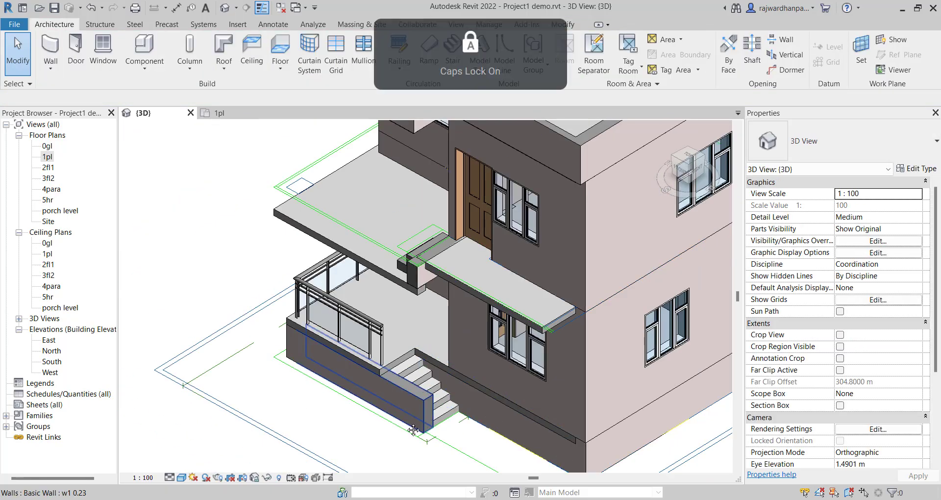
{"action": "middle_click_drag", "start_coordinate": [477, 424], "coordinate": [494, 328], "text": "shift"}
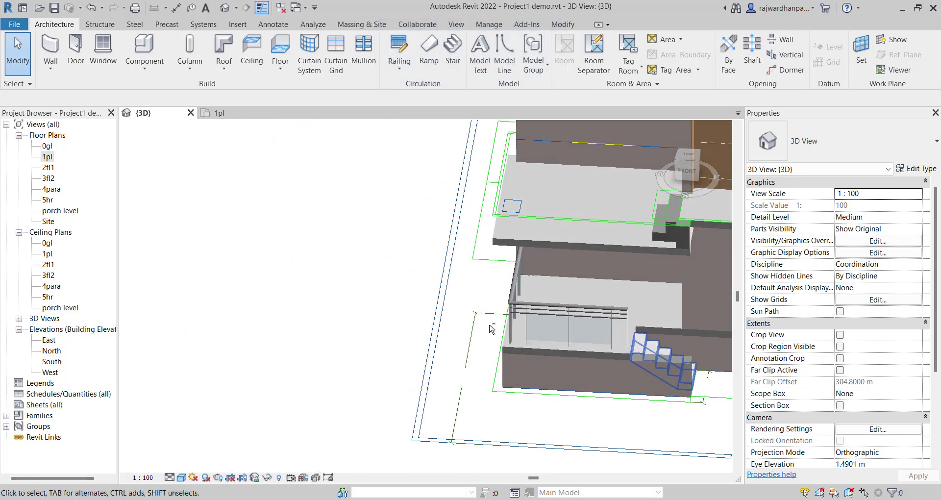
- Check the level of the slab above the front porch and open the porch level floor plan
{"action": "middle_click_drag", "start_coordinate": [637, 313], "coordinate": [426, 280]}
{"action": "middle_click_drag", "start_coordinate": [423, 230], "coordinate": [387, 330]}
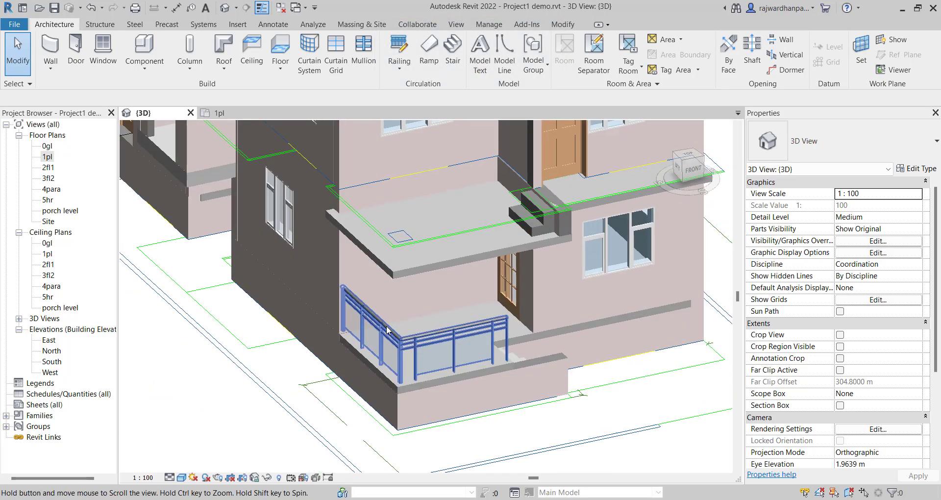
{"action": "left_click", "coordinate": [430, 267]}
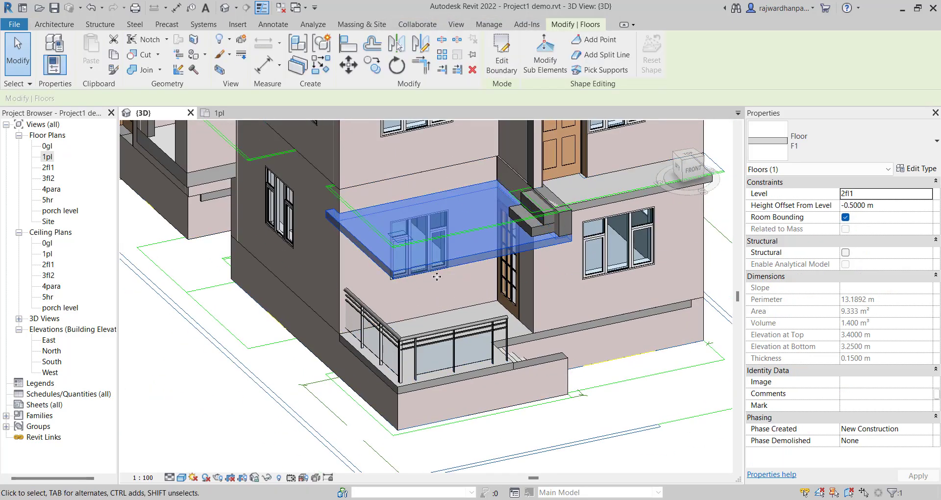
{"action": "left_click", "coordinate": [224, 445]}
{"action": "left_click", "coordinate": [467, 265]}
{"action": "key", "text": "Escape"}
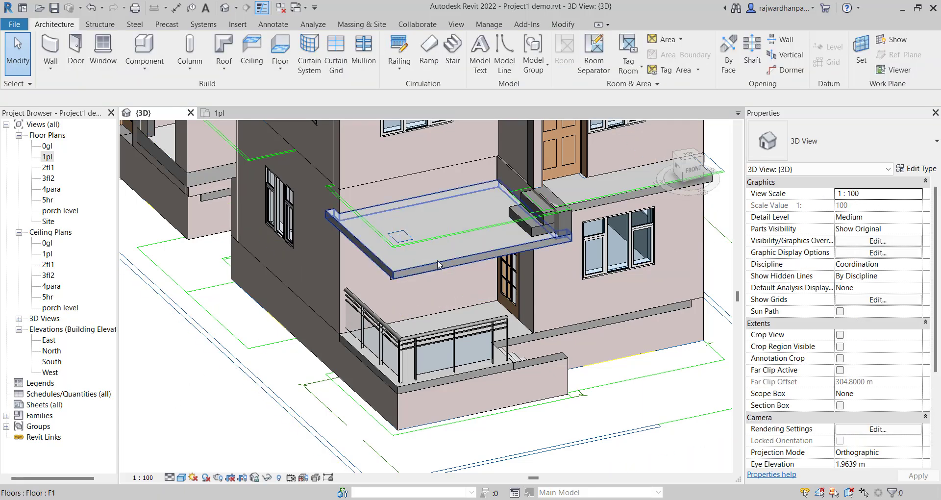
{"action": "left_click", "coordinate": [437, 258]}
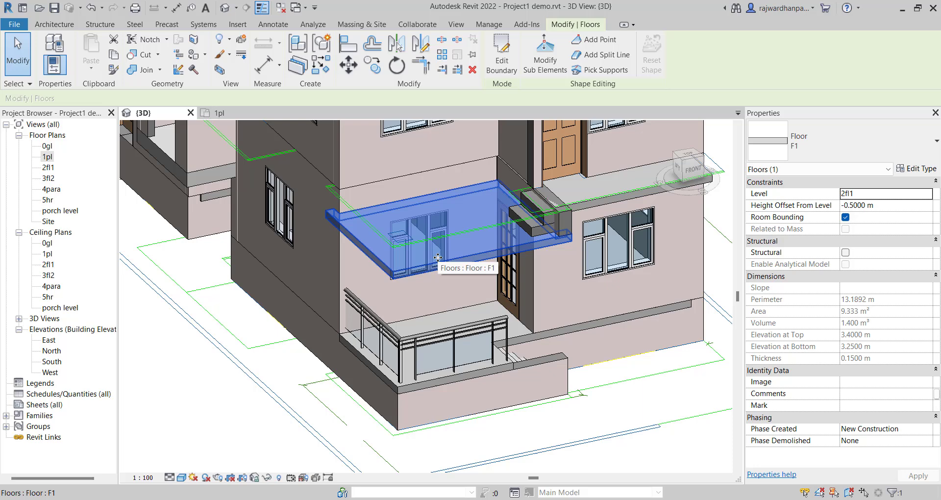
{"action": "double_click", "coordinate": [49, 212]}
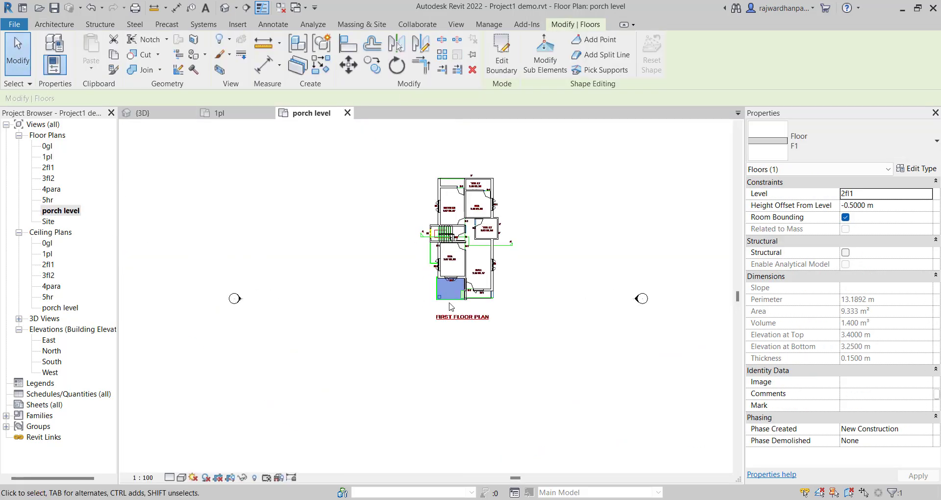
{"action": "scroll", "coordinate": [451, 307], "scroll_direction": "up", "scroll_amount": 5}
{"action": "key", "text": "Escape"}
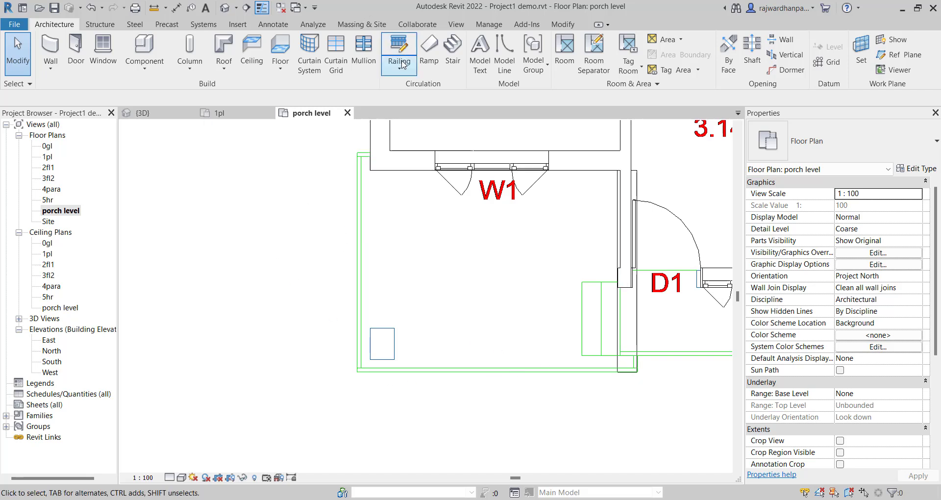
- Sketch an r1 railing path from the house wall about 0.12 m outward and along the full outer side edge of the porch-level slab
{"action": "left_click", "coordinate": [402, 64]}
{"action": "left_click", "coordinate": [410, 85]}
{"action": "scroll", "coordinate": [371, 169], "scroll_direction": "up", "scroll_amount": 3}
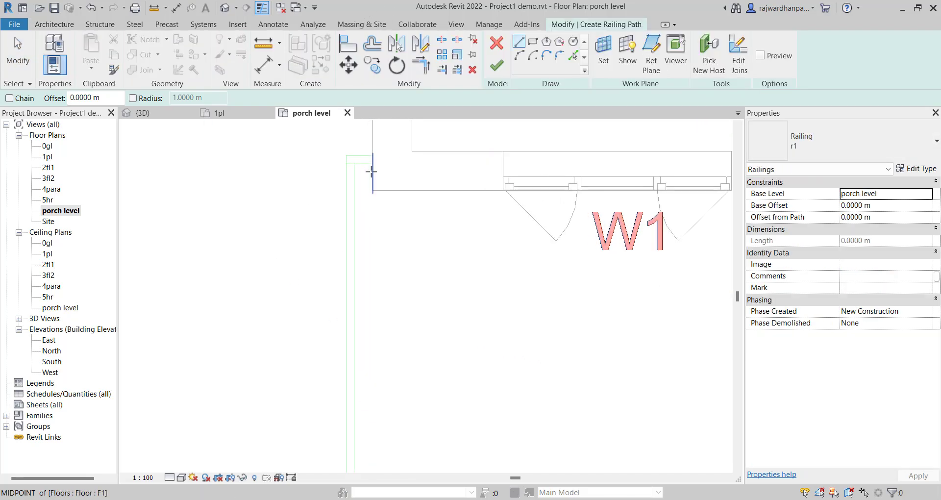
{"action": "scroll", "coordinate": [371, 169], "scroll_direction": "down", "scroll_amount": 1}
{"action": "left_click", "coordinate": [369, 153]}
{"action": "left_click", "coordinate": [345, 146]}
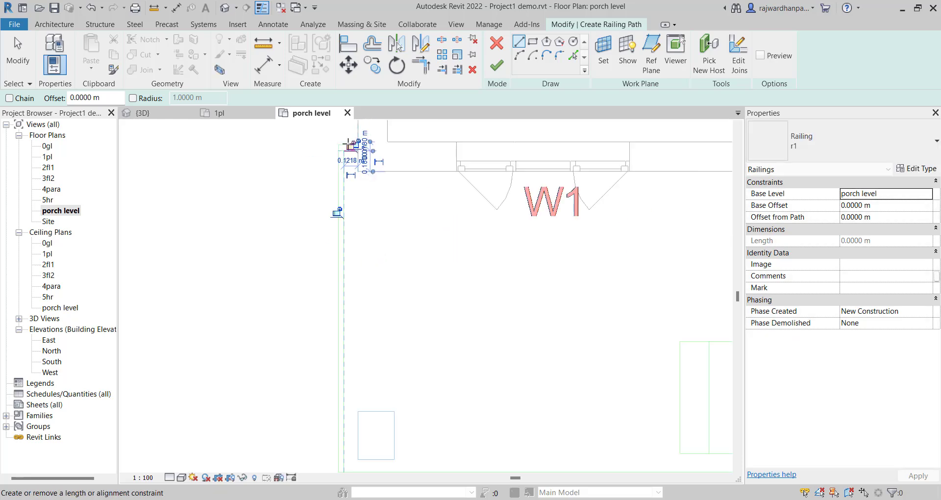
{"action": "scroll", "coordinate": [338, 213], "scroll_direction": "down", "scroll_amount": 2}
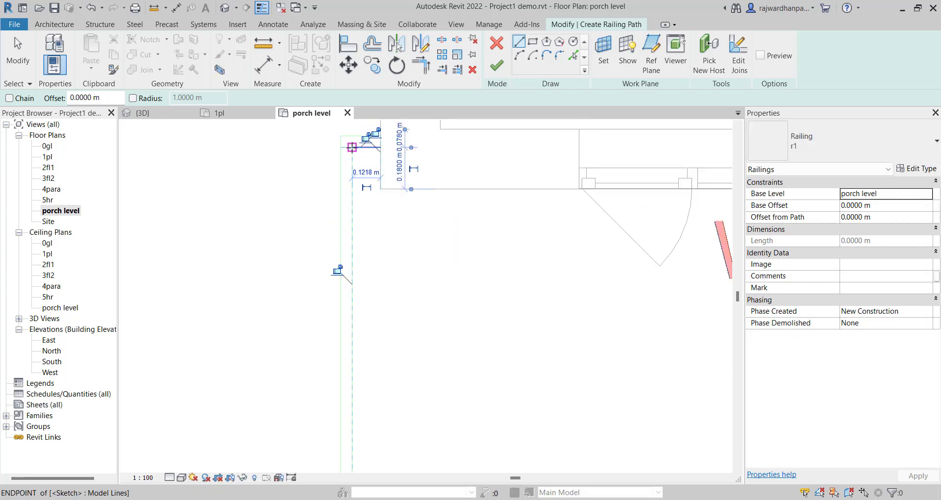
{"action": "left_click", "coordinate": [344, 146]}
{"action": "scroll", "coordinate": [315, 147], "scroll_direction": "down", "scroll_amount": 1}
{"action": "scroll", "coordinate": [343, 305], "scroll_direction": "up", "scroll_amount": 3}
{"action": "scroll", "coordinate": [340, 261], "scroll_direction": "up", "scroll_amount": 2}
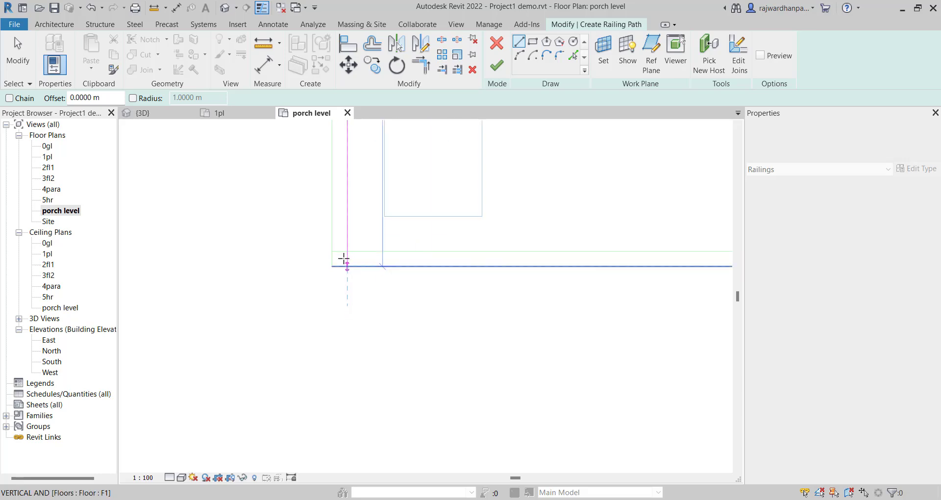
{"action": "left_click", "coordinate": [347, 250]}
- Extend the railing path about 3.6 m along the slab's front edge and add a short return back toward the adjoining balcony floor
{"action": "scroll", "coordinate": [193, 237], "scroll_direction": "down", "scroll_amount": 2}
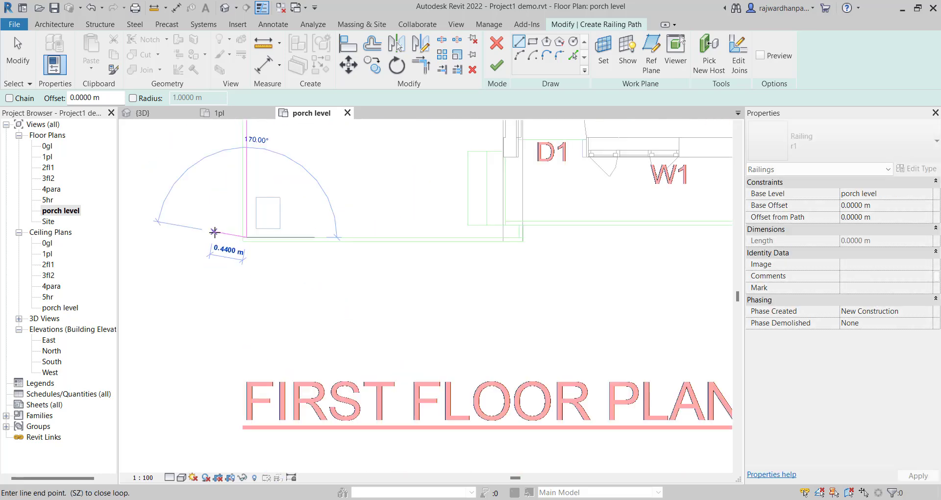
{"action": "scroll", "coordinate": [461, 237], "scroll_direction": "up", "scroll_amount": 3}
{"action": "left_click", "coordinate": [461, 236]}
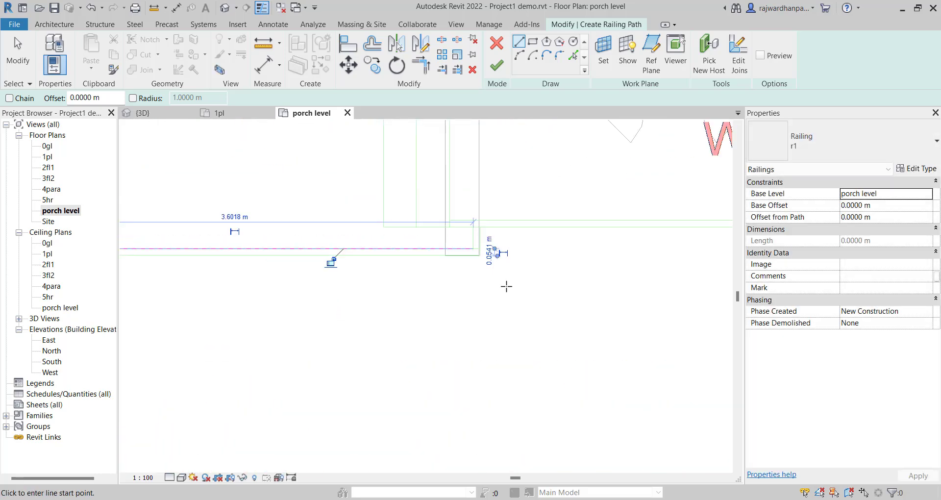
{"action": "scroll", "coordinate": [500, 256], "scroll_direction": "up", "scroll_amount": 1}
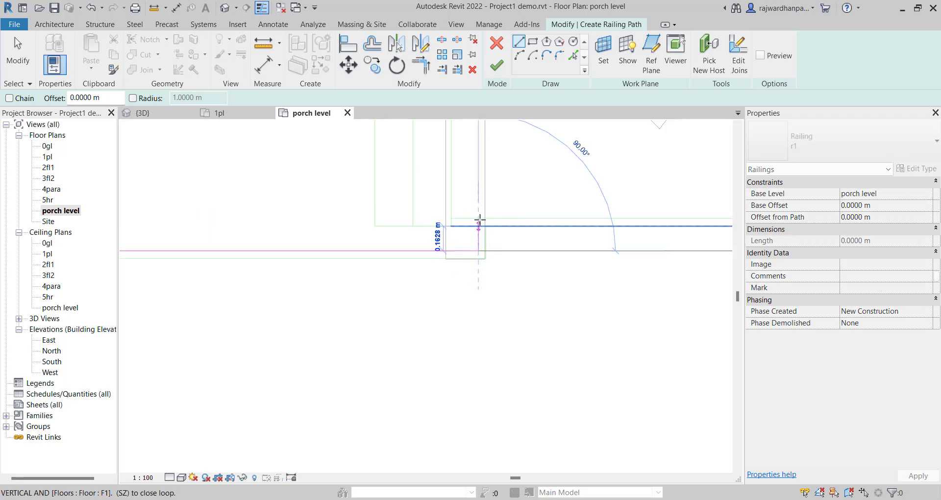
{"action": "left_click", "coordinate": [479, 219]}
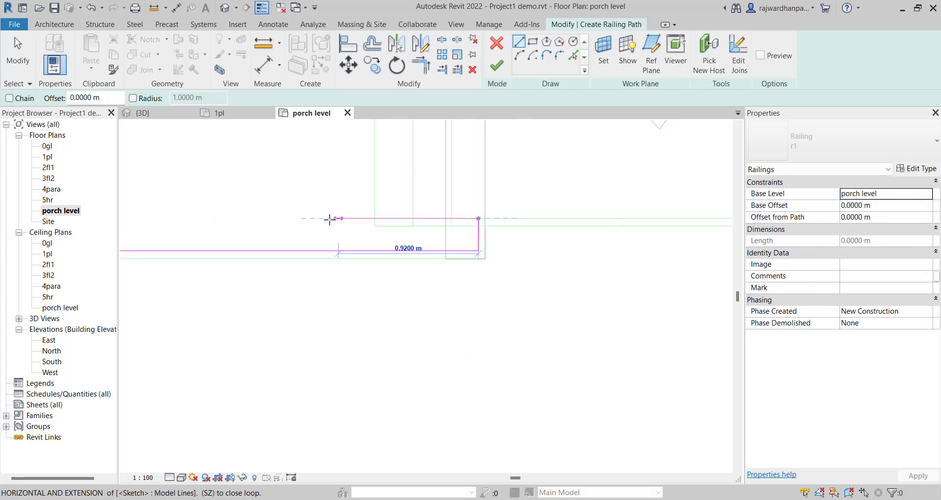
- End the path at the short return, finish the porch-level railing sketch, and switch to the 3D view
{"action": "scroll", "coordinate": [330, 216], "scroll_direction": "down", "scroll_amount": 4}
{"action": "scroll", "coordinate": [487, 204], "scroll_direction": "up", "scroll_amount": 2}
{"action": "scroll", "coordinate": [480, 226], "scroll_direction": "down", "scroll_amount": 3}
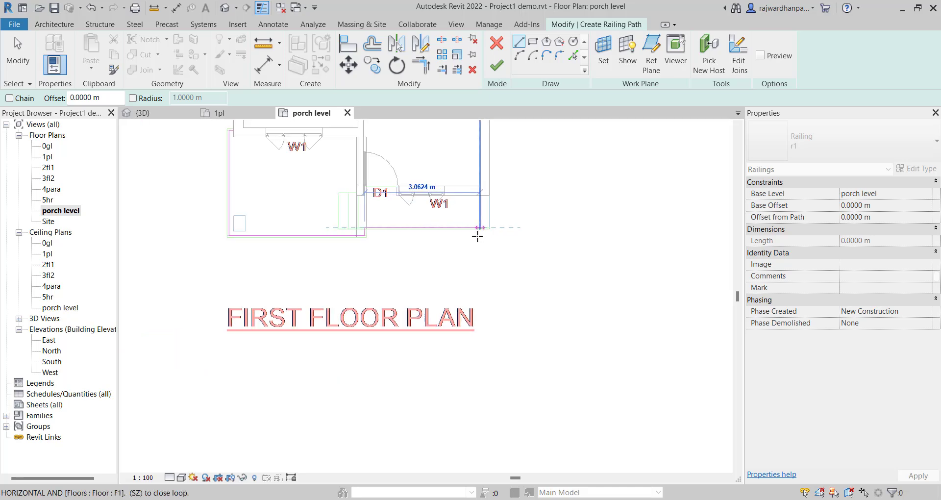
{"action": "scroll", "coordinate": [353, 241], "scroll_direction": "up", "scroll_amount": 1}
{"action": "key", "text": "Escape"}
{"action": "key", "text": "Escape"}
{"action": "left_click", "coordinate": [490, 65]}
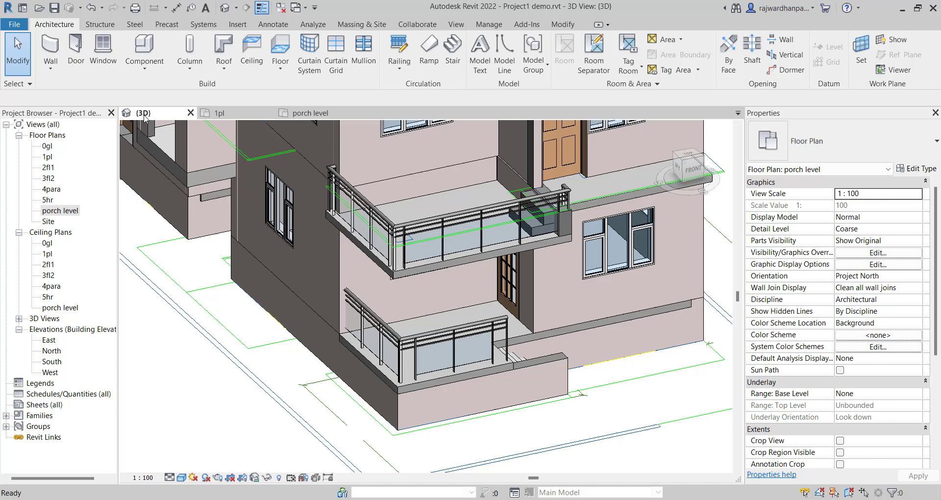
{"action": "left_click", "coordinate": [143, 113]}
- Check the level of the balcony floor beside the porch-level slab and open the 2fl1 floor plan
{"action": "middle_click_drag", "start_coordinate": [450, 251], "coordinate": [466, 432], "text": "shift"}
{"action": "middle_click_drag", "start_coordinate": [539, 245], "coordinate": [447, 270]}
{"action": "left_click", "coordinate": [452, 268]}
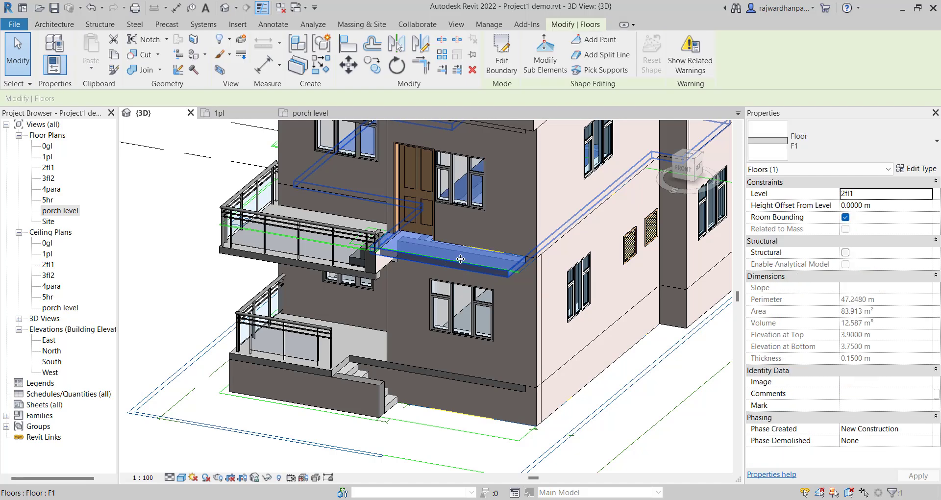
{"action": "double_click", "coordinate": [48, 167]}
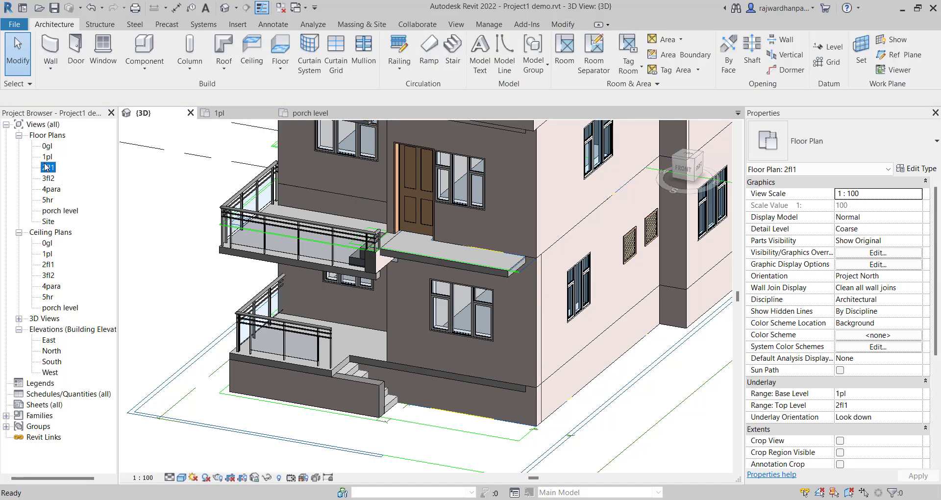
{"action": "scroll", "coordinate": [450, 294], "scroll_direction": "up", "scroll_amount": 5}
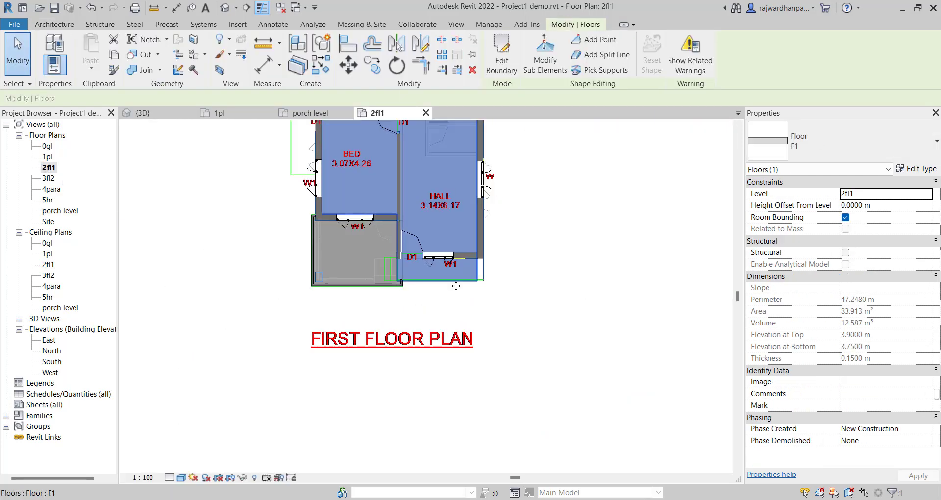
{"action": "left_click", "coordinate": [450, 294]}
- Sketch an r1 railing path from the porch-level railing's end along the balcony's front edge and back along its outer side to the house wall
{"action": "left_click", "coordinate": [399, 68]}
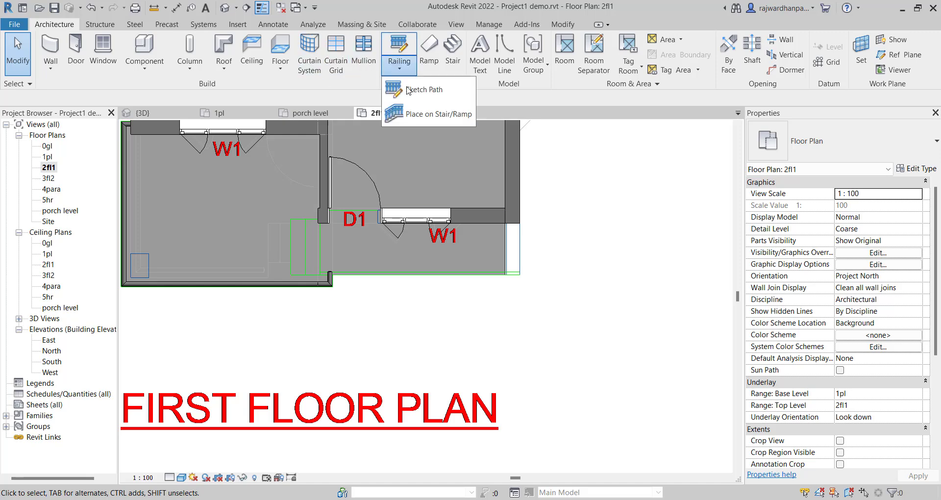
{"action": "left_click", "coordinate": [432, 79]}
{"action": "scroll", "coordinate": [308, 280], "scroll_direction": "up", "scroll_amount": 6}
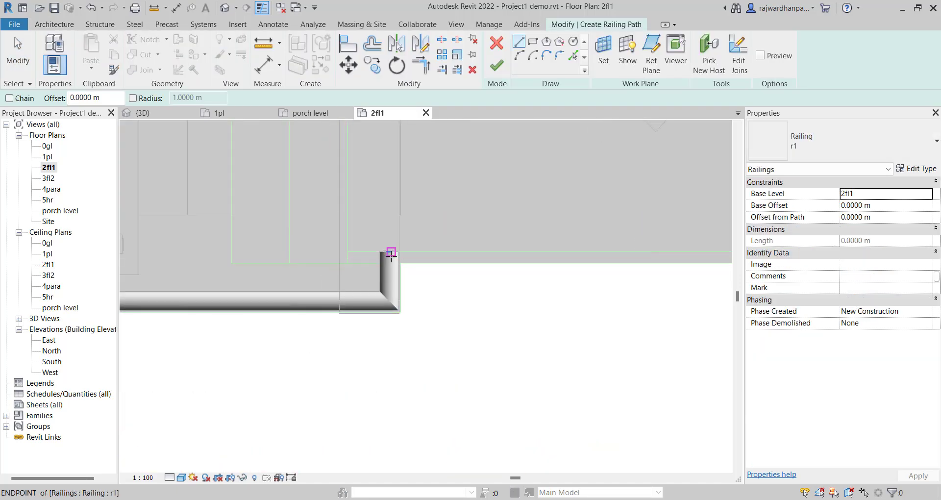
{"action": "left_click", "coordinate": [389, 252]}
{"action": "scroll", "coordinate": [228, 256], "scroll_direction": "down", "scroll_amount": 4}
{"action": "scroll", "coordinate": [228, 256], "scroll_direction": "down", "scroll_amount": 1}
{"action": "scroll", "coordinate": [540, 243], "scroll_direction": "up", "scroll_amount": 3}
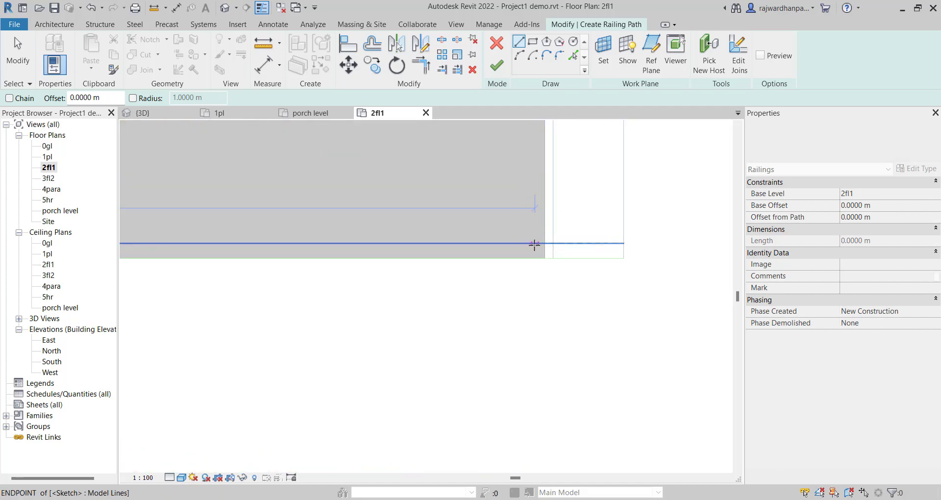
{"action": "left_click", "coordinate": [533, 243]}
{"action": "middle_click_drag", "start_coordinate": [528, 261], "coordinate": [523, 305]}
{"action": "left_click", "coordinate": [527, 285]}
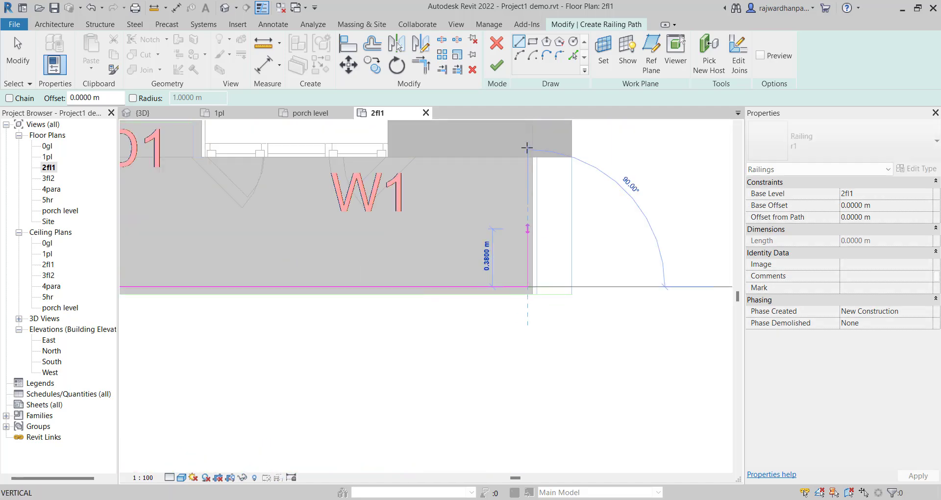
{"action": "left_click", "coordinate": [527, 144]}
- Finish the balcony railing sketch and review the front railings in the 3D view
{"action": "key", "text": "Escape"}
{"action": "left_click", "coordinate": [497, 65]}
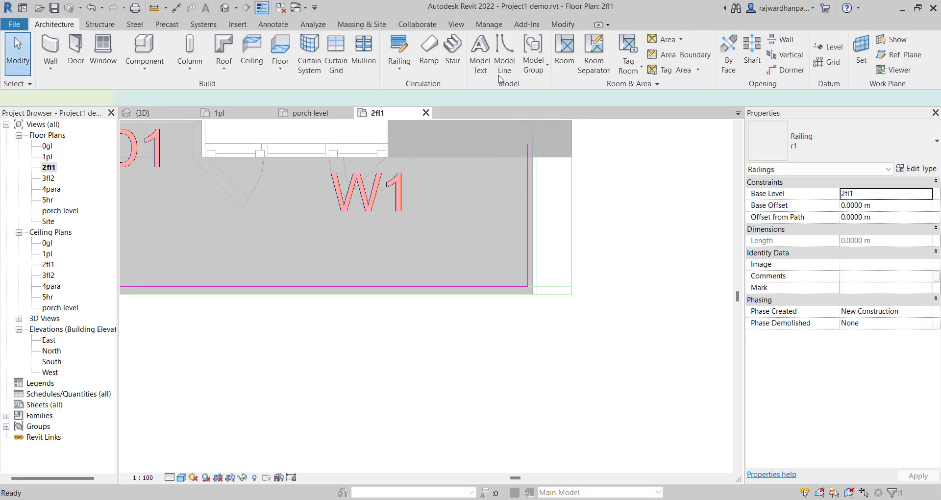
{"action": "scroll", "coordinate": [550, 263], "scroll_direction": "down", "scroll_amount": 3}
{"action": "left_click", "coordinate": [456, 294]}
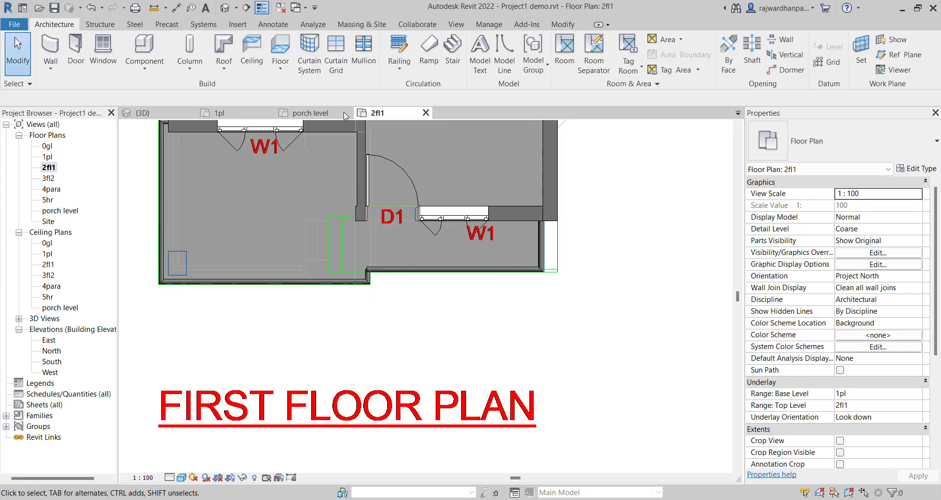
{"action": "left_click", "coordinate": [142, 112]}
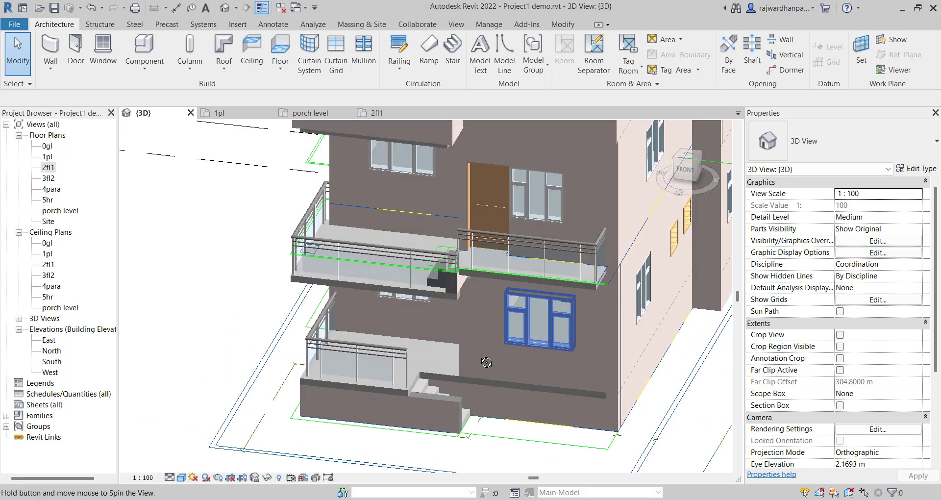
{"action": "mouse_move", "coordinate": [487, 362]}
{"action": "middle_mouse_down", "text": "shift"}
{"action": "mouse_move", "coordinate": [546, 334]}
{"action": "mouse_move", "coordinate": [424, 360]}
{"action": "mouse_move", "coordinate": [480, 366]}
{"action": "mouse_move", "coordinate": [483, 350]}
{"action": "middle_mouse_up", "text": "shift"}
{"action": "scroll", "coordinate": [471, 314], "scroll_direction": "down", "scroll_amount": 2}
{"action": "scroll", "coordinate": [468, 311], "scroll_direction": "up", "scroll_amount": 2}
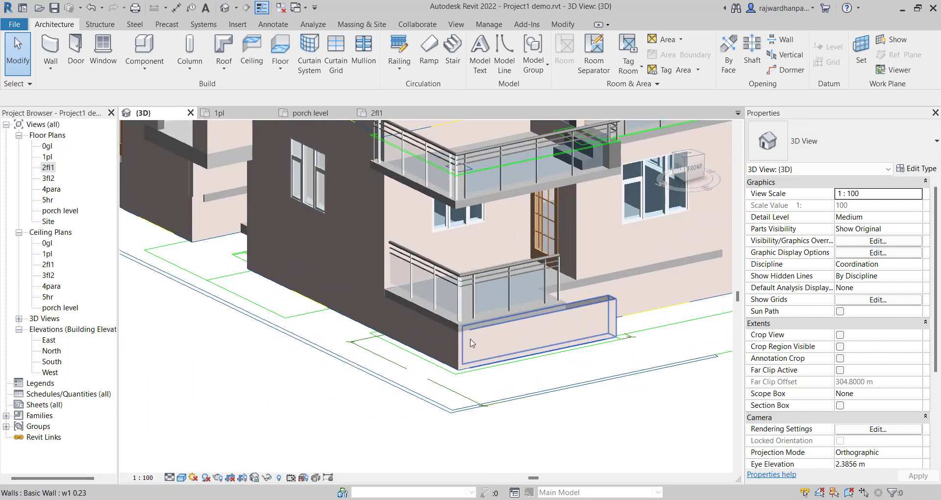
{"action": "scroll", "coordinate": [471, 341], "scroll_direction": "up", "scroll_amount": 3}
{"action": "scroll", "coordinate": [432, 369], "scroll_direction": "down", "scroll_amount": 4}
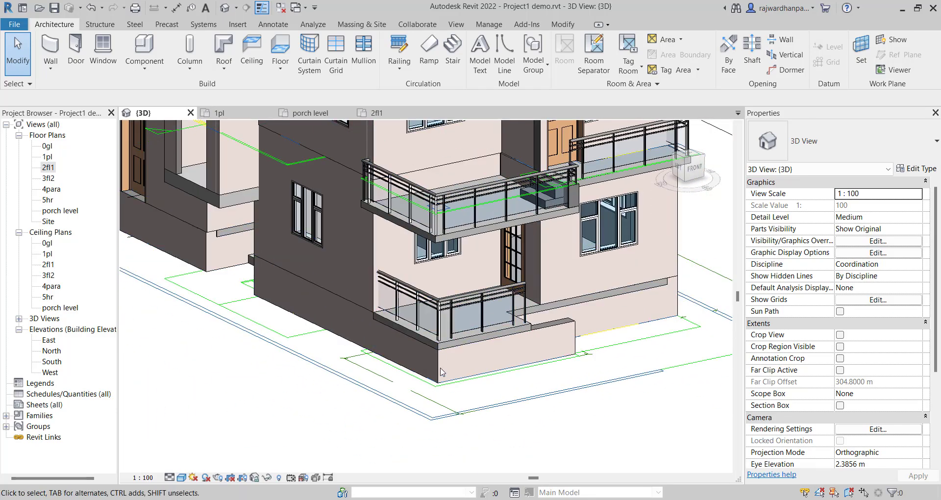
- Open the 1pl floor plan and try to measure the wall at the porch's outer front corner
{"action": "left_click", "coordinate": [189, 70]}
{"action": "left_click", "coordinate": [201, 118]}
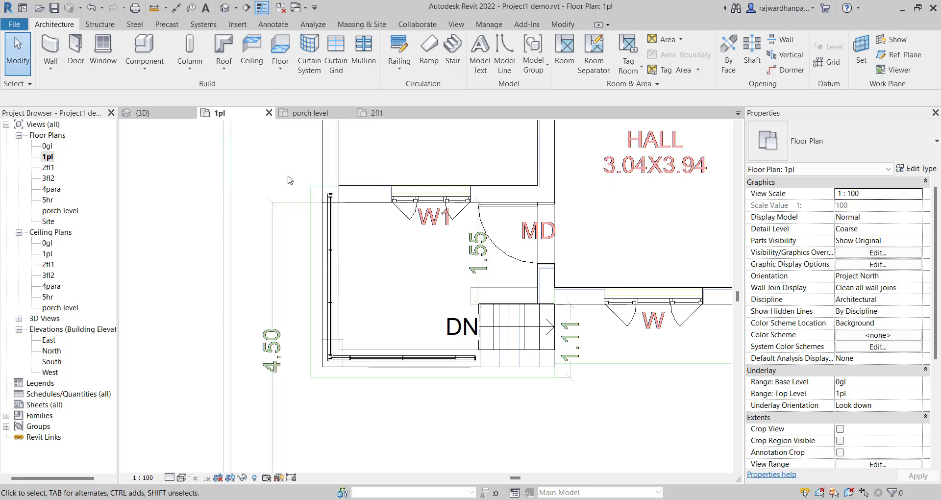
{"action": "left_click", "coordinate": [564, 28]}
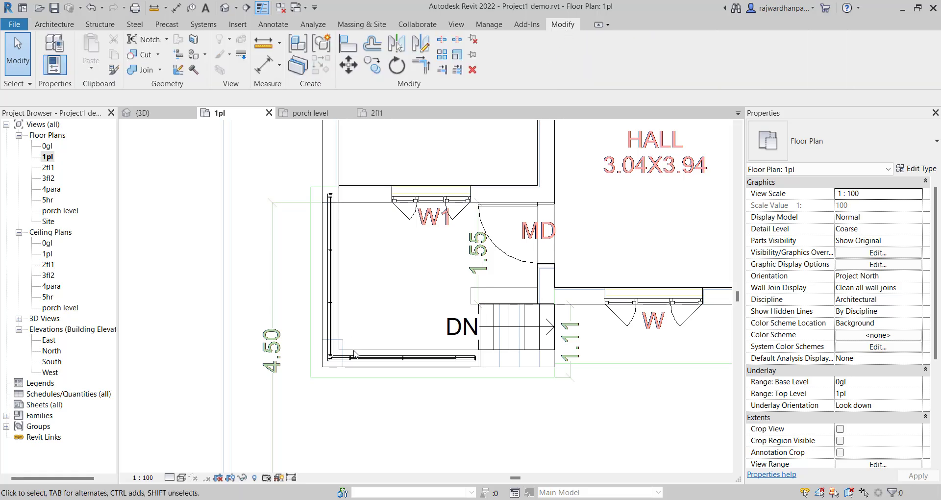
{"action": "left_click", "coordinate": [279, 43]}
{"action": "left_click", "coordinate": [304, 67]}
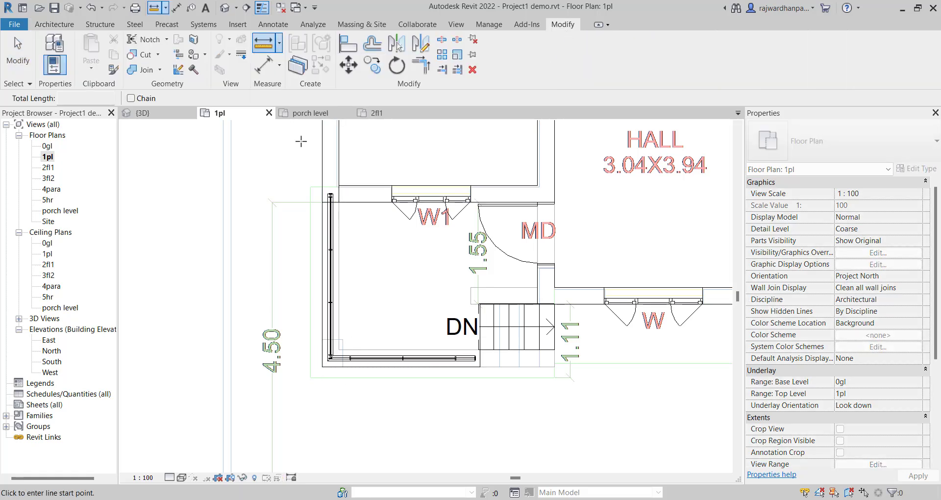
{"action": "scroll", "coordinate": [317, 402], "scroll_direction": "up", "scroll_amount": 3}
{"action": "left_click", "coordinate": [335, 266]}
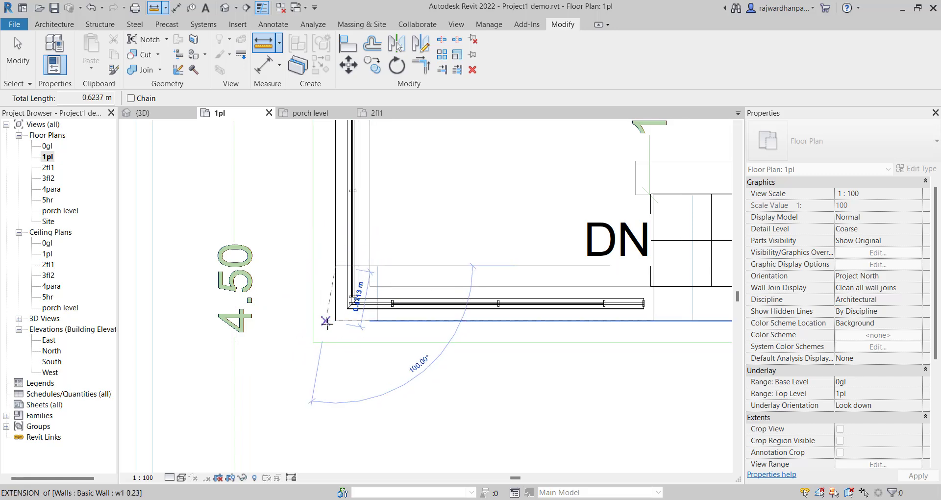
{"action": "key", "text": "Escape"}
{"action": "key", "text": "Escape"}
{"action": "scroll", "coordinate": [275, 363], "scroll_direction": "down", "scroll_amount": 3}
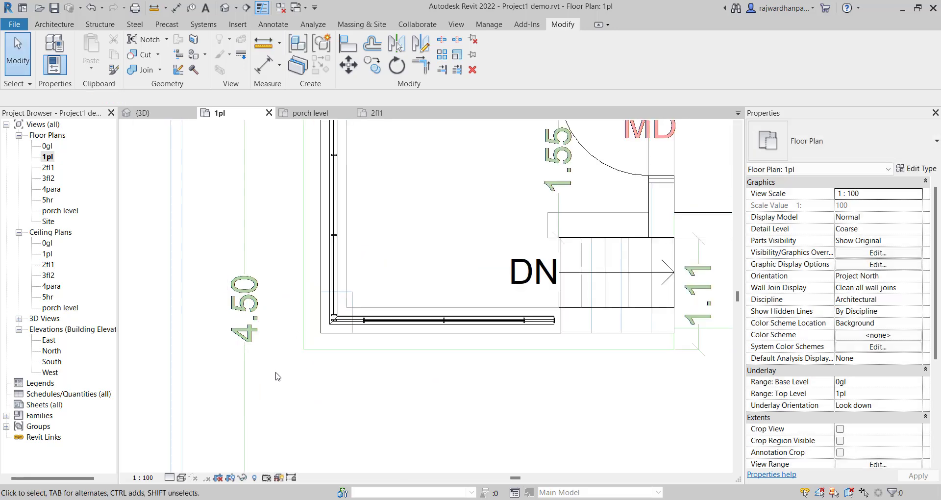
- Create a rectangular architectural column type named C1 with a depth of 0.41 m and a width of 0.31 m
{"action": "left_click", "coordinate": [67, 26]}
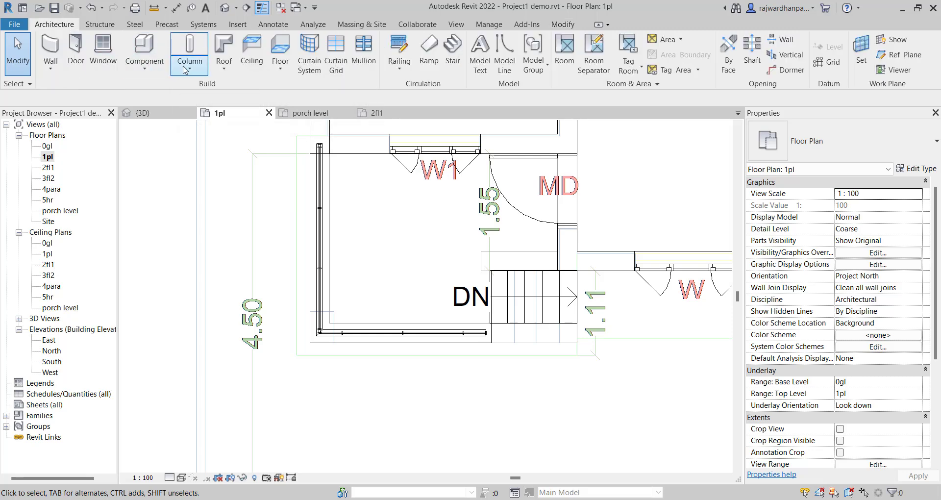
{"action": "left_click", "coordinate": [185, 70]}
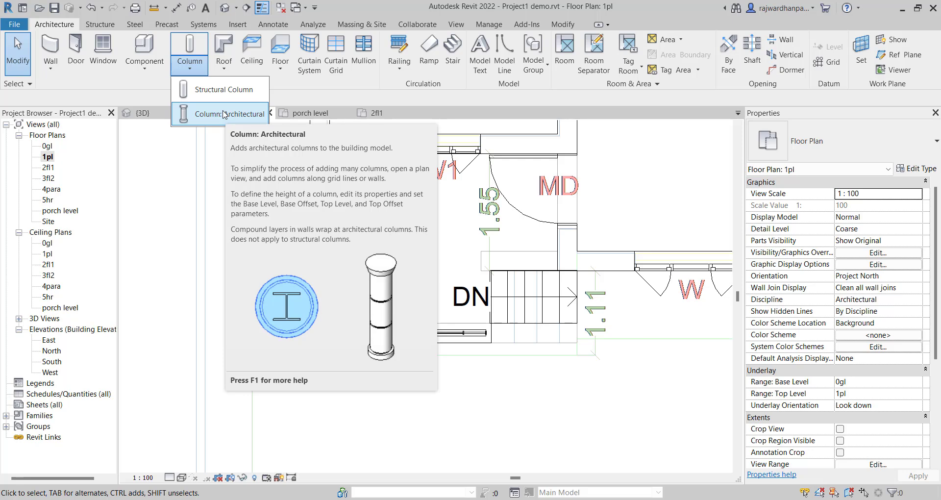
{"action": "left_click", "coordinate": [250, 115]}
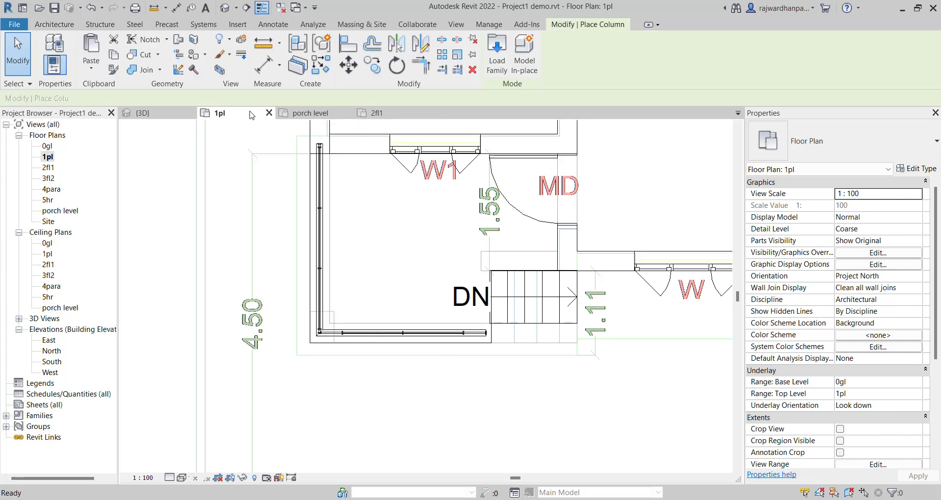
{"action": "left_click", "coordinate": [915, 168]}
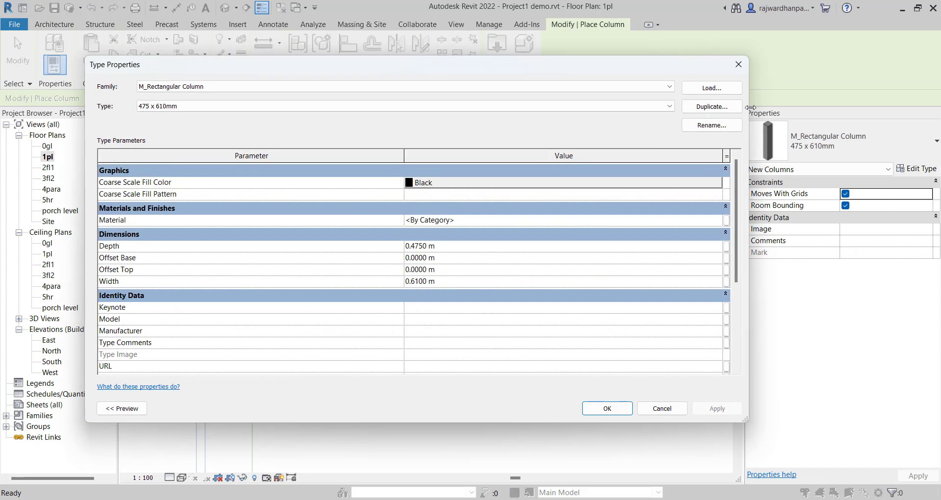
{"action": "left_click", "coordinate": [712, 106]}
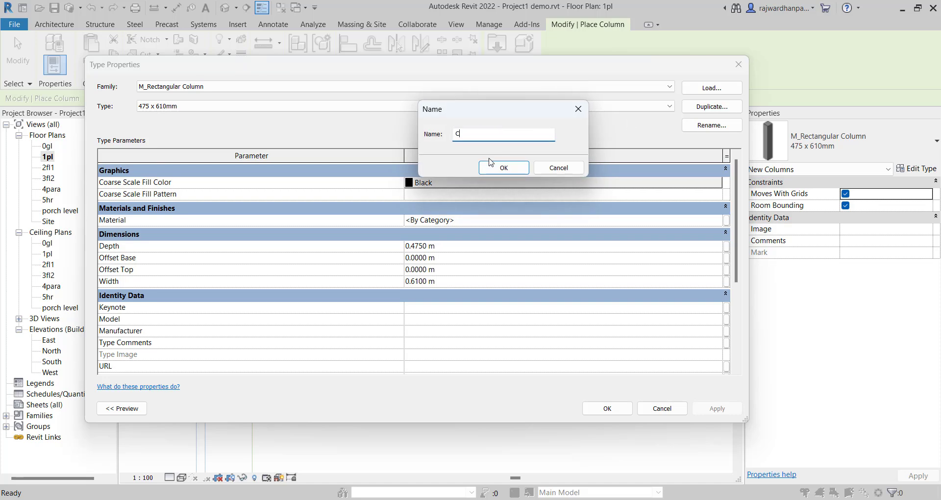
{"action": "left_click", "coordinate": [504, 168]}
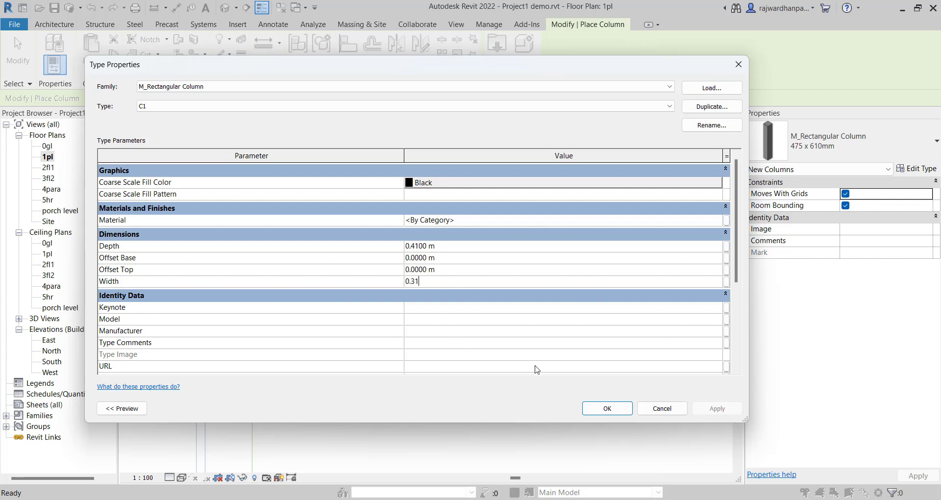
{"action": "left_click", "coordinate": [599, 410]}
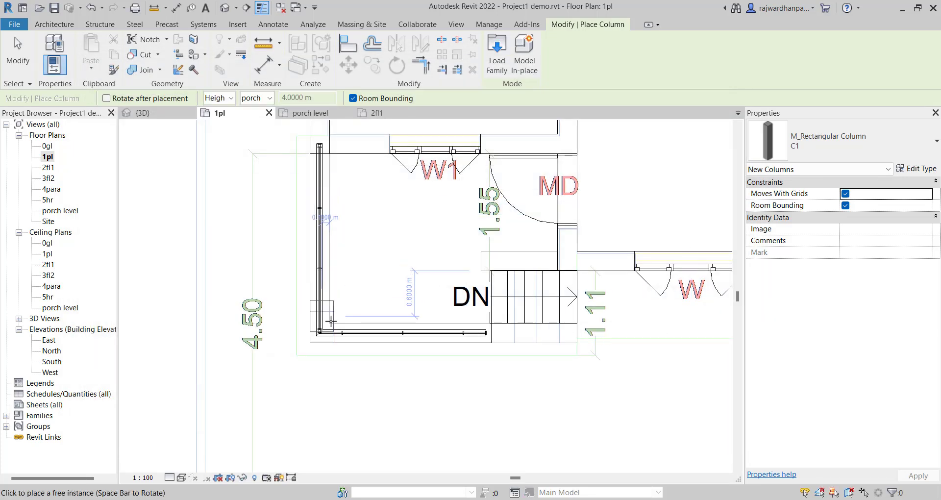
- Place a C1 column at the porch's outer front corner where the two railing runs meet
{"action": "scroll", "coordinate": [320, 333], "scroll_direction": "up", "scroll_amount": 2}
{"action": "scroll", "coordinate": [320, 333], "scroll_direction": "up", "scroll_amount": 2}
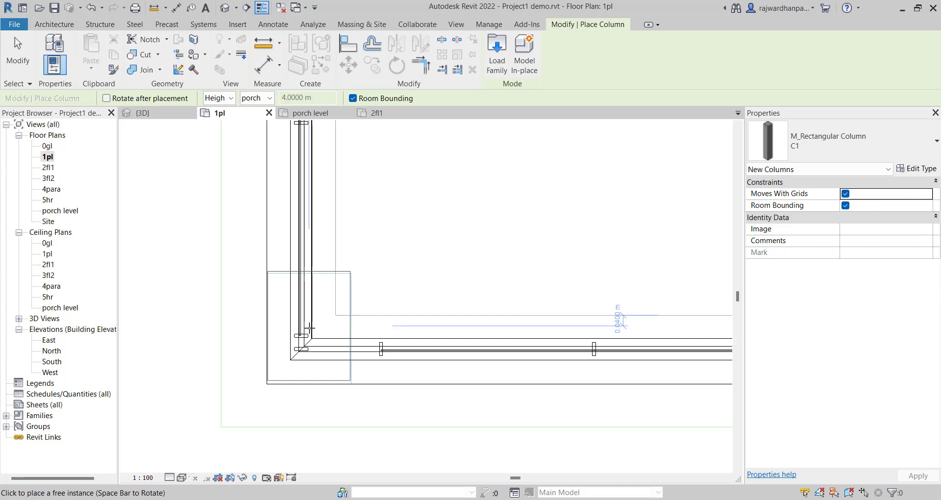
{"action": "left_click", "coordinate": [310, 328]}
{"action": "key", "text": "Escape"}
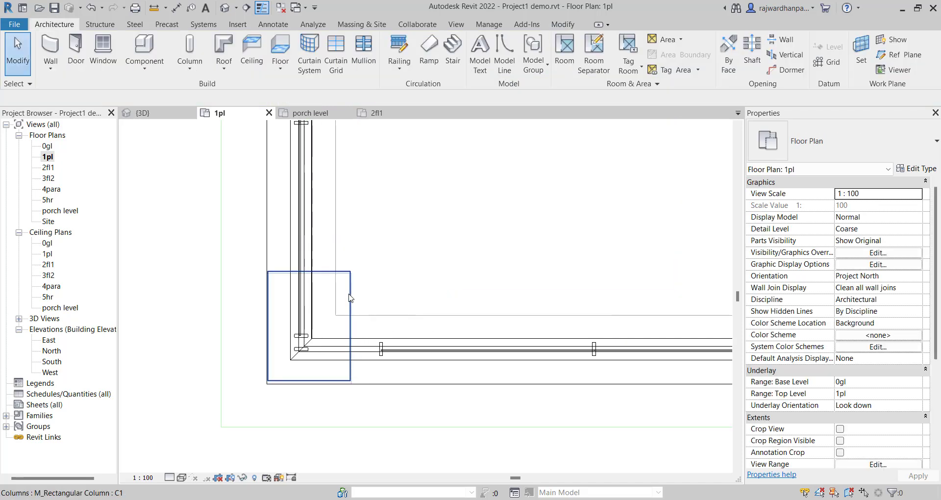
- Set the corner column's top level to 3fl2
{"action": "left_click", "coordinate": [343, 303]}
{"action": "scroll", "coordinate": [344, 303], "scroll_direction": "down", "scroll_amount": 3}
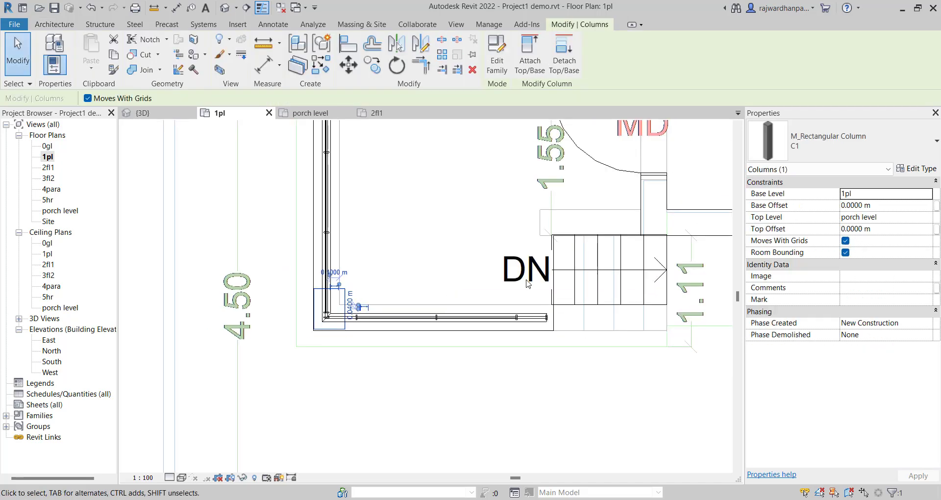
{"action": "left_click", "coordinate": [927, 217]}
{"action": "left_click", "coordinate": [857, 268]}
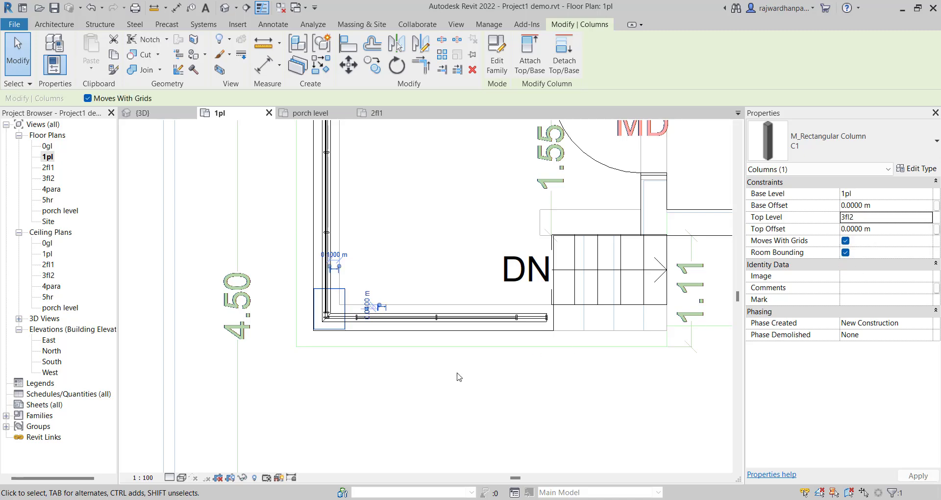
{"action": "left_click", "coordinate": [459, 374]}
- Inspect the corner column in the 3D view from the front and both sides of the house
{"action": "left_click", "coordinate": [142, 112]}
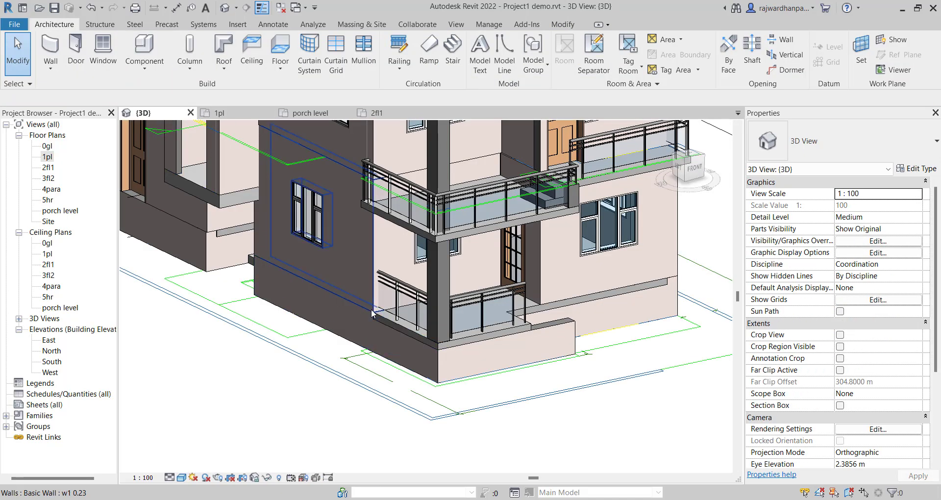
{"action": "scroll", "coordinate": [417, 247], "scroll_direction": "down", "scroll_amount": 4}
{"action": "scroll", "coordinate": [417, 247], "scroll_direction": "up", "scroll_amount": 3}
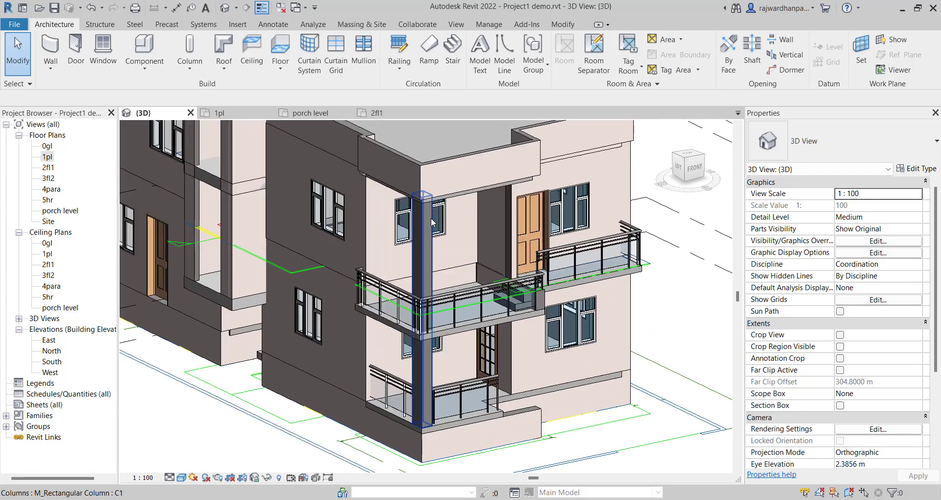
{"action": "scroll", "coordinate": [559, 297], "scroll_direction": "down", "scroll_amount": 1}
{"action": "middle_click_drag", "start_coordinate": [558, 296], "coordinate": [481, 289], "text": "shift"}
{"action": "scroll", "coordinate": [578, 284], "scroll_direction": "up", "scroll_amount": 3}
{"action": "scroll", "coordinate": [578, 285], "scroll_direction": "down", "scroll_amount": 4}
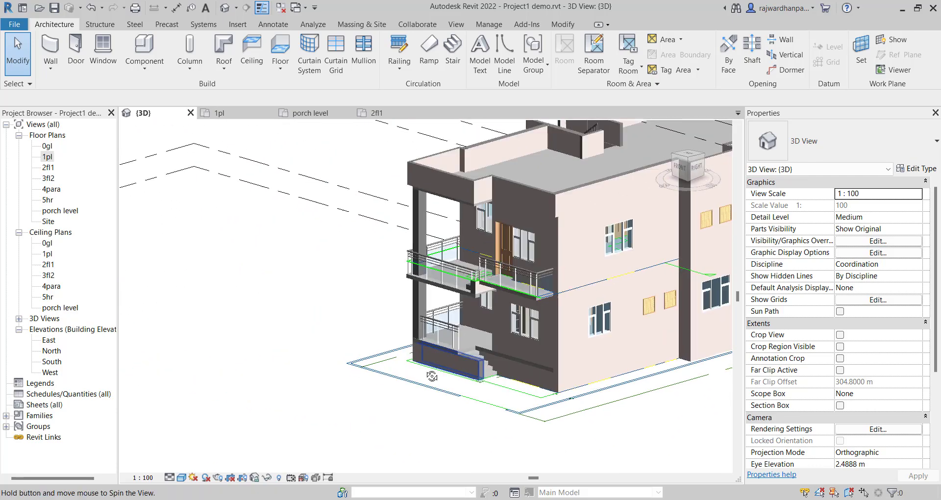
{"action": "middle_click_drag", "start_coordinate": [466, 366], "coordinate": [612, 345], "text": "shift"}
- Examine the stairwell parapet wall and roof stairs in 3D, and open the 4para floor plan around the staircase
{"action": "scroll", "coordinate": [595, 176], "scroll_direction": "up", "scroll_amount": 3}
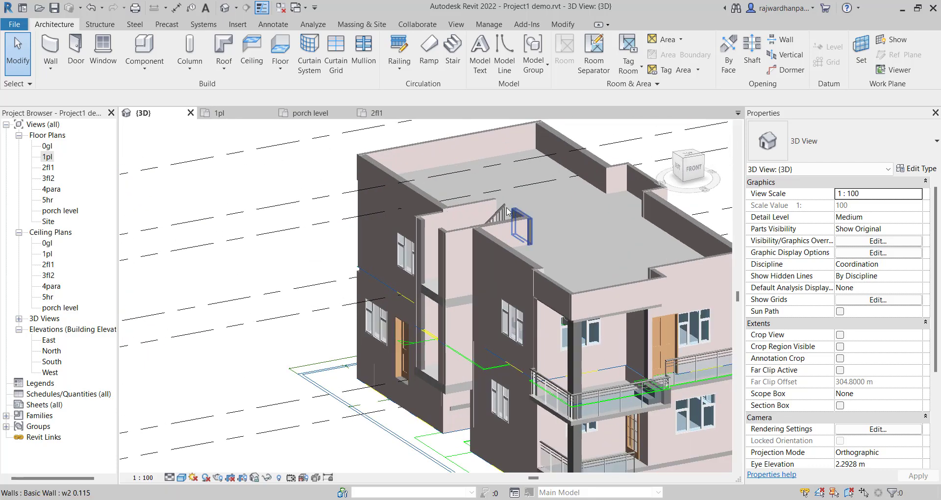
{"action": "left_click", "coordinate": [517, 221]}
{"action": "scroll", "coordinate": [493, 318], "scroll_direction": "down", "scroll_amount": 3}
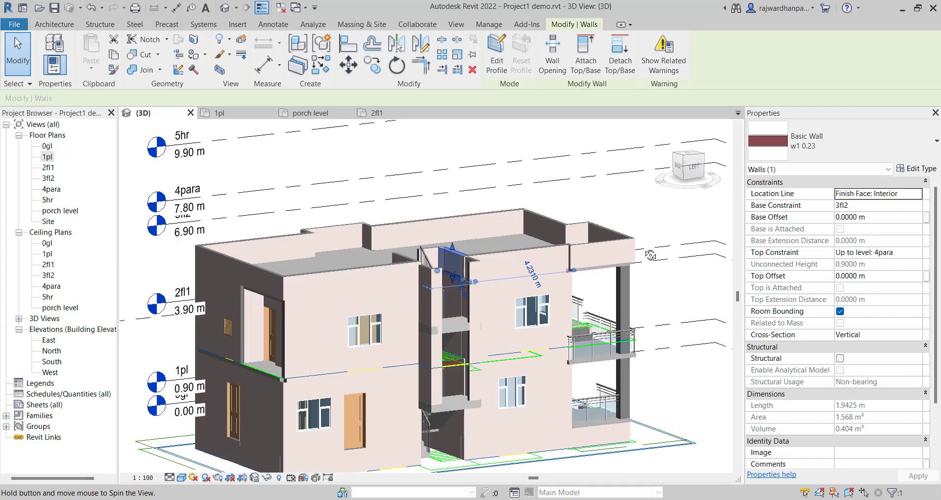
{"action": "middle_click_drag", "start_coordinate": [494, 318], "coordinate": [441, 302], "text": "shift"}
{"action": "scroll", "coordinate": [418, 293], "scroll_direction": "up", "scroll_amount": 4}
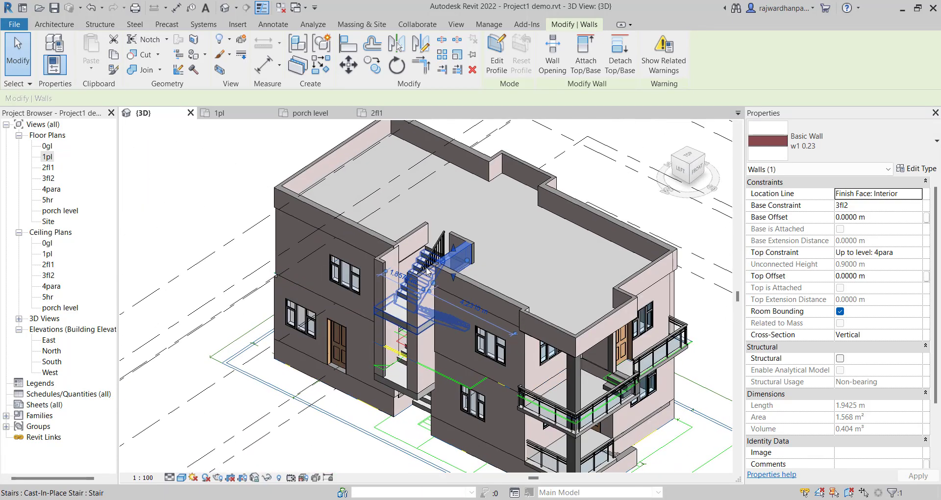
{"action": "double_click", "coordinate": [51, 189]}
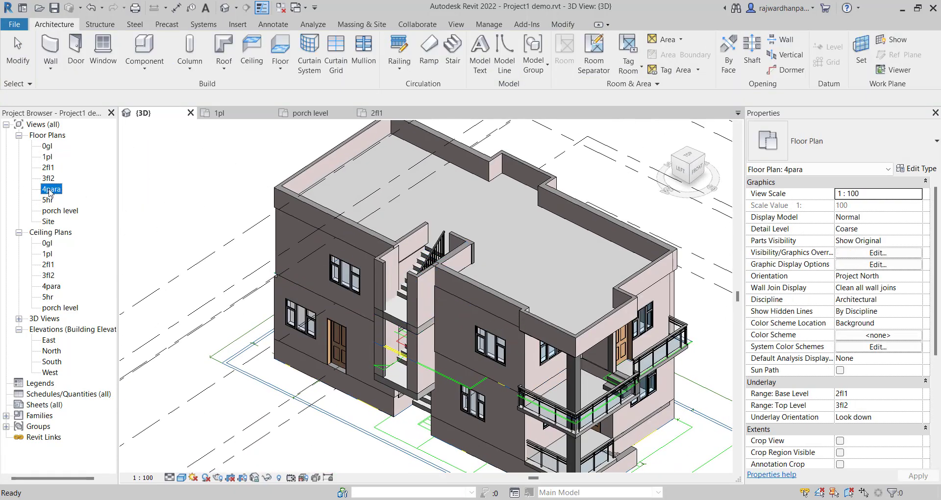
{"action": "scroll", "coordinate": [430, 256], "scroll_direction": "up", "scroll_amount": 6}
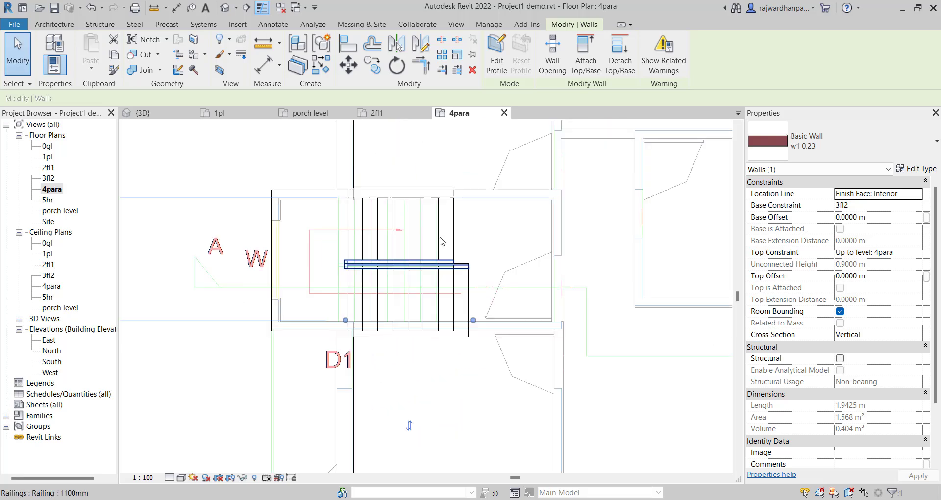
{"action": "left_click", "coordinate": [483, 216]}
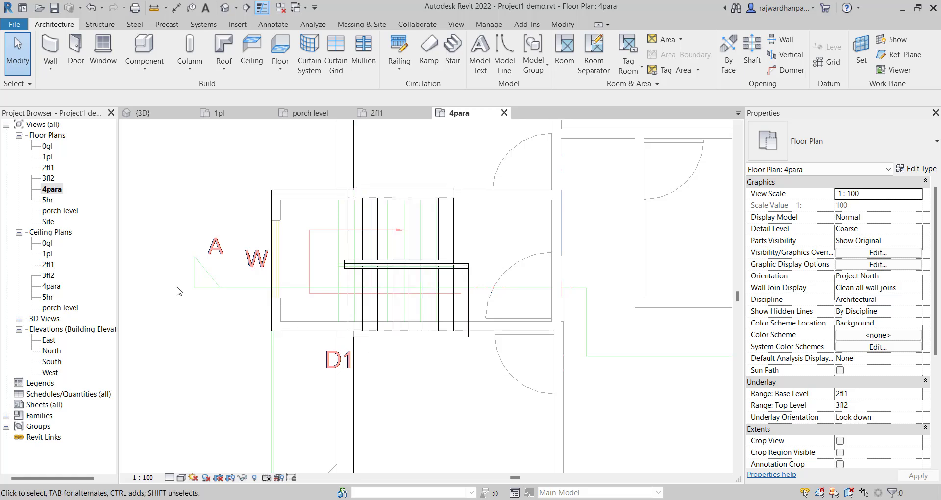
- Draw w2 0.115 walls from 4para up to 5hr along the stairwell's upper side in plan and across its inner end
{"action": "left_click", "coordinate": [49, 70]}
{"action": "left_click", "coordinate": [68, 88]}
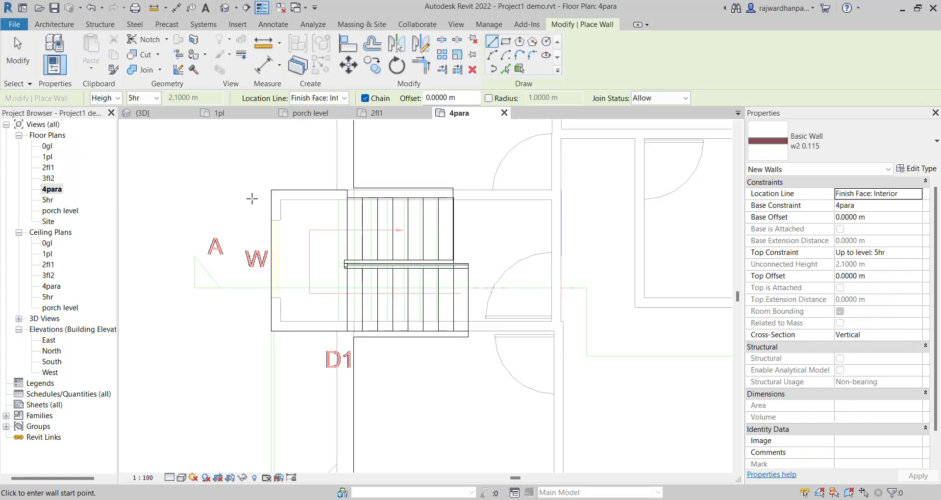
{"action": "left_click", "coordinate": [271, 190]}
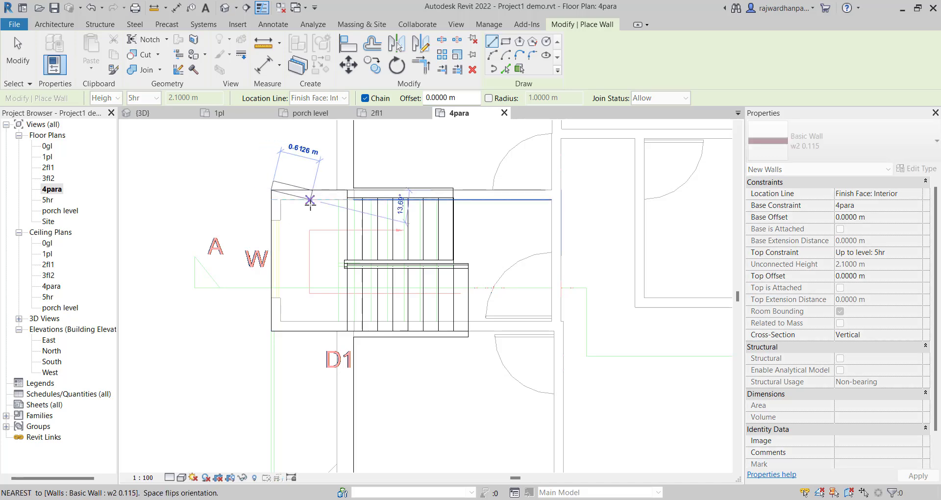
{"action": "key", "text": "Escape"}
{"action": "scroll", "coordinate": [280, 196], "scroll_direction": "up", "scroll_amount": 2}
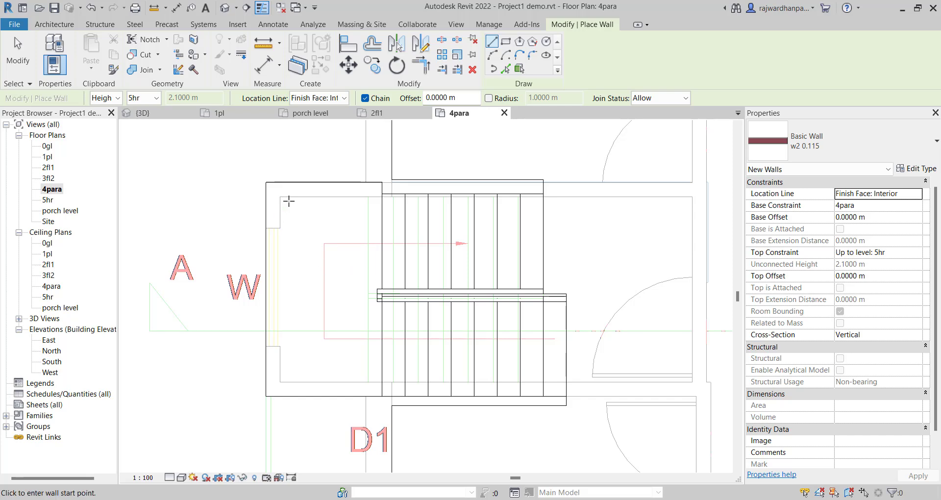
{"action": "left_click", "coordinate": [280, 197]}
{"action": "scroll", "coordinate": [280, 197], "scroll_direction": "down", "scroll_amount": 2}
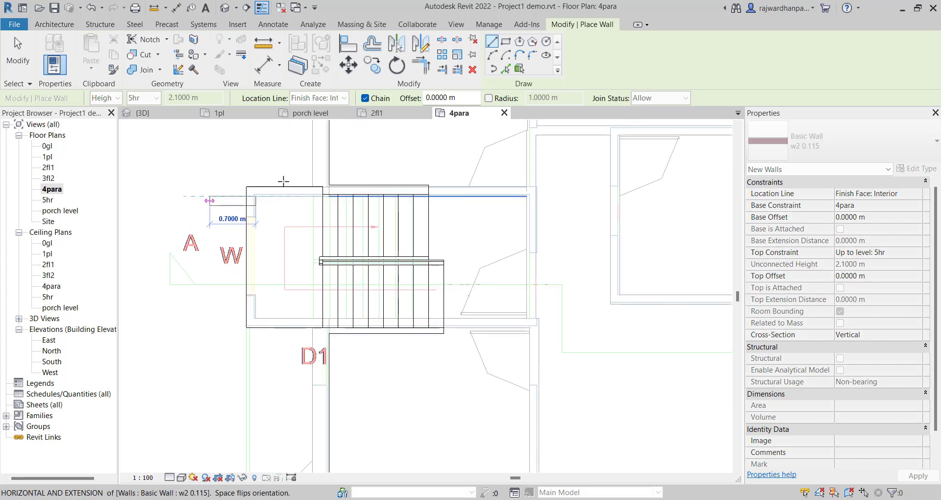
{"action": "left_click", "coordinate": [528, 197]}
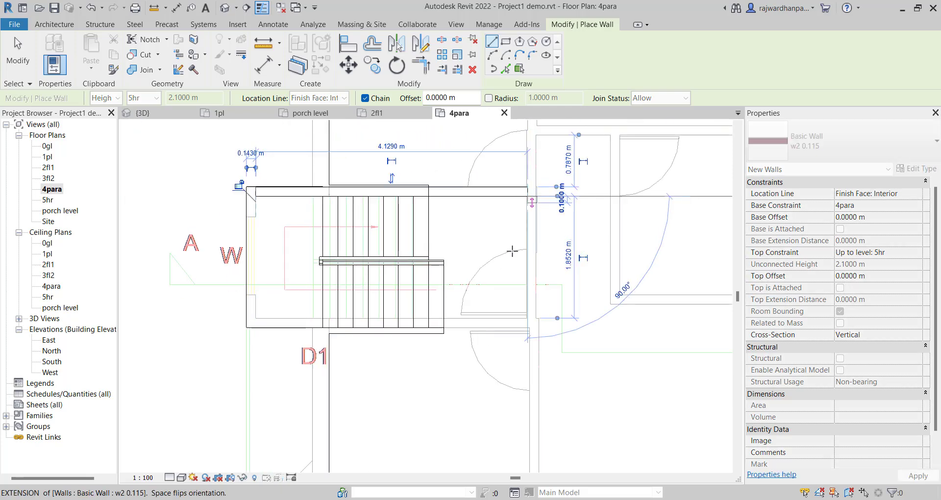
{"action": "left_click", "coordinate": [526, 320]}
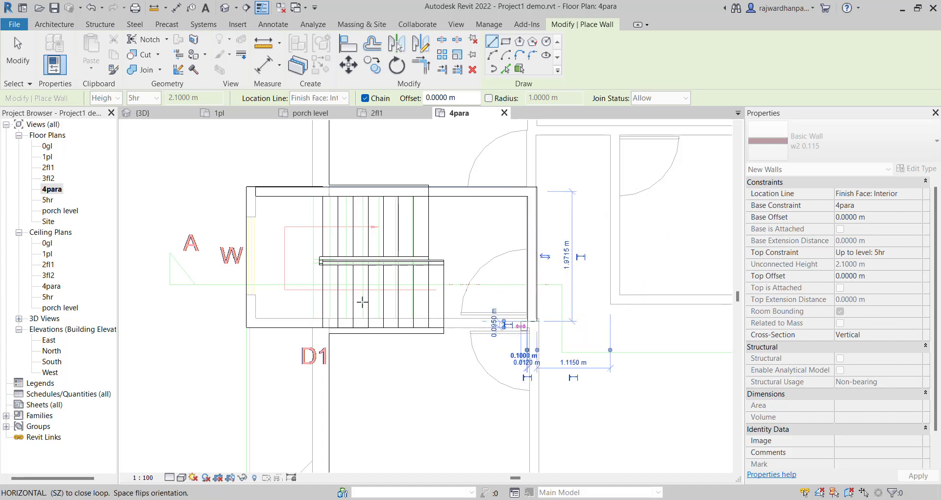
- Draw the w2 0.115 wall along the stairwell's lower side in plan, from the inner end to the window-end corner
{"action": "left_click", "coordinate": [260, 319]}
{"action": "key", "text": "Escape"}
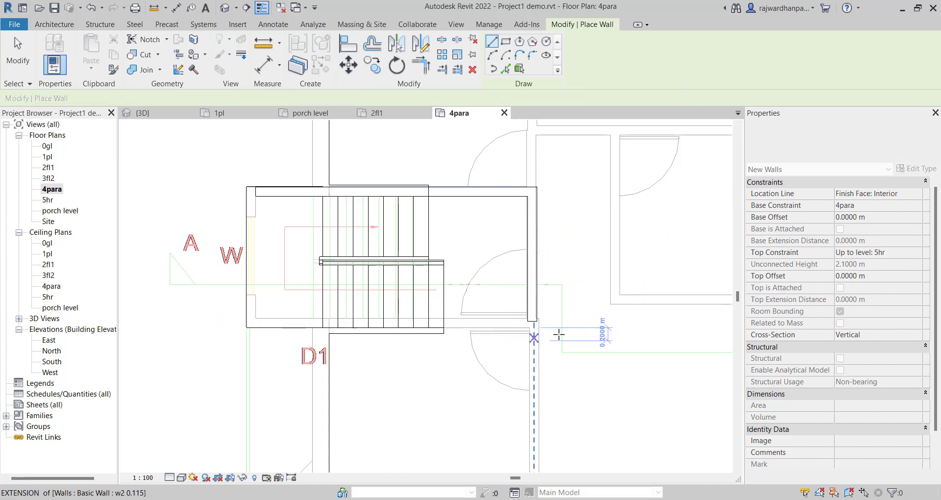
{"action": "left_click", "coordinate": [527, 319]}
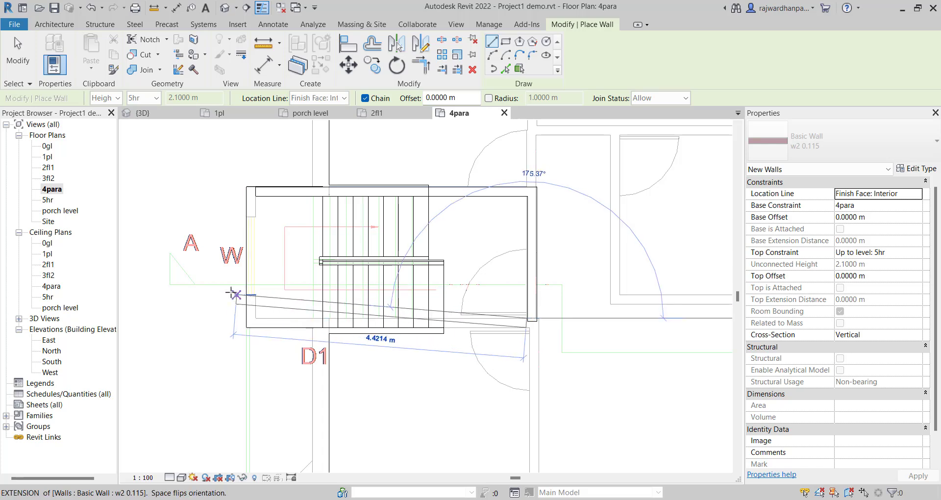
{"action": "left_click", "coordinate": [255, 318]}
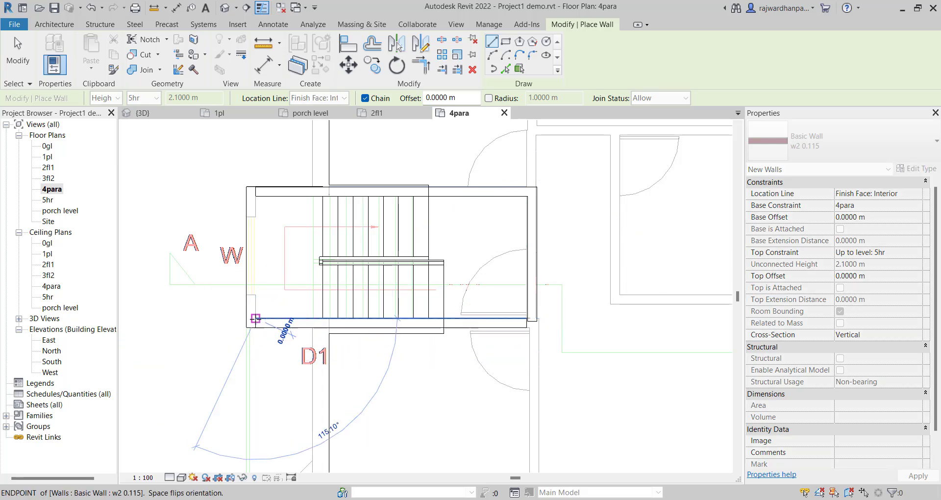
{"action": "key", "text": "Escape"}
{"action": "key", "text": "Escape"}
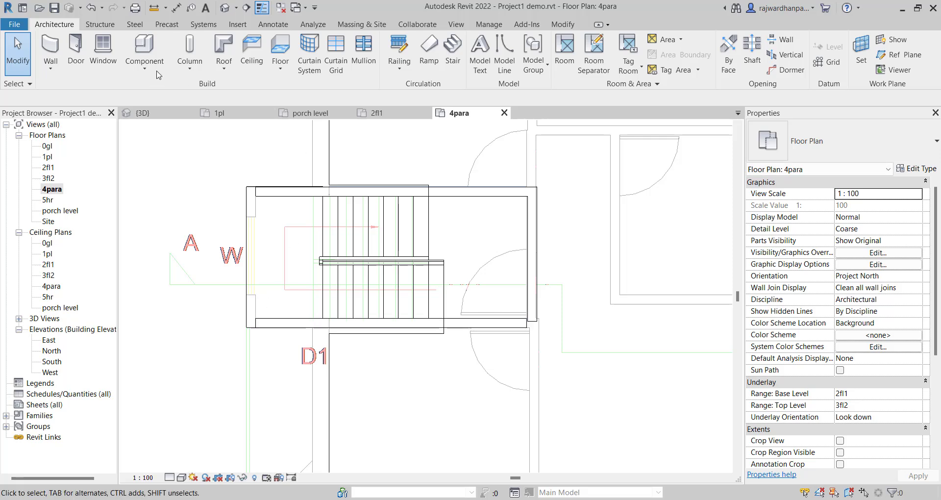
- Draw short w2 0.115 walls from both stairwell corners to the edges of the window opening
{"action": "left_click", "coordinate": [52, 72]}
{"action": "left_click", "coordinate": [73, 88]}
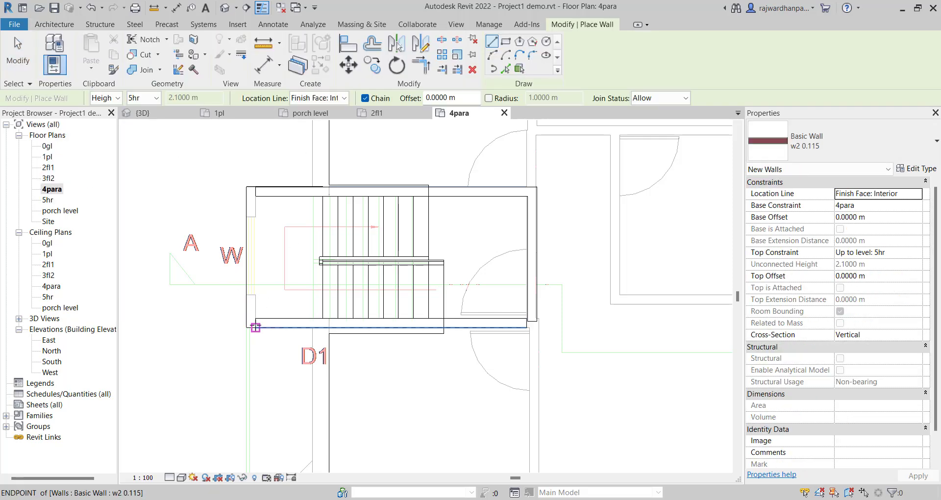
{"action": "left_click", "coordinate": [255, 317]}
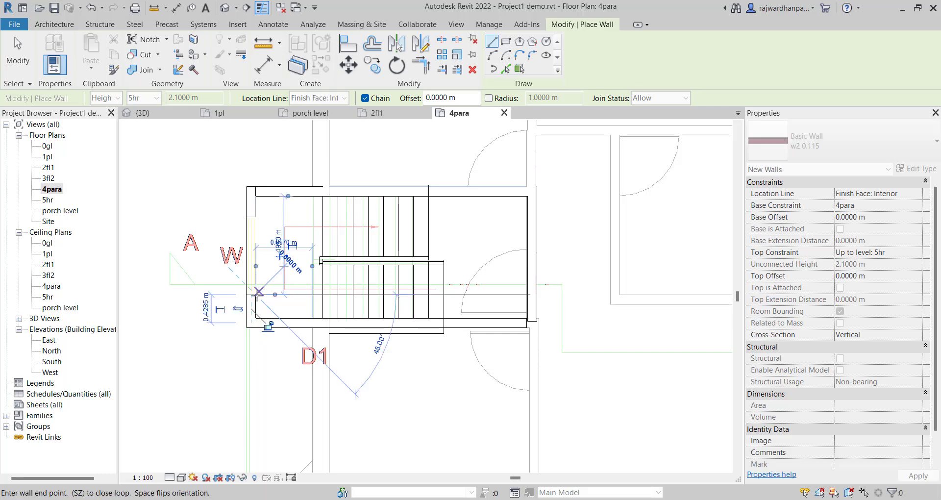
{"action": "key", "text": "Escape"}
{"action": "left_click", "coordinate": [255, 197]}
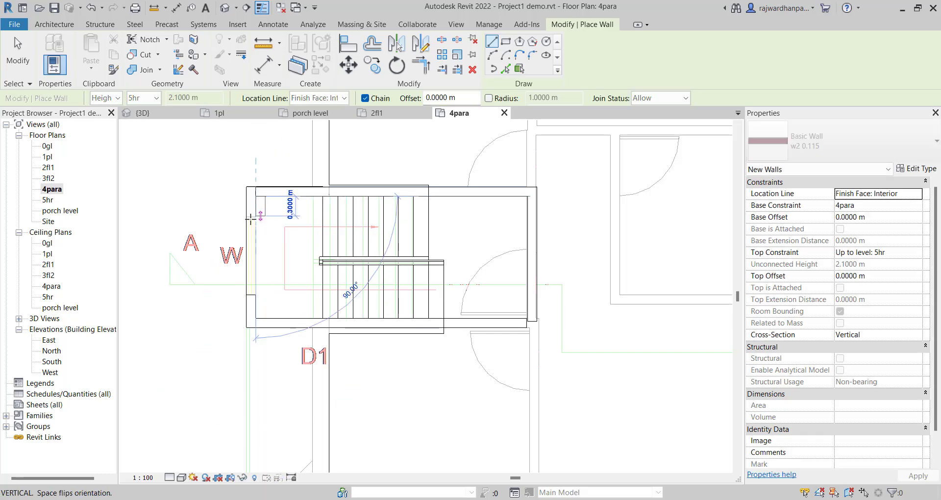
{"action": "left_click", "coordinate": [256, 217]}
{"action": "key", "text": "Escape"}
{"action": "key", "text": "Escape"}
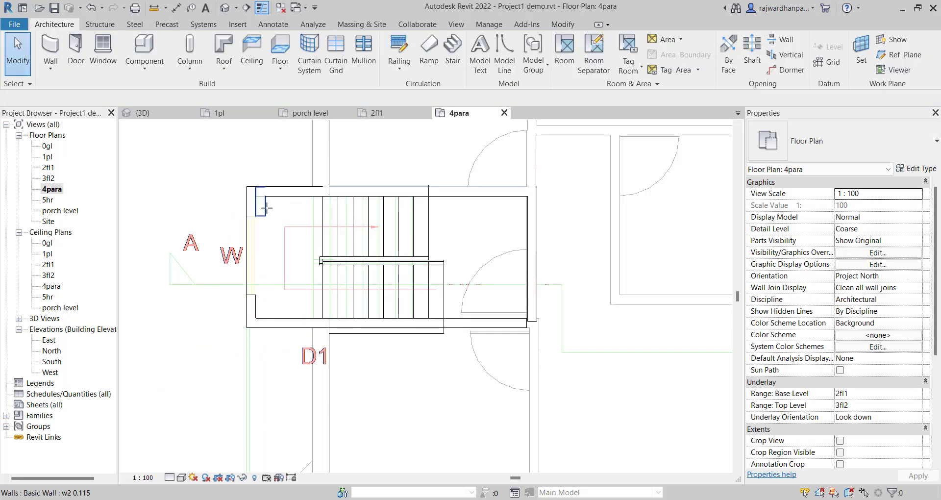
- Flip the short wall at the stairwell's upper corner to the outer side of its location line
{"action": "left_click", "coordinate": [266, 208]}
{"action": "scroll", "coordinate": [264, 208], "scroll_direction": "up", "scroll_amount": 3}
{"action": "key", "text": "Escape"}
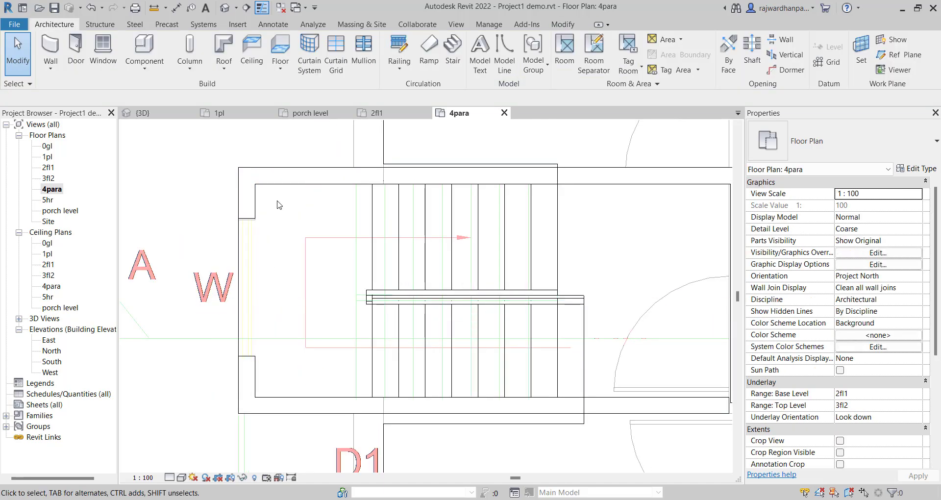
- In the 3D view, attach the top of the narrow w2 0.115 wall at the stairwell's open window end to the short wall directly above it
{"action": "scroll", "coordinate": [279, 205], "scroll_direction": "down", "scroll_amount": 2}
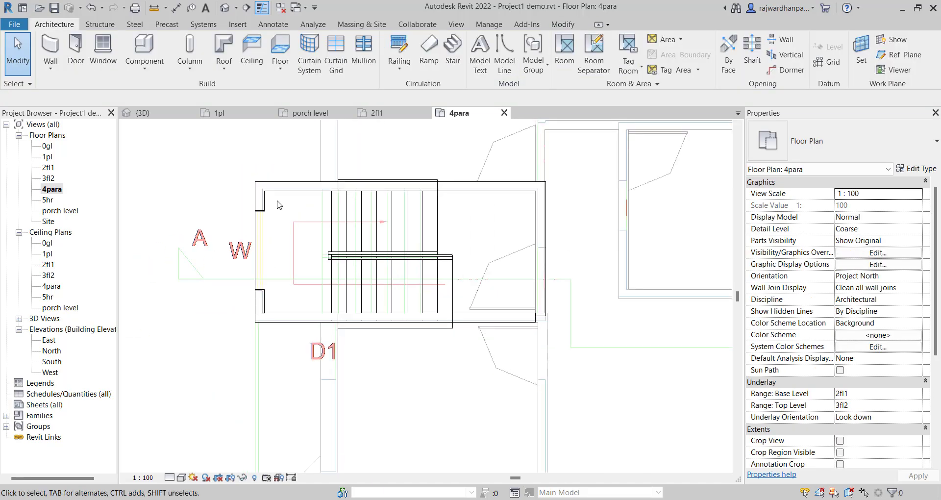
{"action": "left_click", "coordinate": [181, 114]}
{"action": "scroll", "coordinate": [346, 231], "scroll_direction": "up", "scroll_amount": 5}
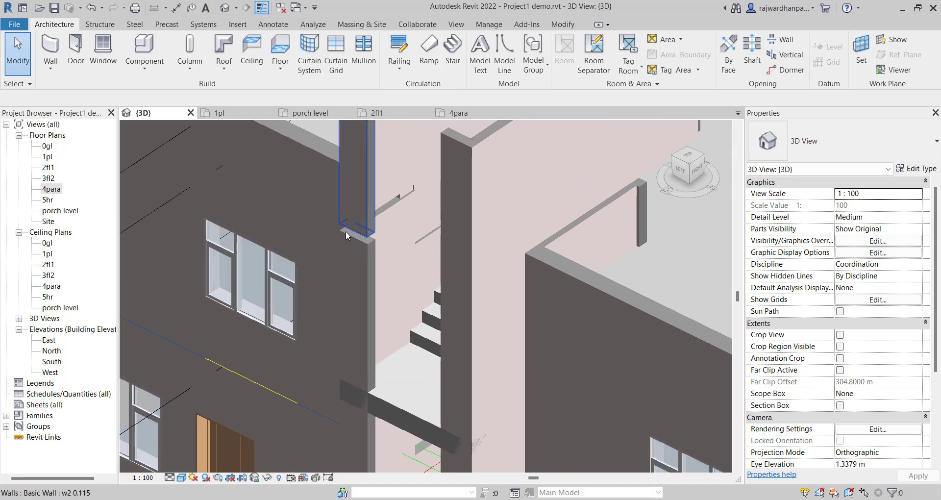
{"action": "scroll", "coordinate": [345, 231], "scroll_direction": "up", "scroll_amount": 2}
{"action": "left_click", "coordinate": [357, 242]}
{"action": "left_click", "coordinate": [585, 54]}
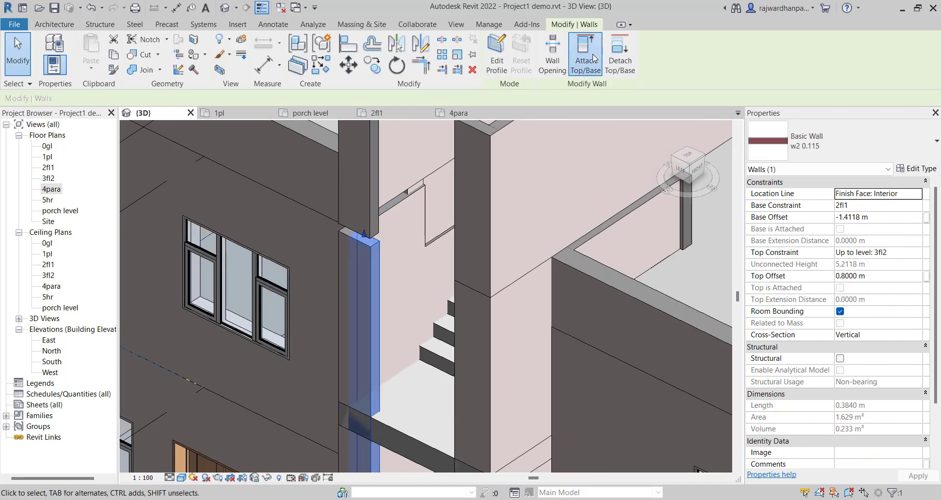
{"action": "left_click", "coordinate": [376, 223]}
- Try to attach the top of the adjoining lower w2 0.115 stairwell side wall to the side wall above it
{"action": "scroll", "coordinate": [313, 223], "scroll_direction": "up", "scroll_amount": 1}
{"action": "left_click", "coordinate": [341, 233]}
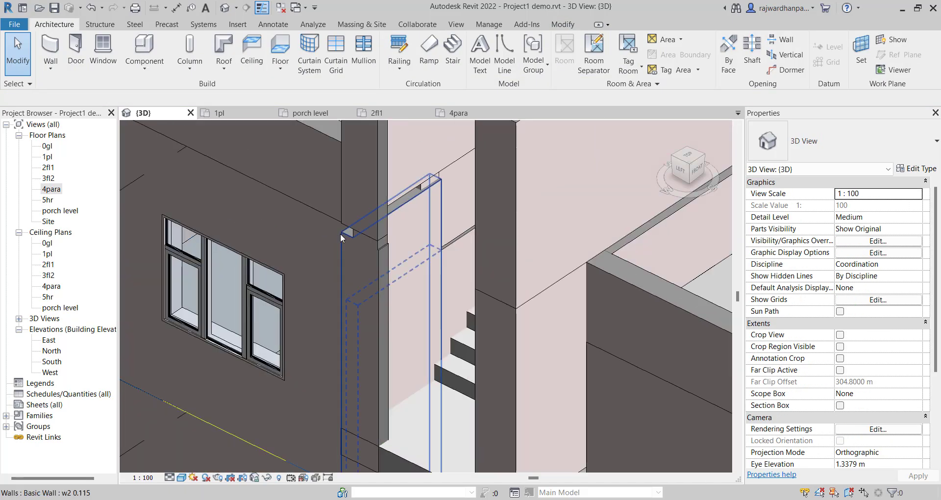
{"action": "left_click", "coordinate": [596, 61]}
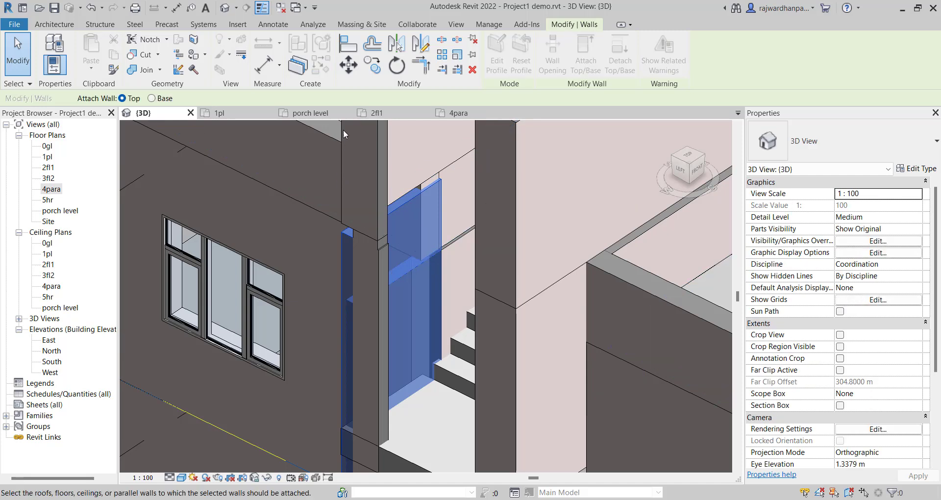
{"action": "left_click", "coordinate": [416, 185]}
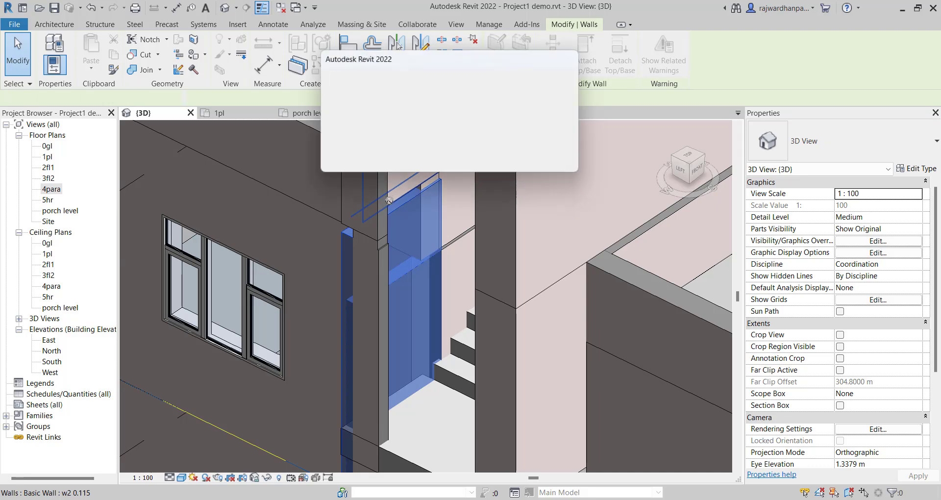
{"action": "left_click", "coordinate": [373, 159]}
- On the 3fl2 floor plan, place a D1 single-panel wood door in the stairwell's inner end wall and return to the 3D view
{"action": "middle_click_drag", "start_coordinate": [346, 267], "coordinate": [425, 226], "text": "shift"}
{"action": "scroll", "coordinate": [468, 189], "scroll_direction": "up", "scroll_amount": 4}
{"action": "left_click", "coordinate": [471, 192]}
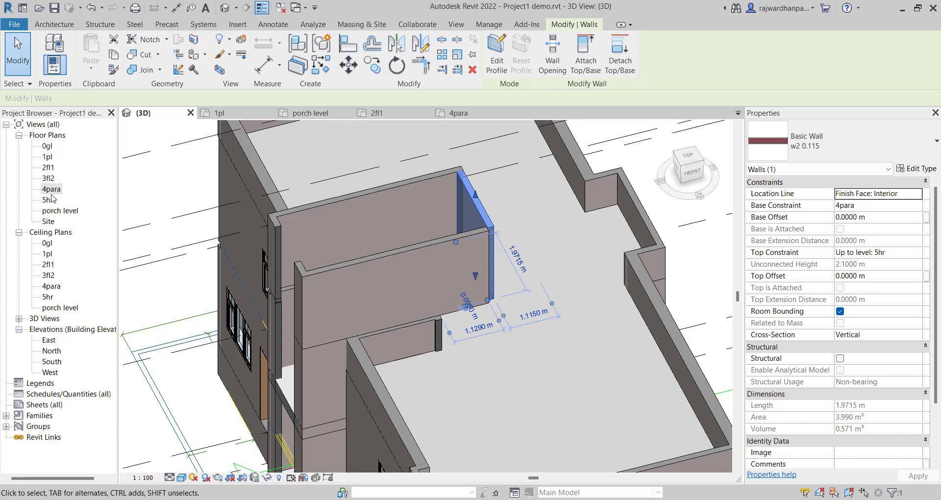
{"action": "double_click", "coordinate": [48, 178]}
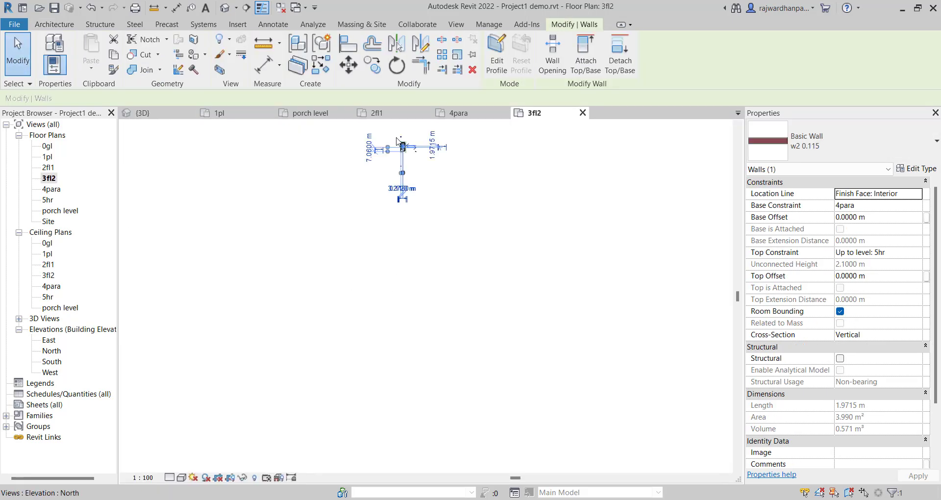
{"action": "scroll", "coordinate": [401, 171], "scroll_direction": "up", "scroll_amount": 8}
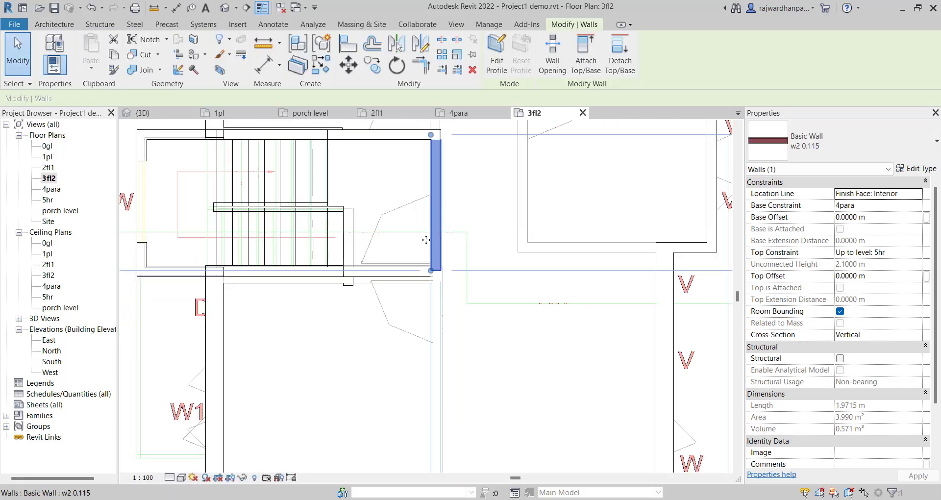
{"action": "left_click", "coordinate": [424, 245]}
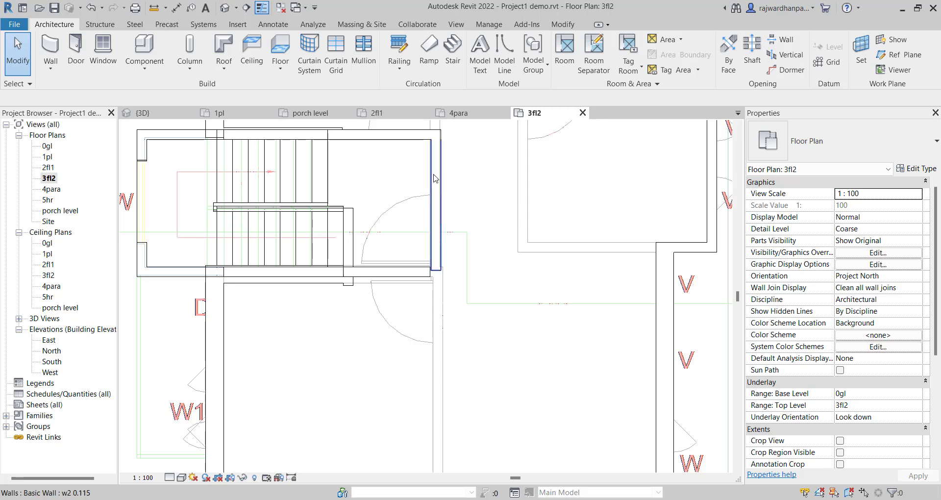
{"action": "left_click", "coordinate": [82, 70]}
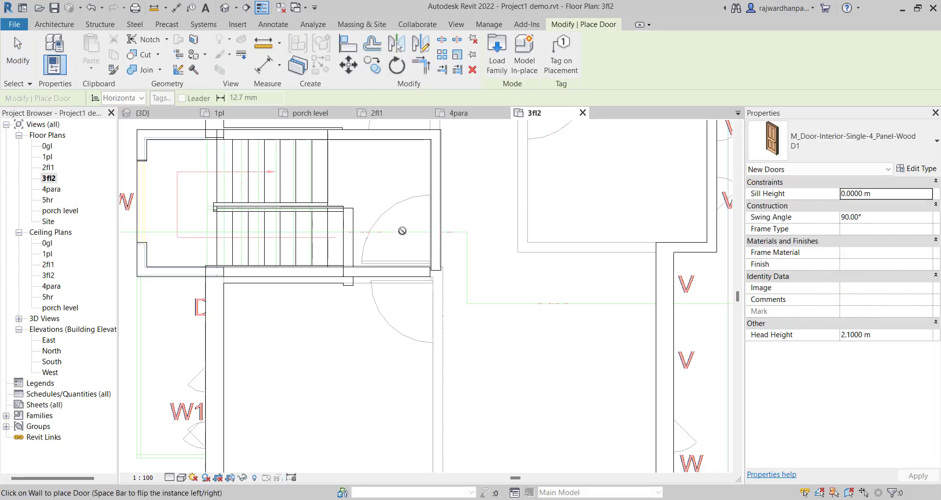
{"action": "left_click", "coordinate": [434, 227]}
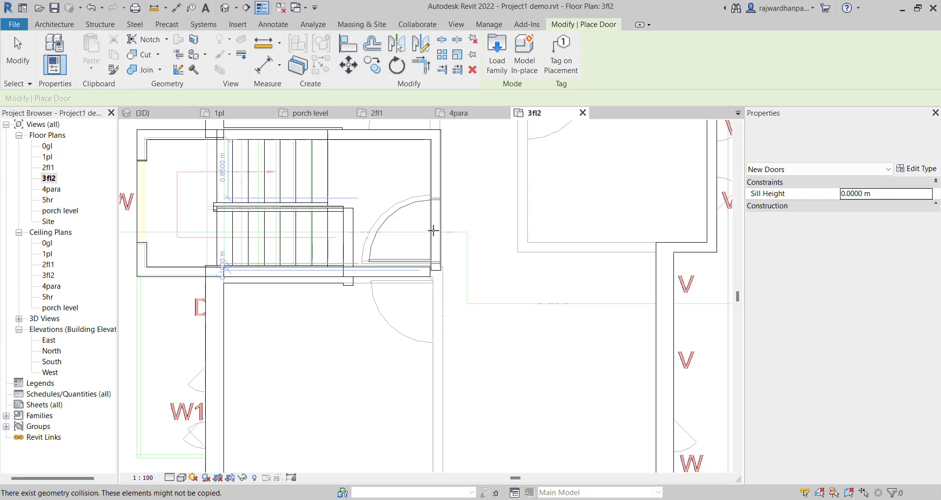
{"action": "key", "text": "Escape"}
{"action": "scroll", "coordinate": [434, 229], "scroll_direction": "down", "scroll_amount": 2}
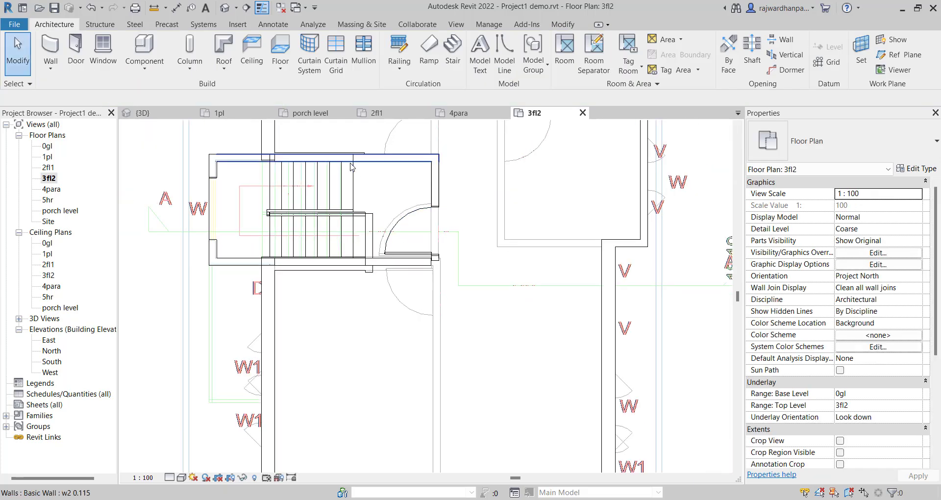
{"action": "left_click", "coordinate": [174, 115]}
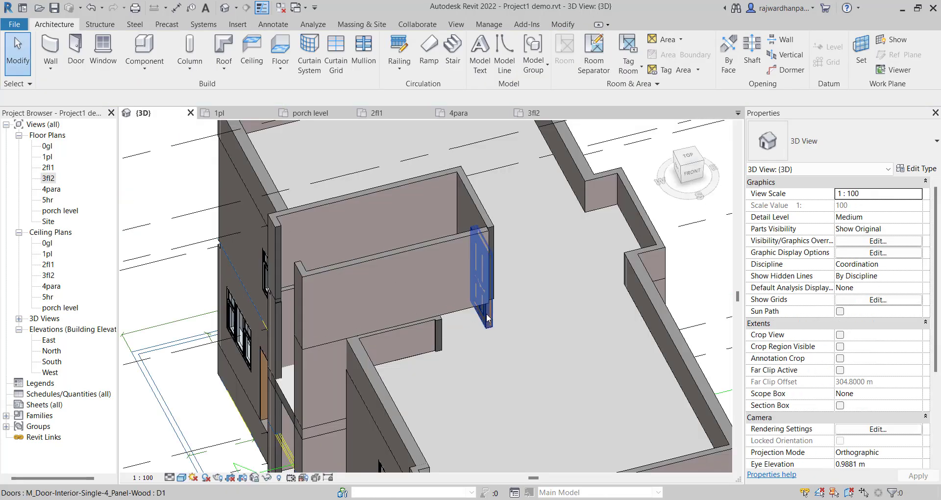
{"action": "left_click", "coordinate": [492, 331]}
{"action": "middle_click_drag", "start_coordinate": [493, 332], "coordinate": [402, 294], "text": "shift"}
{"action": "left_click", "coordinate": [401, 300]}
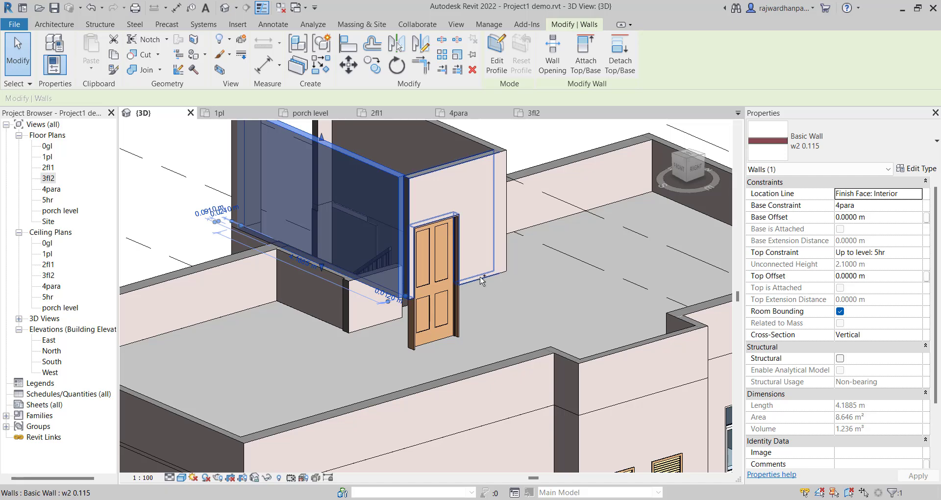
{"action": "left_click", "coordinate": [506, 256], "text": "ctrl"}
{"action": "middle_click_drag", "start_coordinate": [492, 270], "coordinate": [596, 274], "text": "shift"}
{"action": "left_click", "coordinate": [375, 294], "text": "ctrl"}
{"action": "key", "text": "Escape"}
- Delete the w1 0.23 parapet wall beside the roof stair opening and the low wall adjoining it under the stairwell enclosure
{"action": "left_click", "coordinate": [397, 294]}
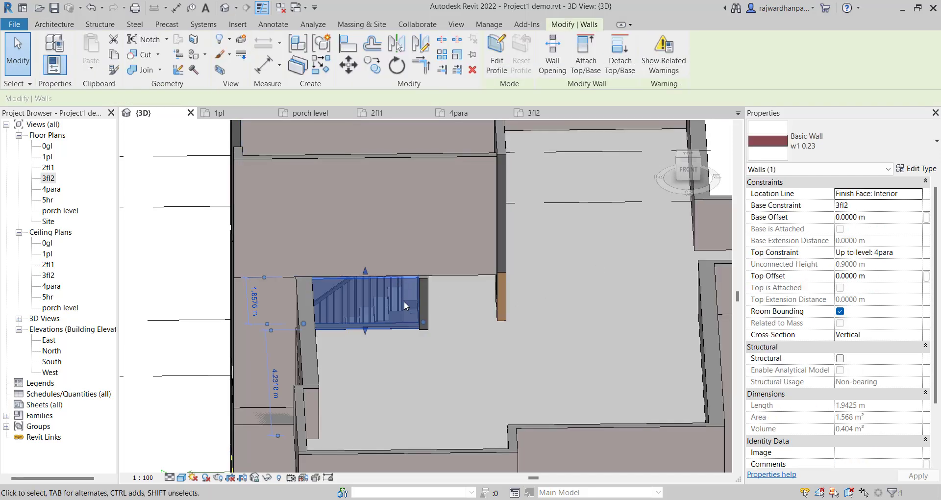
{"action": "scroll", "coordinate": [353, 303], "scroll_direction": "down", "scroll_amount": 1}
{"action": "middle_click_drag", "start_coordinate": [353, 303], "coordinate": [408, 310], "text": "shift"}
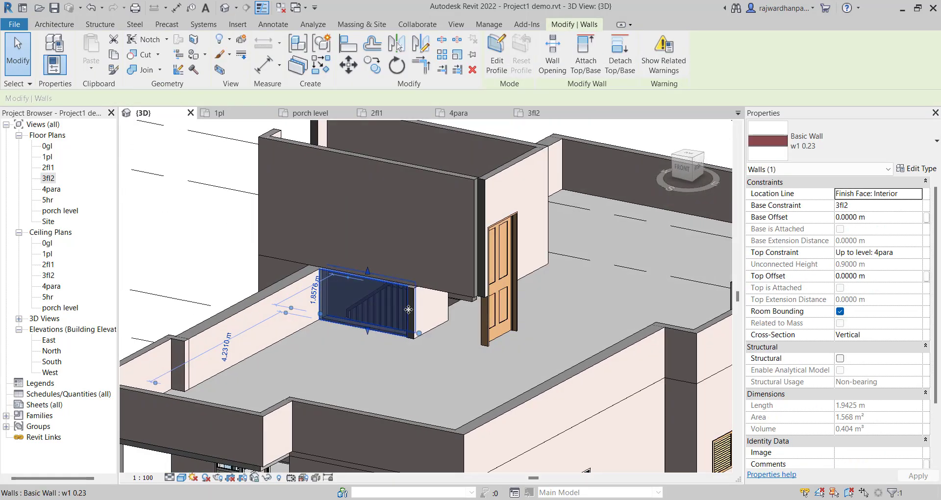
{"action": "key", "text": "Delete"}
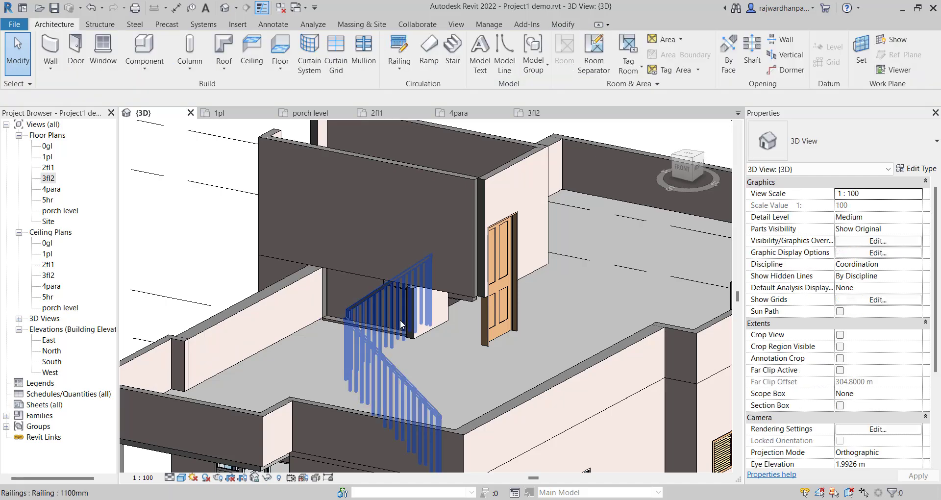
{"action": "middle_click_drag", "start_coordinate": [461, 300], "coordinate": [493, 357], "text": "shift"}
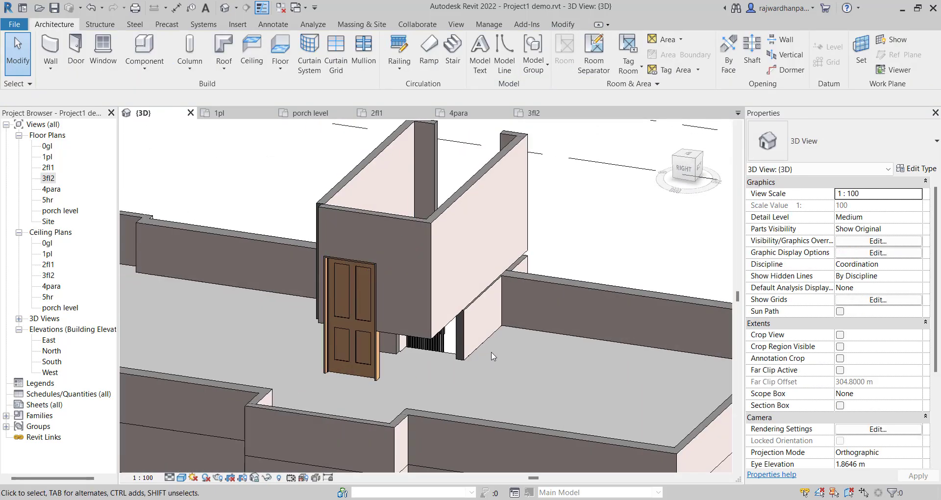
{"action": "left_click", "coordinate": [464, 336]}
{"action": "key", "text": "Delete"}
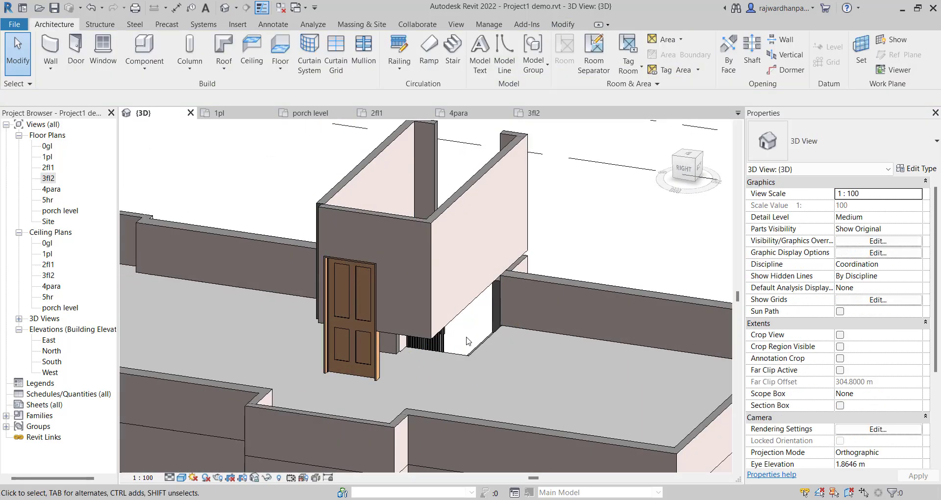
- Set the base constraint of the three w2 0.115 stairwell walls, both long sides and the door end, to 3fl2
{"action": "middle_click_drag", "start_coordinate": [422, 325], "coordinate": [832, 248], "text": "shift"}
{"action": "left_click", "coordinate": [404, 286]}
{"action": "left_click", "coordinate": [430, 338], "text": "ctrl"}
{"action": "left_click", "coordinate": [452, 312], "text": "ctrl"}
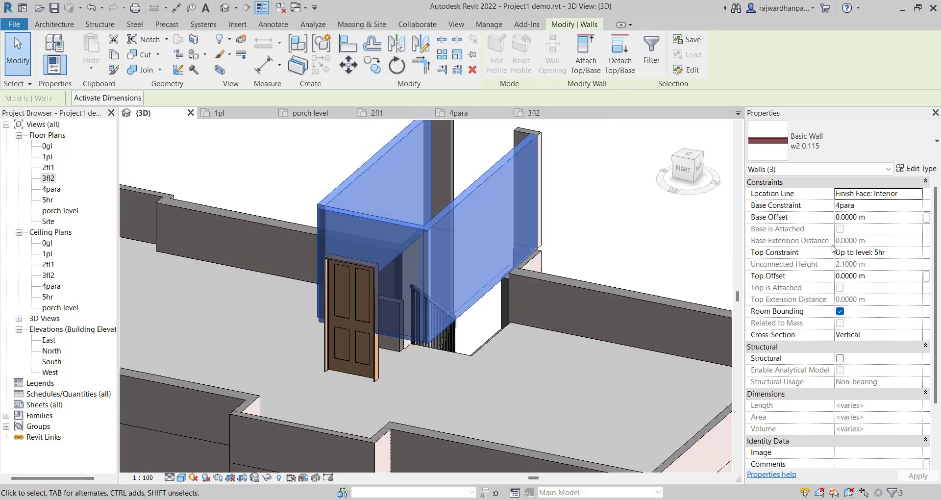
{"action": "left_click", "coordinate": [916, 207]}
{"action": "left_click", "coordinate": [848, 255]}
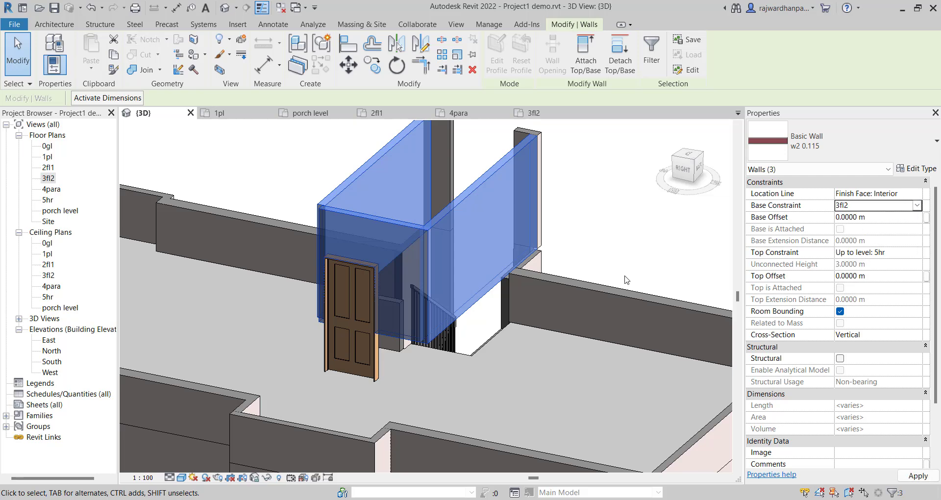
{"action": "left_click", "coordinate": [512, 296]}
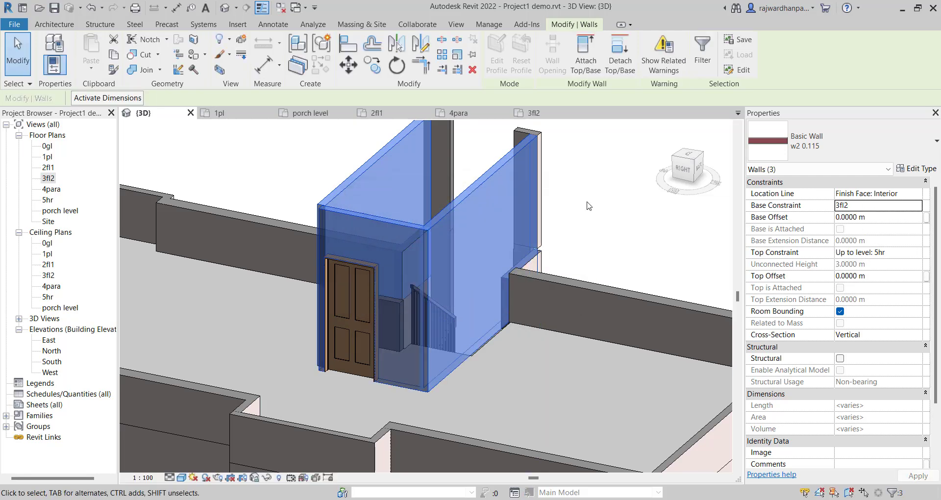
{"action": "key", "text": "Escape"}
- Shorten the low w2 0.115 wall at the head of the stairs to about 0.9 m so it ends at the stairwell's side wall
{"action": "middle_click_drag", "start_coordinate": [196, 426], "coordinate": [465, 368], "text": "shift"}
{"action": "left_click", "coordinate": [485, 334]}
{"action": "middle_click_drag", "start_coordinate": [485, 334], "coordinate": [503, 407], "text": "shift"}
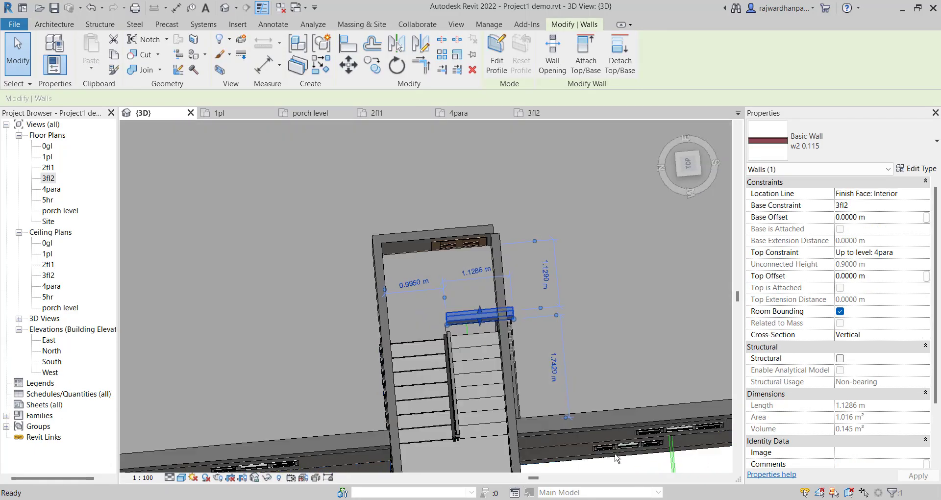
{"action": "scroll", "coordinate": [525, 310], "scroll_direction": "up", "scroll_amount": 6}
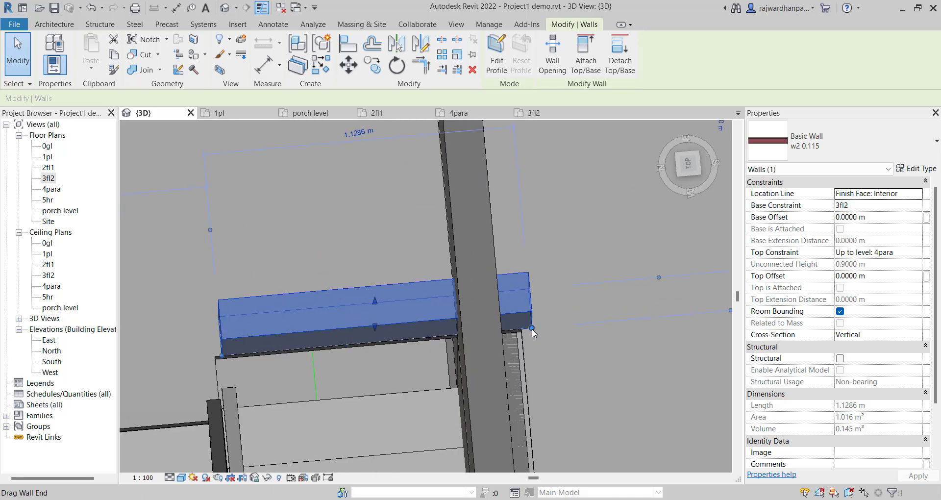
{"action": "key", "text": "r"}
{"action": "key", "text": "s"}
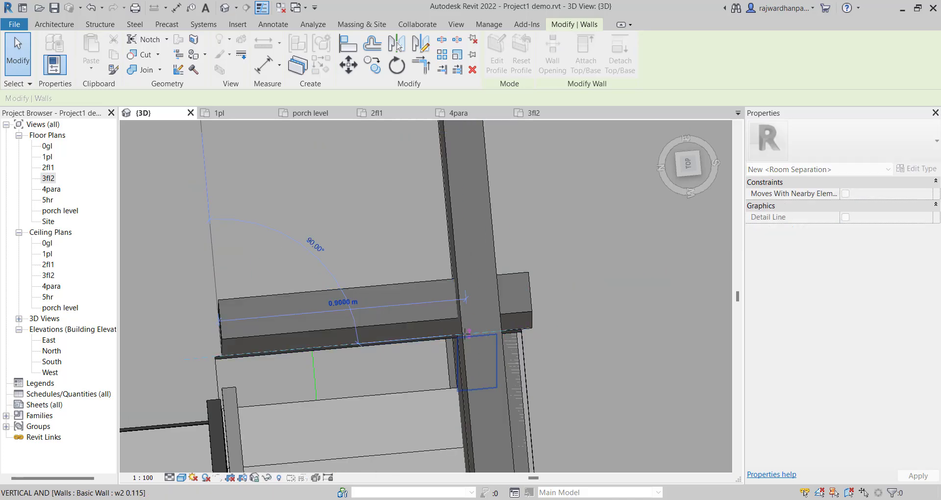
{"action": "left_click_drag", "start_coordinate": [465, 335], "coordinate": [465, 334]}
{"action": "scroll", "coordinate": [464, 335], "scroll_direction": "down", "scroll_amount": 2}
{"action": "key", "text": "Escape"}
{"action": "scroll", "coordinate": [473, 299], "scroll_direction": "down", "scroll_amount": 5}
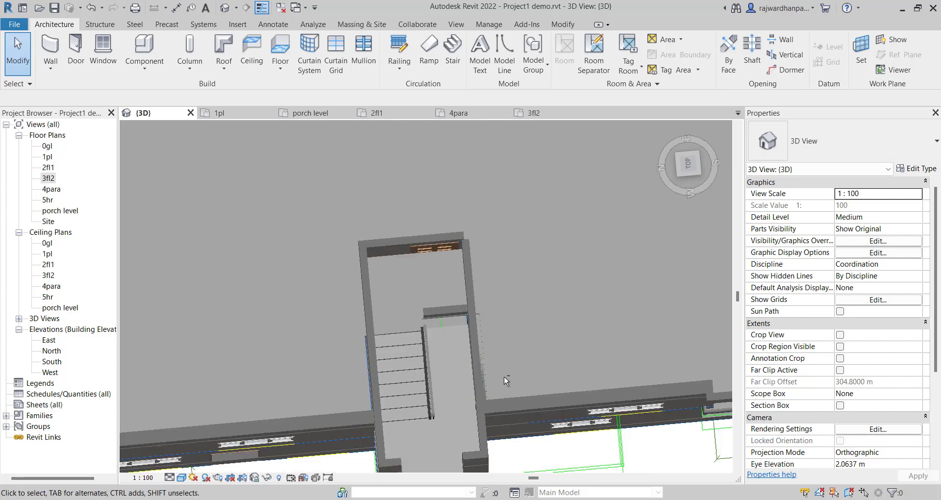
- Open the 5hr floor plan and set its underlay range base level to 2fl1
{"action": "middle_click_drag", "start_coordinate": [504, 376], "coordinate": [255, 235], "text": "shift"}
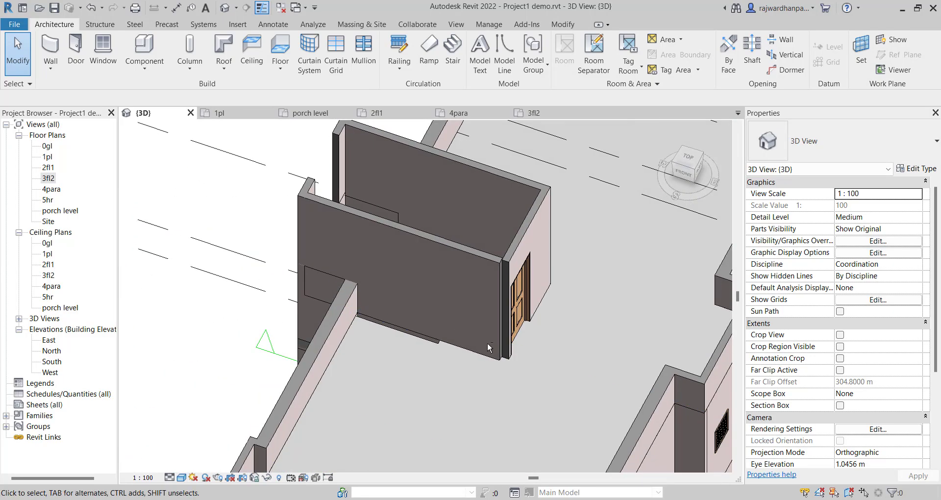
{"action": "middle_click_drag", "start_coordinate": [471, 328], "coordinate": [508, 280], "text": "shift"}
{"action": "scroll", "coordinate": [492, 285], "scroll_direction": "down", "scroll_amount": 4}
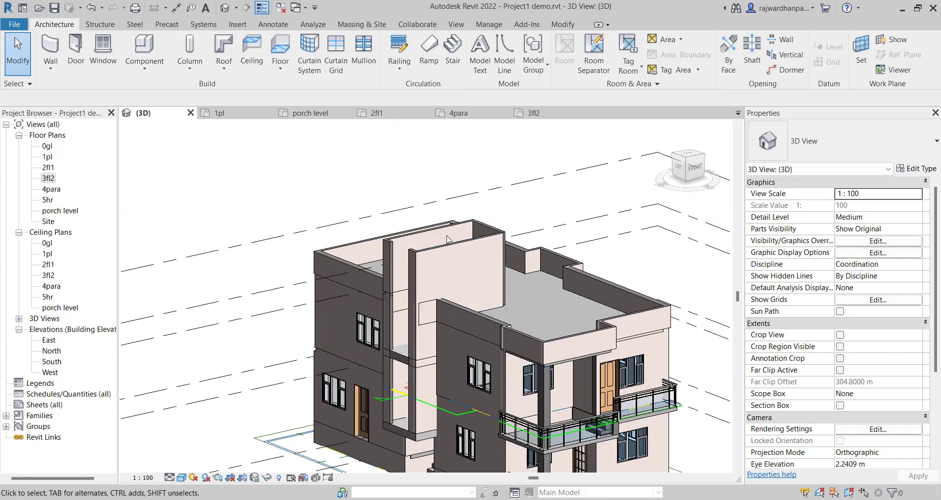
{"action": "scroll", "coordinate": [453, 254], "scroll_direction": "up", "scroll_amount": 2}
{"action": "left_click", "coordinate": [456, 255]}
{"action": "middle_click_drag", "start_coordinate": [456, 254], "coordinate": [405, 361], "text": "shift"}
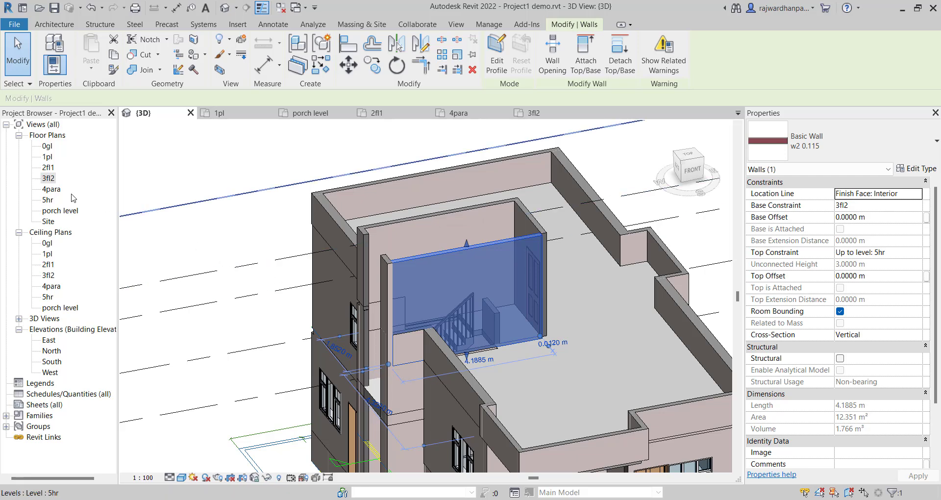
{"action": "double_click", "coordinate": [47, 199]}
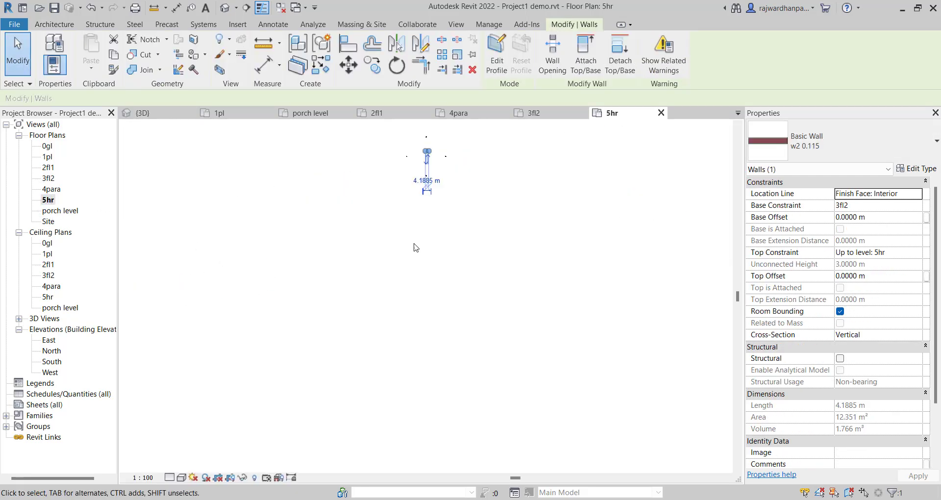
{"action": "scroll", "coordinate": [424, 157], "scroll_direction": "up", "scroll_amount": 5}
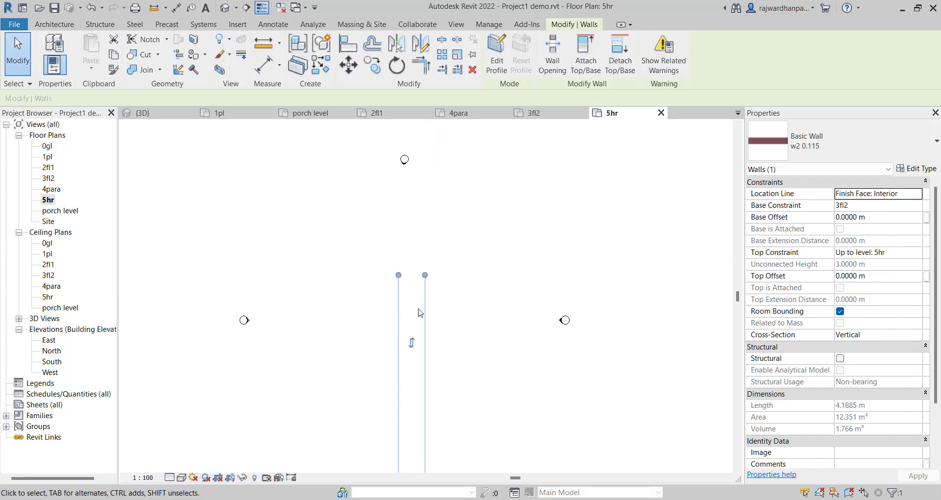
{"action": "key", "text": "Delete"}
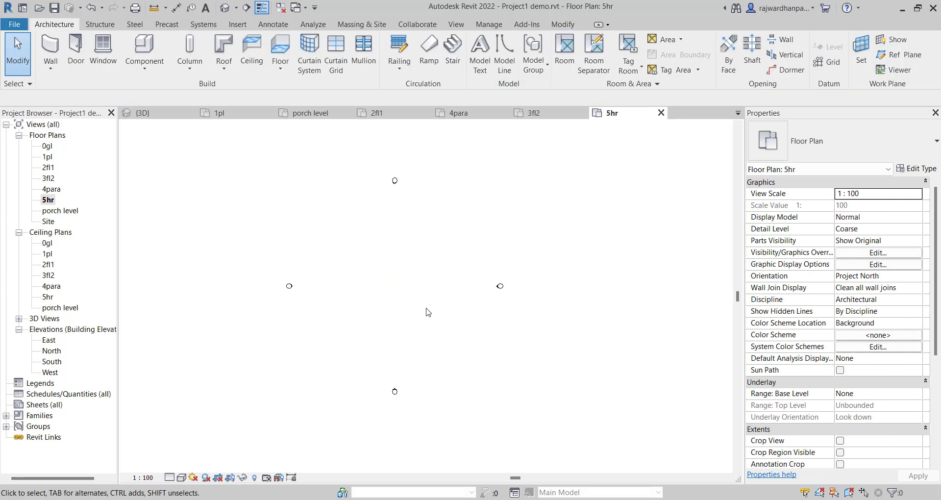
{"action": "left_click", "coordinate": [845, 395]}
{"action": "left_click", "coordinate": [916, 394]}
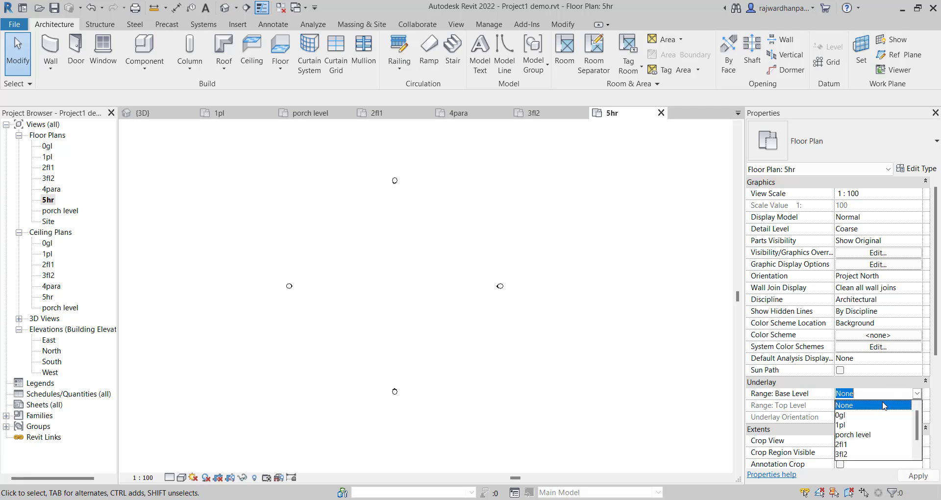
{"action": "left_click", "coordinate": [858, 445]}
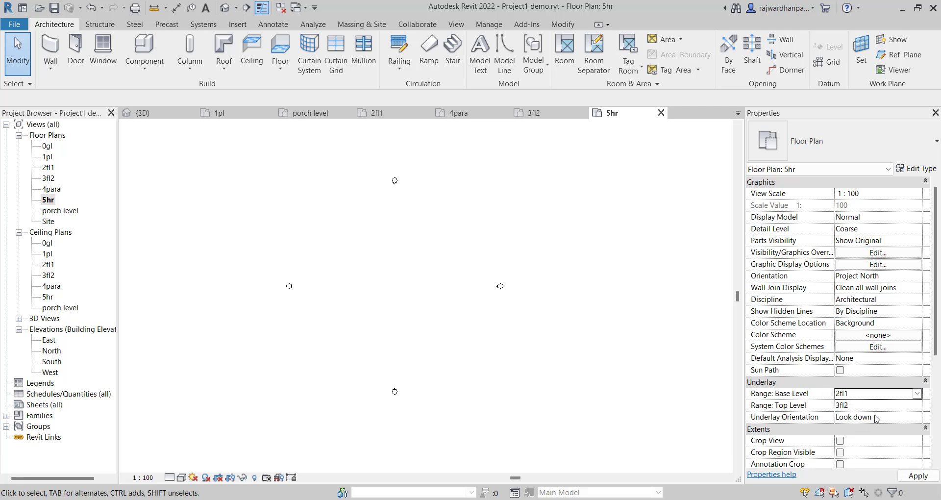
- Set the 5hr plan's underlay range top level to 5hr, keeping the underlay orientation at Look down
{"action": "left_click", "coordinate": [918, 406]}
{"action": "left_click", "coordinate": [916, 405]}
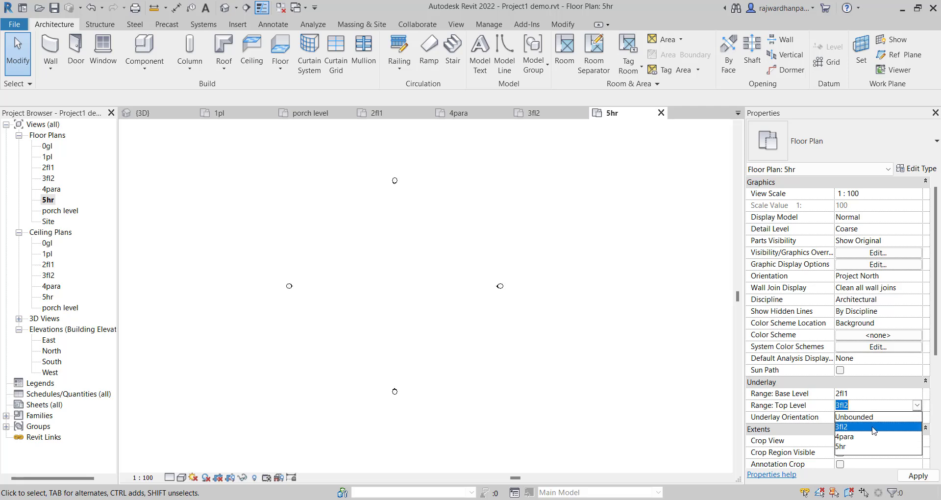
{"action": "left_click", "coordinate": [853, 447]}
{"action": "left_click", "coordinate": [916, 417]}
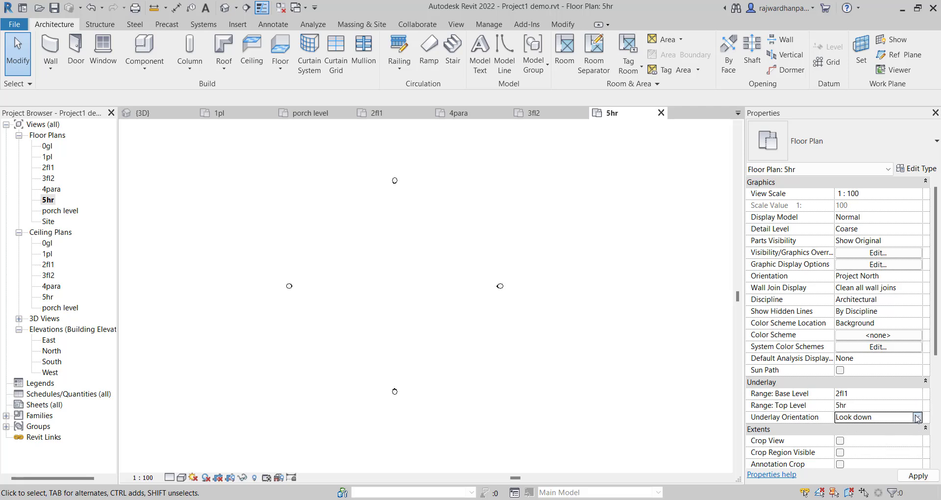
{"action": "left_click", "coordinate": [916, 416]}
{"action": "left_click", "coordinate": [862, 430]}
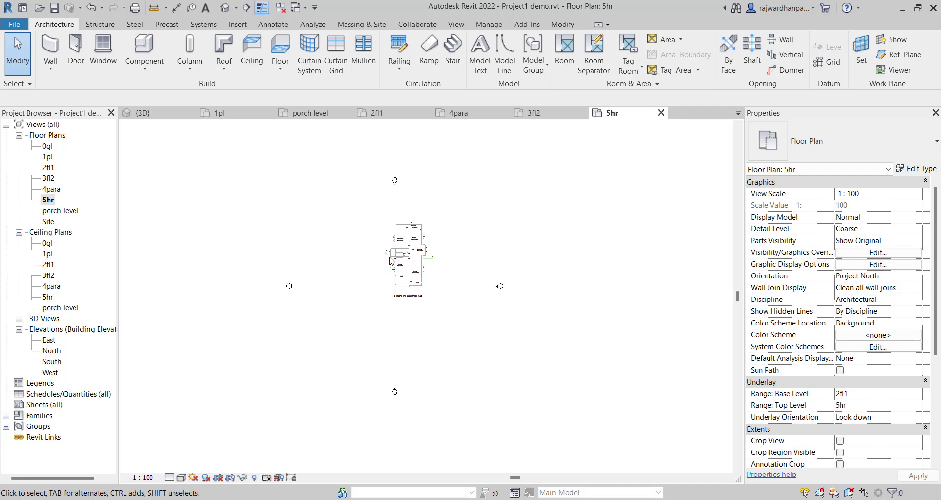
- Start a roof by footprint on the 5hr level and duplicate the Generic - 400mm roof type as ROOF
{"action": "scroll", "coordinate": [516, 229], "scroll_direction": "up", "scroll_amount": 8}
{"action": "scroll", "coordinate": [516, 229], "scroll_direction": "up", "scroll_amount": 3}
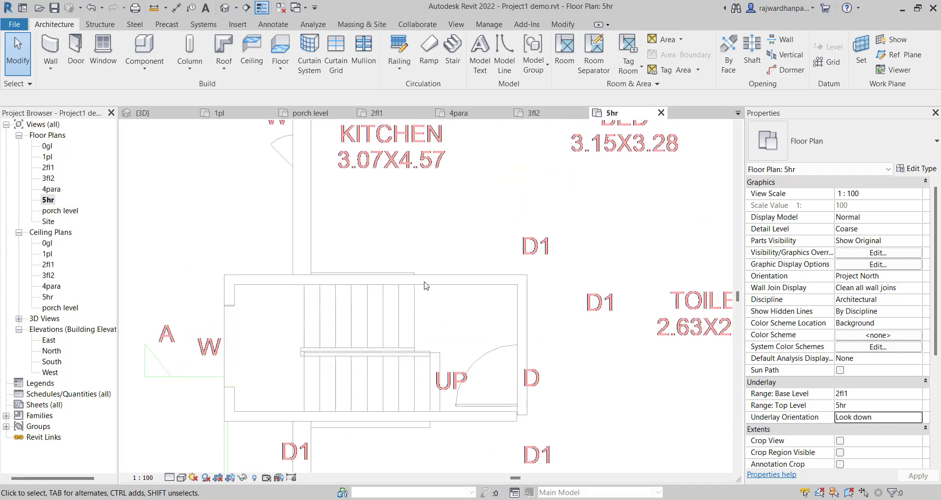
{"action": "scroll", "coordinate": [425, 286], "scroll_direction": "down", "scroll_amount": 5}
{"action": "mouse_move", "coordinate": [434, 333]}
{"action": "middle_mouse_down"}
{"action": "mouse_move", "coordinate": [488, 319]}
{"action": "mouse_move", "coordinate": [438, 328]}
{"action": "mouse_move", "coordinate": [468, 341]}
{"action": "middle_mouse_up"}
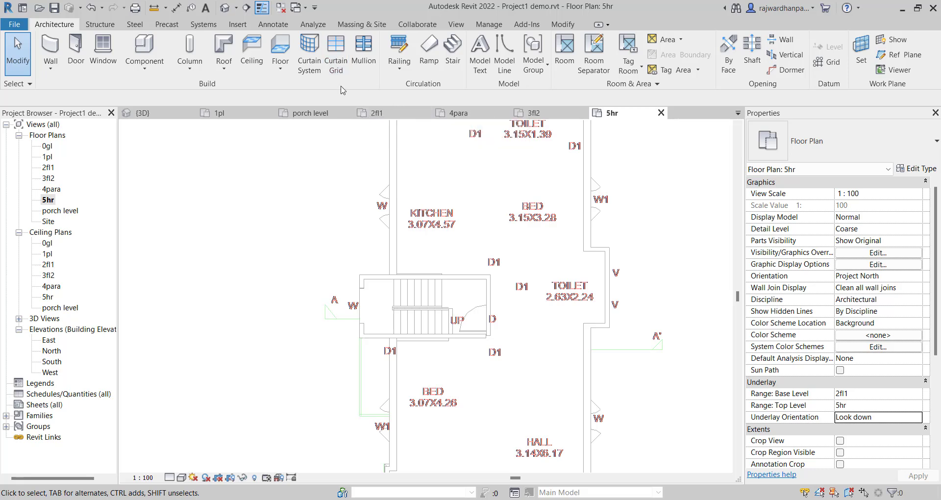
{"action": "left_click", "coordinate": [224, 66]}
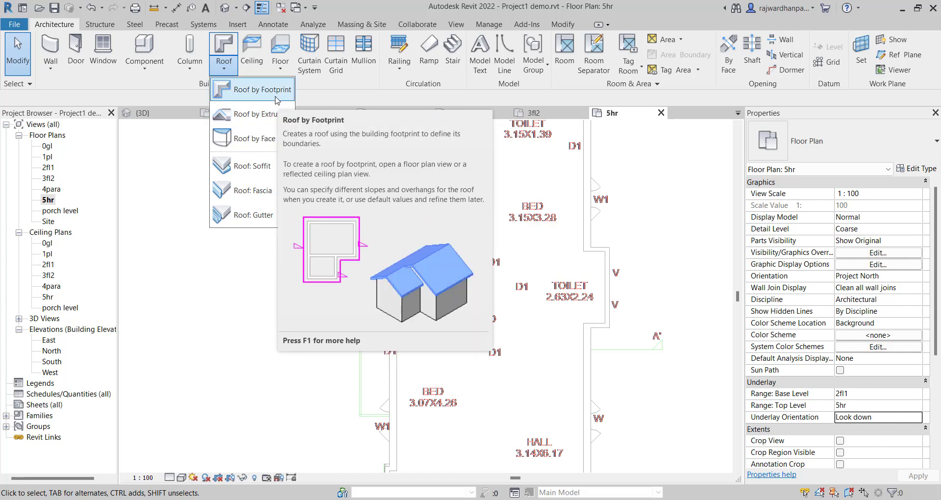
{"action": "left_click", "coordinate": [277, 99]}
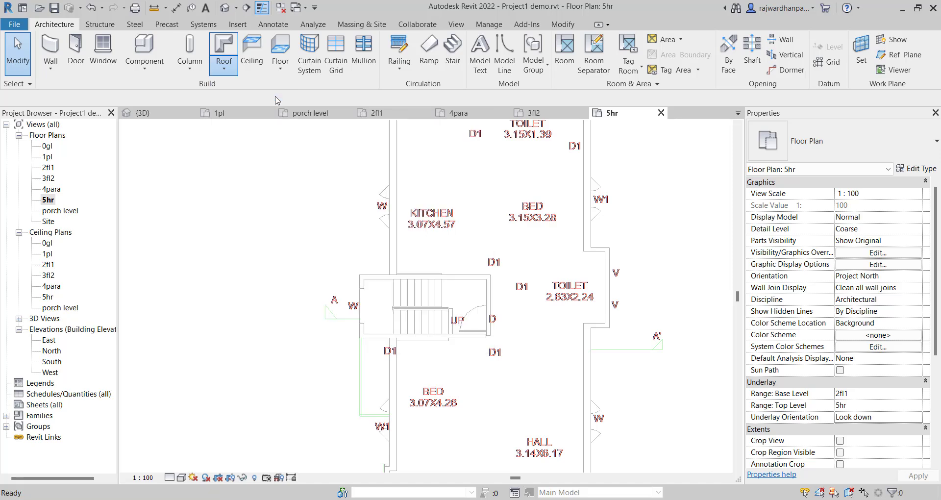
{"action": "left_click", "coordinate": [914, 168]}
{"action": "left_click", "coordinate": [712, 106]}
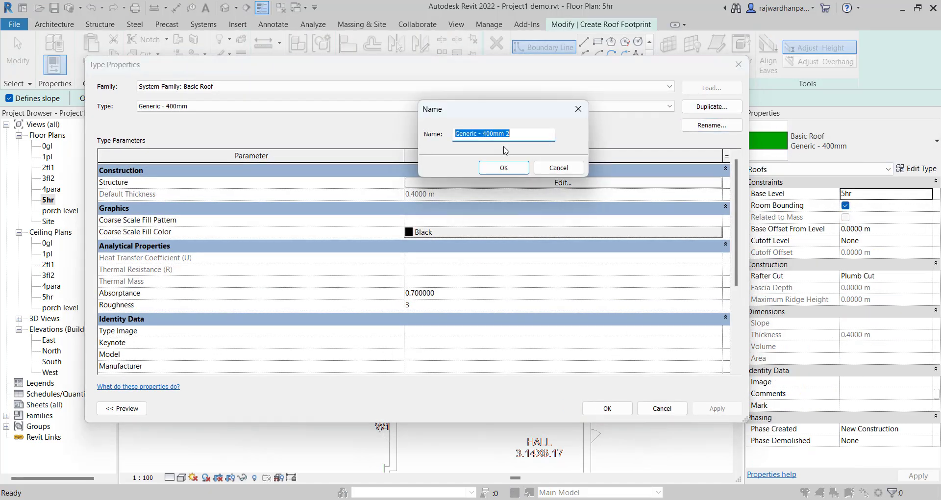
{"action": "type", "text": "ROOF"}
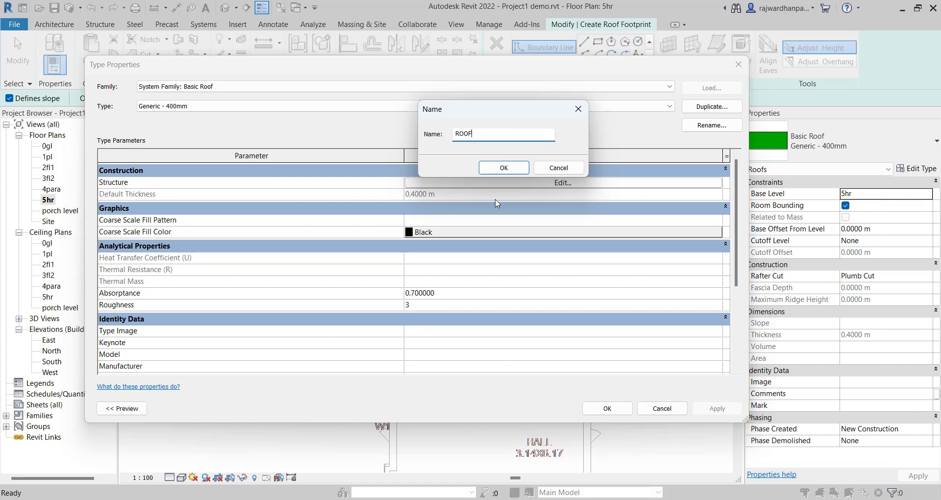
{"action": "key", "text": "Return"}
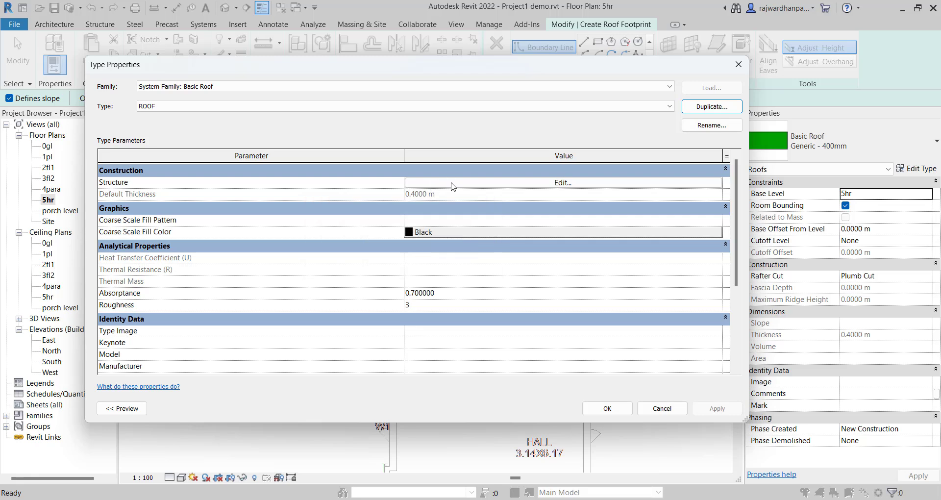
- Set the structure layer thickness of the ROOF type to 0.15 m
{"action": "left_click", "coordinate": [451, 187]}
{"action": "left_click", "coordinate": [461, 180]}
{"action": "left_click", "coordinate": [461, 181]}
{"action": "type", "text": "0."}
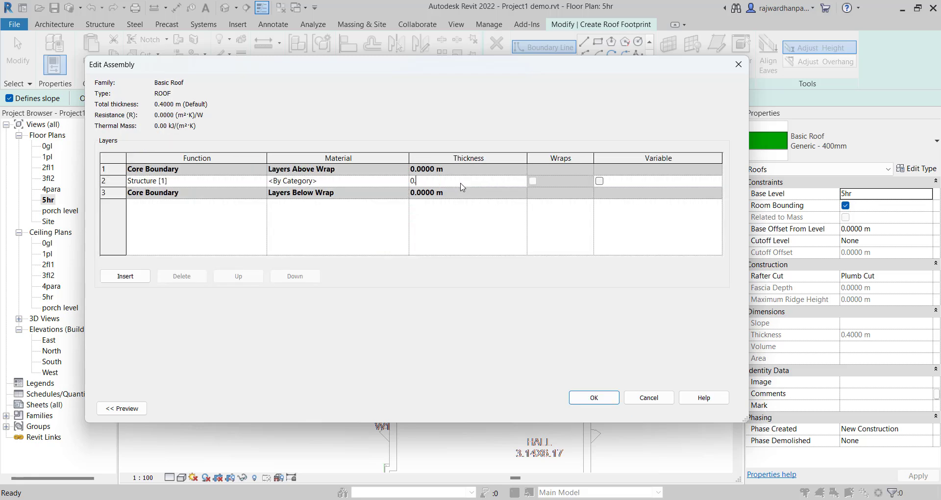
{"action": "type", "text": "15"}
{"action": "key", "text": "Return"}
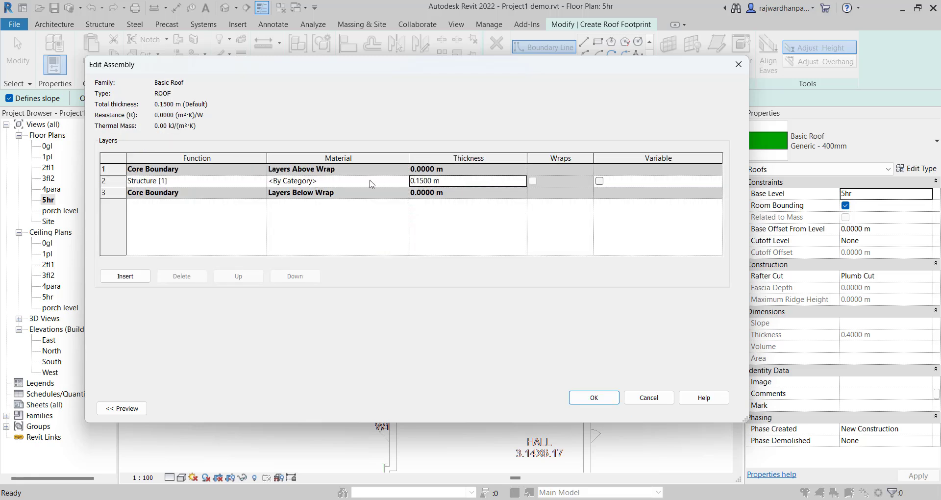
- Create a new material named ROOF for the roof type's structure layer
{"action": "left_click", "coordinate": [390, 180]}
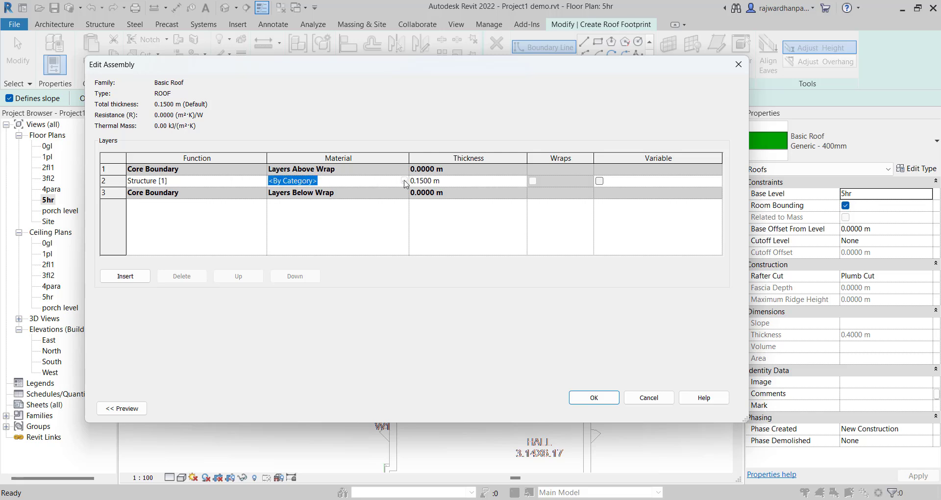
{"action": "left_click", "coordinate": [404, 181]}
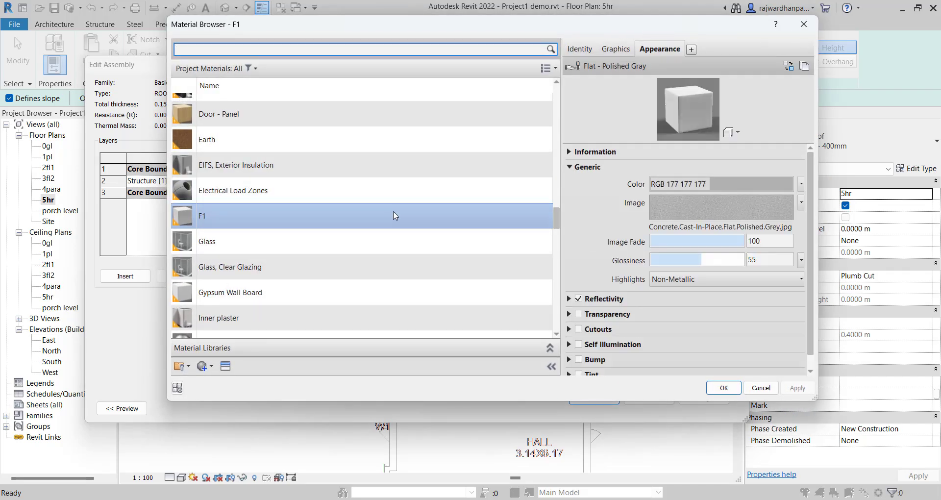
{"action": "left_click", "coordinate": [213, 368]}
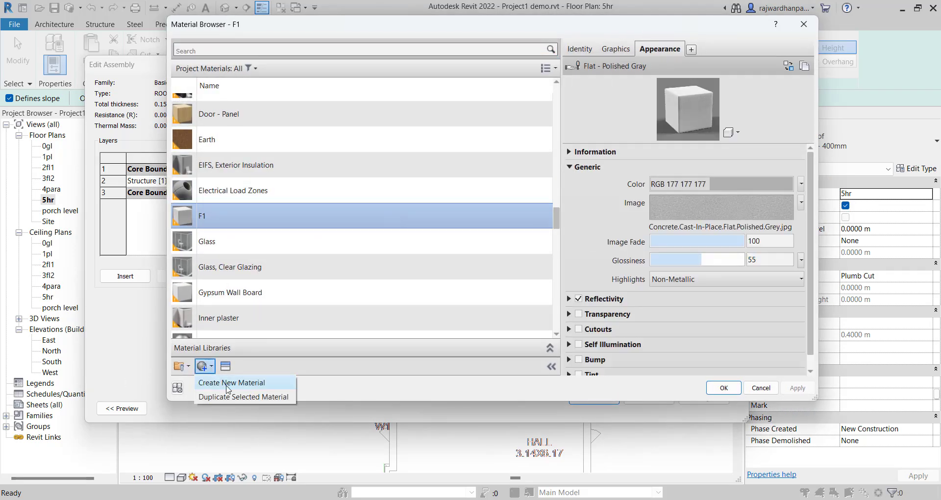
{"action": "left_click", "coordinate": [241, 380]}
{"action": "right_click", "coordinate": [296, 195]}
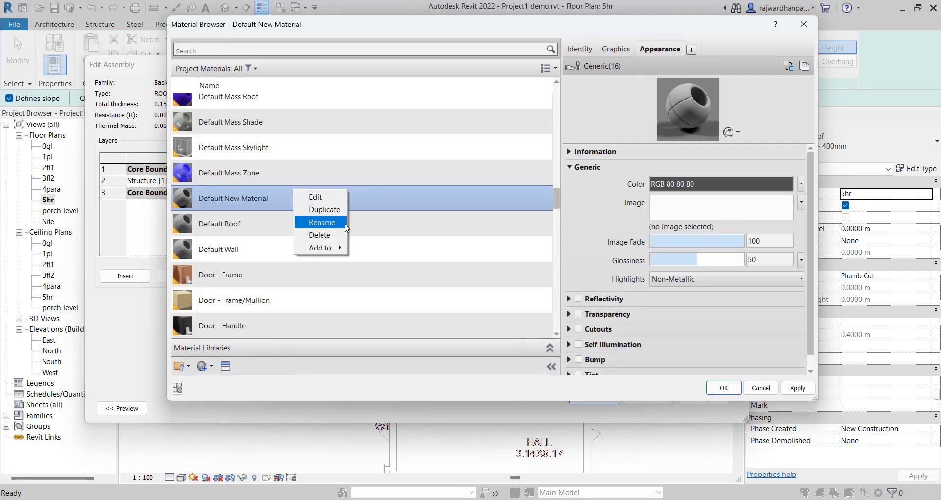
{"action": "left_click", "coordinate": [346, 226]}
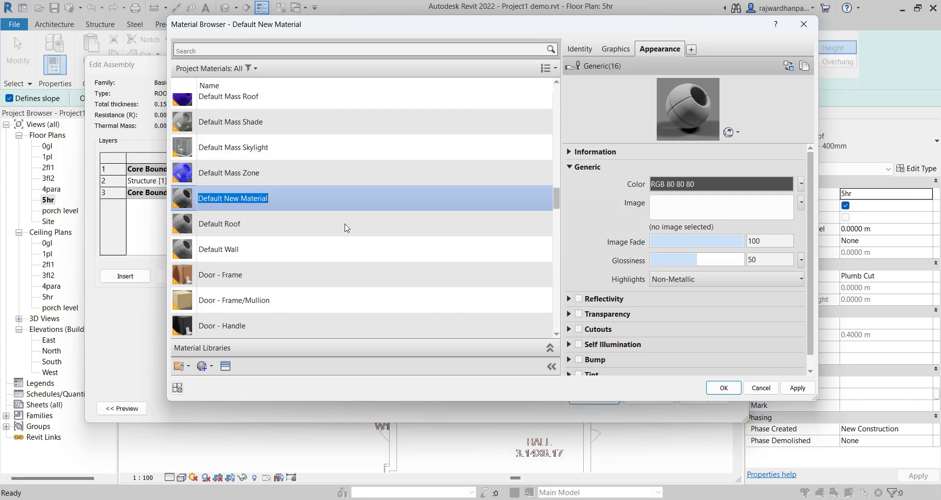
{"action": "type", "text": "ROOF"}
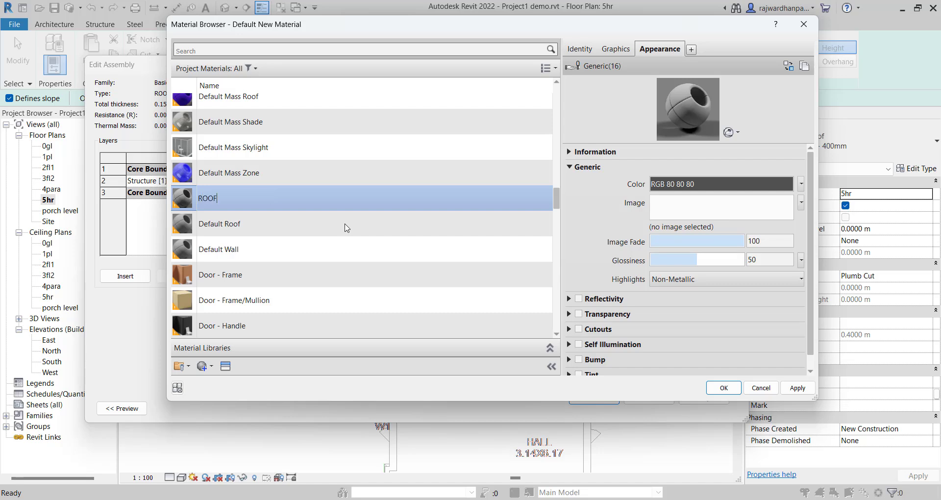
- Replace the ROOF material's appearance with the roofing asset Asphalt Shingles - Architectural Grade - Brown and apply the material to the ROOF type's structure layer
{"action": "left_click", "coordinate": [617, 49]}
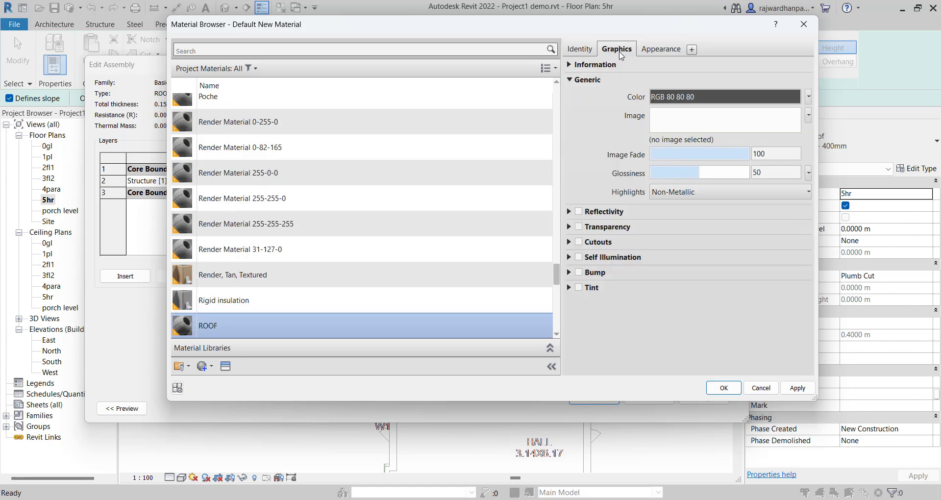
{"action": "left_click", "coordinate": [661, 49]}
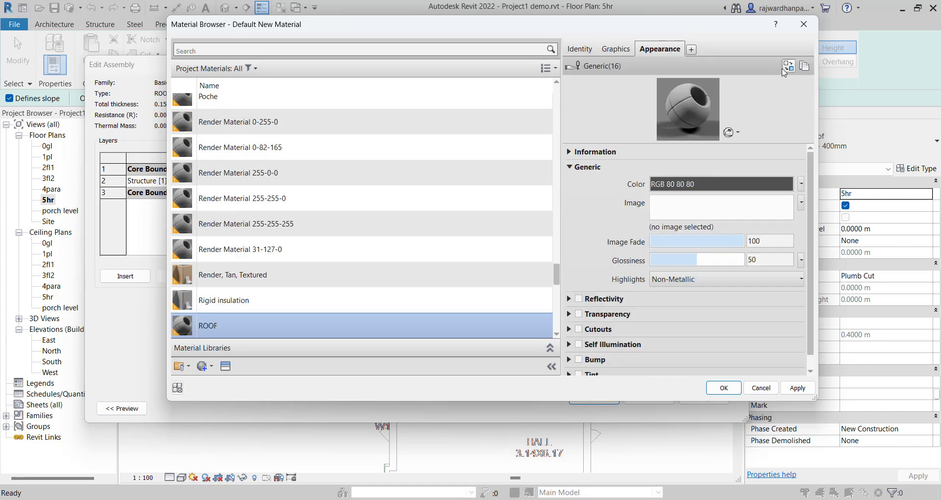
{"action": "left_click", "coordinate": [226, 366]}
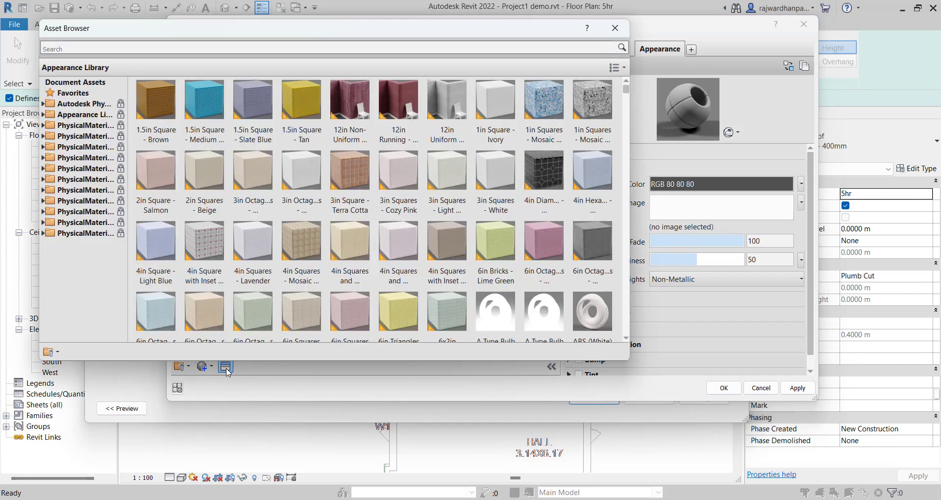
{"action": "scroll", "coordinate": [191, 231], "scroll_direction": "down", "scroll_amount": 1}
{"action": "left_click", "coordinate": [43, 114]}
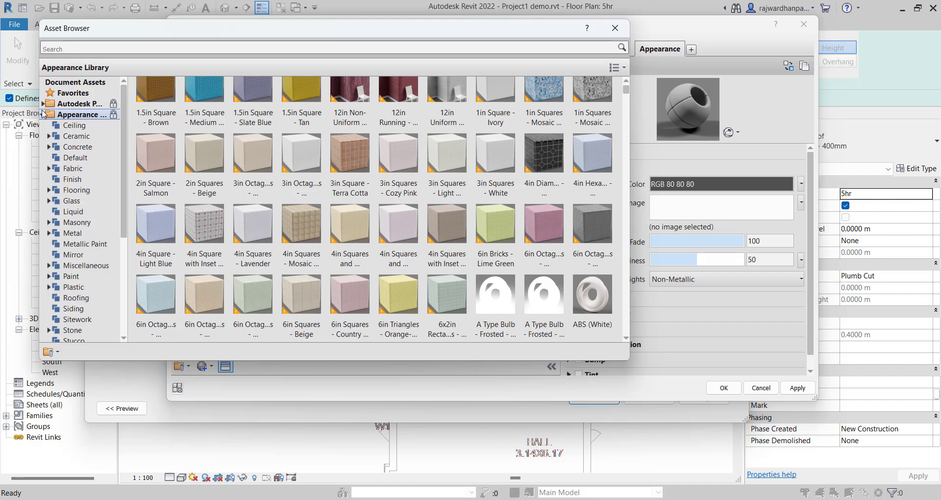
{"action": "left_click", "coordinate": [73, 168]}
{"action": "scroll", "coordinate": [86, 181], "scroll_direction": "down", "scroll_amount": 4}
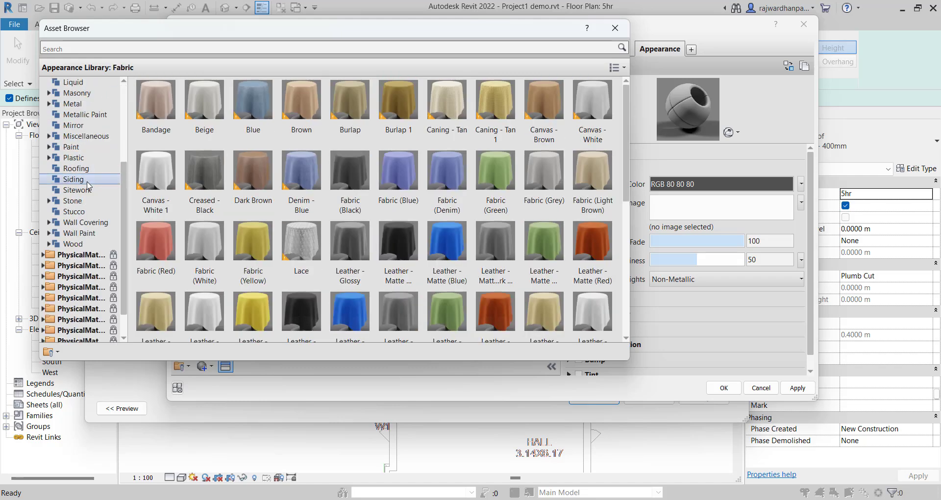
{"action": "left_click", "coordinate": [92, 170]}
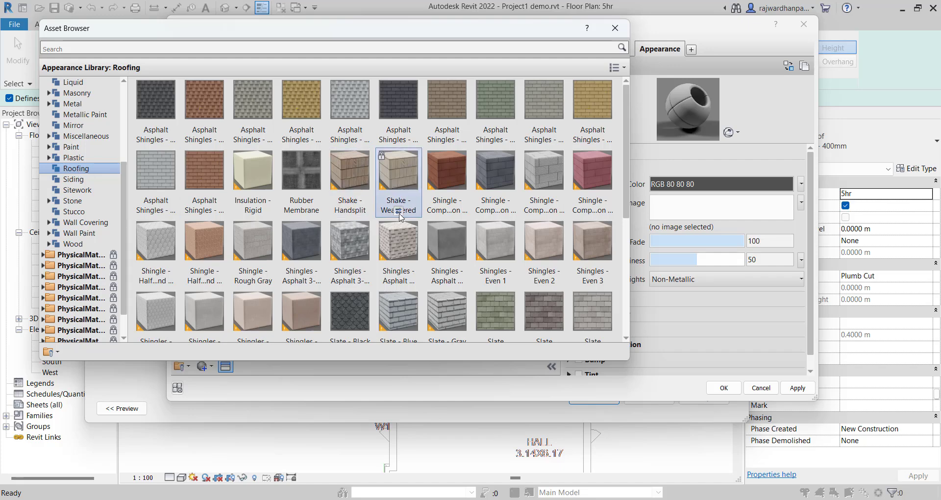
{"action": "right_click", "coordinate": [214, 110]}
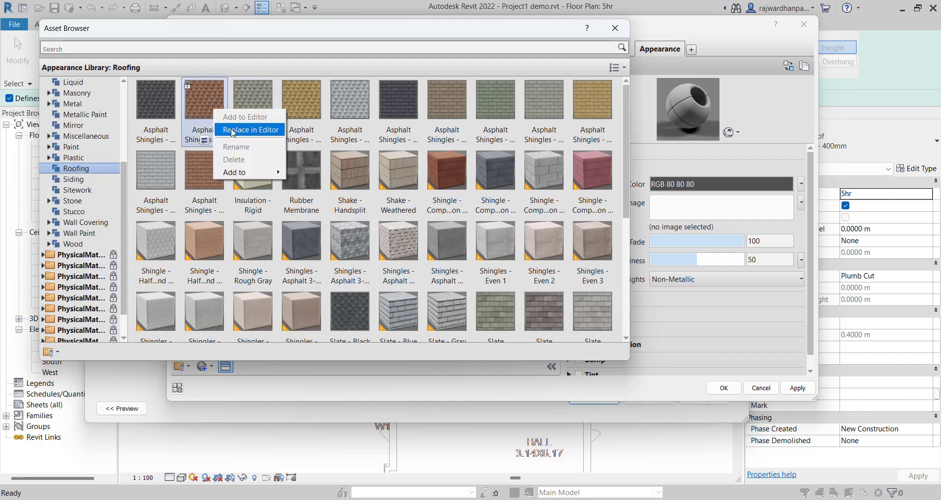
{"action": "left_click", "coordinate": [235, 128]}
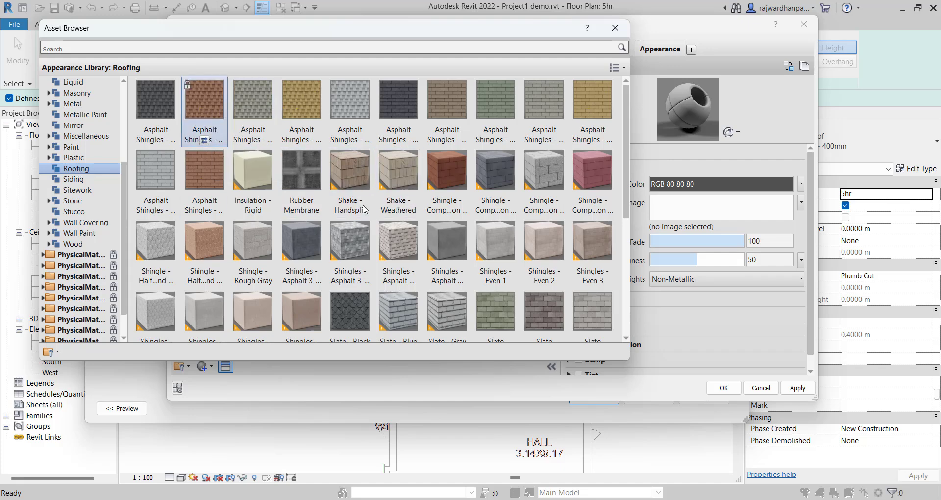
{"action": "left_click", "coordinate": [616, 28]}
{"action": "left_click", "coordinate": [786, 388]}
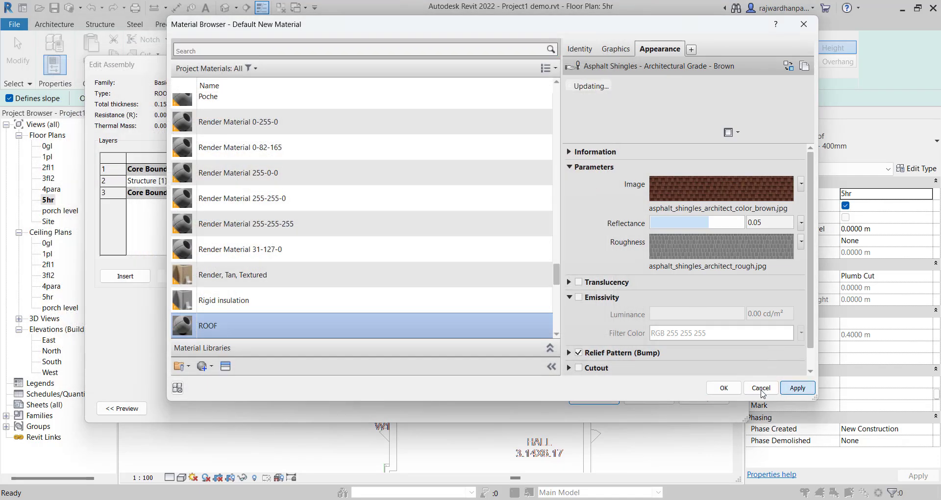
{"action": "left_click", "coordinate": [724, 388]}
{"action": "left_click", "coordinate": [594, 398]}
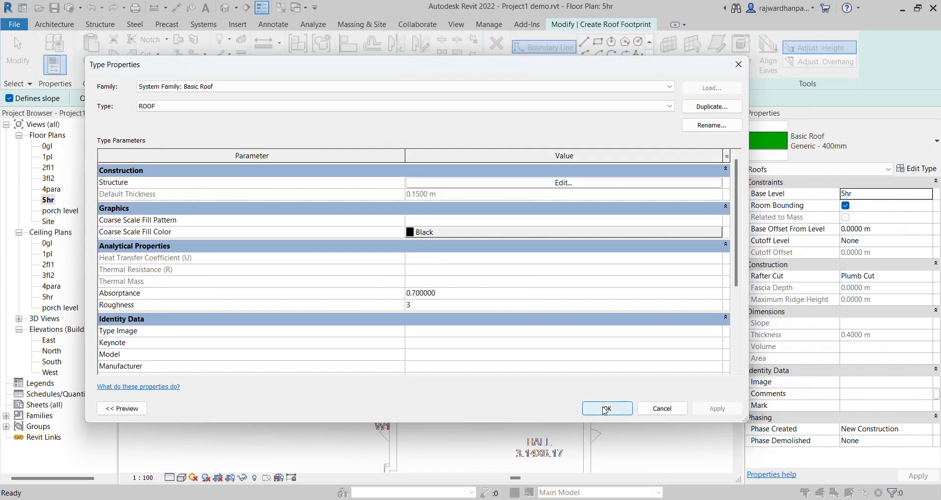
{"action": "left_click", "coordinate": [608, 408]}
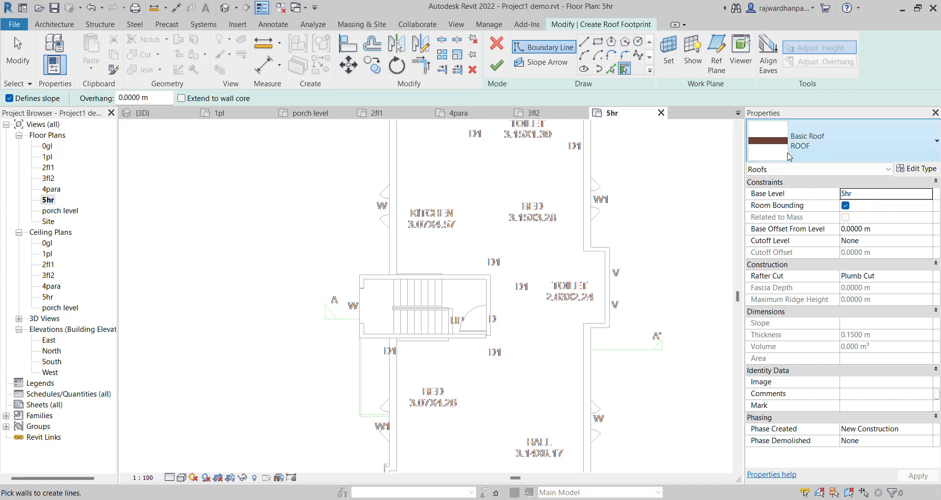
- Sketch a rectangular slope-defining roof boundary about 5.3 m by 2.8 m around the stairwell, overhanging its walls on all sides
{"action": "left_click", "coordinate": [598, 42]}
{"action": "scroll", "coordinate": [358, 279], "scroll_direction": "up", "scroll_amount": 3}
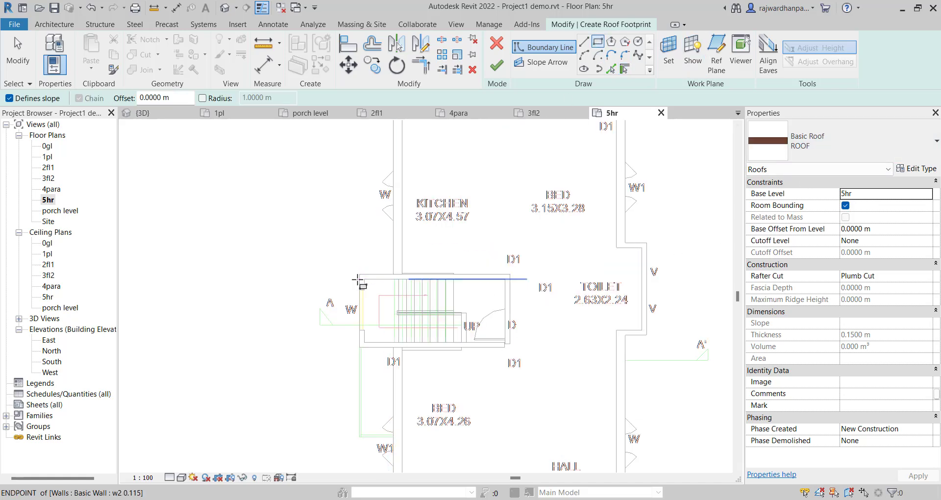
{"action": "left_click", "coordinate": [342, 255]}
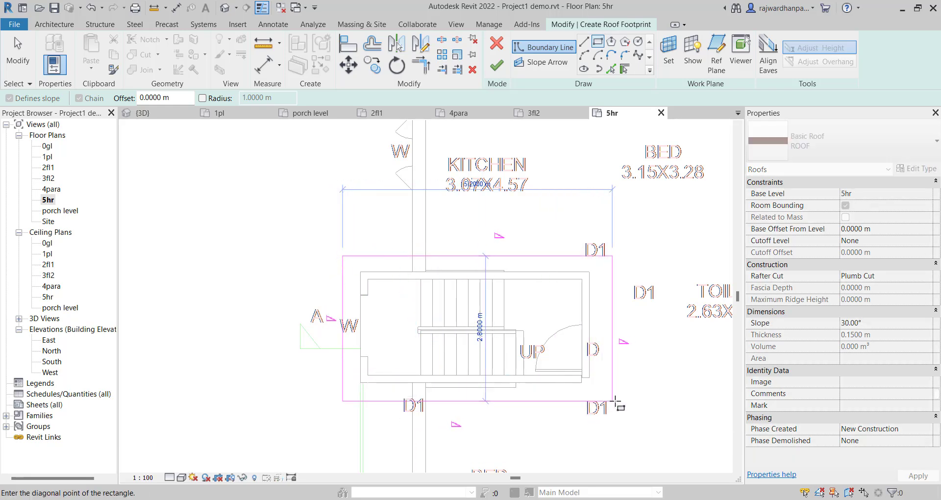
{"action": "left_click", "coordinate": [618, 401]}
{"action": "key", "text": "Escape"}
{"action": "key", "text": "Escape"}
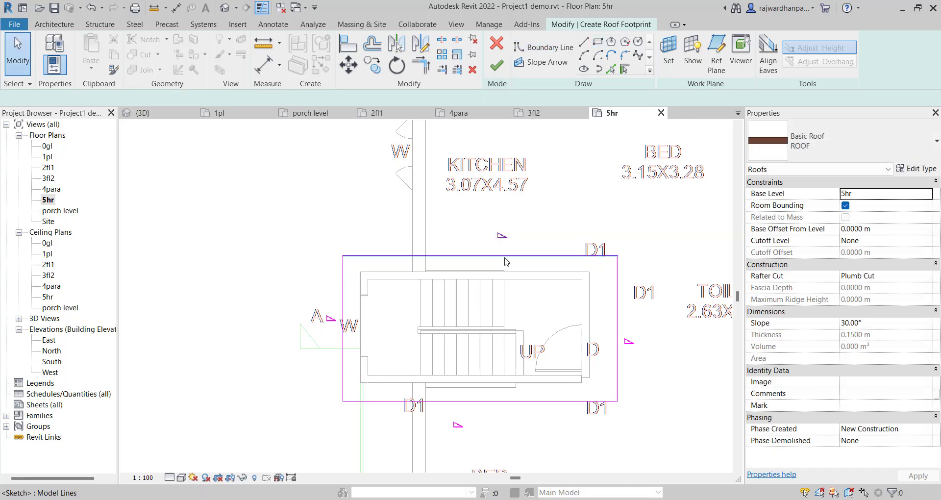
- Move both long edges of the roof boundary slightly outward from the stairwell walls and finish the roof footprint
{"action": "left_click", "coordinate": [502, 260]}
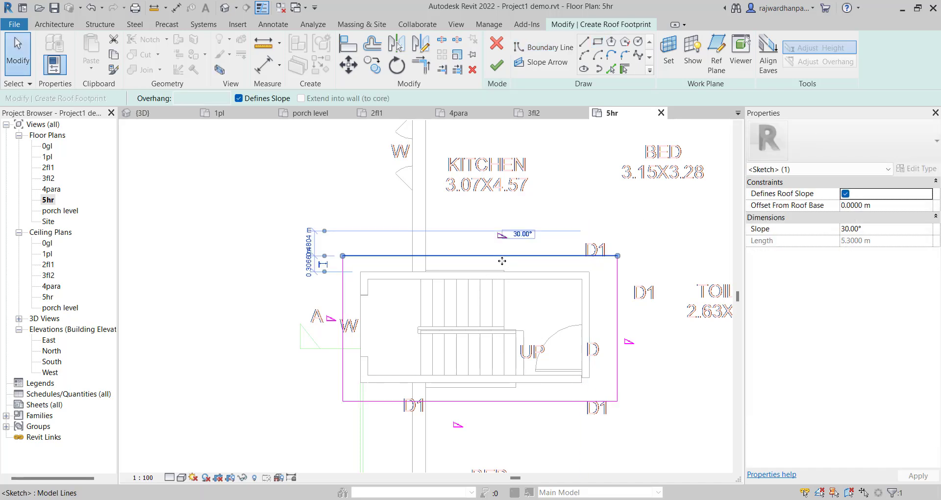
{"action": "left_click", "coordinate": [506, 401]}
{"action": "left_click", "coordinate": [527, 323]}
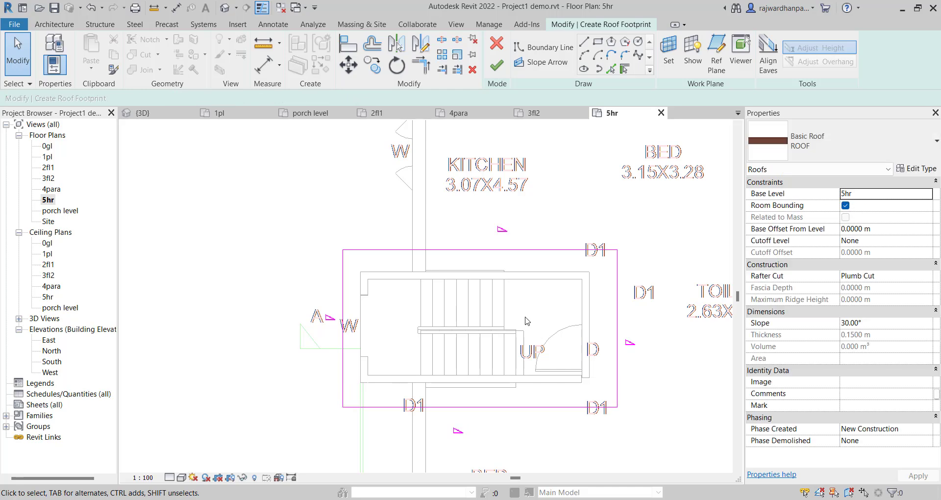
{"action": "scroll", "coordinate": [524, 326], "scroll_direction": "down", "scroll_amount": 2}
{"action": "left_click", "coordinate": [497, 65]}
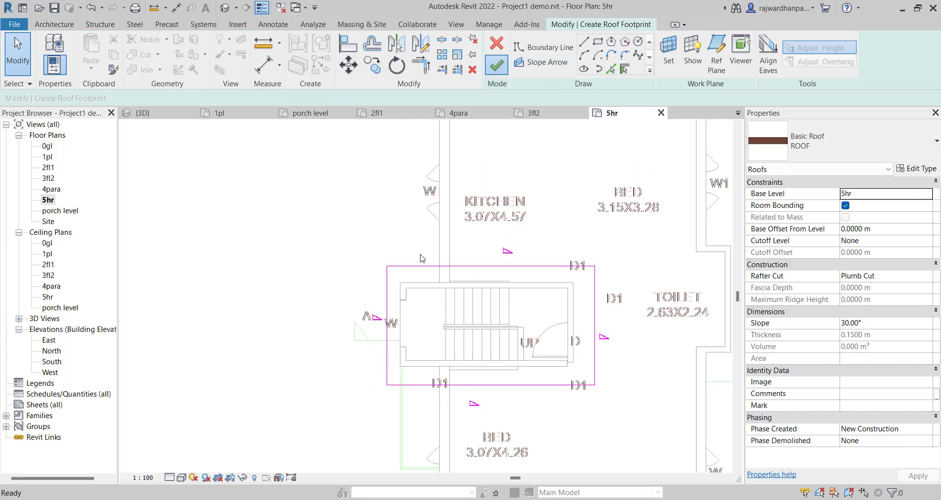
- Attach the tops of the stairwell walls to the new roof in the 3D view
{"action": "left_click", "coordinate": [402, 243]}
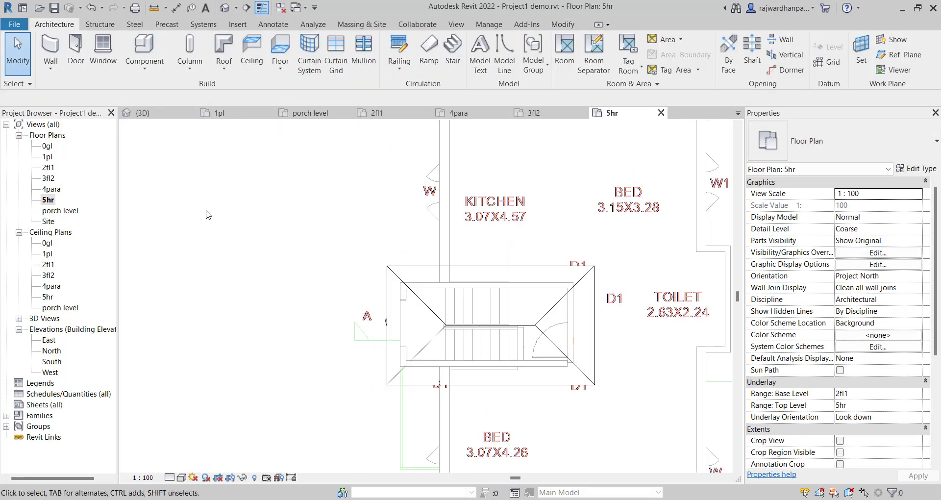
{"action": "left_click", "coordinate": [172, 112]}
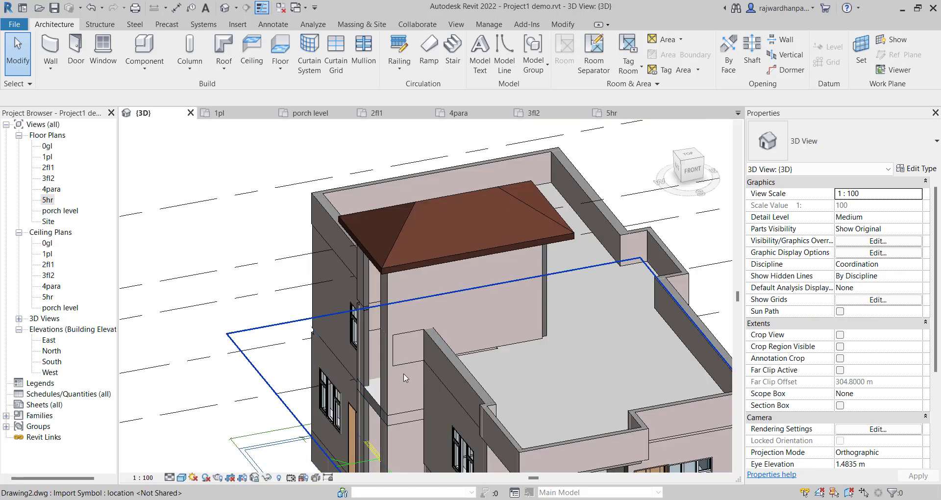
{"action": "middle_click_drag", "start_coordinate": [499, 340], "coordinate": [553, 252], "text": "shift"}
{"action": "scroll", "coordinate": [461, 283], "scroll_direction": "down", "scroll_amount": 6}
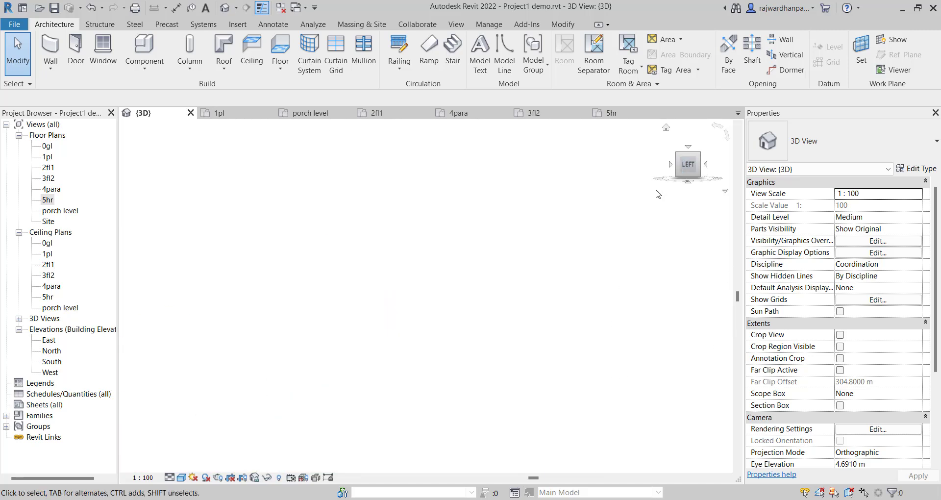
{"action": "scroll", "coordinate": [377, 264], "scroll_direction": "up", "scroll_amount": 8}
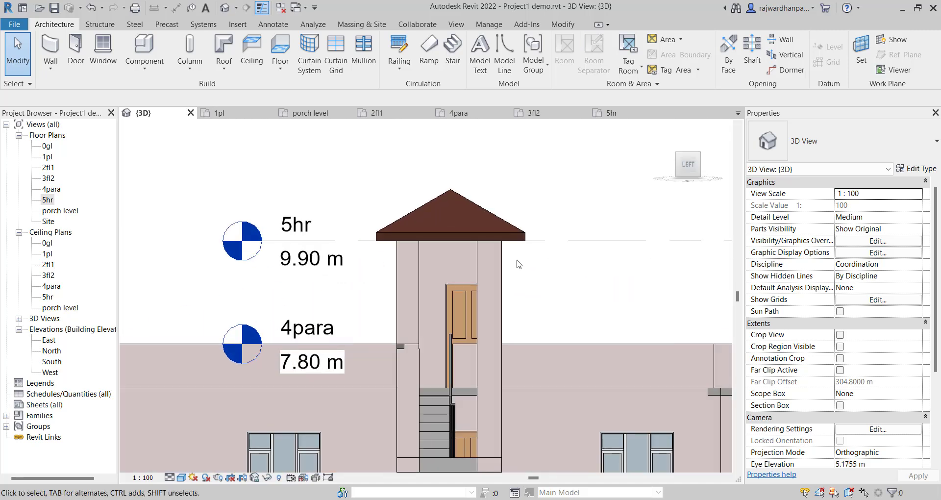
{"action": "left_click_drag", "start_coordinate": [382, 269], "coordinate": [381, 269]}
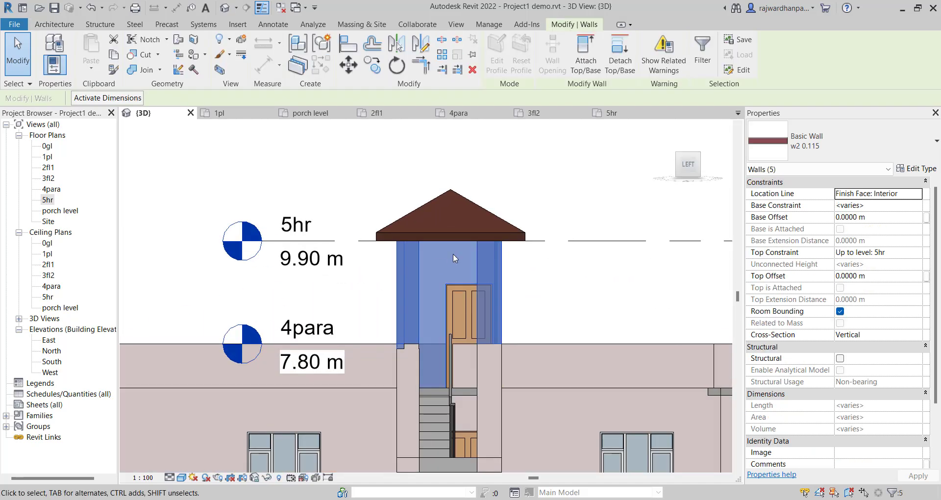
{"action": "scroll", "coordinate": [456, 245], "scroll_direction": "up", "scroll_amount": 2}
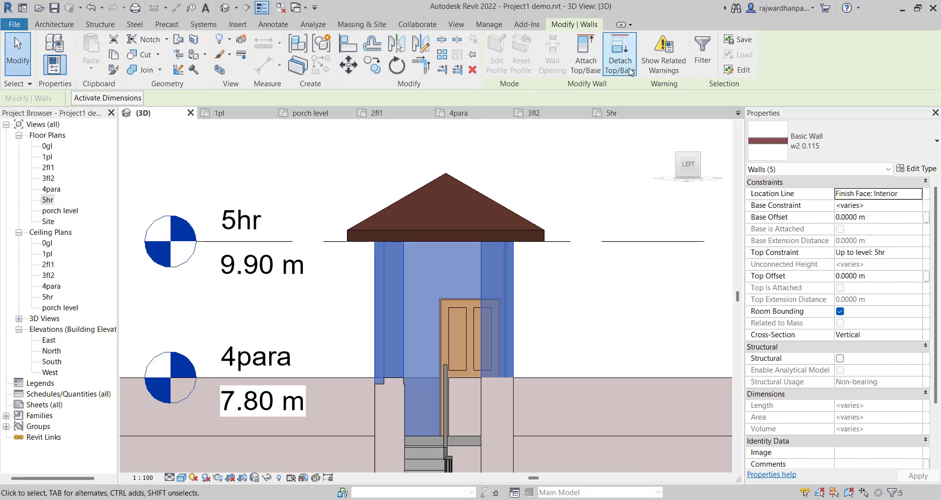
{"action": "key", "text": "Escape"}
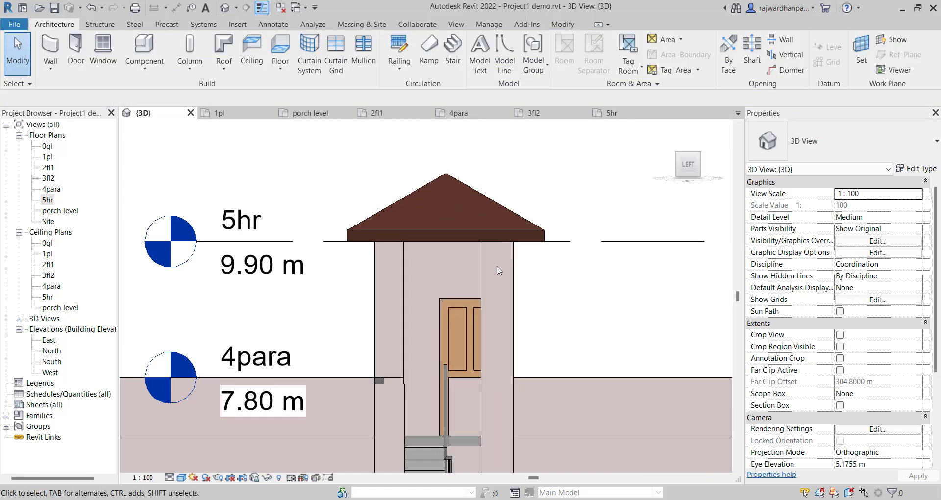
{"action": "left_click_drag", "start_coordinate": [499, 271], "coordinate": [361, 273]}
{"action": "left_click", "coordinate": [586, 57]}
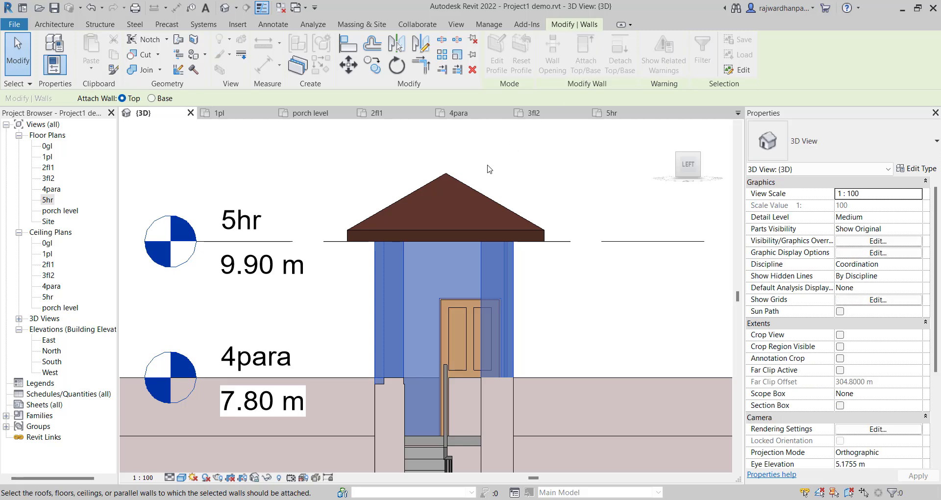
{"action": "left_click", "coordinate": [458, 182]}
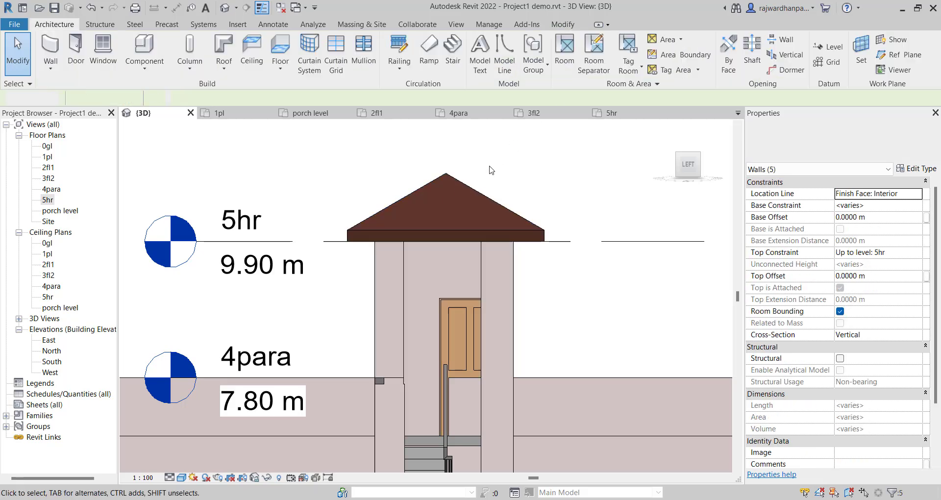
- Flatten the stairwell roof's slope by pulling its ridge down slightly
{"action": "left_click", "coordinate": [447, 181]}
{"action": "left_click_drag", "start_coordinate": [447, 181], "coordinate": [446, 197]}
{"action": "left_click", "coordinate": [504, 213]}
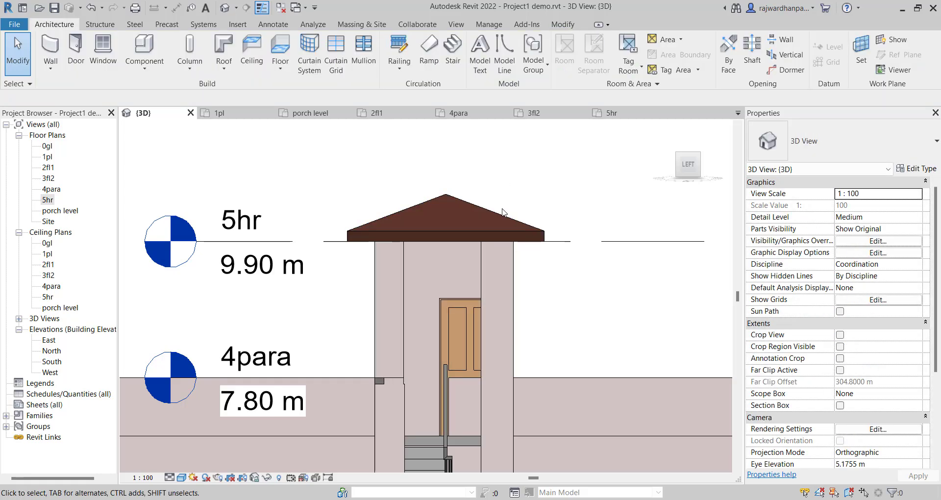
- Examine the open outer side of the stairwell and the stair landings between floors
{"action": "middle_click_drag", "start_coordinate": [508, 299], "coordinate": [412, 345], "text": "shift"}
{"action": "scroll", "coordinate": [345, 279], "scroll_direction": "up", "scroll_amount": 5}
{"action": "scroll", "coordinate": [413, 344], "scroll_direction": "down", "scroll_amount": 6}
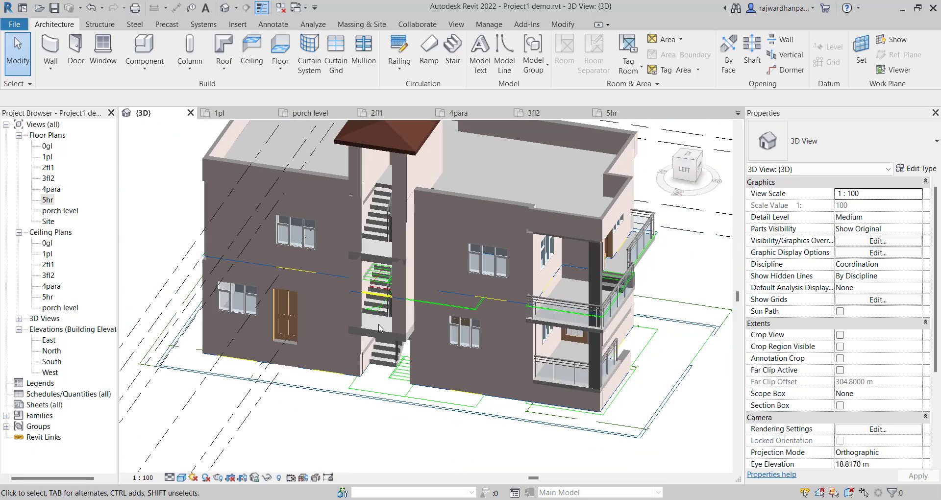
{"action": "scroll", "coordinate": [392, 332], "scroll_direction": "up", "scroll_amount": 4}
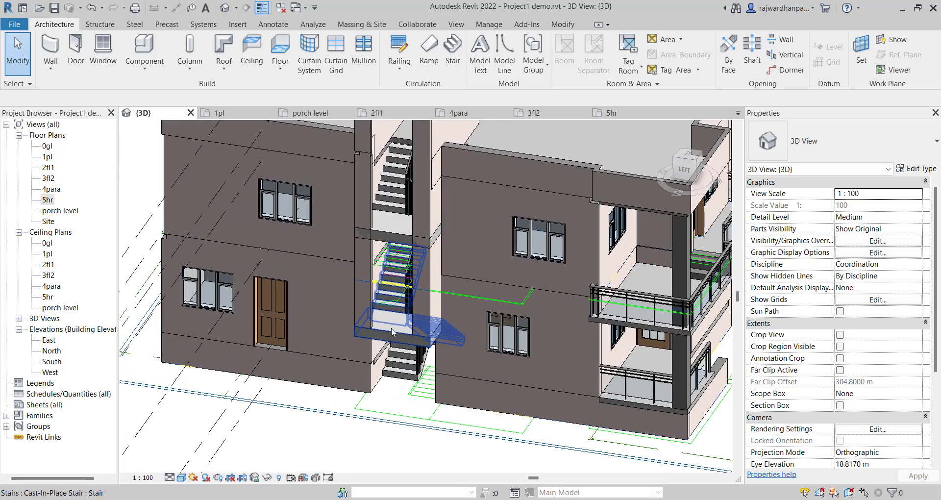
{"action": "left_click", "coordinate": [392, 332]}
{"action": "left_click_drag", "start_coordinate": [390, 333], "coordinate": [386, 227]}
{"action": "key", "text": "Escape"}
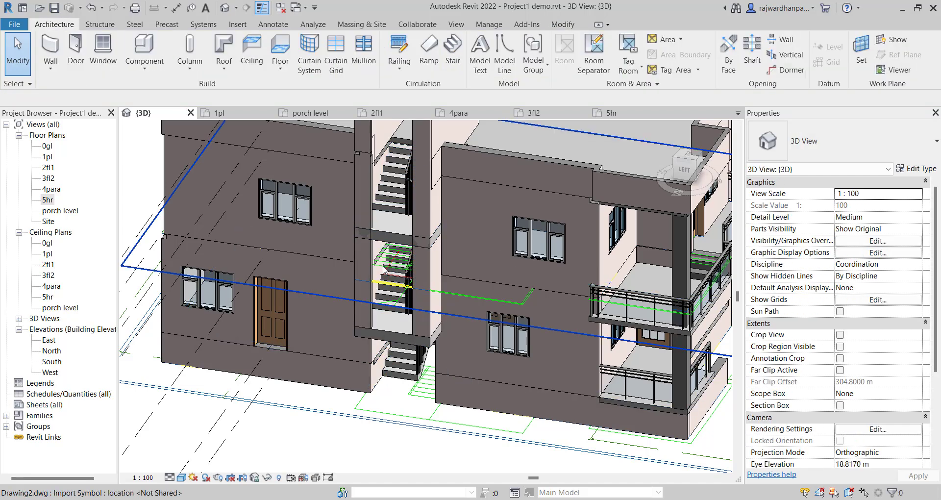
- On the 2fl1 floor plan, start an architectural wall at the stairwell's window opening with the curtain wall type Storefront
{"action": "double_click", "coordinate": [49, 168]}
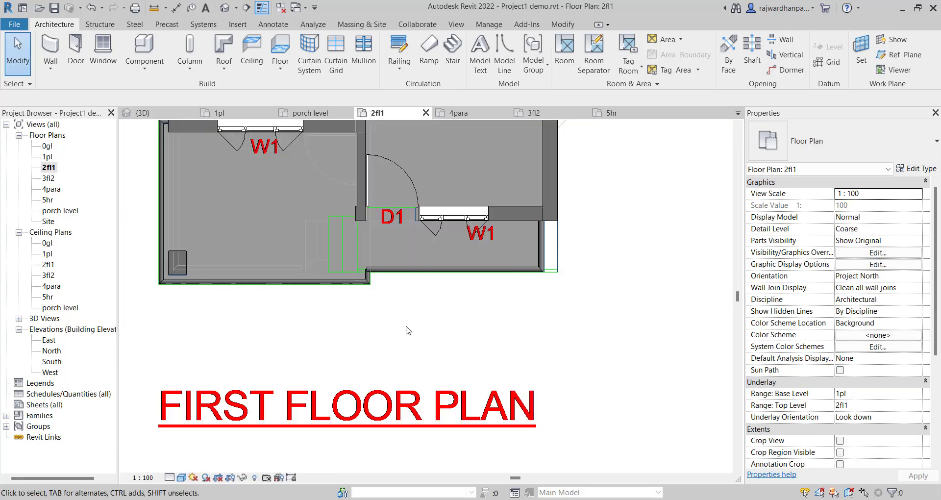
{"action": "scroll", "coordinate": [704, 311], "scroll_direction": "down", "scroll_amount": 5}
{"action": "scroll", "coordinate": [275, 208], "scroll_direction": "up", "scroll_amount": 8}
{"action": "scroll", "coordinate": [274, 208], "scroll_direction": "up", "scroll_amount": 2}
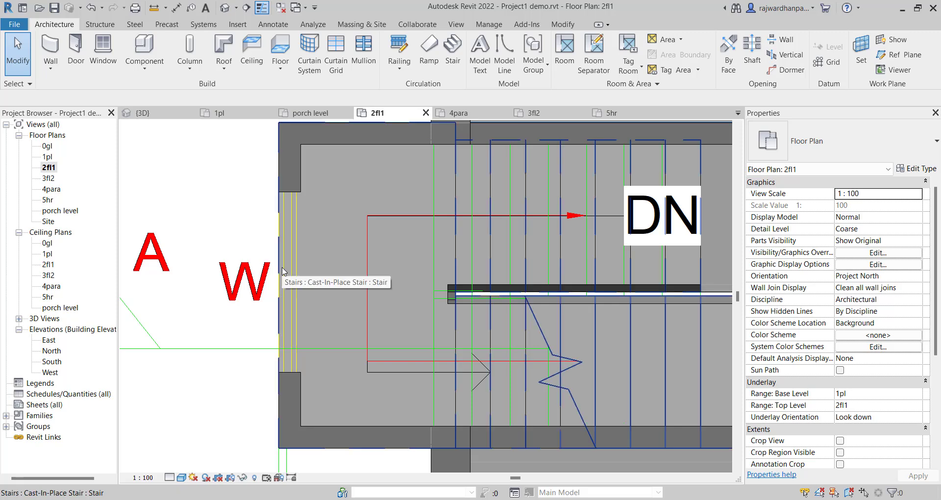
{"action": "left_click", "coordinate": [251, 304]}
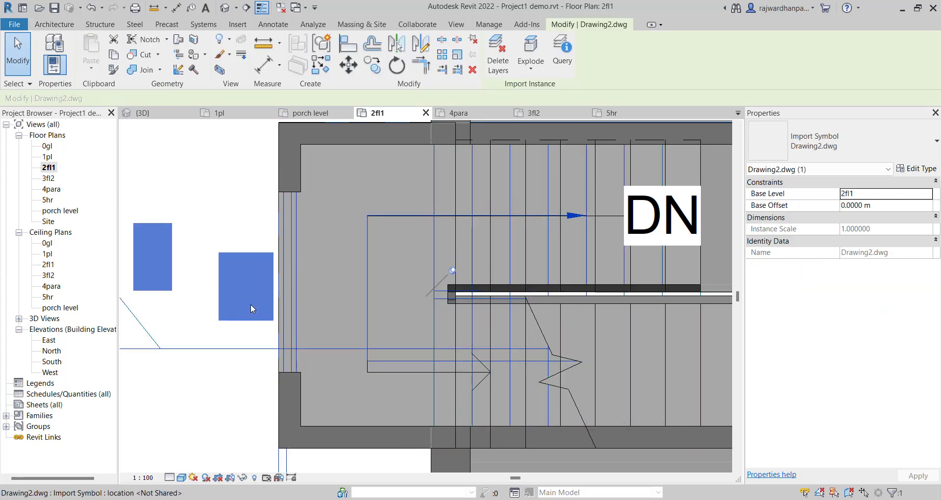
{"action": "left_click", "coordinate": [238, 227]}
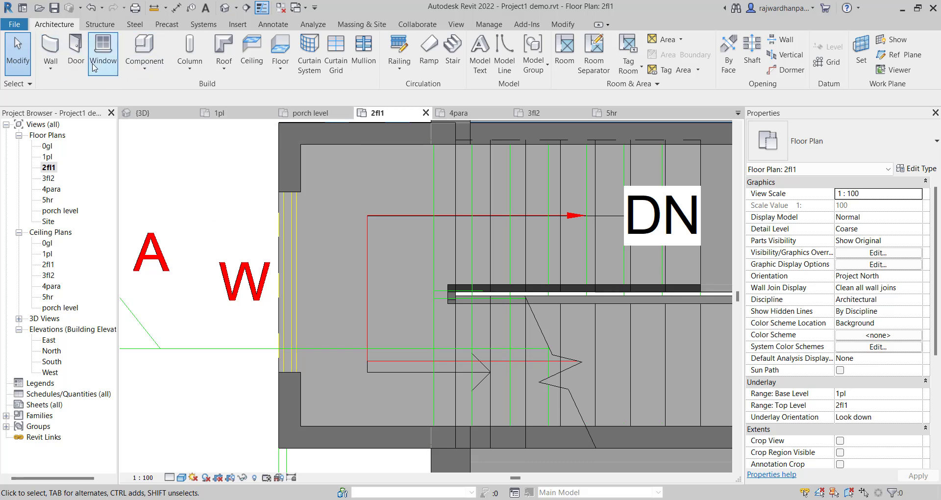
{"action": "left_click", "coordinate": [51, 66]}
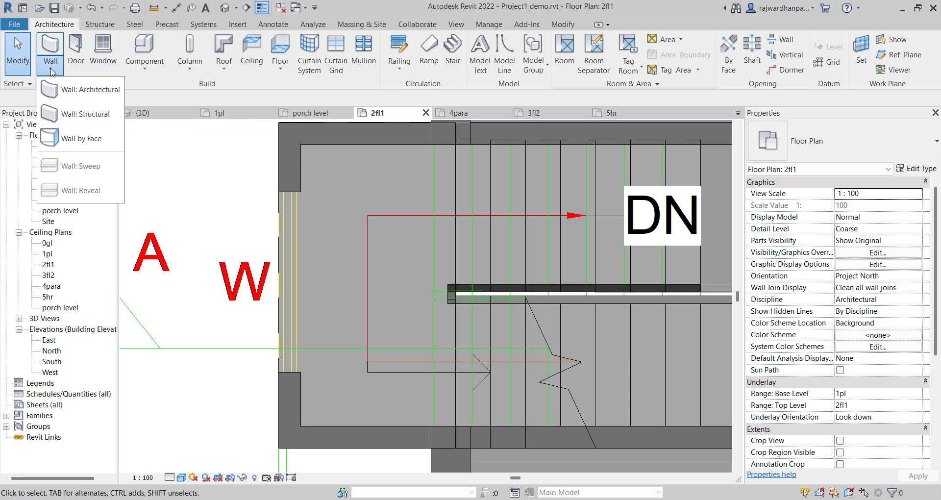
{"action": "left_click", "coordinate": [74, 89]}
{"action": "left_click", "coordinate": [834, 142]}
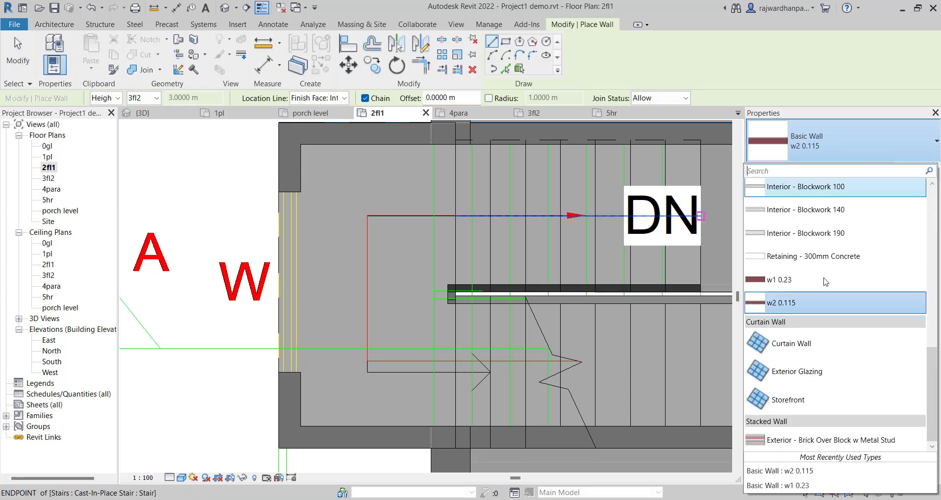
{"action": "left_click", "coordinate": [800, 400]}
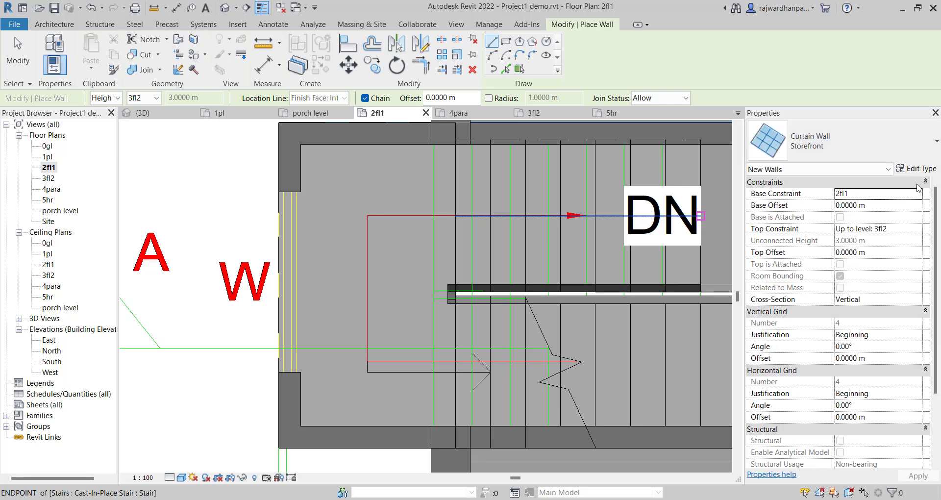
- Duplicate the Storefront curtain wall type under the name CUR 1
{"action": "left_click", "coordinate": [916, 168]}
{"action": "left_click", "coordinate": [717, 107]}
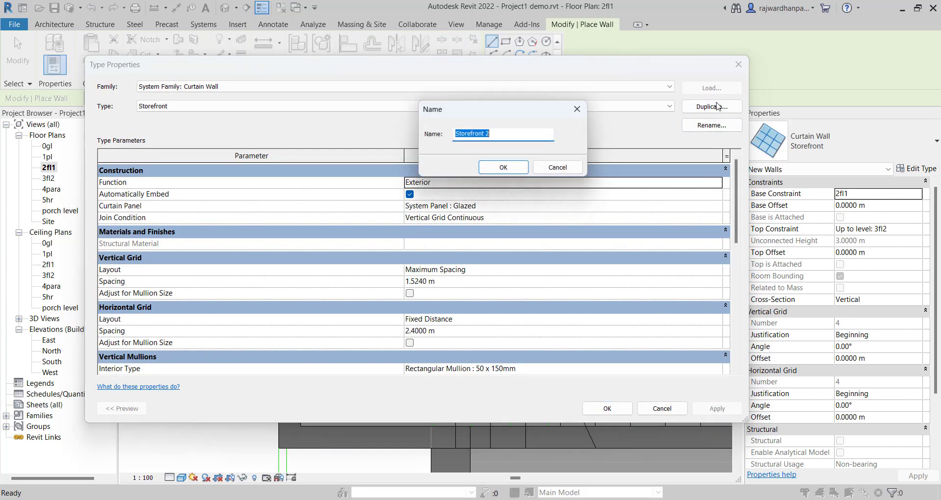
{"action": "type", "text": "CUR 1"}
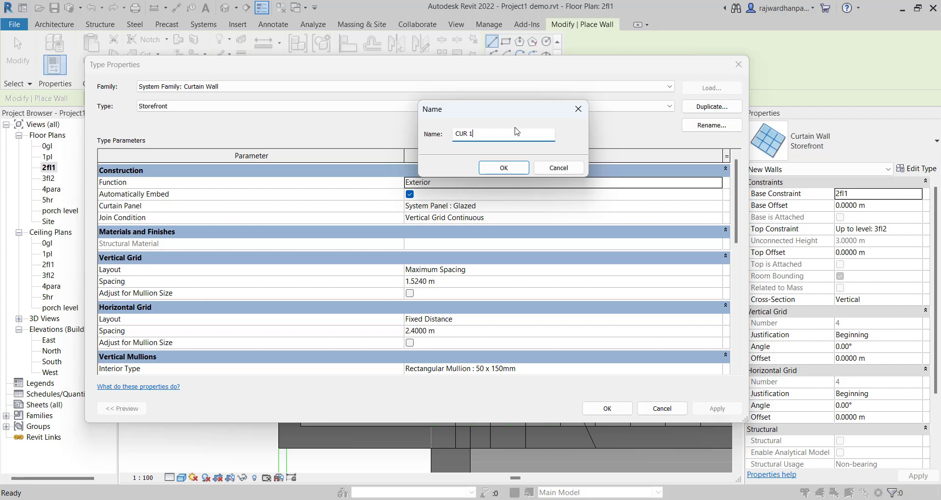
{"action": "left_click", "coordinate": [504, 168]}
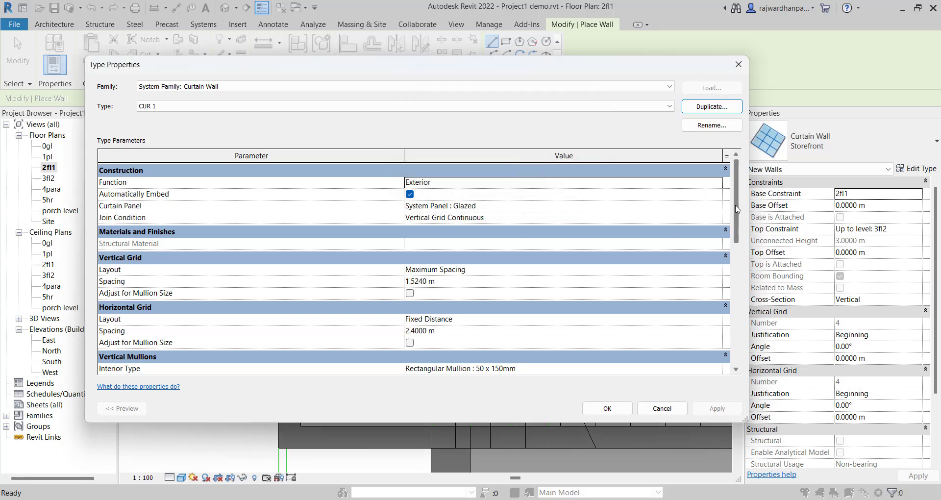
- Set the vertical grid spacing of the CUR 1 type to 1.2 m and accept the type properties
{"action": "scroll", "coordinate": [725, 265], "scroll_direction": "down", "scroll_amount": 3}
{"action": "scroll", "coordinate": [725, 264], "scroll_direction": "down", "scroll_amount": 2}
{"action": "scroll", "coordinate": [504, 184], "scroll_direction": "up", "scroll_amount": 2}
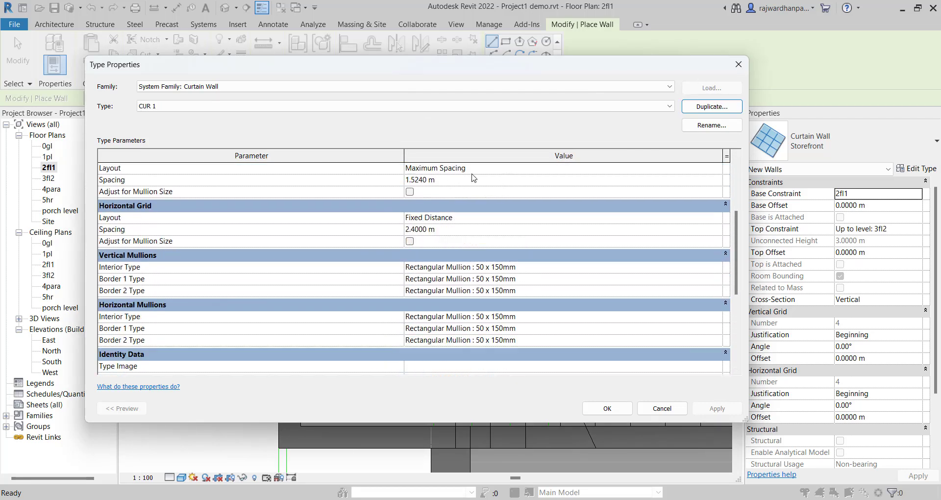
{"action": "left_click", "coordinate": [486, 172]}
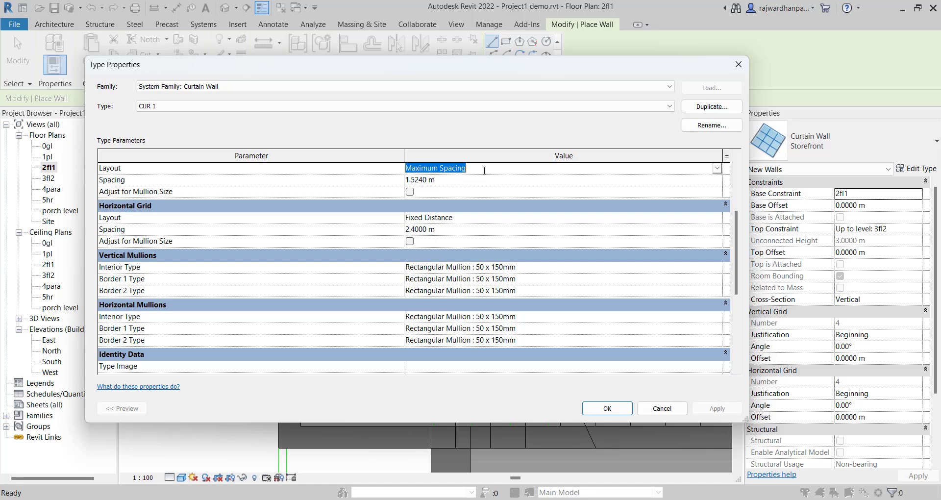
{"action": "key", "text": "Tab"}
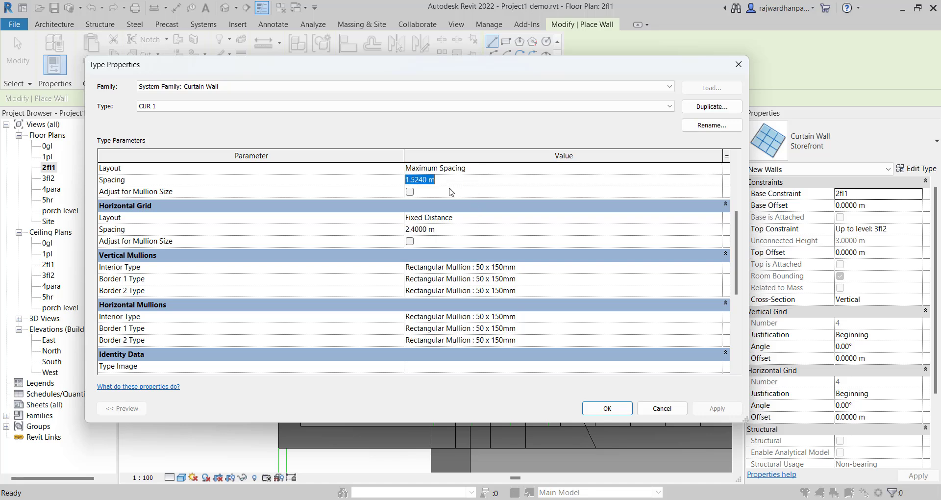
{"action": "type", "text": "1.2"}
{"action": "left_click", "coordinate": [461, 229]}
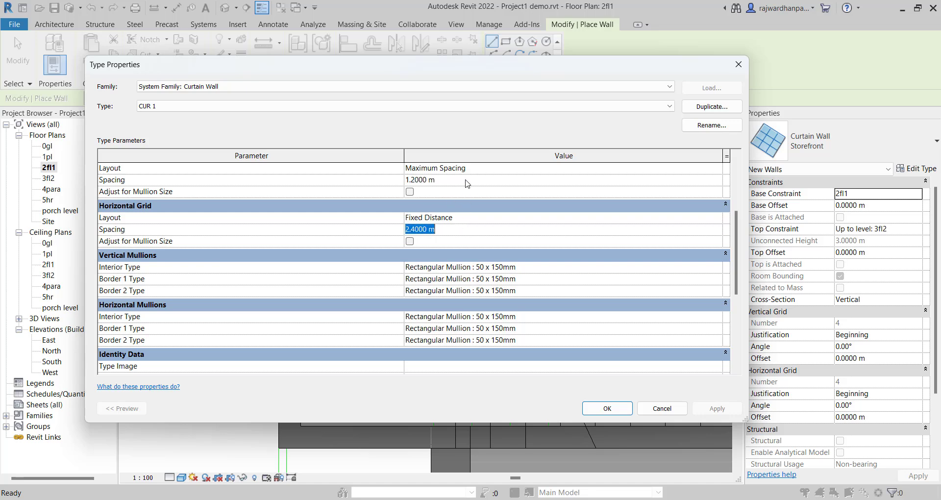
{"action": "scroll", "coordinate": [467, 183], "scroll_direction": "up", "scroll_amount": 2}
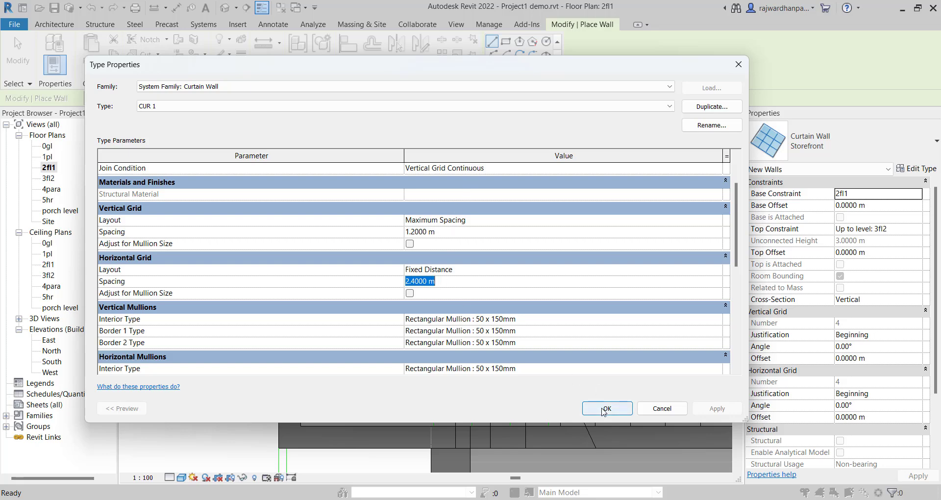
{"action": "left_click", "coordinate": [604, 410]}
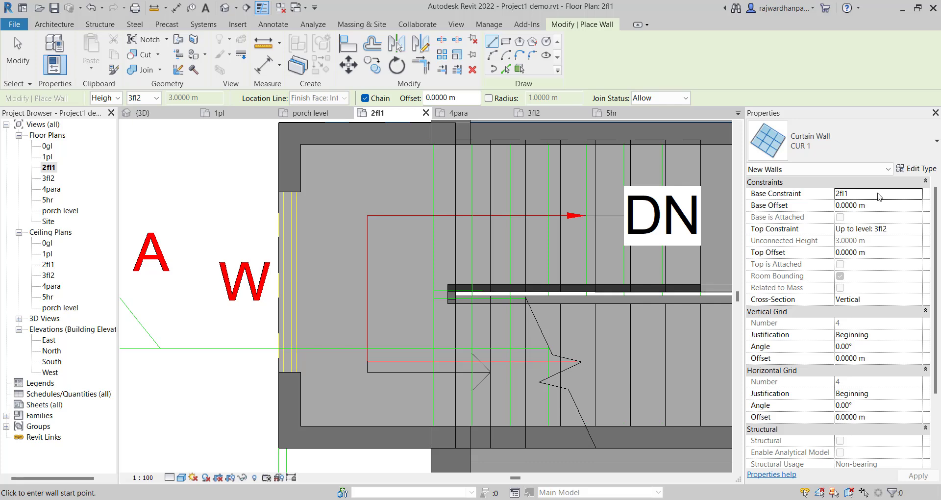
- Draw a CUR 1 curtain wall across the stairwell's window opening, from 2fl1 up to level 3fl2, and show it in the 3D view
{"action": "left_click", "coordinate": [918, 230]}
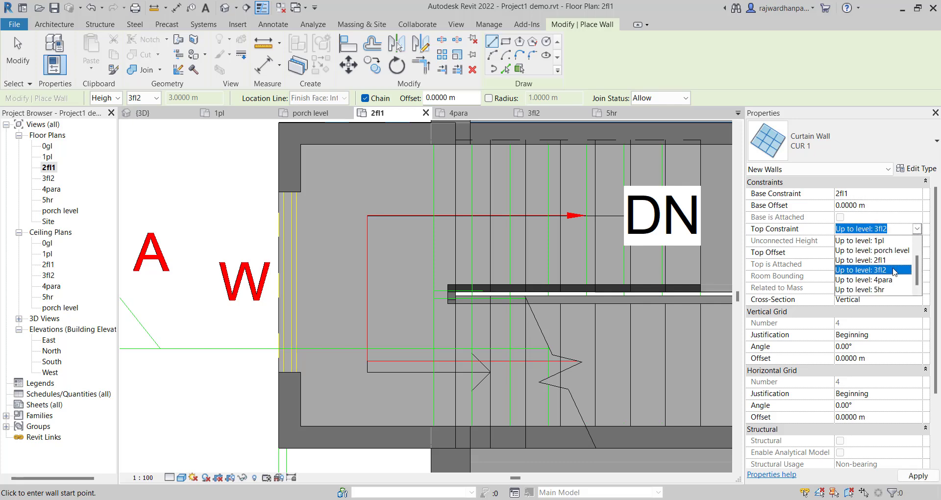
{"action": "left_click", "coordinate": [894, 270]}
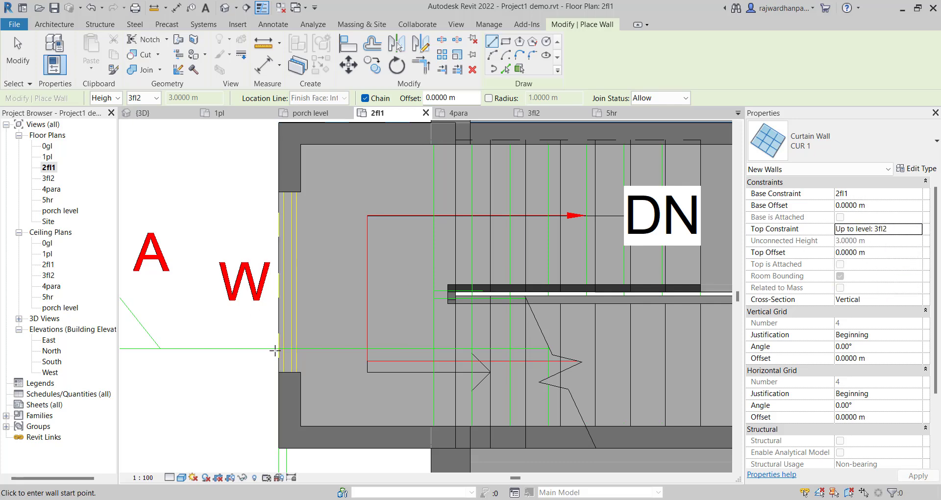
{"action": "left_click", "coordinate": [290, 386]}
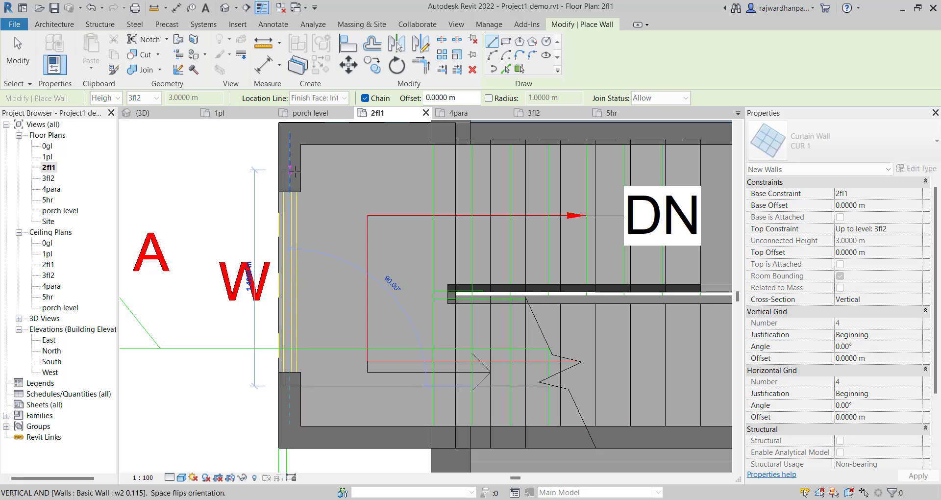
{"action": "left_click", "coordinate": [290, 179]}
{"action": "key", "text": "Escape"}
{"action": "key", "text": "Escape"}
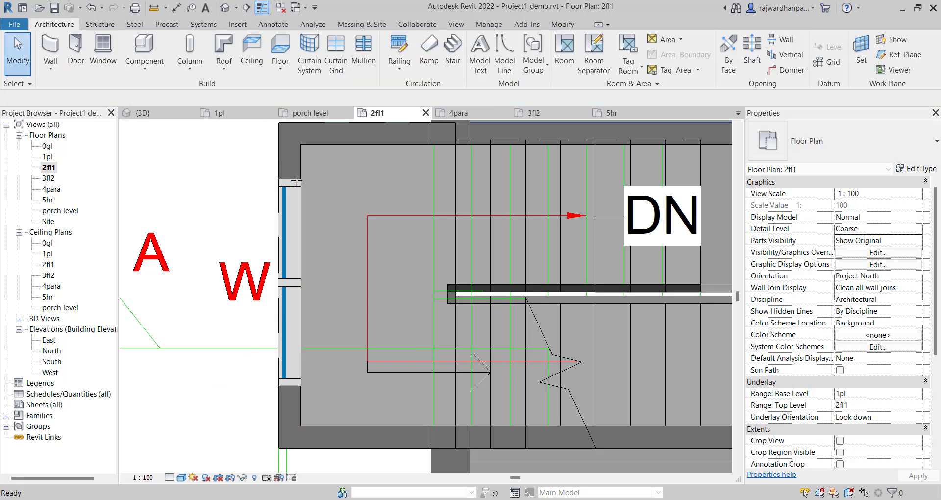
{"action": "left_click", "coordinate": [298, 261]}
{"action": "left_click", "coordinate": [230, 228]}
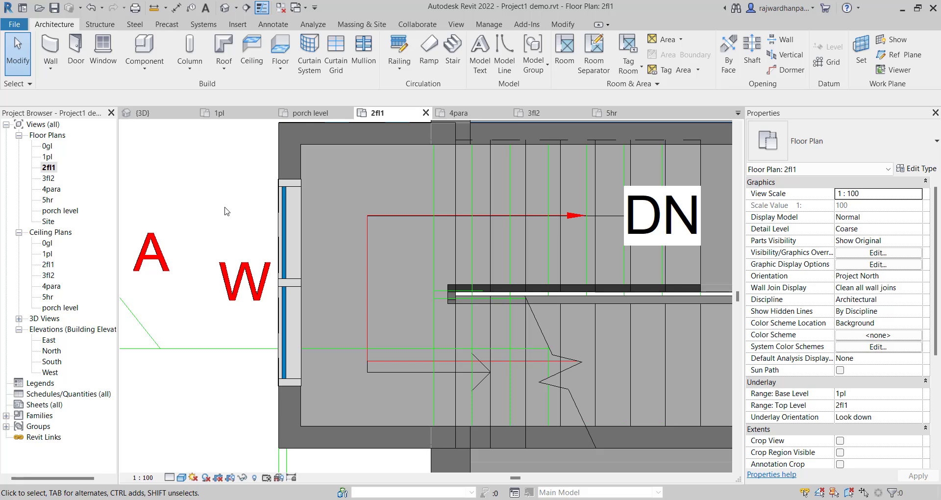
{"action": "left_click", "coordinate": [179, 112]}
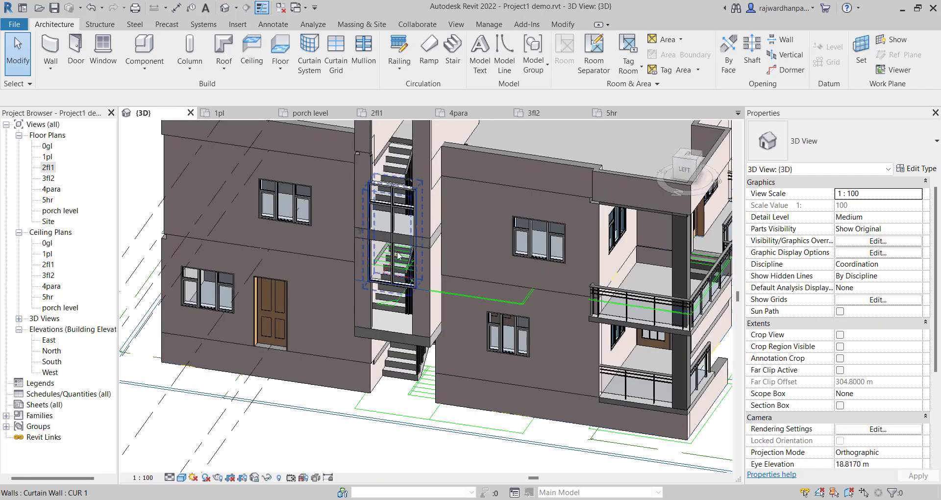
- Stretch the base of the stairwell's CUR 1 curtain wall down to about 1.41 m below level 2fl1
{"action": "scroll", "coordinate": [397, 255], "scroll_direction": "up", "scroll_amount": 4}
{"action": "left_click", "coordinate": [399, 292]}
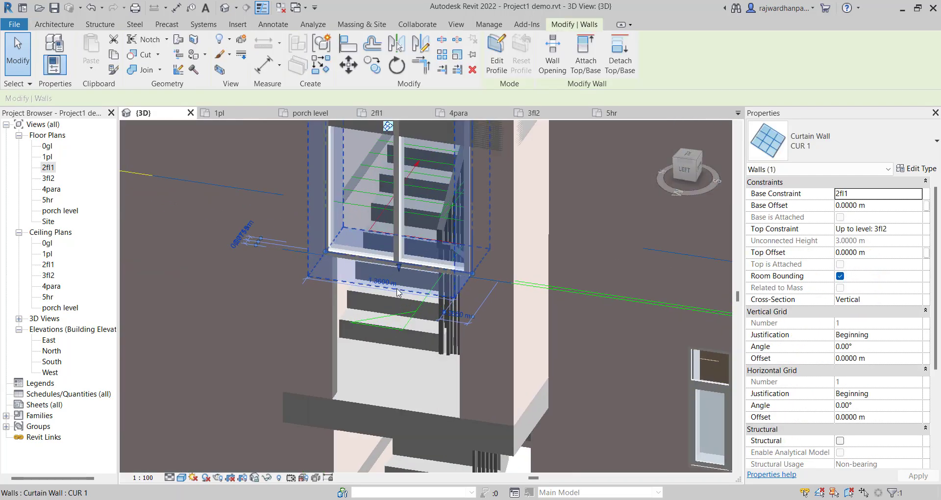
{"action": "left_click_drag", "start_coordinate": [398, 293], "coordinate": [378, 406]}
{"action": "scroll", "coordinate": [378, 406], "scroll_direction": "down", "scroll_amount": 5}
{"action": "key", "text": "Escape"}
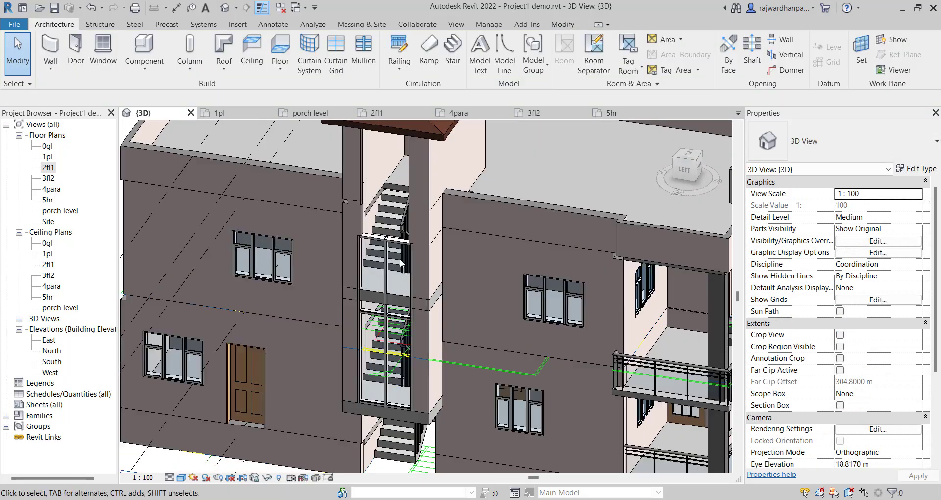
- Stretch the top of the stairwell's CUR 1 curtain wall up to level 5hr beneath the brown-shingle roof
{"action": "left_click", "coordinate": [389, 241]}
{"action": "scroll", "coordinate": [388, 239], "scroll_direction": "down", "scroll_amount": 2}
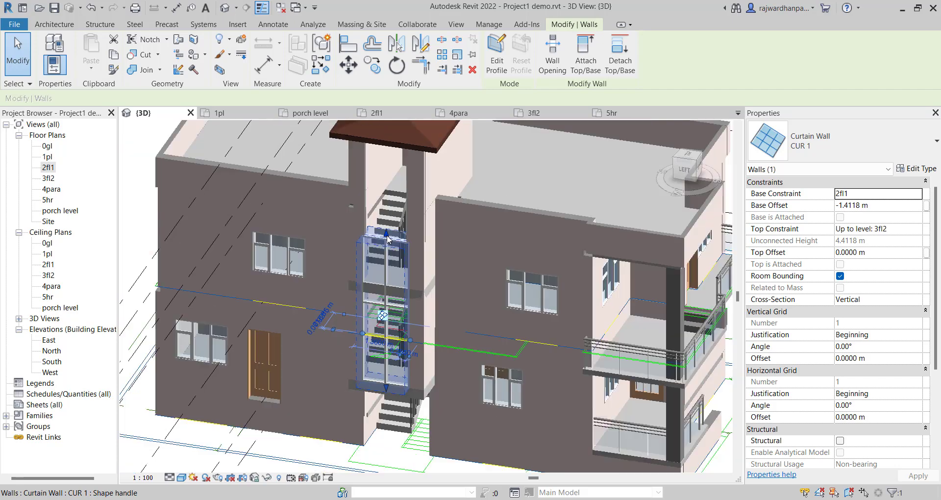
{"action": "left_click_drag", "start_coordinate": [388, 239], "coordinate": [388, 145]}
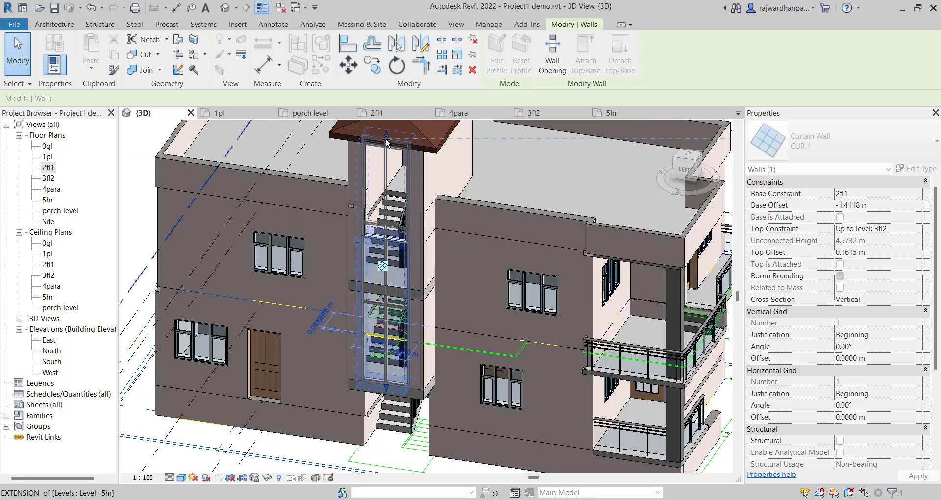
{"action": "key", "text": "Escape"}
- Examine the completed stairwell glazing and the whole house model in 3D from the front and side
{"action": "scroll", "coordinate": [391, 335], "scroll_direction": "down", "scroll_amount": 2}
{"action": "middle_click_drag", "start_coordinate": [390, 335], "coordinate": [657, 220], "text": "shift"}
{"action": "scroll", "coordinate": [412, 371], "scroll_direction": "up", "scroll_amount": 5}
{"action": "middle_click_drag", "start_coordinate": [412, 371], "coordinate": [432, 343], "text": "shift"}
{"action": "scroll", "coordinate": [315, 390], "scroll_direction": "down", "scroll_amount": 5}
{"action": "scroll", "coordinate": [482, 309], "scroll_direction": "down", "scroll_amount": 3}
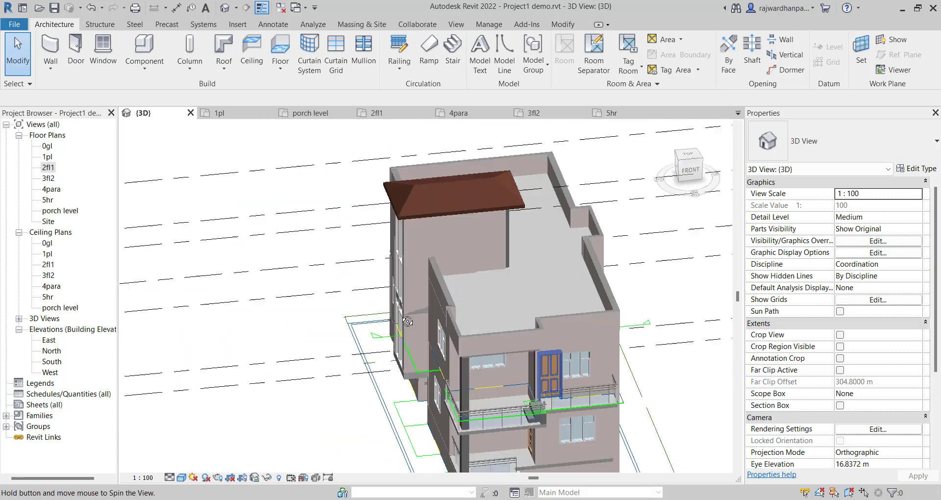
{"action": "middle_click_drag", "start_coordinate": [483, 310], "coordinate": [511, 305], "text": "shift"}
{"action": "scroll", "coordinate": [457, 238], "scroll_direction": "up", "scroll_amount": 3}
{"action": "scroll", "coordinate": [479, 299], "scroll_direction": "down", "scroll_amount": 2}
{"action": "scroll", "coordinate": [482, 326], "scroll_direction": "up", "scroll_amount": 3}
{"action": "scroll", "coordinate": [483, 326], "scroll_direction": "down", "scroll_amount": 3}
{"action": "scroll", "coordinate": [505, 344], "scroll_direction": "up", "scroll_amount": 3}
{"action": "scroll", "coordinate": [534, 373], "scroll_direction": "down", "scroll_amount": 3}
{"action": "scroll", "coordinate": [509, 363], "scroll_direction": "up", "scroll_amount": 3}
{"action": "scroll", "coordinate": [510, 363], "scroll_direction": "down", "scroll_amount": 3}
{"action": "scroll", "coordinate": [511, 305], "scroll_direction": "up", "scroll_amount": 3}
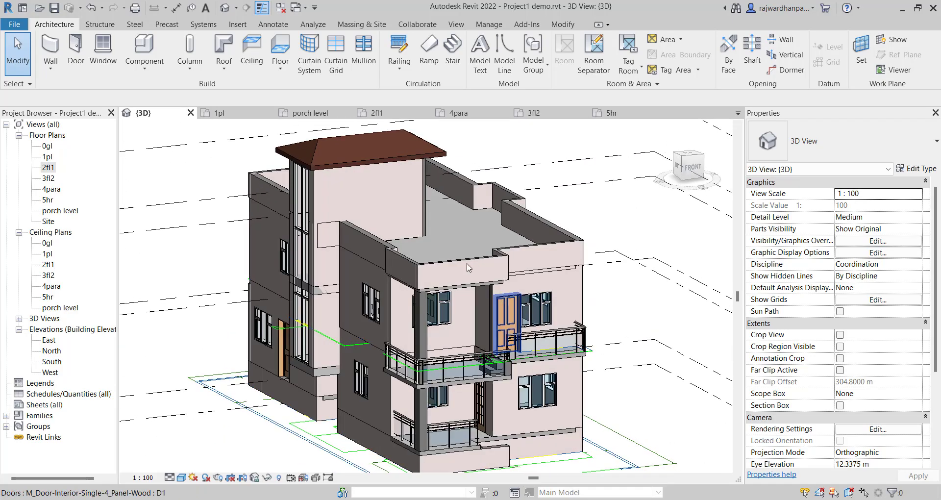
{"action": "scroll", "coordinate": [472, 374], "scroll_direction": "down", "scroll_amount": 3}
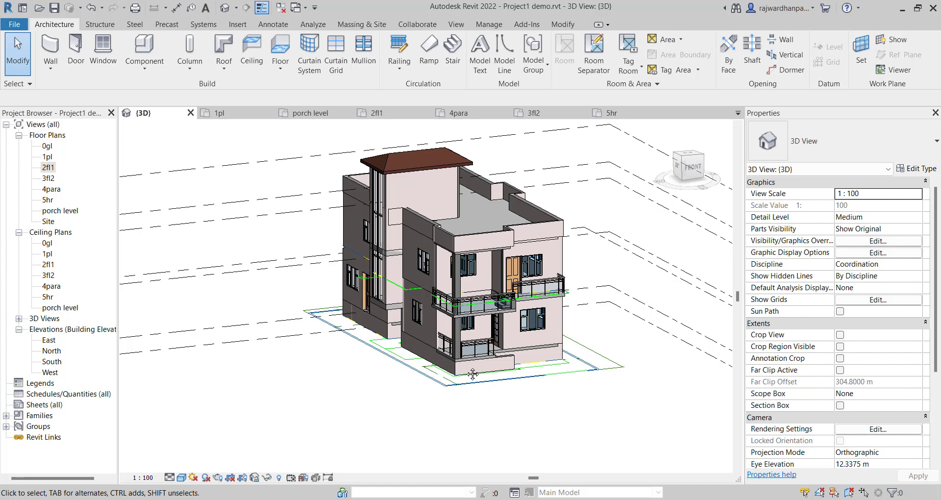
{"action": "left_click_drag", "start_coordinate": [555, 400], "coordinate": [540, 418]}
- Open the 1pl floor plan and duplicate the view with detailing
{"action": "double_click", "coordinate": [47, 156]}
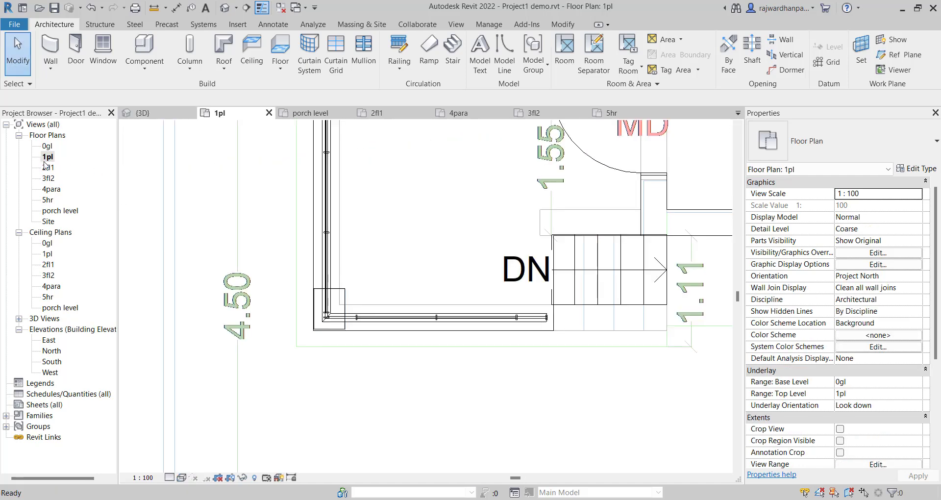
{"action": "scroll", "coordinate": [584, 197], "scroll_direction": "down", "scroll_amount": 5}
{"action": "middle_click_drag", "start_coordinate": [583, 197], "coordinate": [467, 335]}
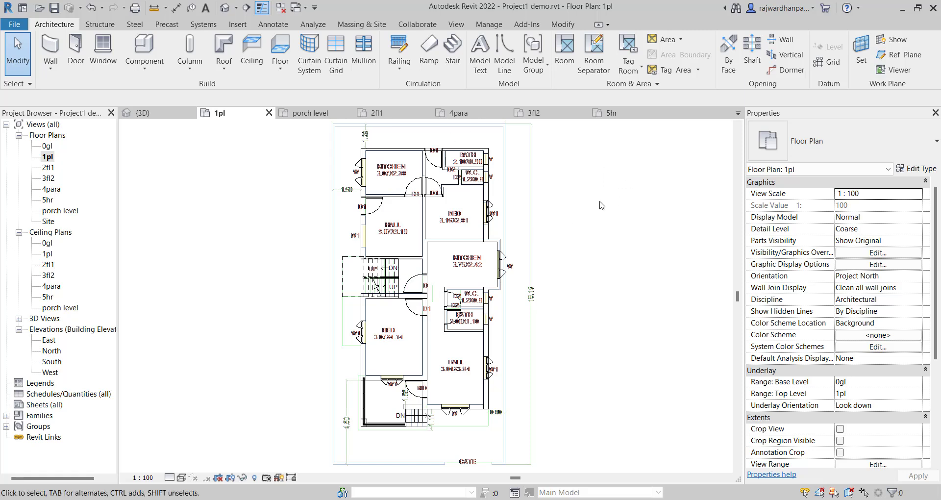
{"action": "left_click", "coordinate": [48, 157]}
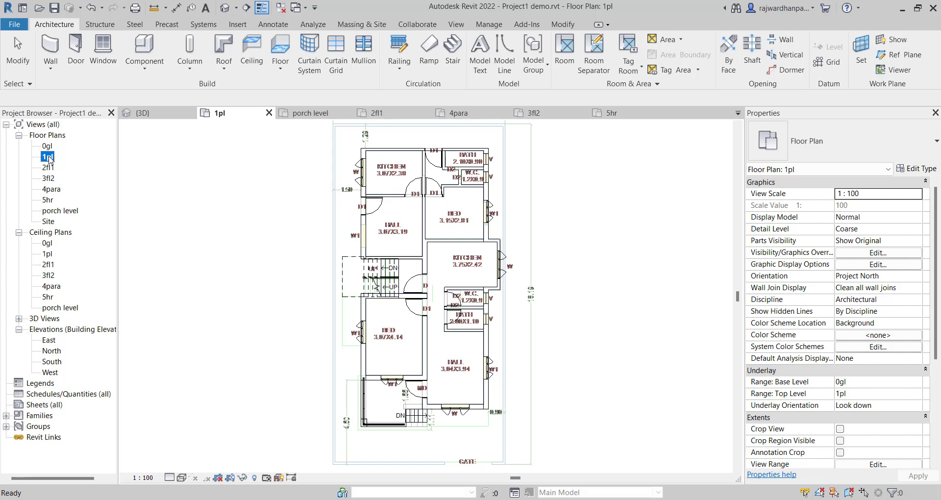
{"action": "right_click", "coordinate": [49, 158]}
{"action": "mouse_move", "coordinate": [196, 251]}
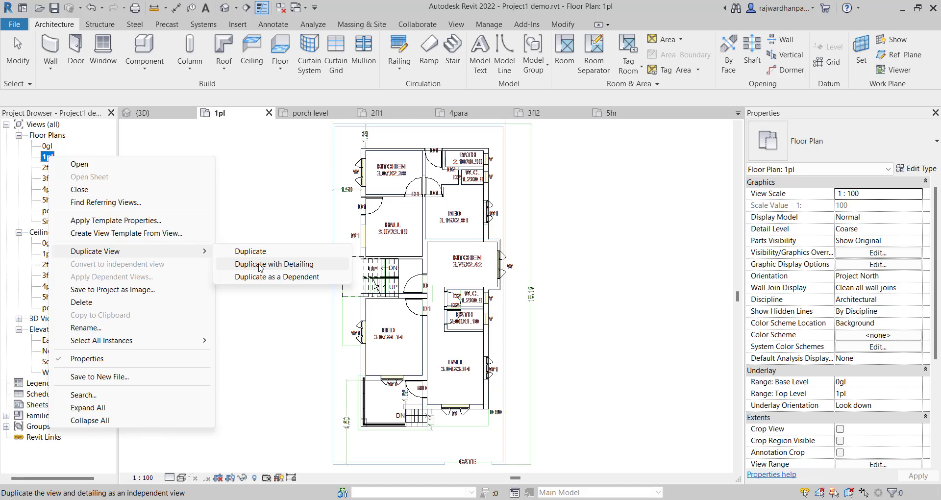
{"action": "left_click", "coordinate": [261, 261]}
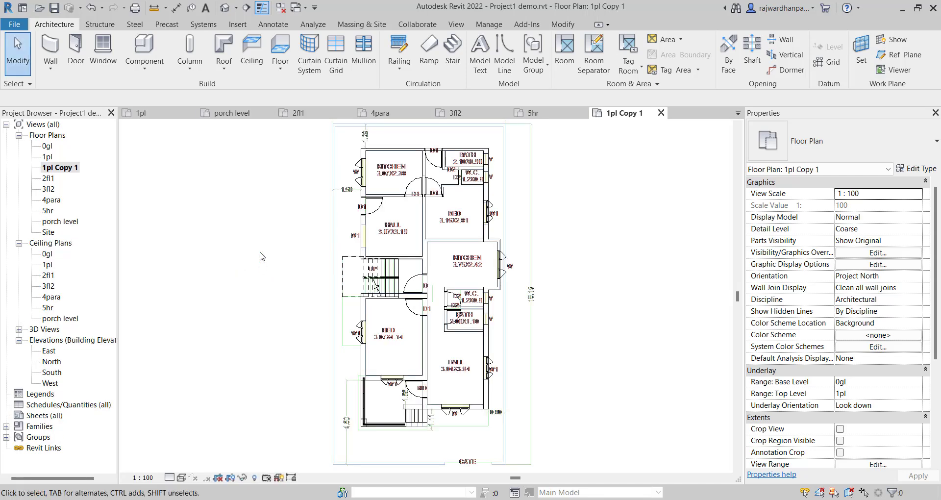
- Rename the duplicated 1pl floor plan view as ROOMS
{"action": "left_click", "coordinate": [64, 172]}
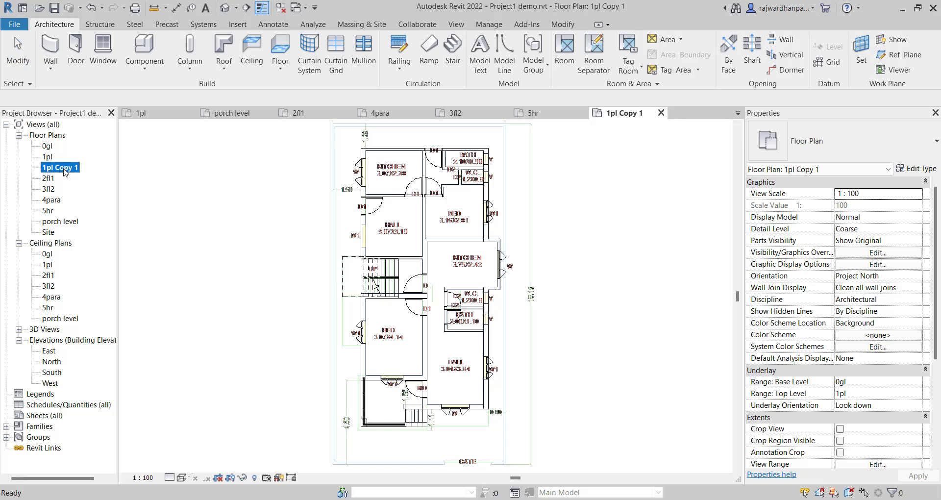
{"action": "right_click", "coordinate": [64, 169]}
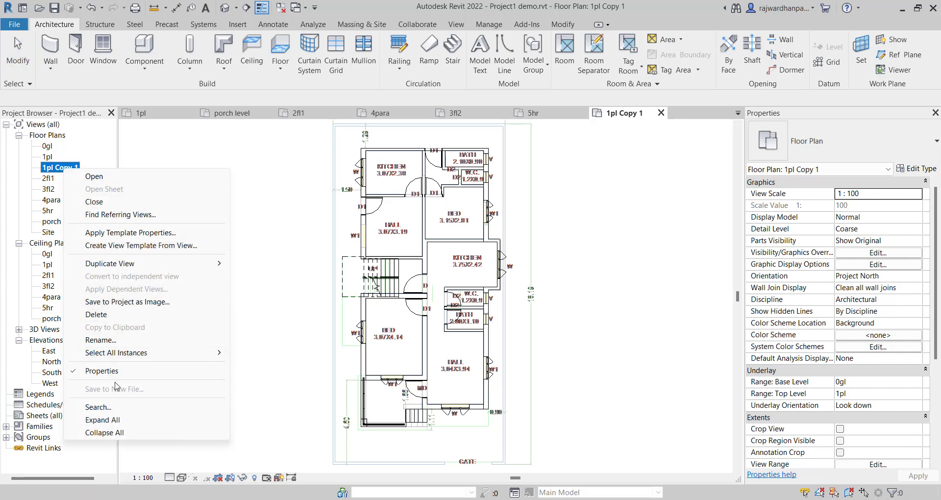
{"action": "left_click", "coordinate": [101, 340]}
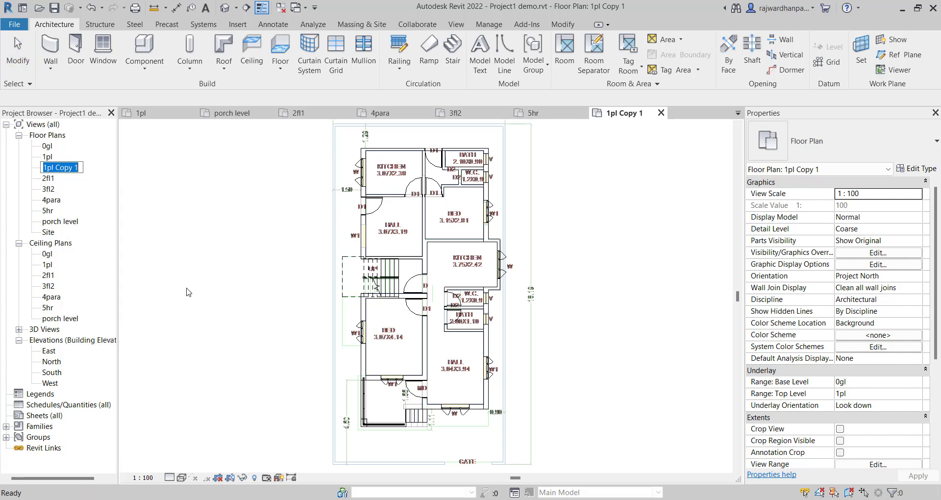
{"action": "type", "text": "r"}
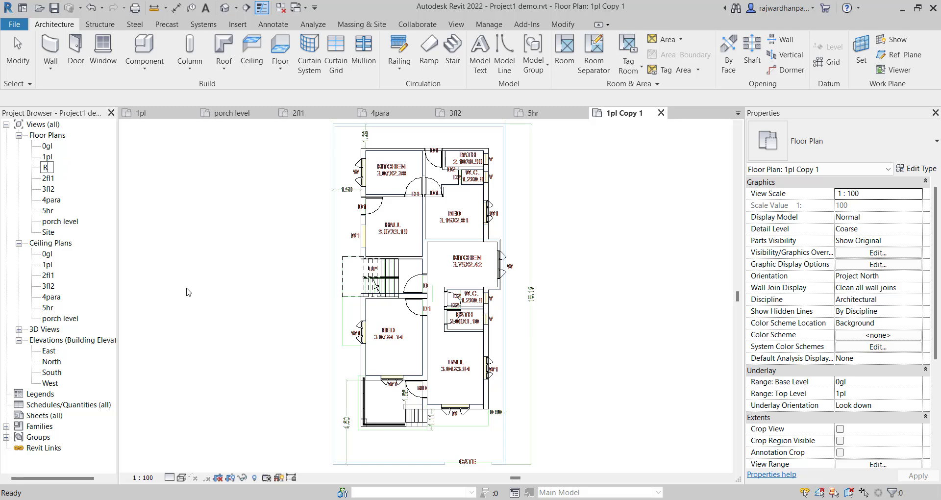
{"action": "left_click", "coordinate": [209, 281]}
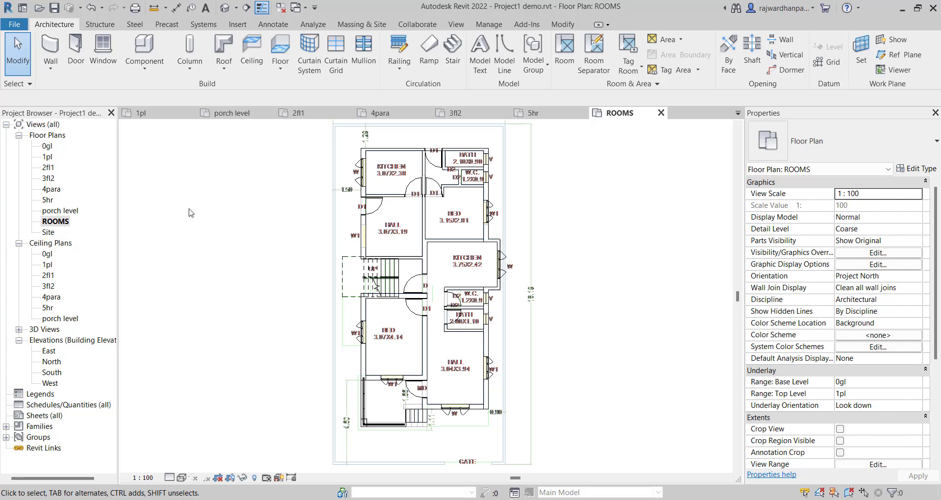
- Examine the room layout and labels across the ROOMS floor plan
{"action": "scroll", "coordinate": [397, 326], "scroll_direction": "up", "scroll_amount": 4}
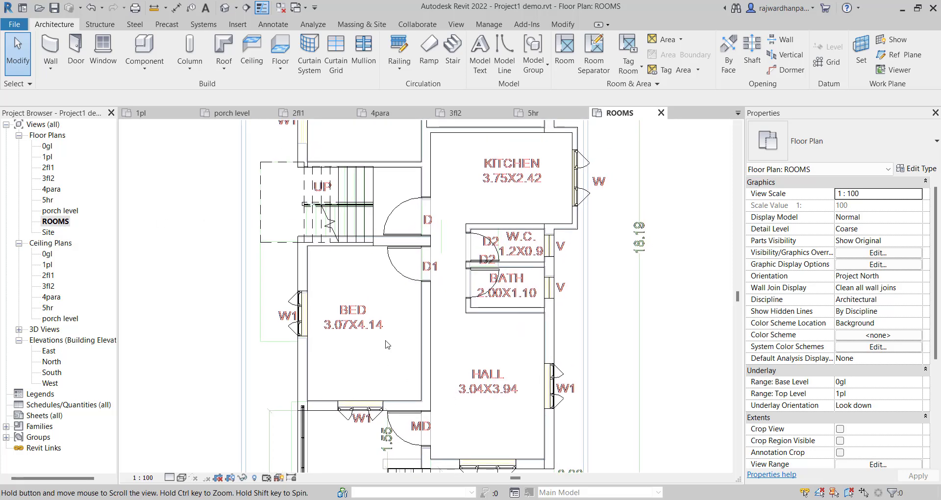
{"action": "scroll", "coordinate": [441, 348], "scroll_direction": "down", "scroll_amount": 3}
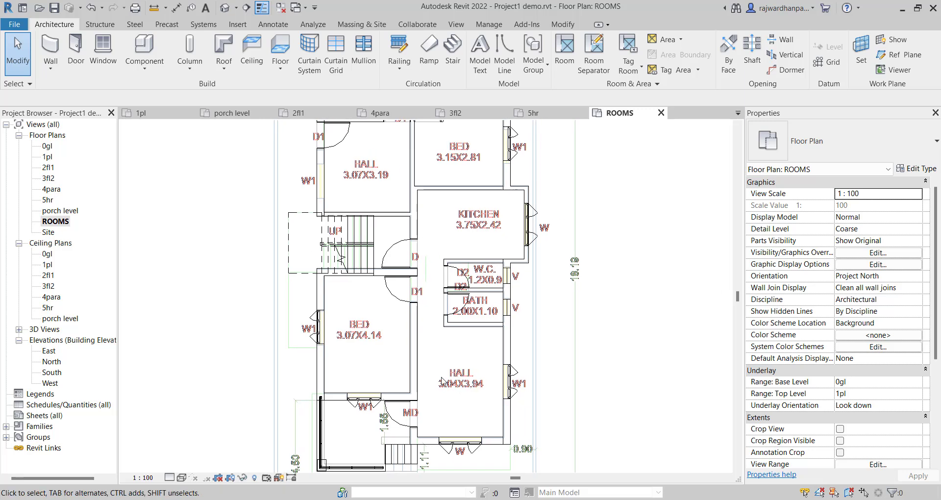
{"action": "middle_click_drag", "start_coordinate": [372, 335], "coordinate": [357, 351]}
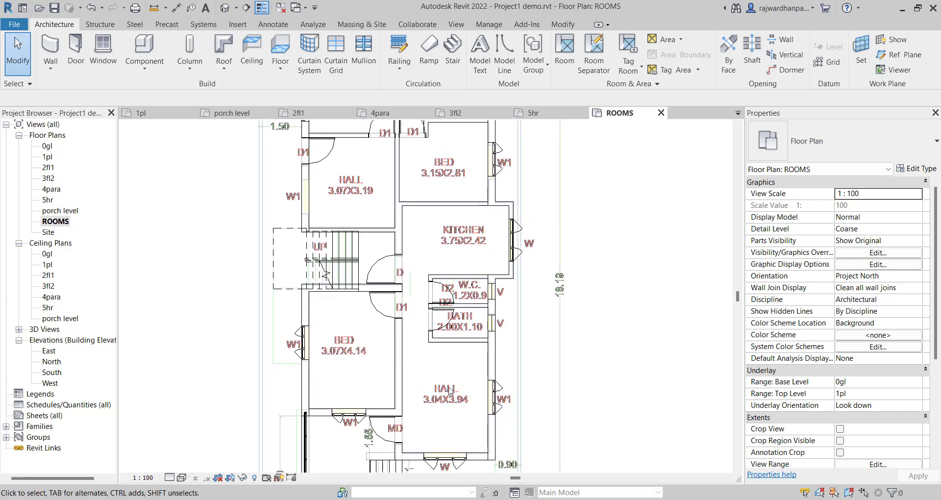
{"action": "scroll", "coordinate": [444, 326], "scroll_direction": "down", "scroll_amount": 2}
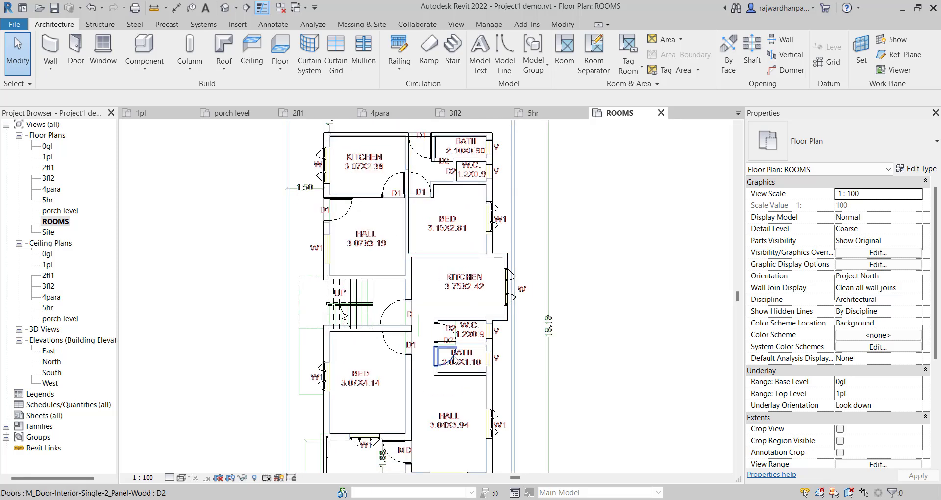
{"action": "middle_click_drag", "start_coordinate": [454, 360], "coordinate": [432, 337]}
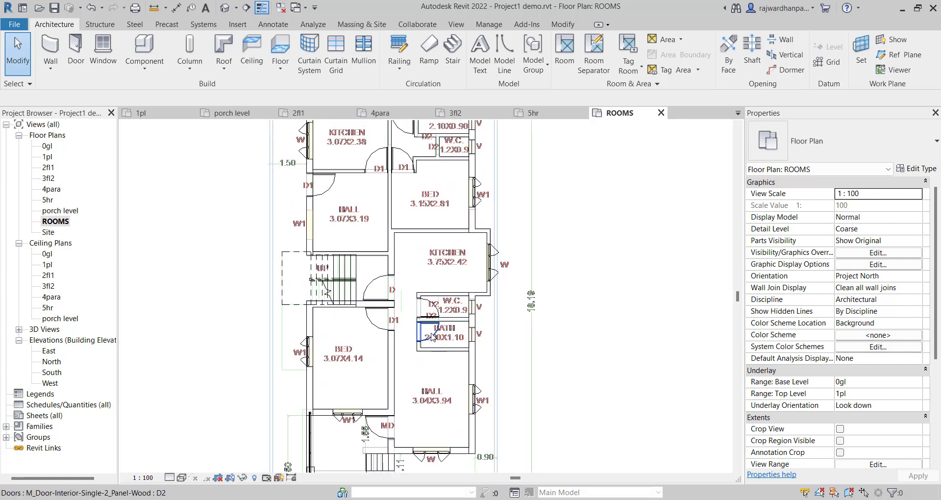
{"action": "scroll", "coordinate": [428, 344], "scroll_direction": "down", "scroll_amount": 1}
{"action": "middle_click_drag", "start_coordinate": [399, 384], "coordinate": [405, 397]}
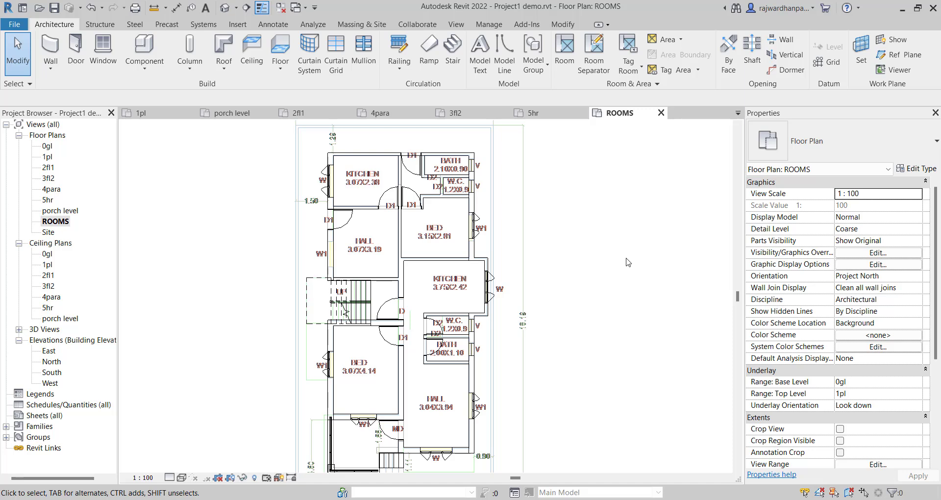
{"action": "middle_click_drag", "start_coordinate": [614, 251], "coordinate": [611, 227]}
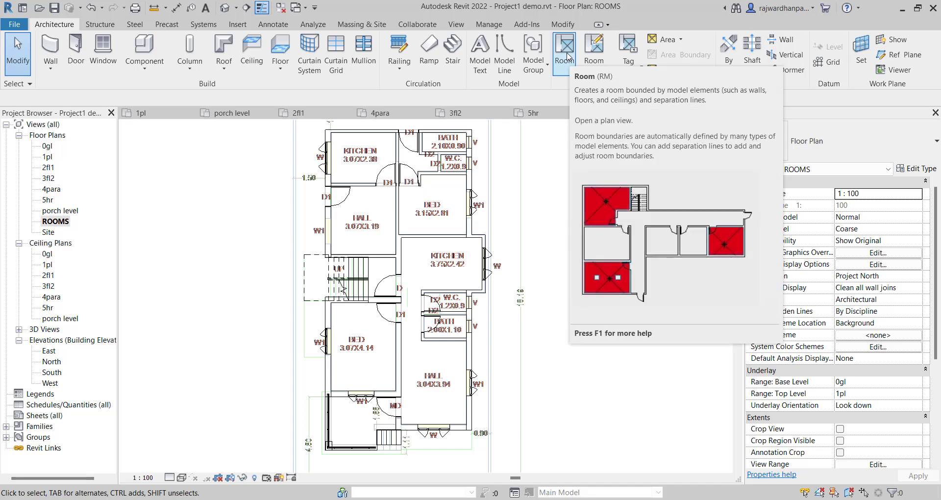
- Place tagged rooms in the lower bedroom, the lower hall with kitchen, and the porch, dismissing the enclosure warning
{"action": "left_click", "coordinate": [566, 56]}
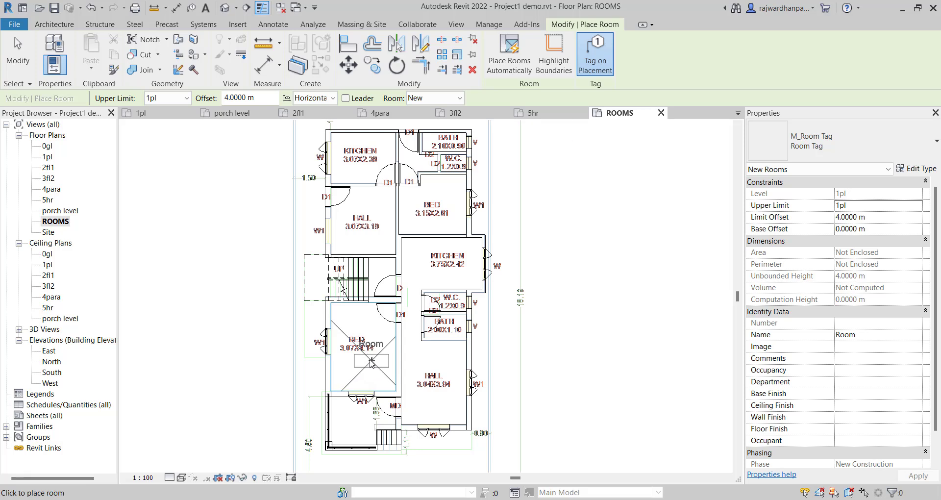
{"action": "left_click", "coordinate": [432, 382]}
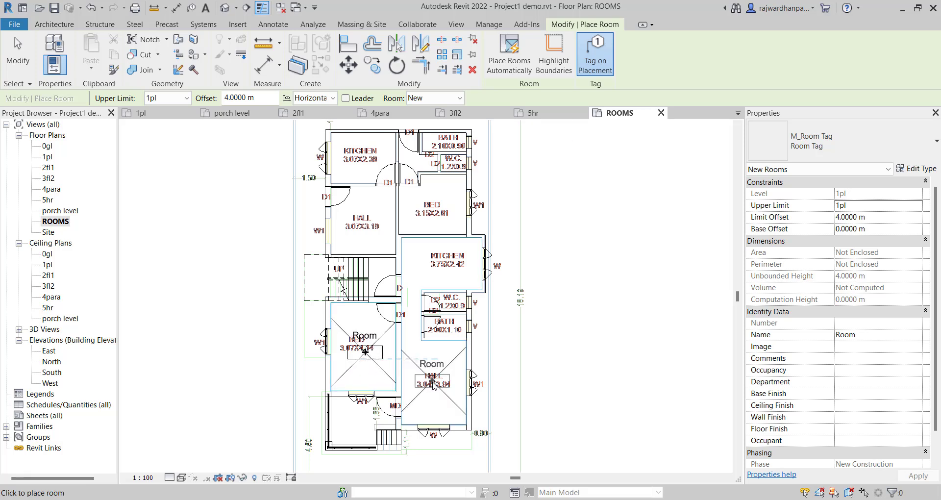
{"action": "left_click", "coordinate": [356, 428]}
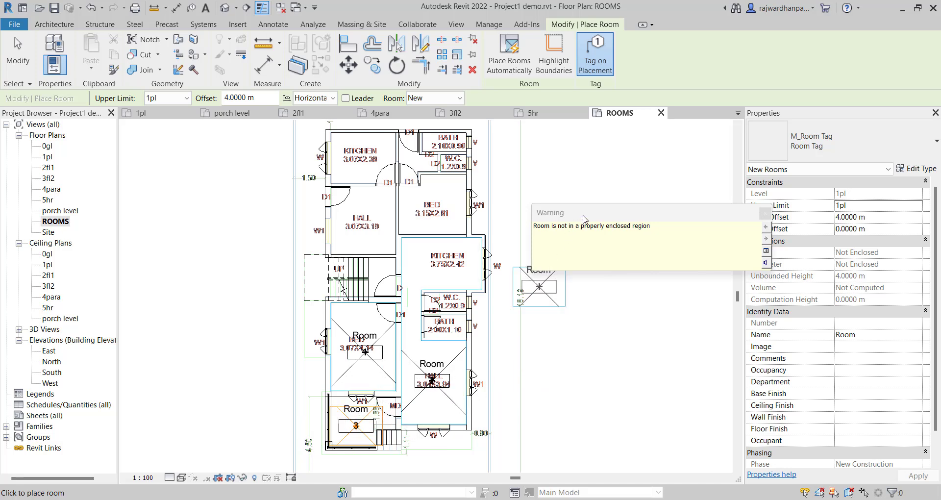
{"action": "left_click_drag", "start_coordinate": [586, 216], "coordinate": [490, 213]}
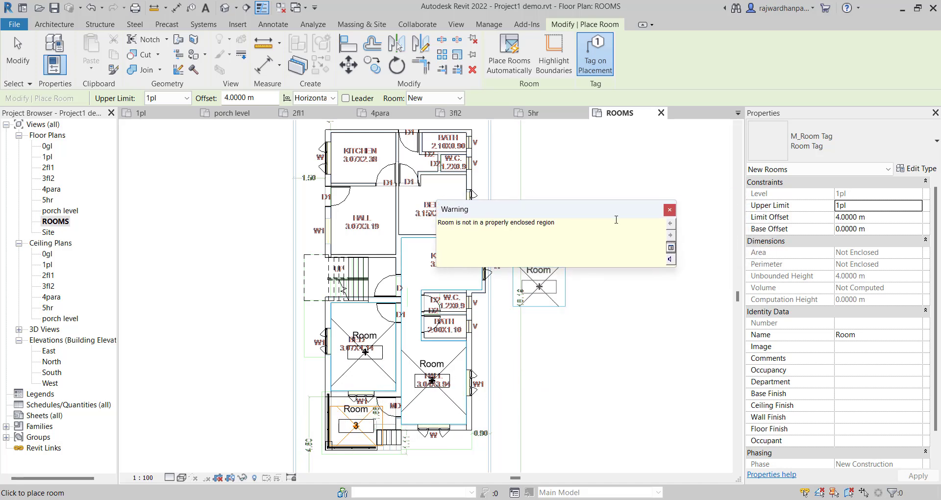
{"action": "left_click", "coordinate": [669, 209]}
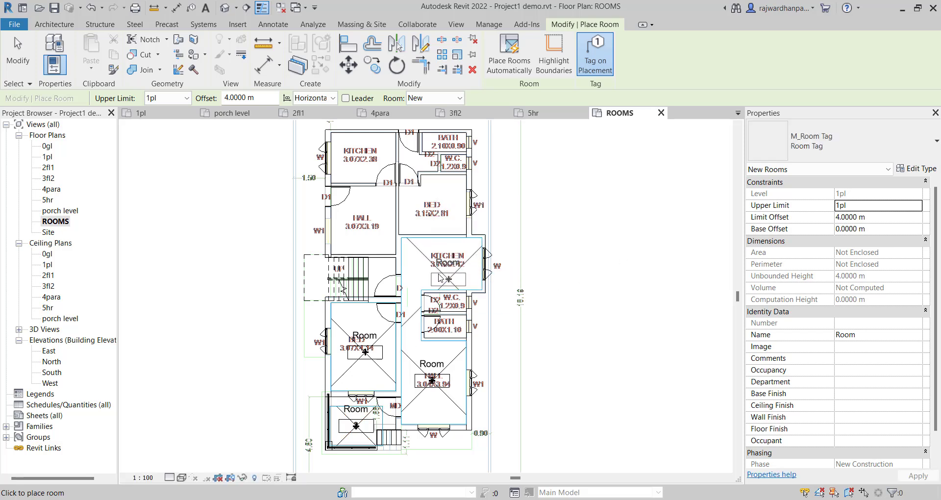
- Place tagged rooms in the 2.00x1.10 bath, the adjoining W.C. and the stairwell
{"action": "scroll", "coordinate": [435, 273], "scroll_direction": "up", "scroll_amount": 3}
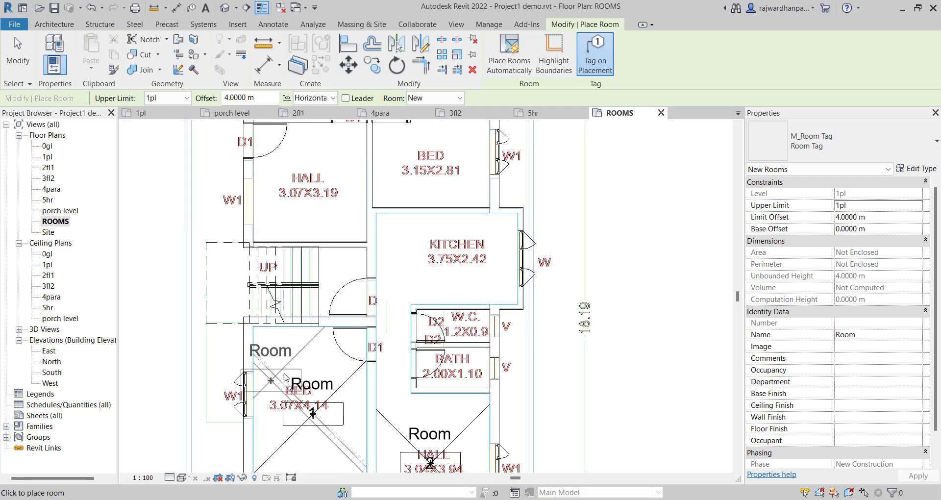
{"action": "scroll", "coordinate": [446, 365], "scroll_direction": "up", "scroll_amount": 1}
{"action": "left_click", "coordinate": [457, 376]}
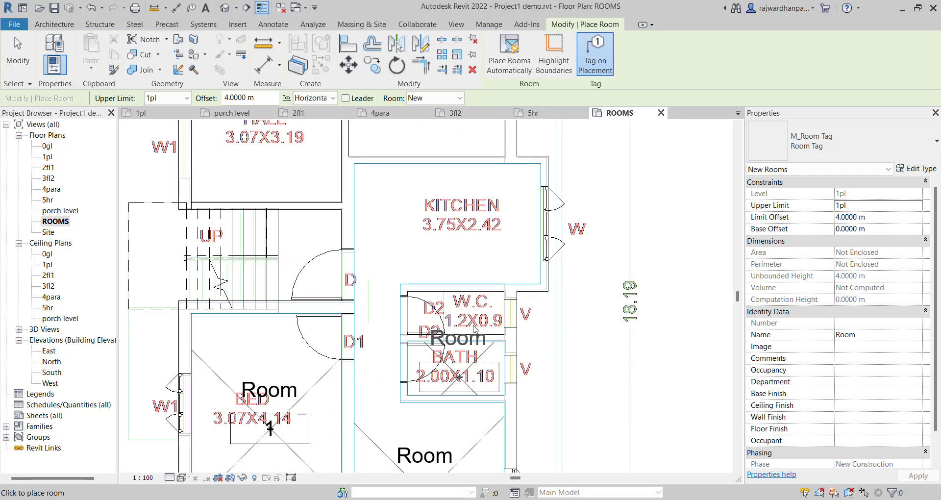
{"action": "left_click", "coordinate": [475, 311]}
{"action": "left_click", "coordinate": [263, 255]}
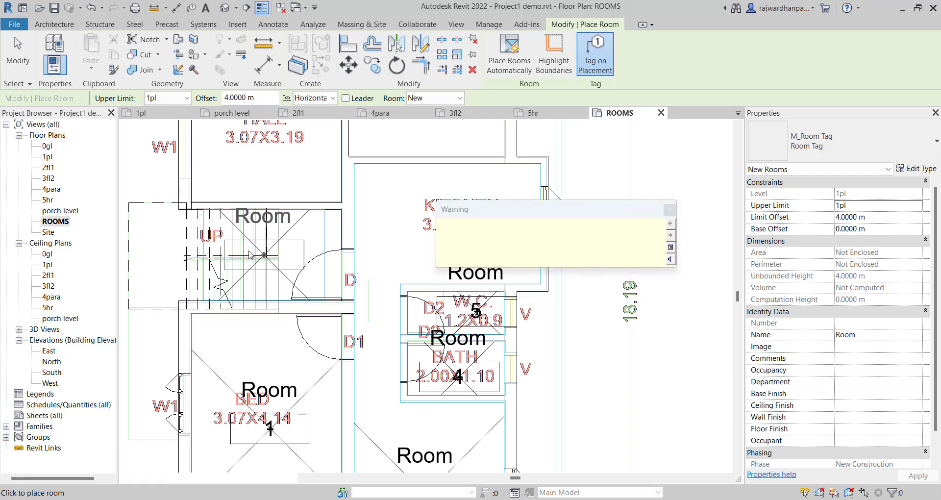
- Place tagged rooms in the upper unit's hall, bedroom, kitchen, entrance passage, bath and W.C
{"action": "middle_click_drag", "start_coordinate": [263, 255], "coordinate": [382, 294]}
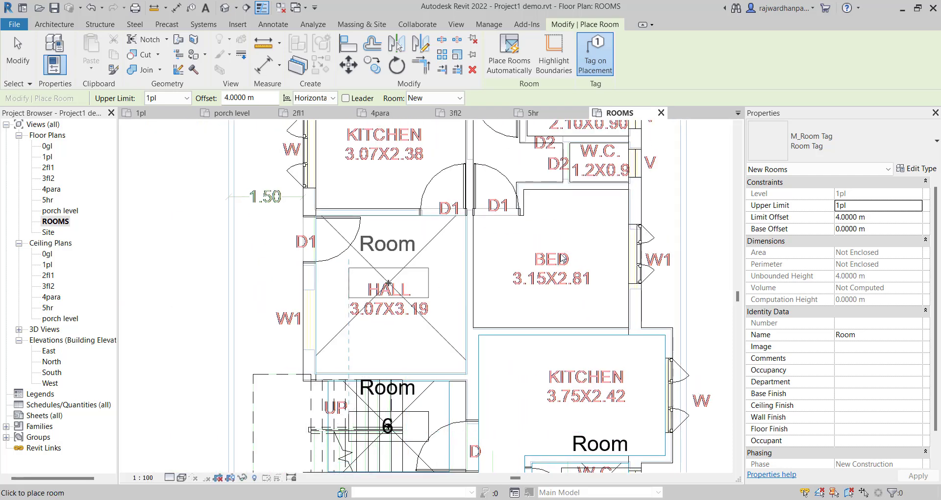
{"action": "left_click", "coordinate": [388, 283]}
{"action": "left_click", "coordinate": [560, 255]}
{"action": "middle_click_drag", "start_coordinate": [561, 255], "coordinate": [520, 412]}
{"action": "left_click", "coordinate": [363, 307]}
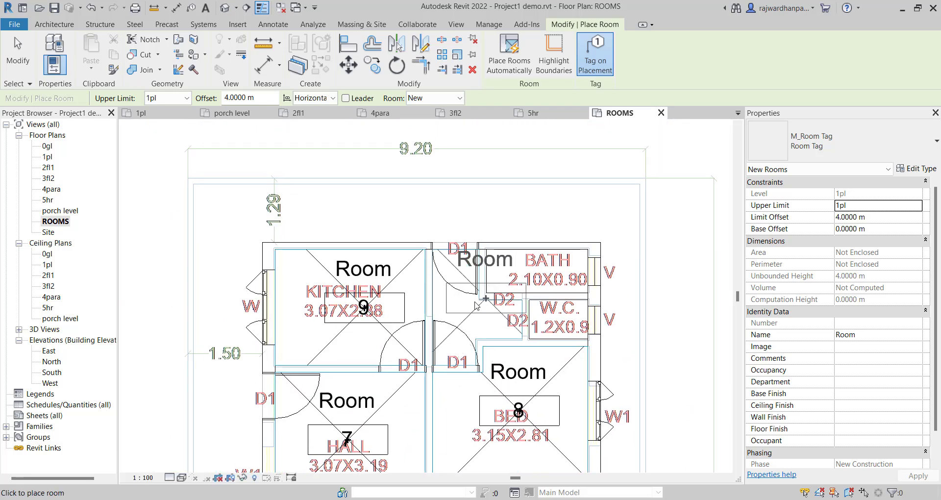
{"action": "left_click", "coordinate": [526, 271]}
{"action": "left_click", "coordinate": [567, 319]}
{"action": "scroll", "coordinate": [530, 247], "scroll_direction": "down", "scroll_amount": 2}
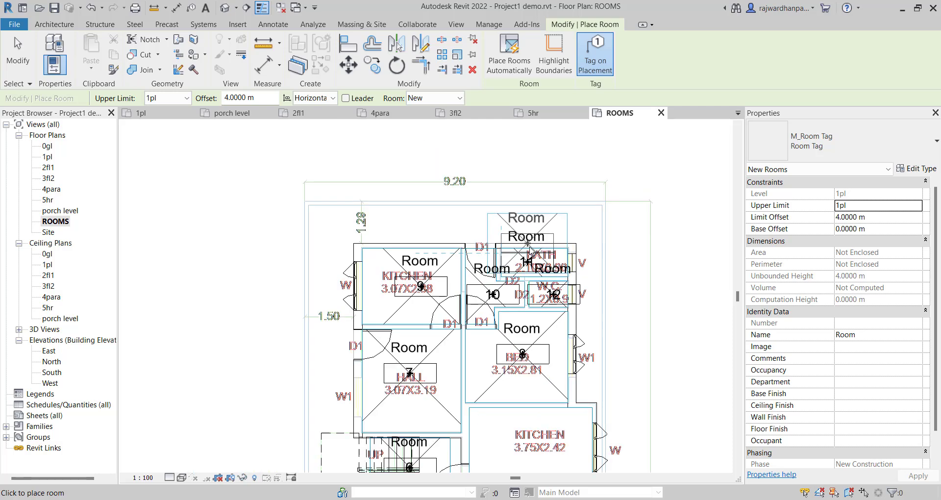
- Edit the lower bedroom's room tag type, turning off Show Room Number and turning on Show Area
{"action": "key", "text": "Escape"}
{"action": "scroll", "coordinate": [501, 399], "scroll_direction": "down", "scroll_amount": 3}
{"action": "scroll", "coordinate": [501, 398], "scroll_direction": "up", "scroll_amount": 1}
{"action": "scroll", "coordinate": [470, 383], "scroll_direction": "up", "scroll_amount": 5}
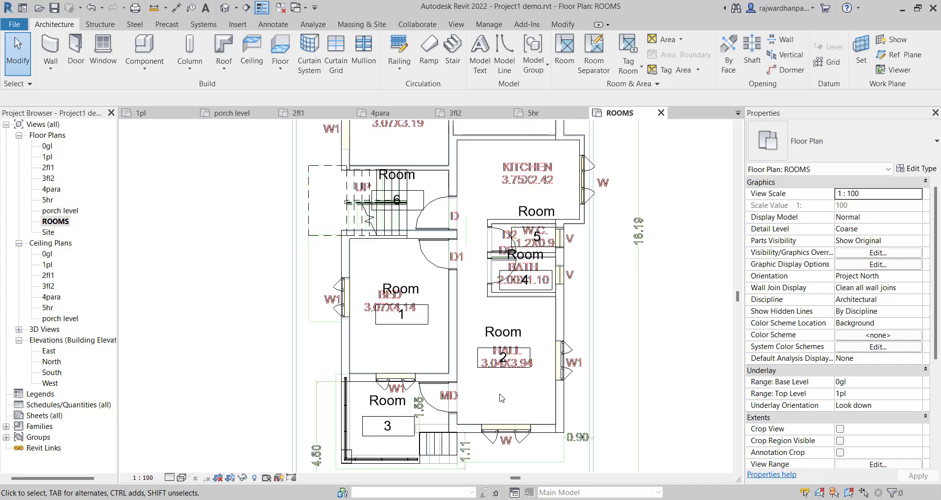
{"action": "left_click", "coordinate": [426, 308]}
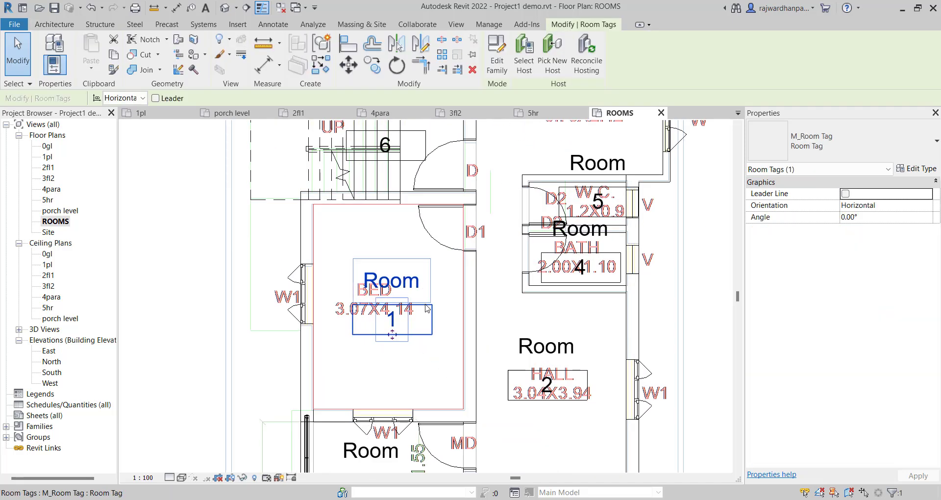
{"action": "left_click", "coordinate": [912, 169]}
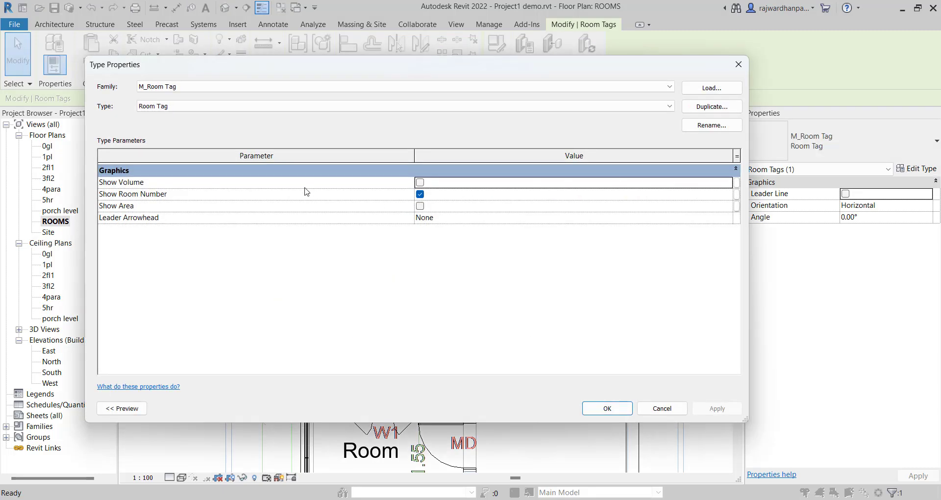
{"action": "left_click", "coordinate": [420, 195]}
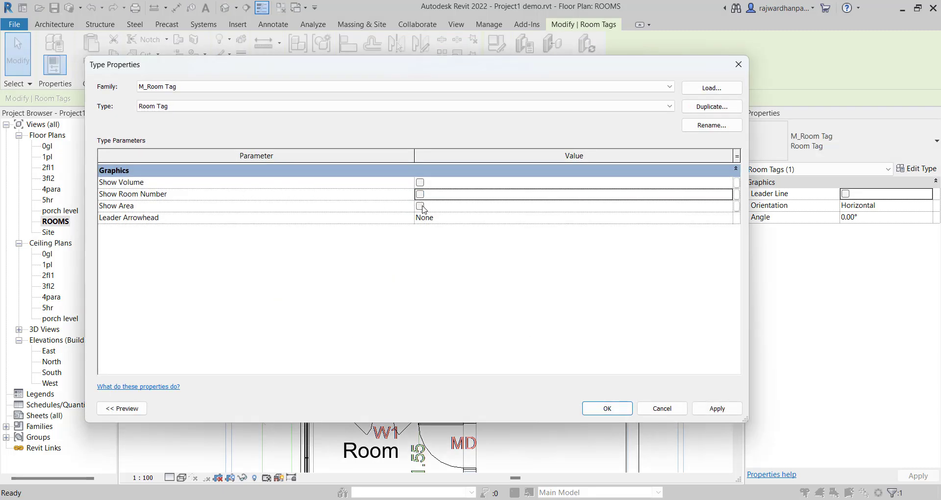
{"action": "left_click", "coordinate": [420, 206]}
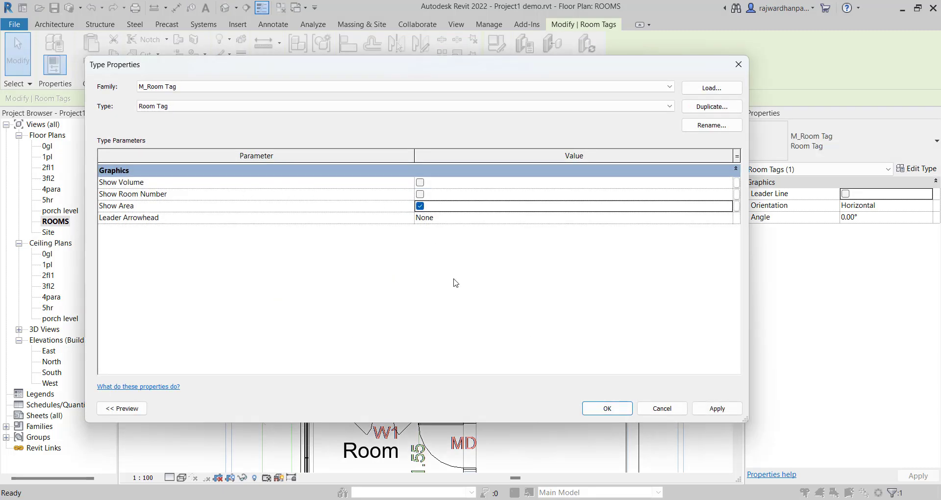
{"action": "left_click", "coordinate": [717, 409]}
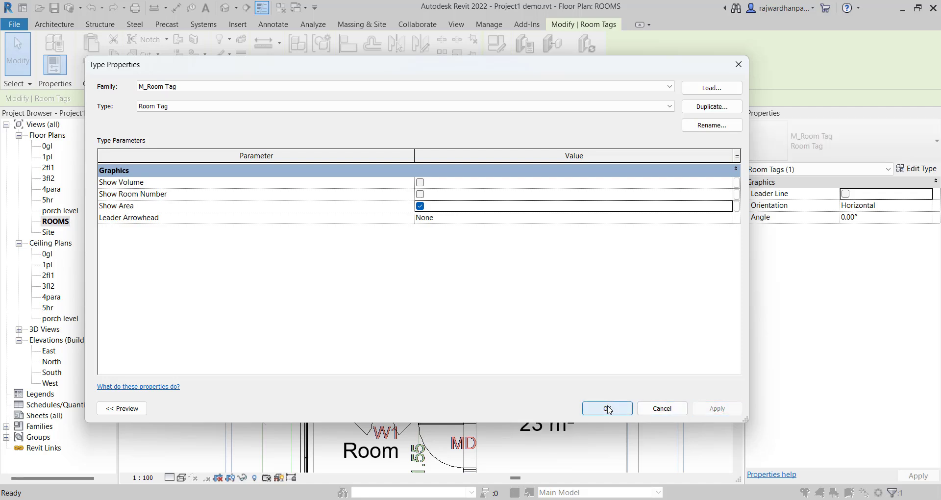
{"action": "left_click", "coordinate": [607, 409]}
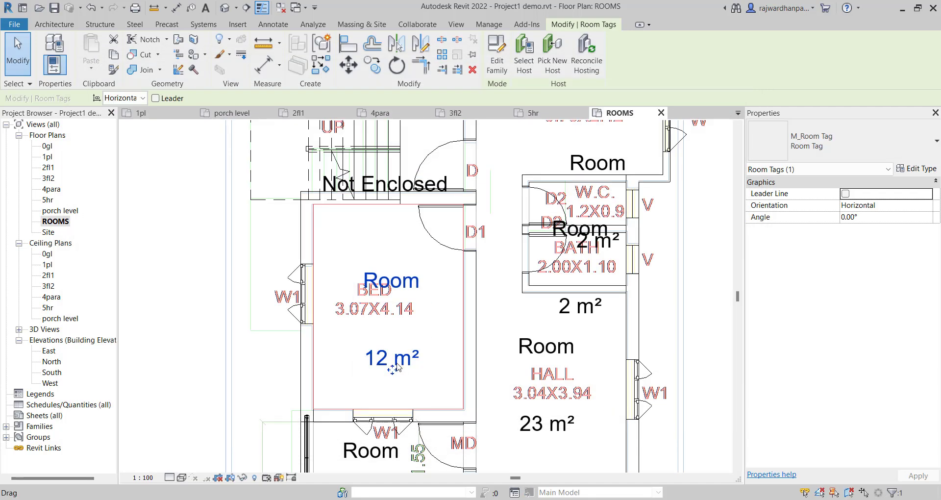
- Rename the 12 m² room with the 3.07X4.14 drawing label as BED
{"action": "left_click", "coordinate": [254, 357]}
{"action": "scroll", "coordinate": [393, 362], "scroll_direction": "up", "scroll_amount": 2}
{"action": "left_click", "coordinate": [391, 363]}
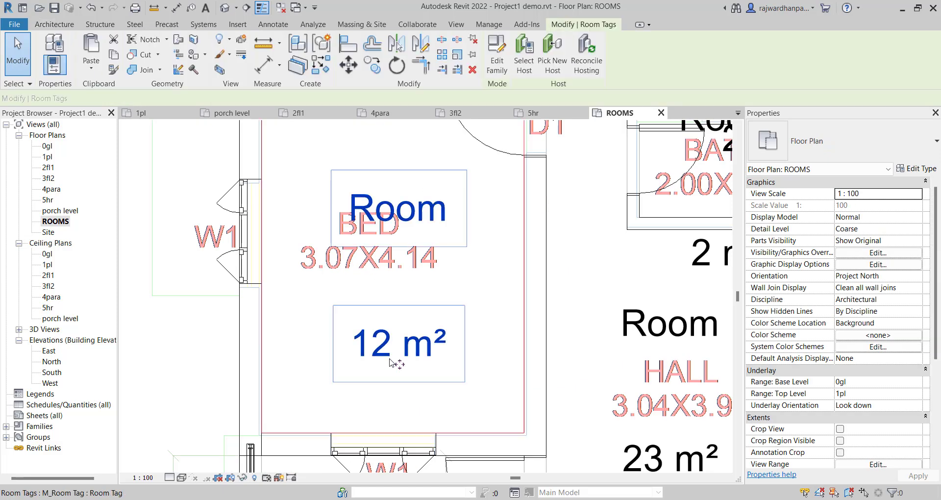
{"action": "left_click", "coordinate": [306, 342]}
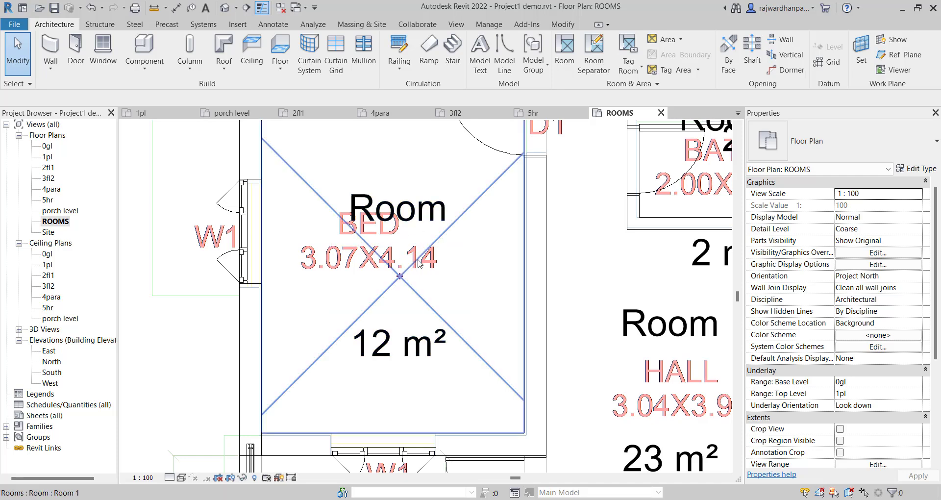
{"action": "left_click", "coordinate": [413, 220]}
{"action": "left_click", "coordinate": [425, 210]}
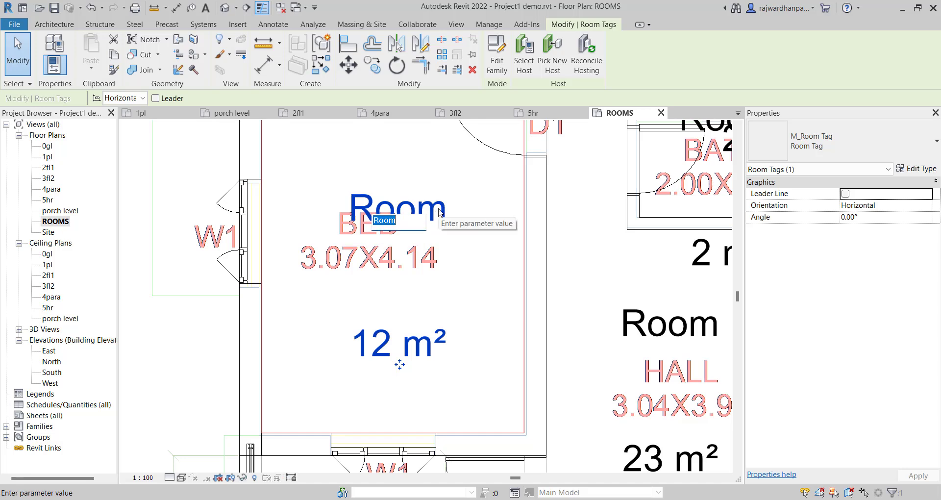
{"action": "key", "text": "BackSpace"}
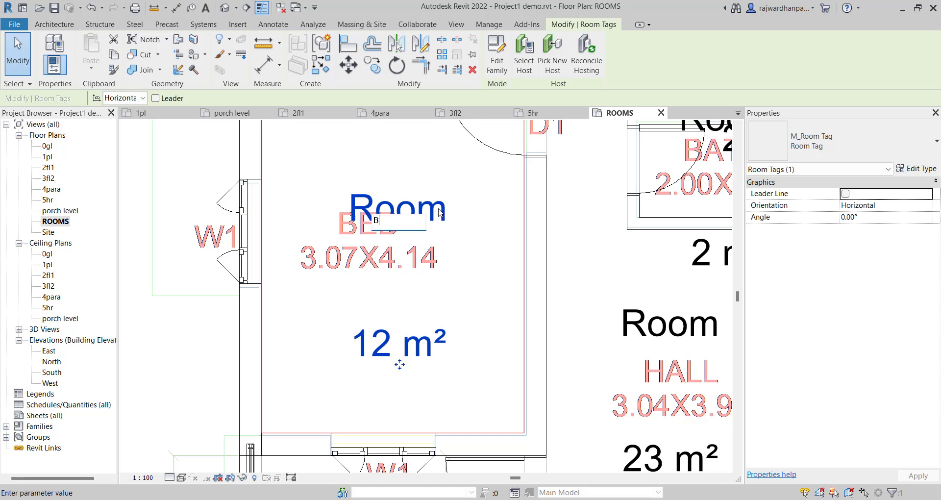
{"action": "key", "text": "Return"}
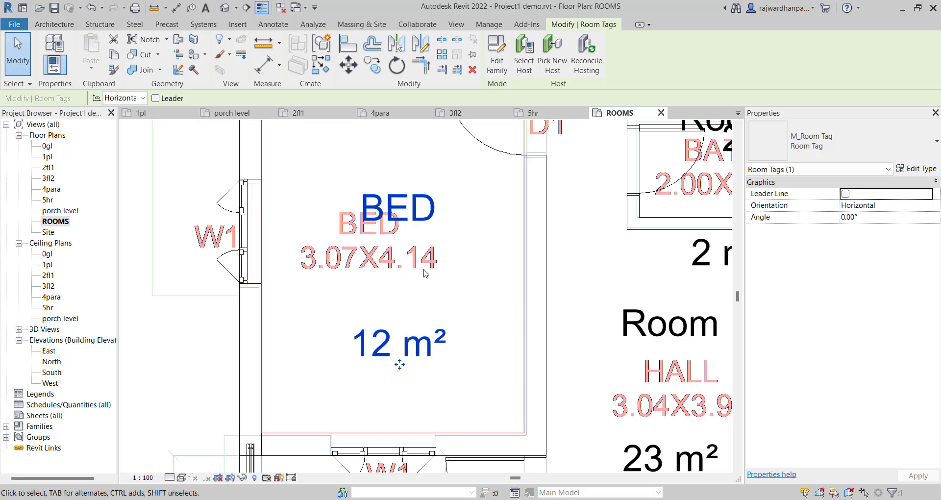
- Rename the 23 m² room with the 3.04X3.94 drawing label as HALL
{"action": "scroll", "coordinate": [402, 318], "scroll_direction": "down", "scroll_amount": 3}
{"action": "scroll", "coordinate": [546, 319], "scroll_direction": "up", "scroll_amount": 4}
{"action": "left_click", "coordinate": [546, 319]}
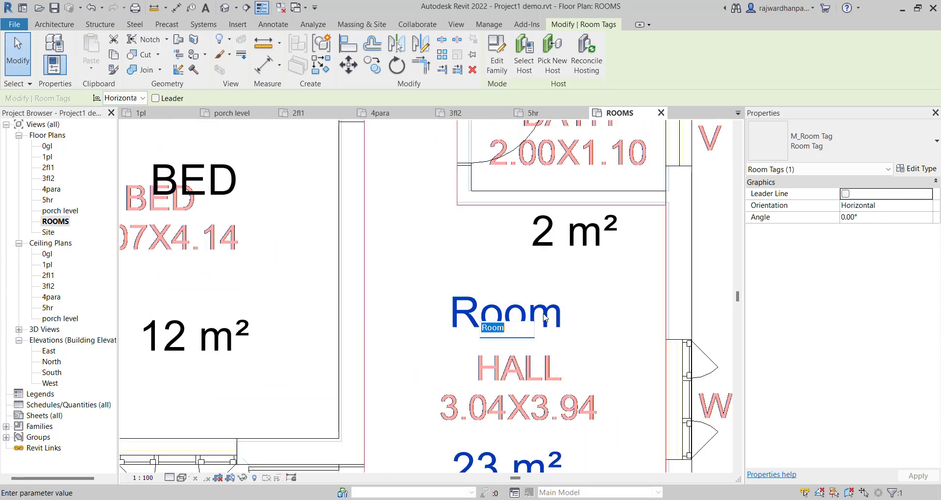
{"action": "type", "text": "HS"}
{"action": "key", "text": "BackSpace"}
{"action": "type", "text": "ALL"}
{"action": "key", "text": "Return"}
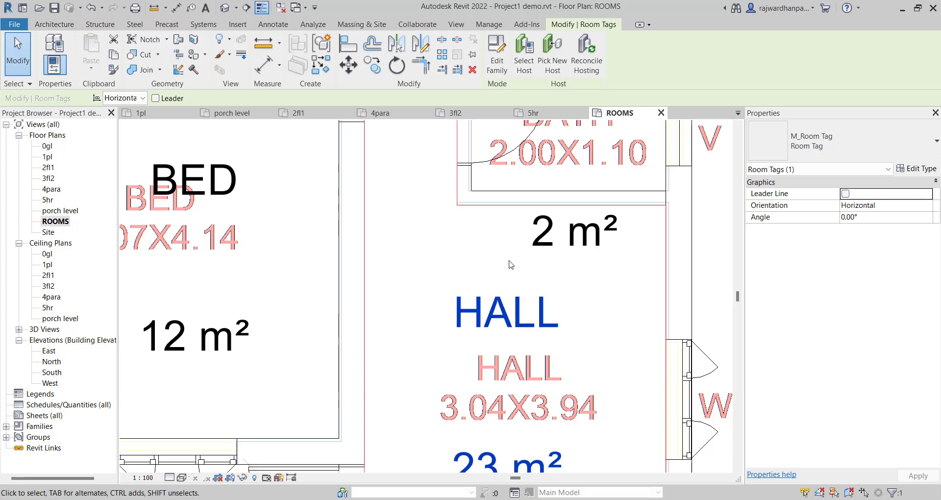
- Rename the front room beside the entrance steps, below the BED room, as PORCH
{"action": "scroll", "coordinate": [510, 264], "scroll_direction": "down", "scroll_amount": 3}
{"action": "scroll", "coordinate": [475, 357], "scroll_direction": "up", "scroll_amount": 5}
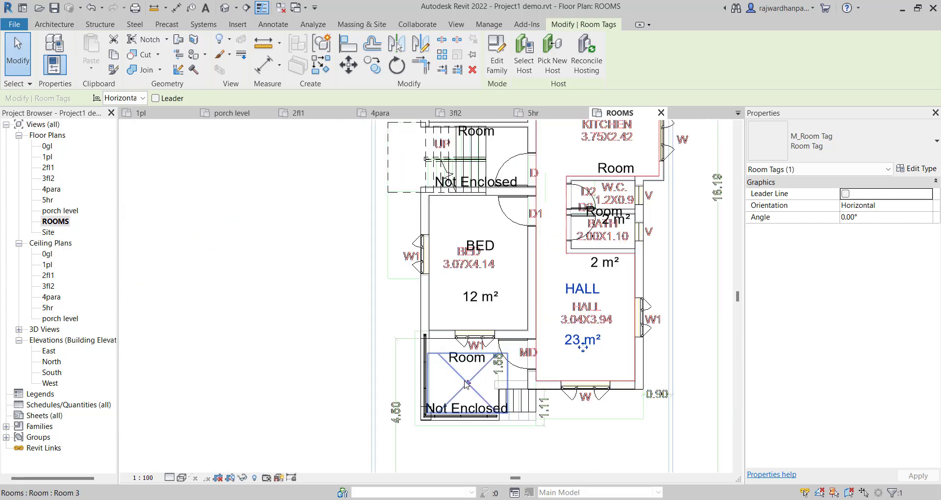
{"action": "left_click", "coordinate": [473, 351]}
{"action": "type", "text": "BA"}
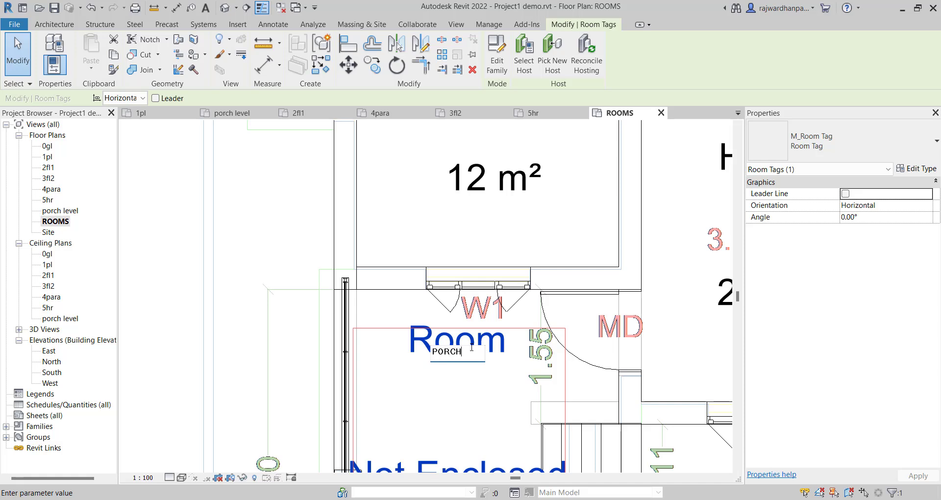
{"action": "key", "text": "Return"}
- Name the 1.2X0.9 W.C. room north of the HALL BATH and move its tag down onto the room
{"action": "scroll", "coordinate": [389, 395], "scroll_direction": "down", "scroll_amount": 4}
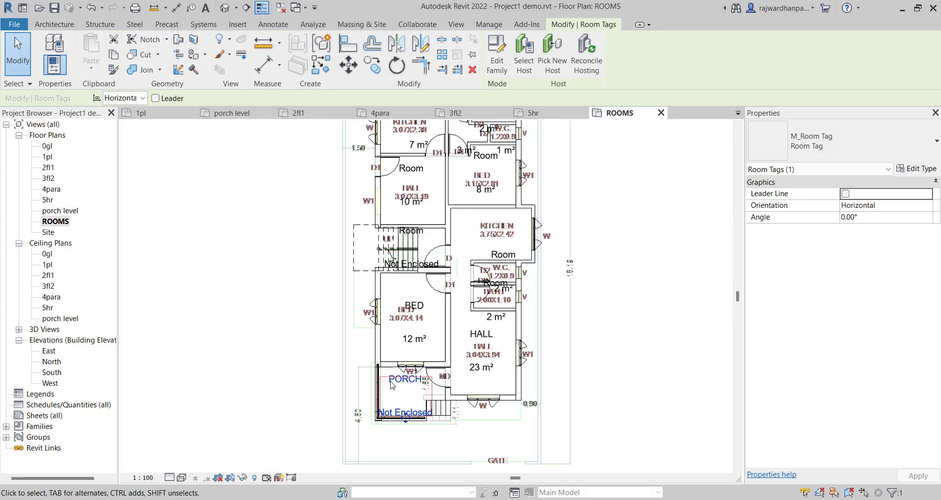
{"action": "scroll", "coordinate": [521, 300], "scroll_direction": "up", "scroll_amount": 5}
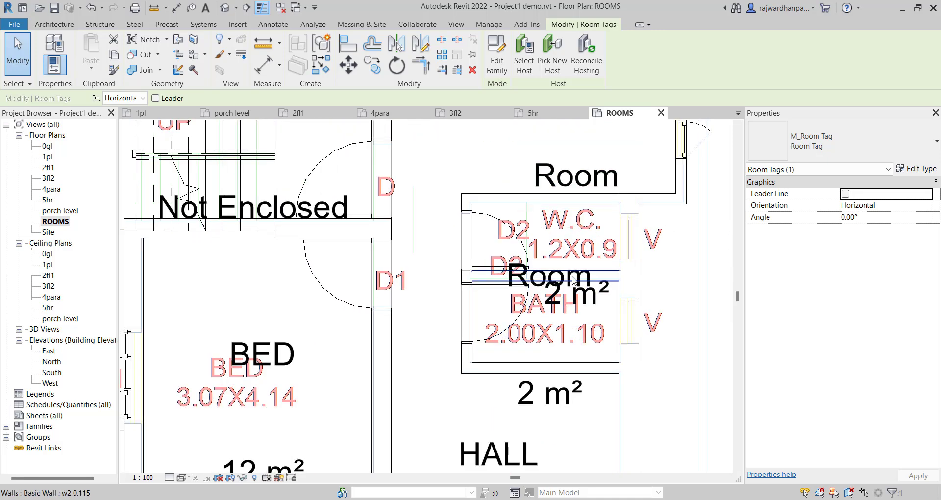
{"action": "left_click", "coordinate": [587, 180]}
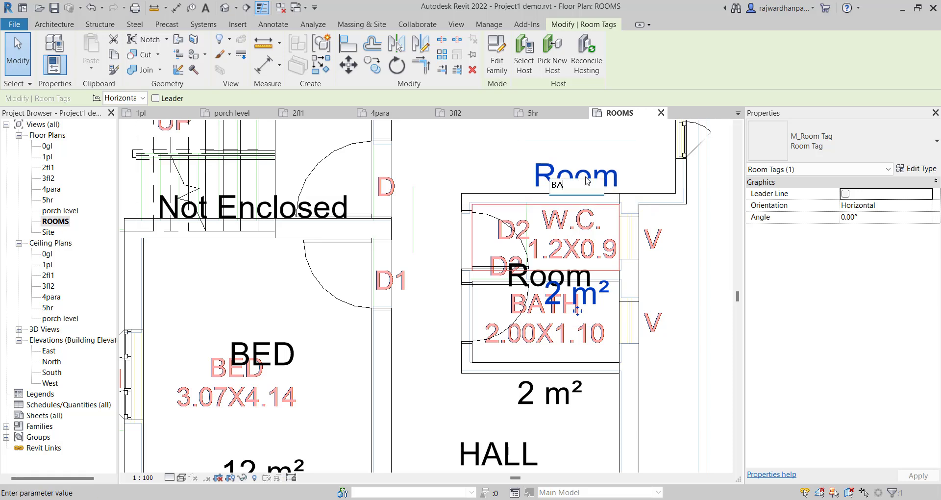
{"action": "key", "text": "Return"}
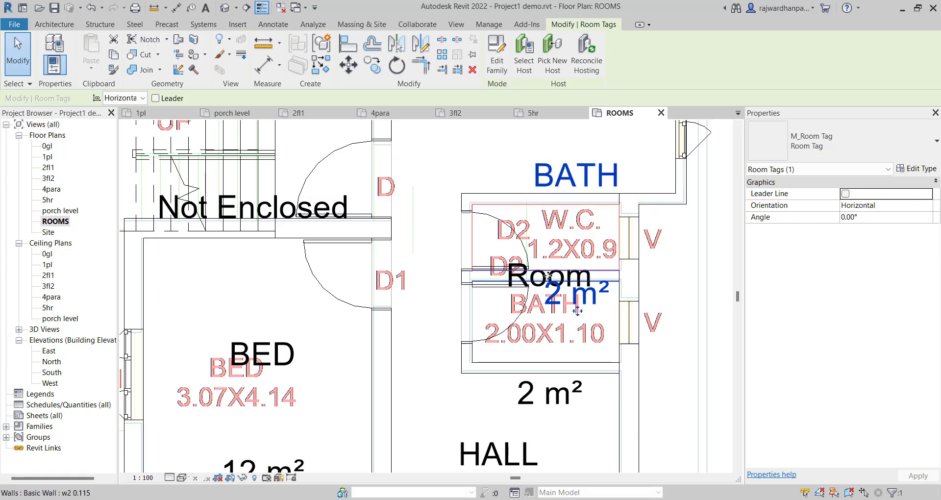
{"action": "key", "text": "Escape"}
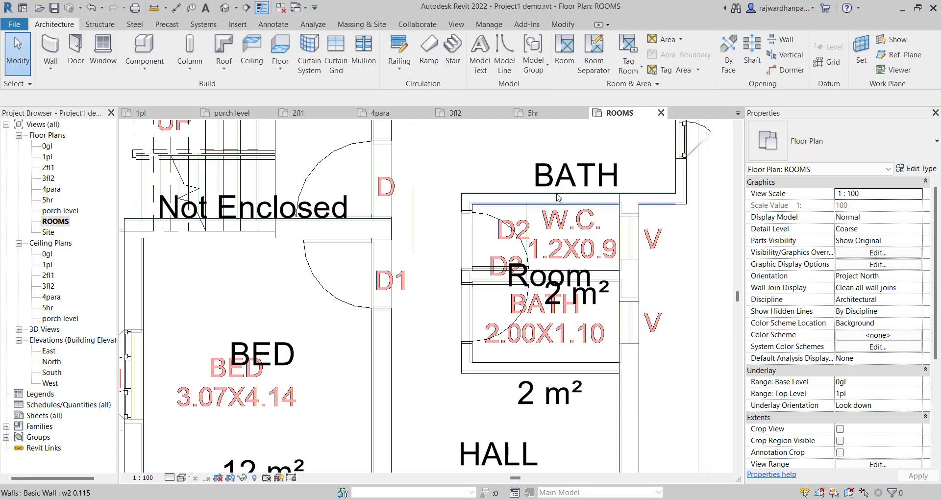
{"action": "left_click_drag", "start_coordinate": [558, 198], "coordinate": [559, 233]}
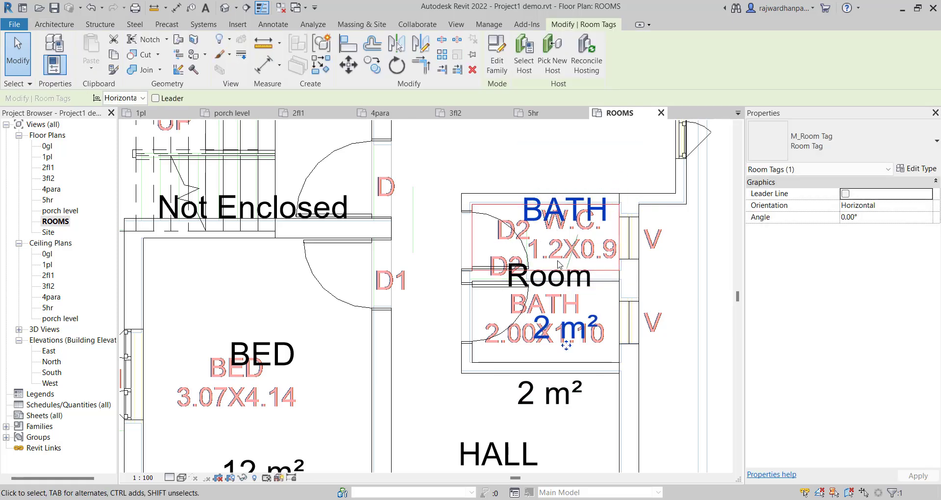
{"action": "left_click", "coordinate": [560, 284]}
{"action": "key", "text": "Escape"}
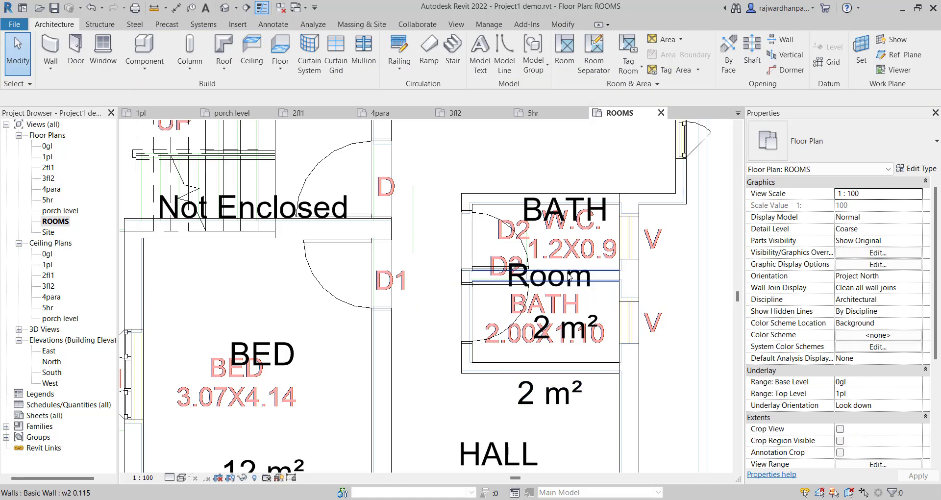
- Move the tag of the 2.00X1.10 bath room upward and rename that room as BATH
{"action": "left_click", "coordinate": [558, 294]}
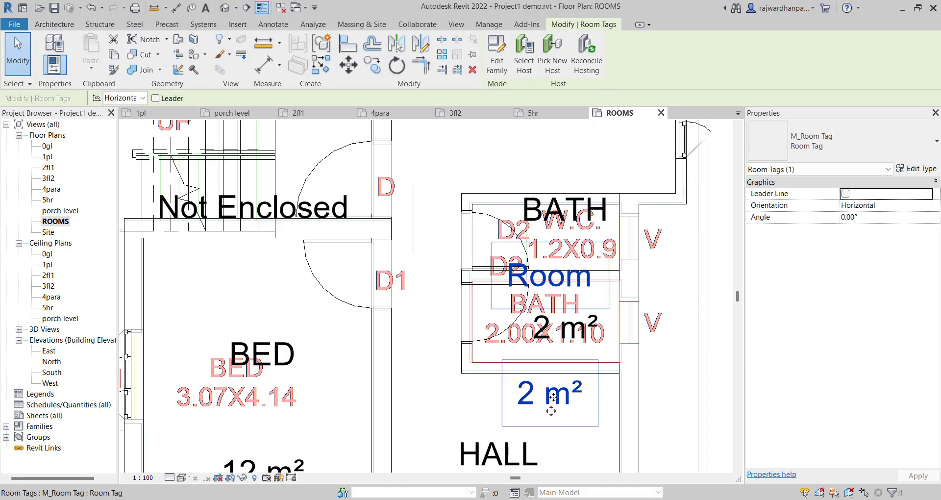
{"action": "left_click_drag", "start_coordinate": [551, 407], "coordinate": [558, 352]}
{"action": "left_click", "coordinate": [561, 238]}
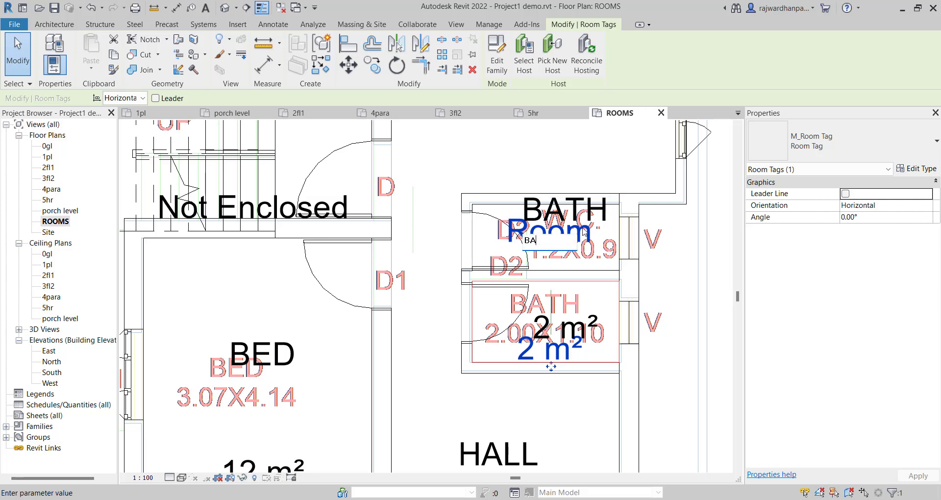
{"action": "key", "text": "Return"}
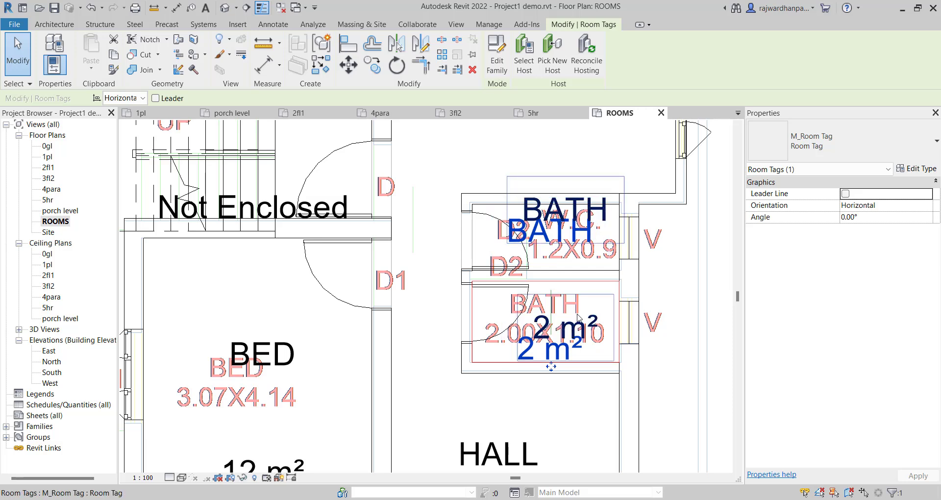
- Rename the 1.2X0.9 W.C. room north of the HALL as WC
{"action": "left_click", "coordinate": [603, 217]}
{"action": "left_click", "coordinate": [601, 214]}
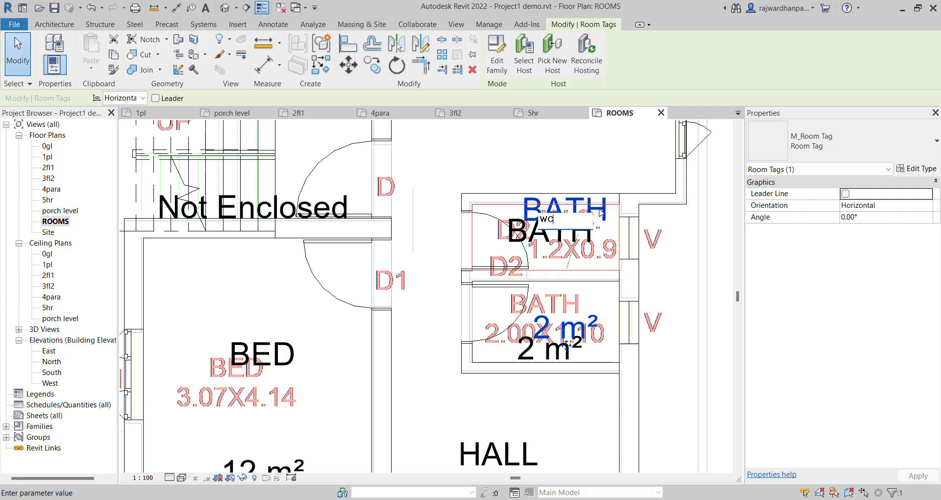
{"action": "key", "text": "Return"}
- Move the BATH tag down over the bath room and the WC tag up and left, above the W.C. room
{"action": "scroll", "coordinate": [549, 226], "scroll_direction": "down", "scroll_amount": 2}
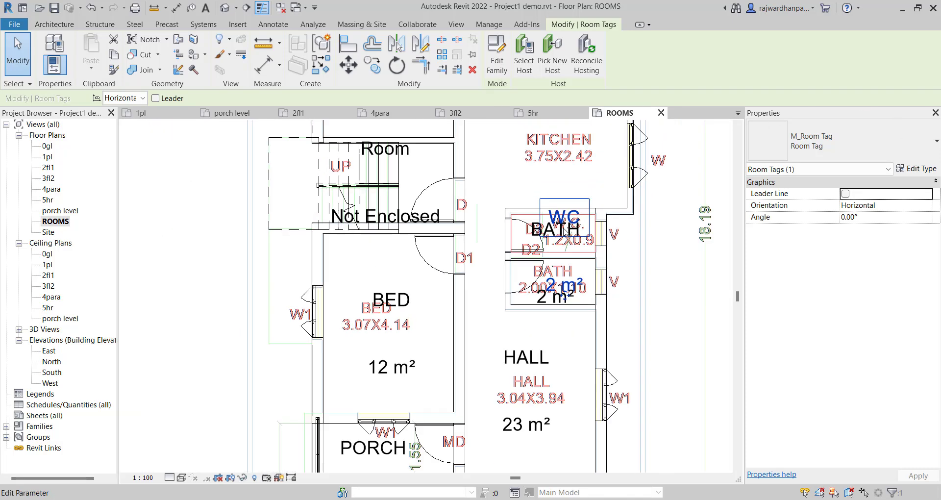
{"action": "middle_click_drag", "start_coordinate": [564, 294], "coordinate": [534, 293]}
{"action": "scroll", "coordinate": [533, 293], "scroll_direction": "up", "scroll_amount": 2}
{"action": "left_click", "coordinate": [529, 303]}
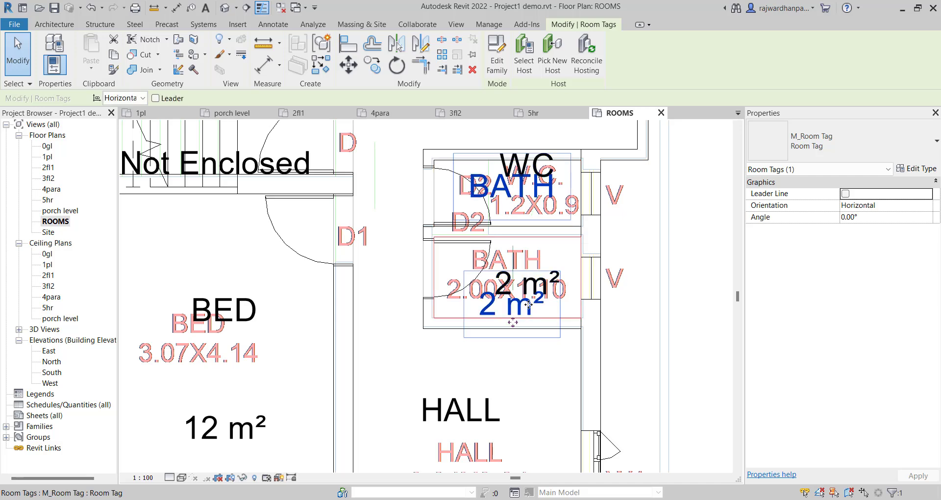
{"action": "left_click_drag", "start_coordinate": [512, 324], "coordinate": [515, 392]}
{"action": "left_click", "coordinate": [528, 294]}
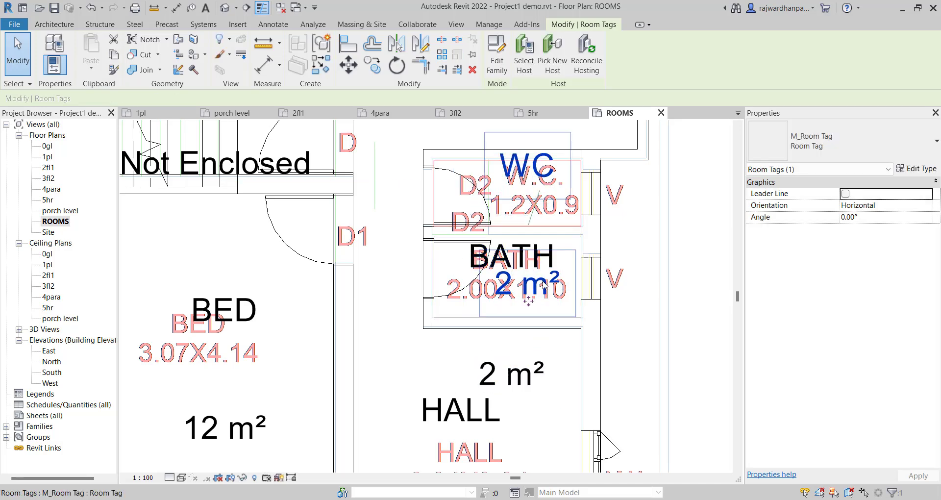
{"action": "left_click_drag", "start_coordinate": [528, 300], "coordinate": [482, 243]}
- Shift the BATH room tag slightly to the right, clear of the WC area text
{"action": "scroll", "coordinate": [490, 267], "scroll_direction": "down", "scroll_amount": 2}
{"action": "left_click", "coordinate": [507, 328]}
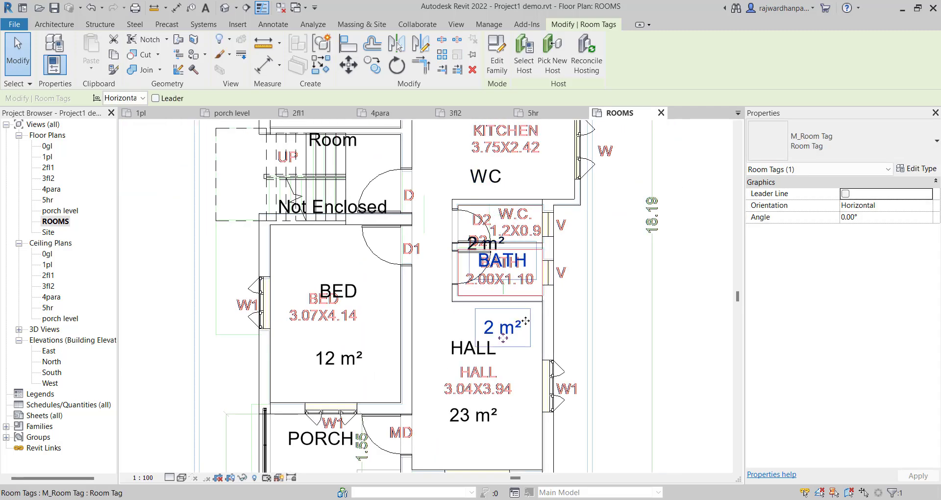
{"action": "mouse_move", "coordinate": [508, 327]}
{"action": "left_mouse_down"}
{"action": "mouse_move", "coordinate": [510, 392]}
{"action": "mouse_move", "coordinate": [521, 326]}
{"action": "left_mouse_up"}
{"action": "middle_click_drag", "start_coordinate": [475, 300], "coordinate": [527, 432]}
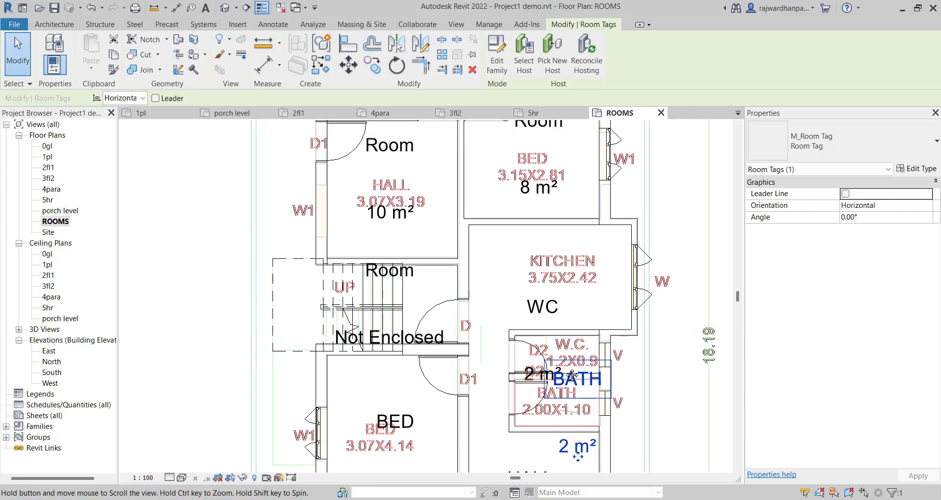
{"action": "key", "text": "Escape"}
- Rename the unenclosed room over the stairs as STAIRCASE
{"action": "scroll", "coordinate": [412, 282], "scroll_direction": "up", "scroll_amount": 1}
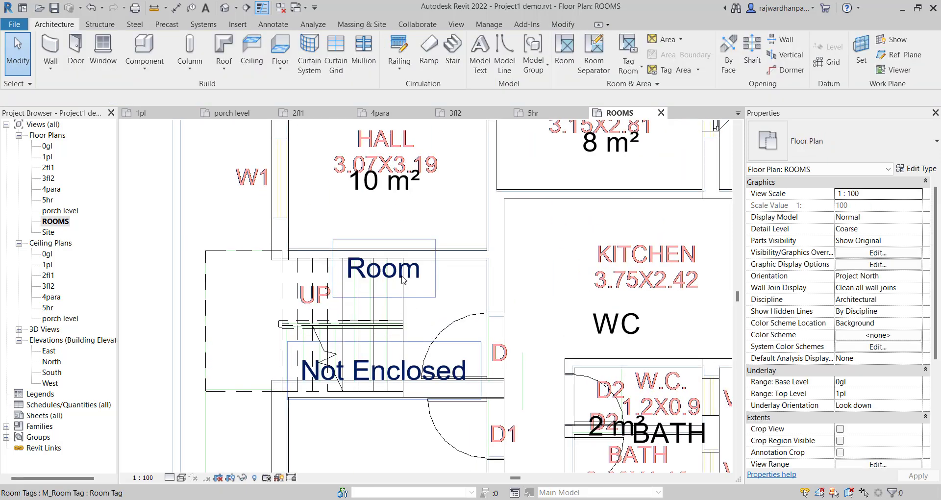
{"action": "scroll", "coordinate": [431, 314], "scroll_direction": "up", "scroll_amount": 1}
{"action": "double_click", "coordinate": [431, 316]}
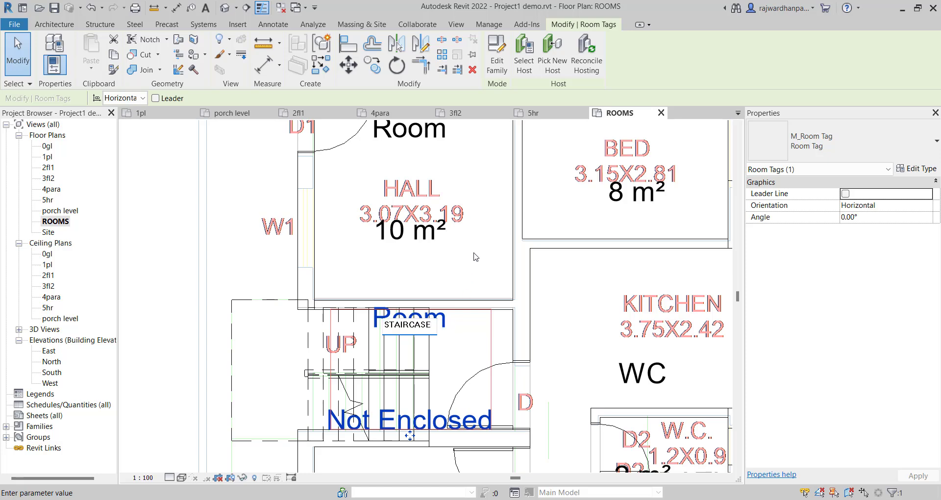
{"action": "key", "text": "Return"}
- Rename the 10 m² room north of the staircase as HALL and the adjacent 8 m² room as BED
{"action": "middle_click_drag", "start_coordinate": [473, 241], "coordinate": [502, 353]}
{"action": "left_click", "coordinate": [447, 239]}
{"action": "left_click", "coordinate": [447, 239]}
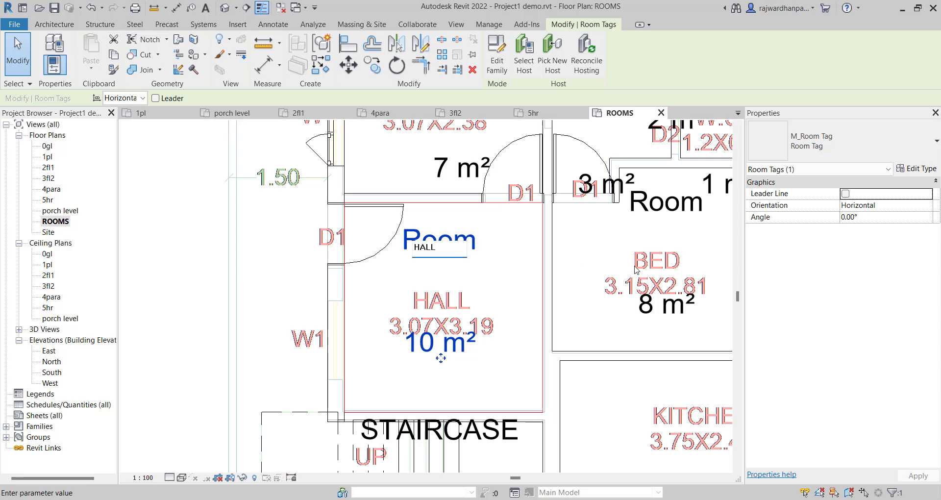
{"action": "key", "text": "Return"}
{"action": "double_click", "coordinate": [667, 203]}
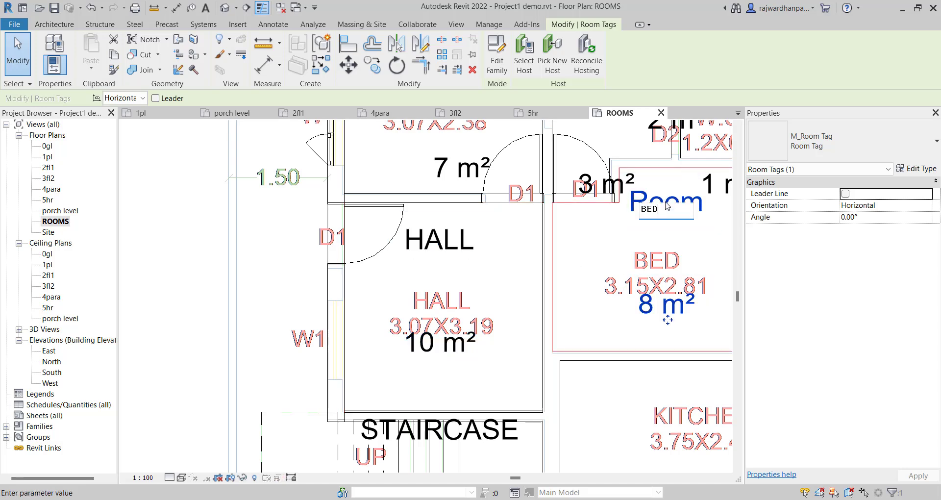
{"action": "key", "text": "Return"}
- Rename the 7 m² room with the 3.07X2.38 drawing label as KITCHEN
{"action": "scroll", "coordinate": [666, 206], "scroll_direction": "down", "scroll_amount": 2}
{"action": "middle_click_drag", "start_coordinate": [517, 132], "coordinate": [451, 224]}
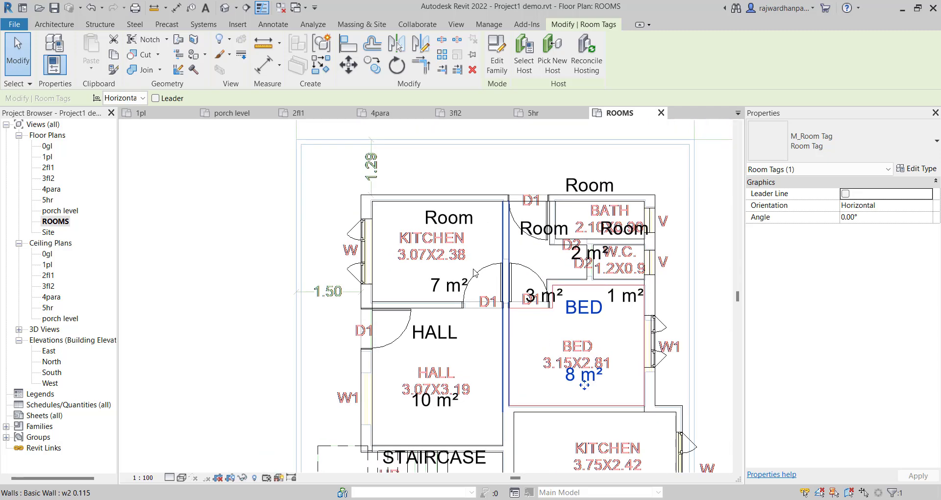
{"action": "double_click", "coordinate": [451, 221]}
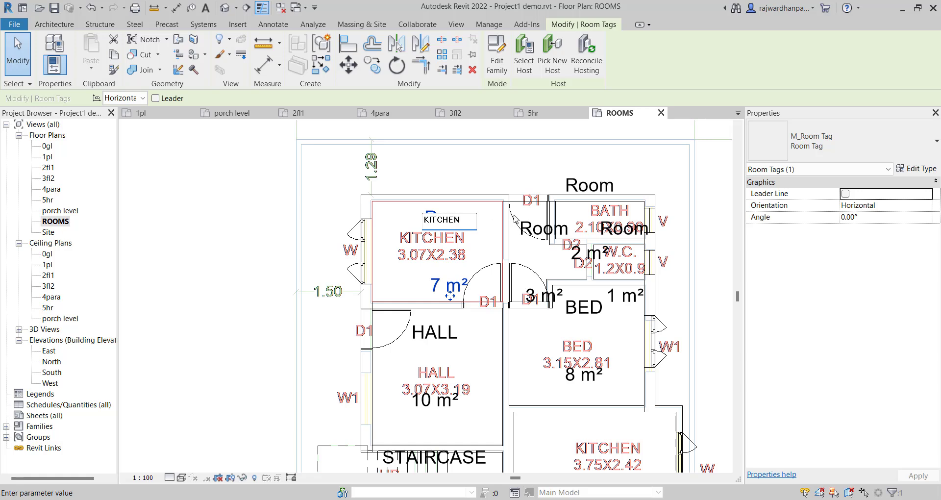
{"action": "key", "text": "Return"}
- Rename the upper 2 m² bath room as BATH and the adjacent 1 m² room as WC
{"action": "double_click", "coordinate": [603, 186]}
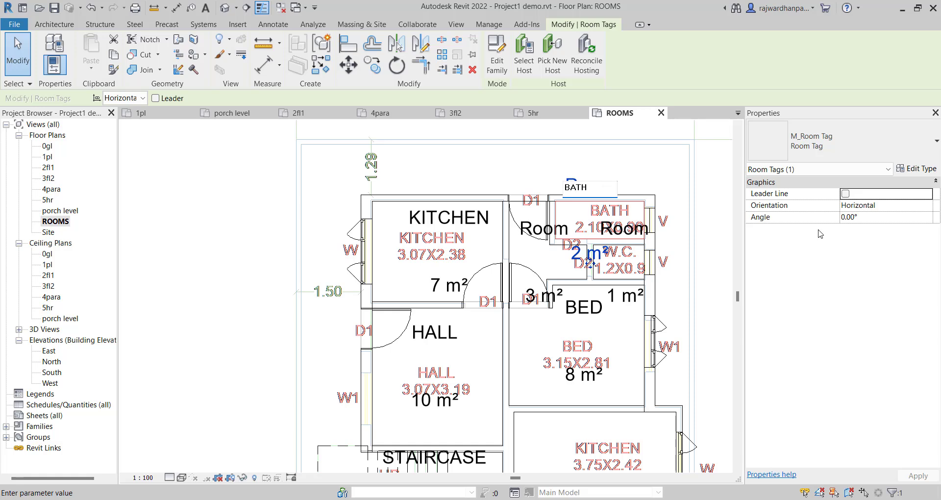
{"action": "type", "text": "BATH"}
{"action": "key", "text": "Return"}
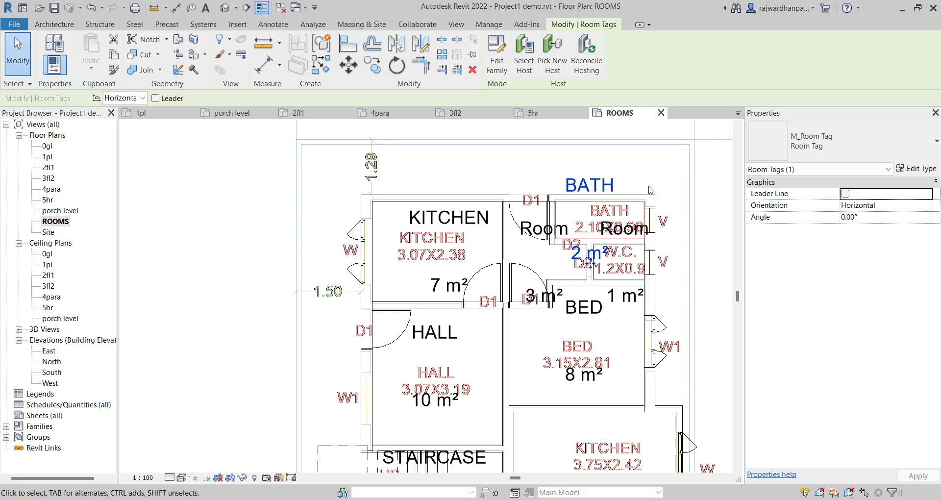
{"action": "double_click", "coordinate": [625, 229]}
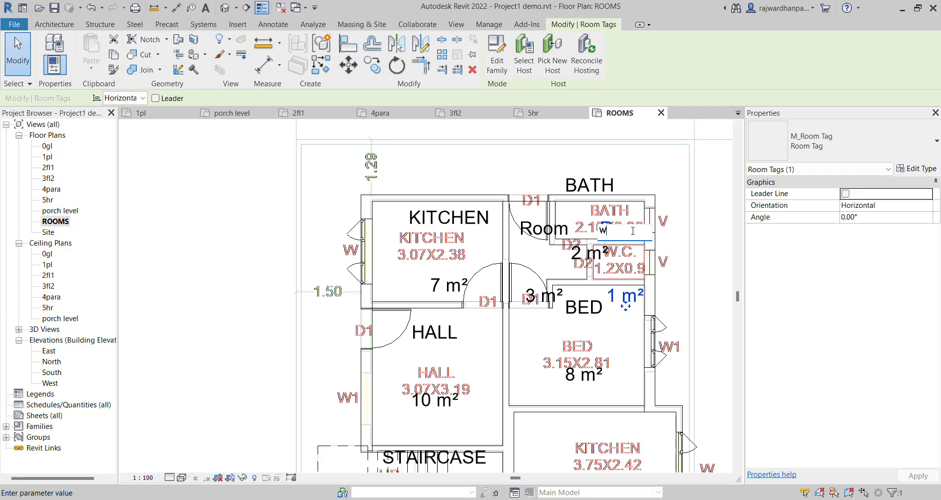
{"action": "type", "text": "WC"}
{"action": "key", "text": "Return"}
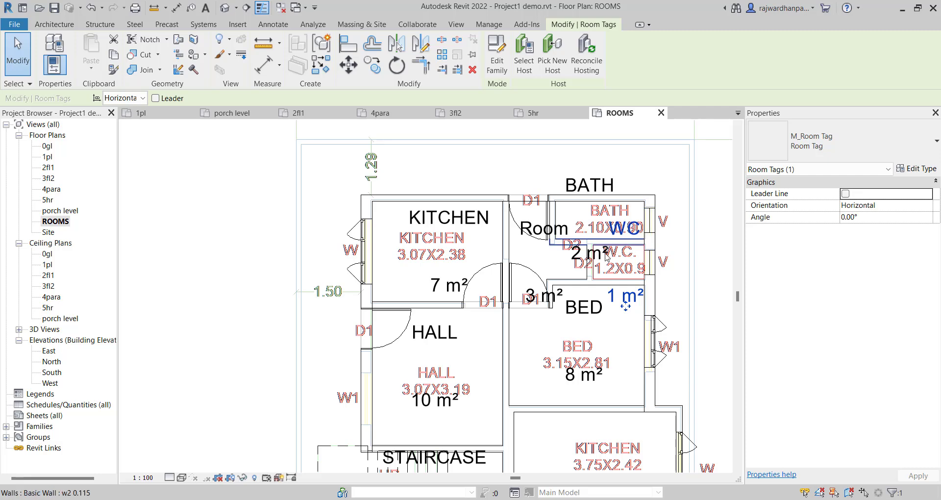
- Rename the 3 m² room between the kitchen and the baths as PASSAGE
{"action": "left_click", "coordinate": [536, 234]}
{"action": "left_click", "coordinate": [537, 233]}
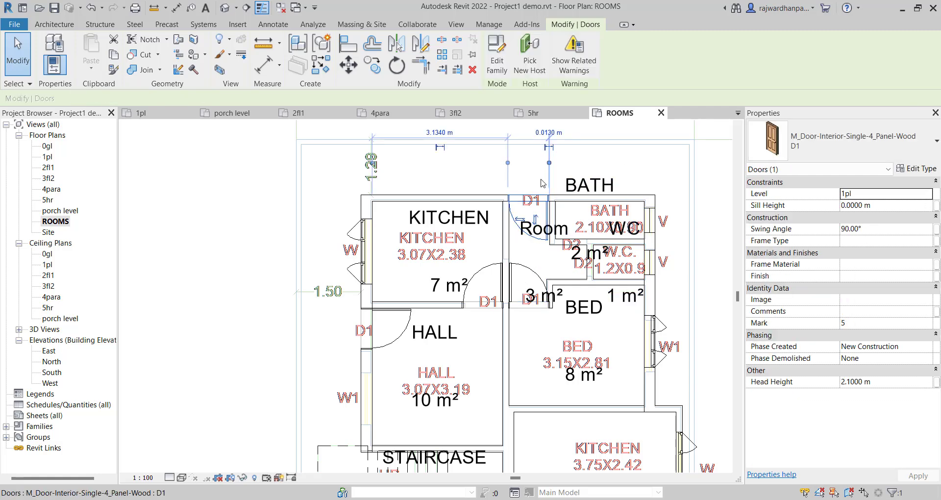
{"action": "key", "text": "Escape"}
{"action": "double_click", "coordinate": [565, 231]}
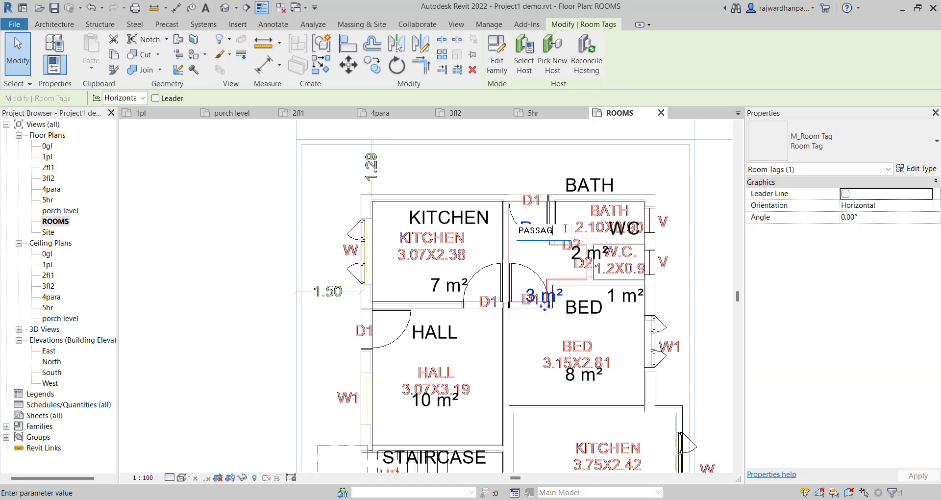
{"action": "key", "text": "Return"}
- Open the M_Room Tag family for editing from the tag of the 12 m² BED room
{"action": "scroll", "coordinate": [490, 206], "scroll_direction": "down", "scroll_amount": 4}
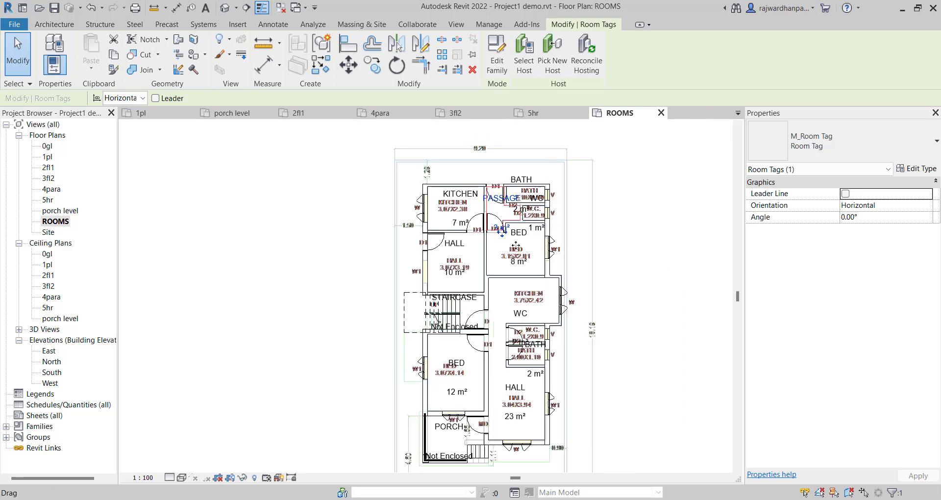
{"action": "scroll", "coordinate": [498, 268], "scroll_direction": "up", "scroll_amount": 4}
{"action": "scroll", "coordinate": [499, 267], "scroll_direction": "down", "scroll_amount": 3}
{"action": "scroll", "coordinate": [444, 332], "scroll_direction": "up", "scroll_amount": 3}
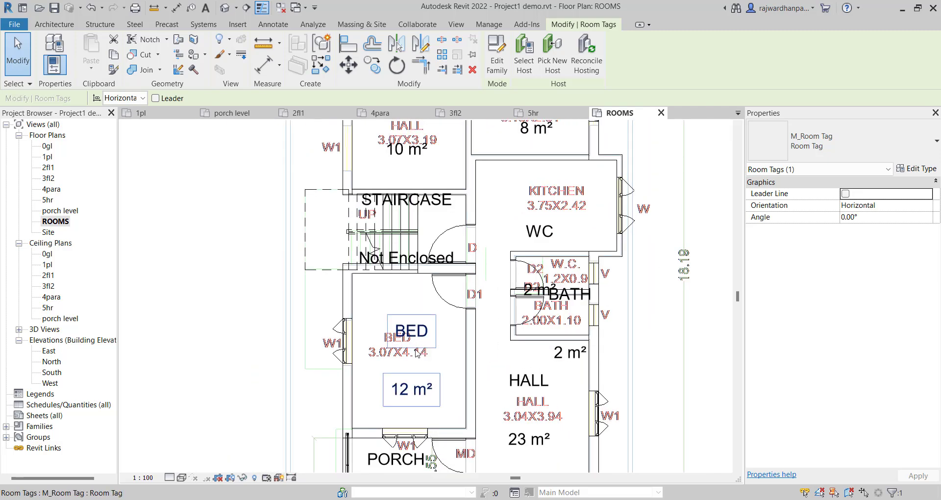
{"action": "left_click", "coordinate": [445, 331]}
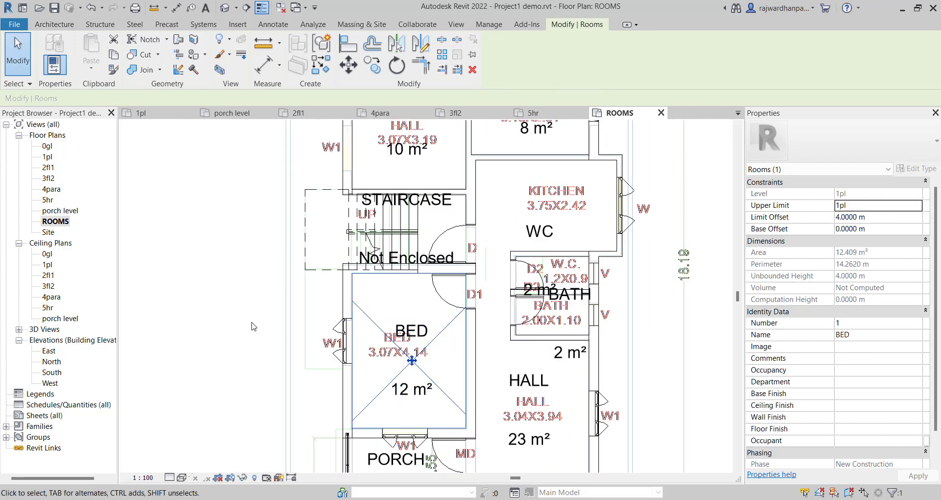
{"action": "key", "text": "Escape"}
{"action": "left_click", "coordinate": [427, 326]}
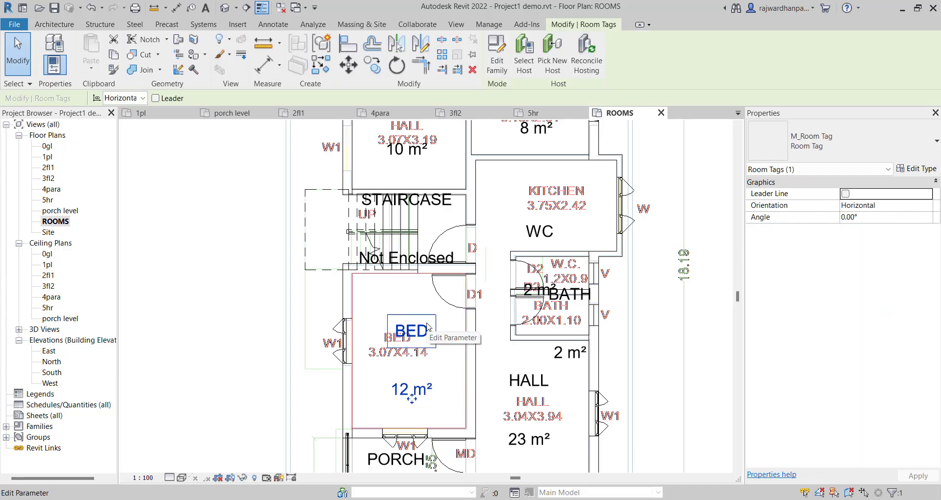
{"action": "left_click", "coordinate": [497, 61]}
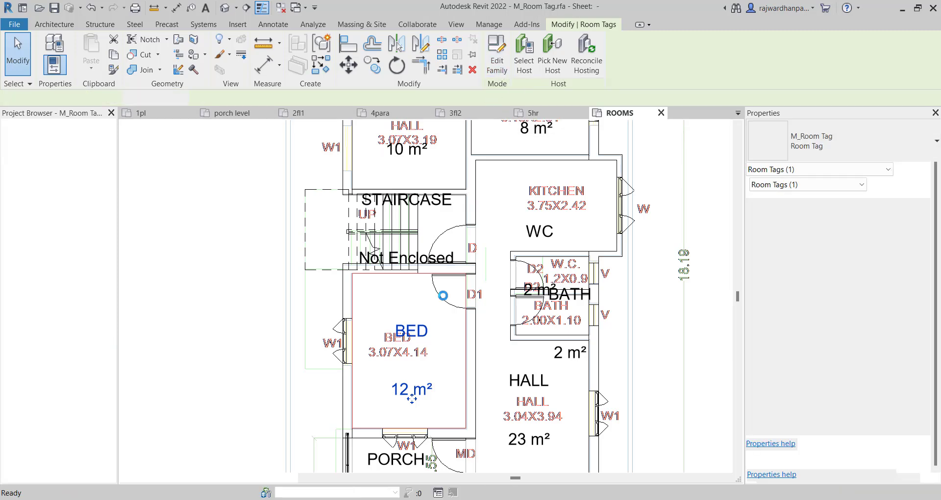
- Delete the room number label (101) and the Volume label from the tag family
{"action": "left_click", "coordinate": [509, 204]}
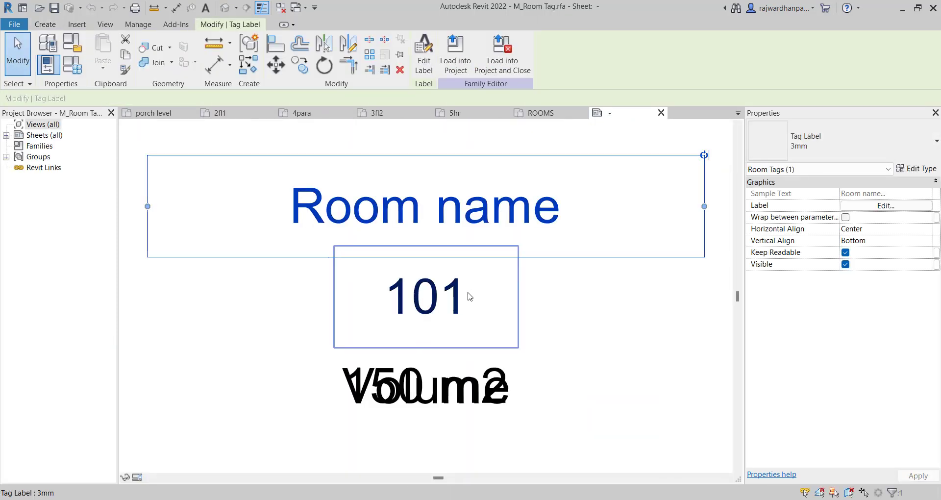
{"action": "left_click", "coordinate": [467, 296]}
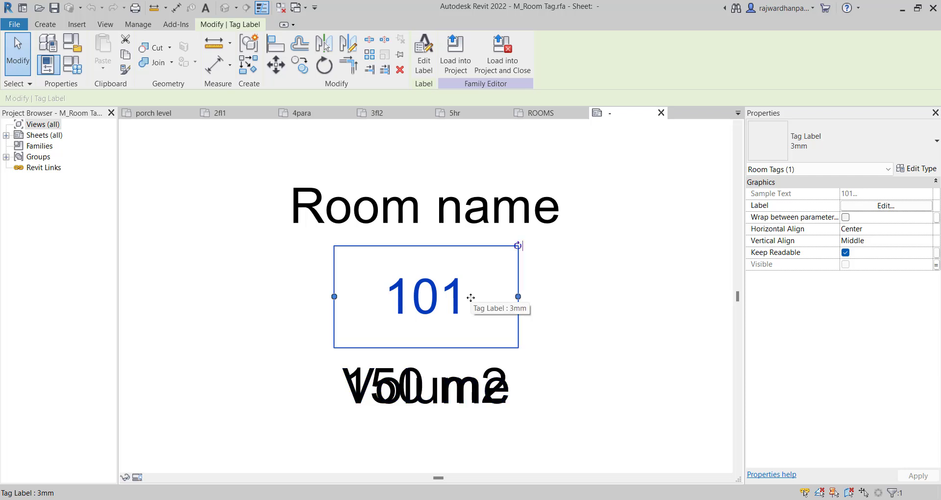
{"action": "key", "text": "Delete"}
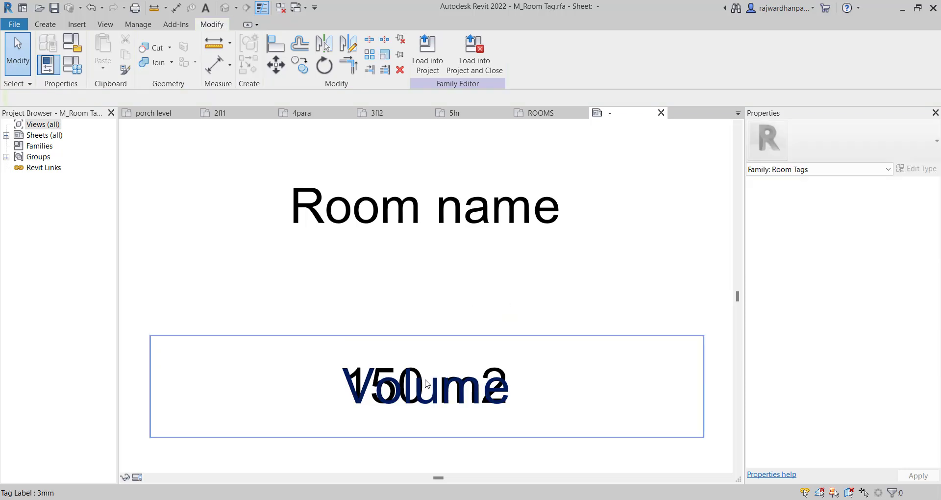
{"action": "left_click", "coordinate": [439, 342]}
{"action": "key", "text": "Delete"}
- Move the 150 m2 area label up beneath the room name label and shift the room name label slightly higher
{"action": "left_click", "coordinate": [441, 409]}
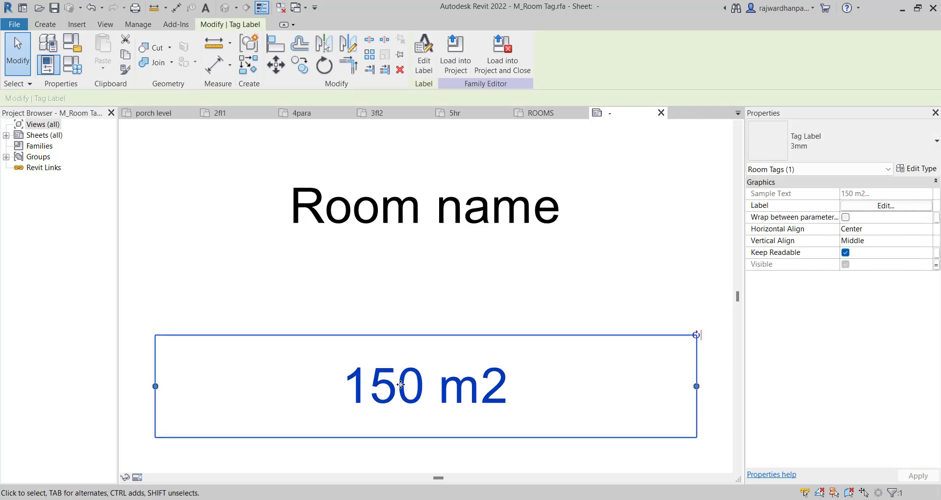
{"action": "left_click_drag", "start_coordinate": [419, 386], "coordinate": [430, 259]}
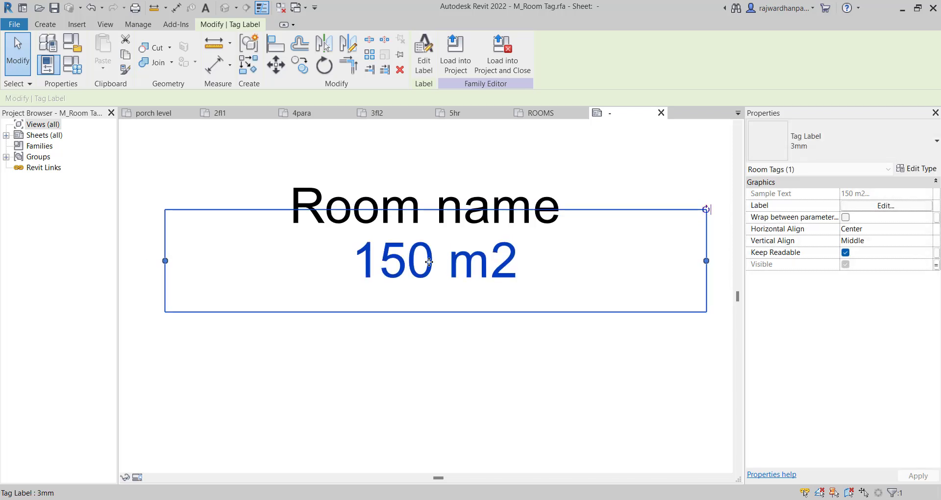
{"action": "key", "text": "Escape"}
{"action": "left_click", "coordinate": [519, 204]}
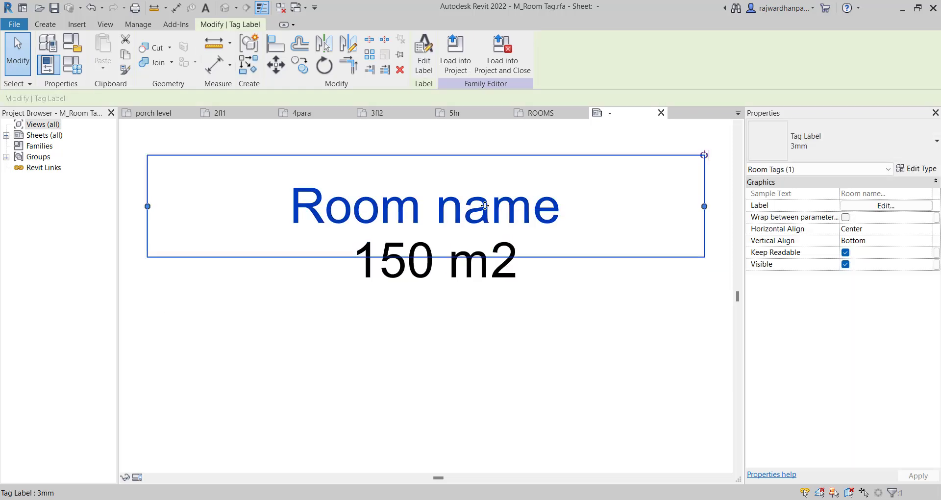
{"action": "left_click_drag", "start_coordinate": [486, 193], "coordinate": [485, 178]}
{"action": "left_click", "coordinate": [529, 285]}
{"action": "left_click", "coordinate": [528, 285]}
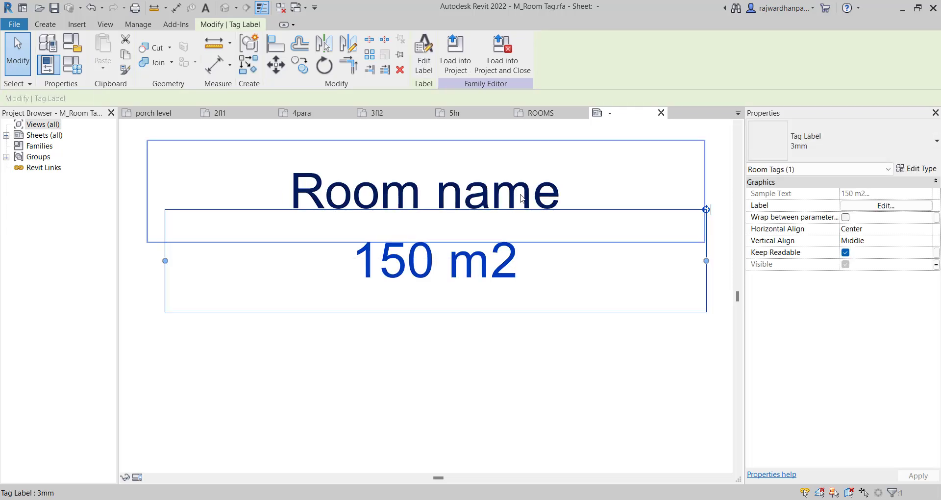
{"action": "left_click", "coordinate": [520, 194]}
{"action": "left_click", "coordinate": [473, 367]}
- Duplicate the room name label's type as 3mm 2 and set its colour to RGB 255-000-128
{"action": "left_click", "coordinate": [515, 217]}
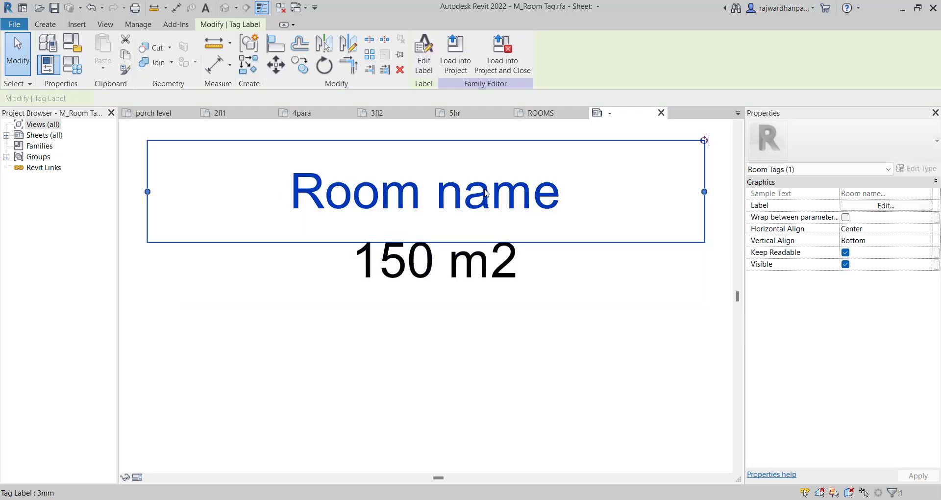
{"action": "left_click", "coordinate": [916, 168]}
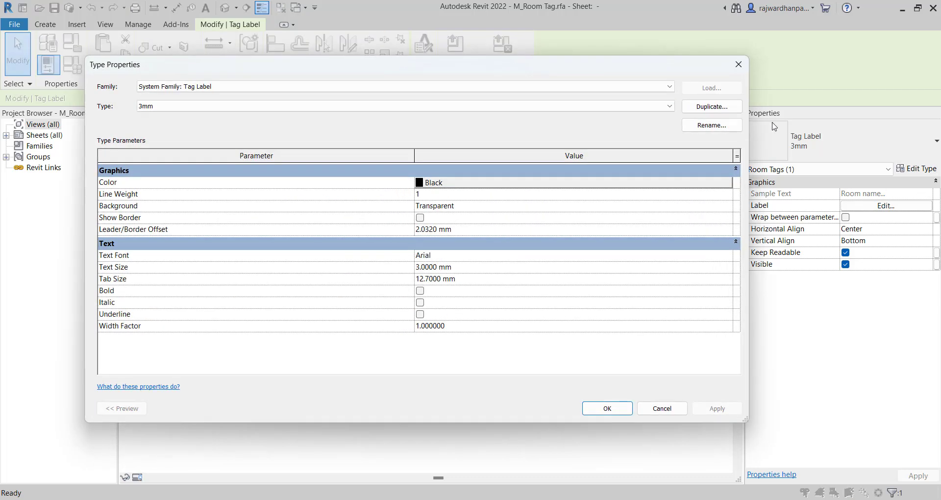
{"action": "left_click", "coordinate": [711, 106]}
{"action": "left_click", "coordinate": [504, 168]}
{"action": "left_click", "coordinate": [458, 183]}
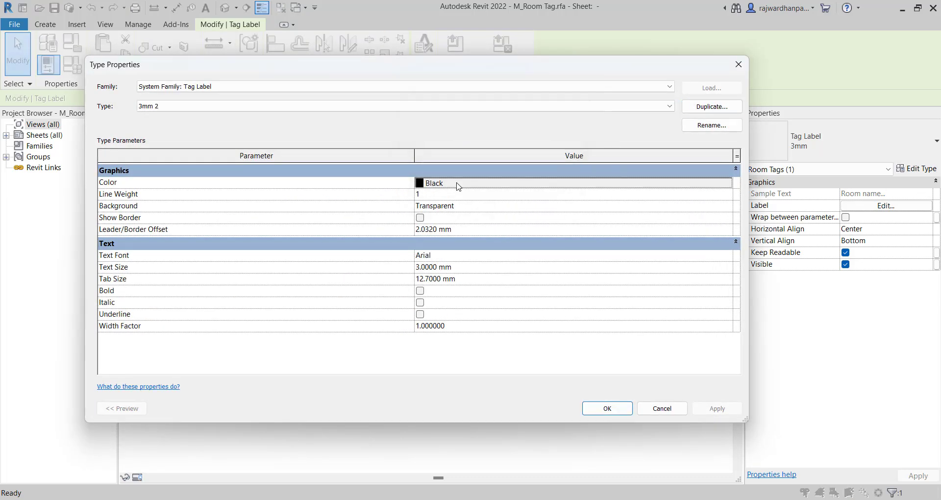
{"action": "left_click", "coordinate": [400, 183]}
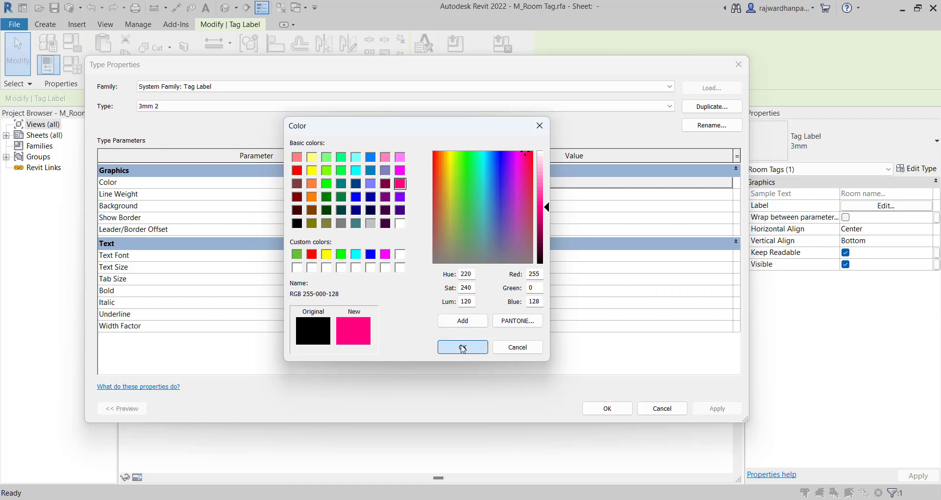
{"action": "left_click", "coordinate": [463, 347]}
{"action": "left_click", "coordinate": [475, 210]}
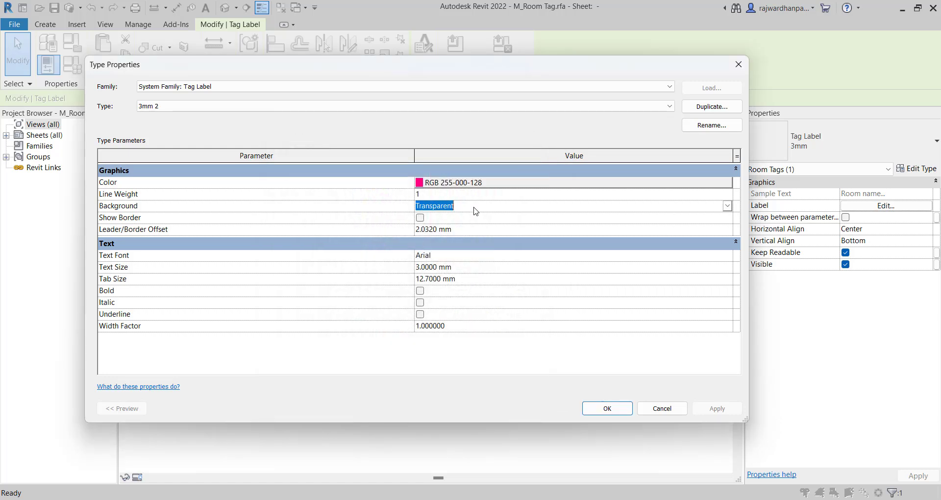
{"action": "left_click", "coordinate": [465, 230]}
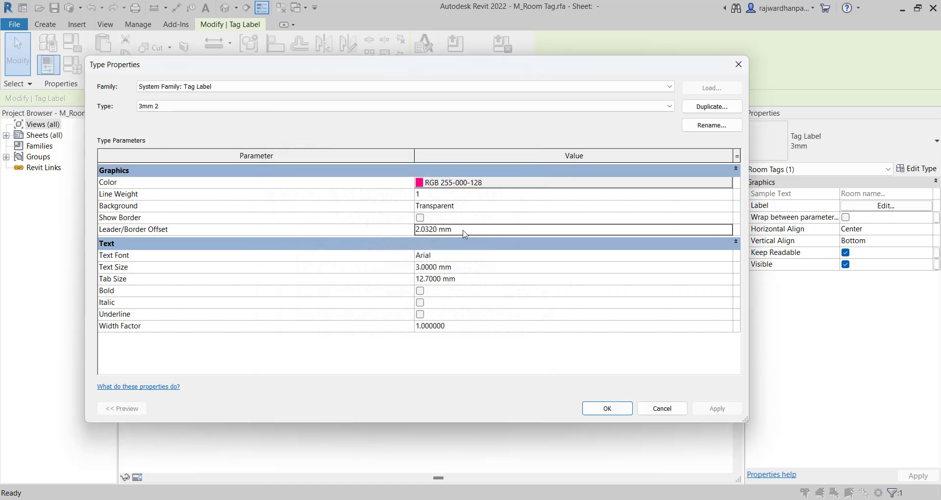
{"action": "left_click", "coordinate": [472, 256]}
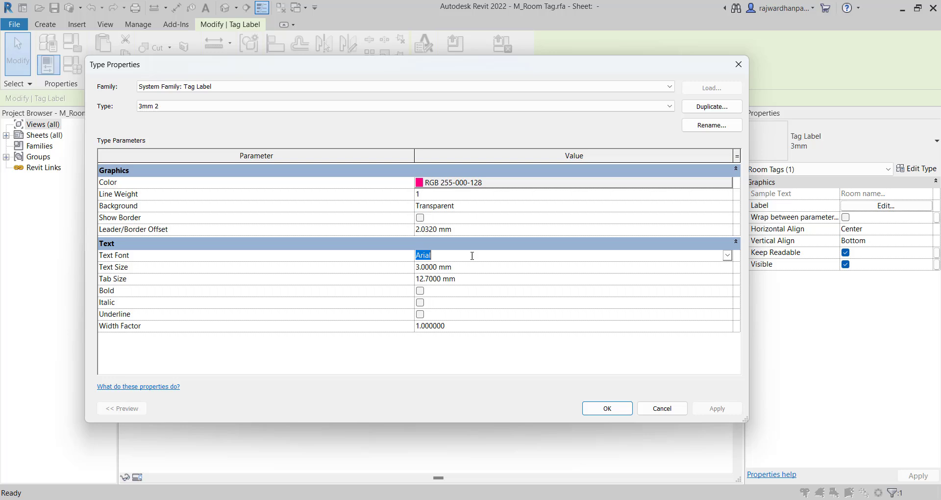
{"action": "left_click", "coordinate": [727, 255]}
{"action": "left_click", "coordinate": [727, 256]}
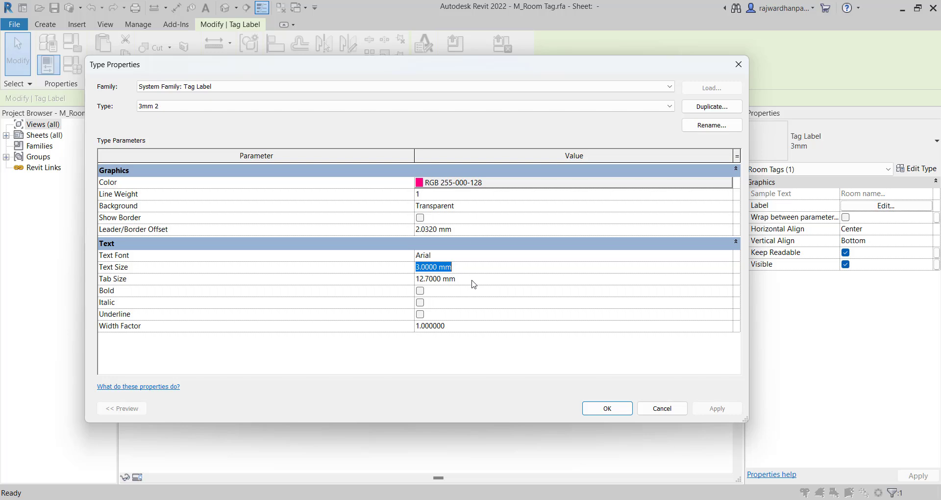
{"action": "left_click", "coordinate": [473, 284]}
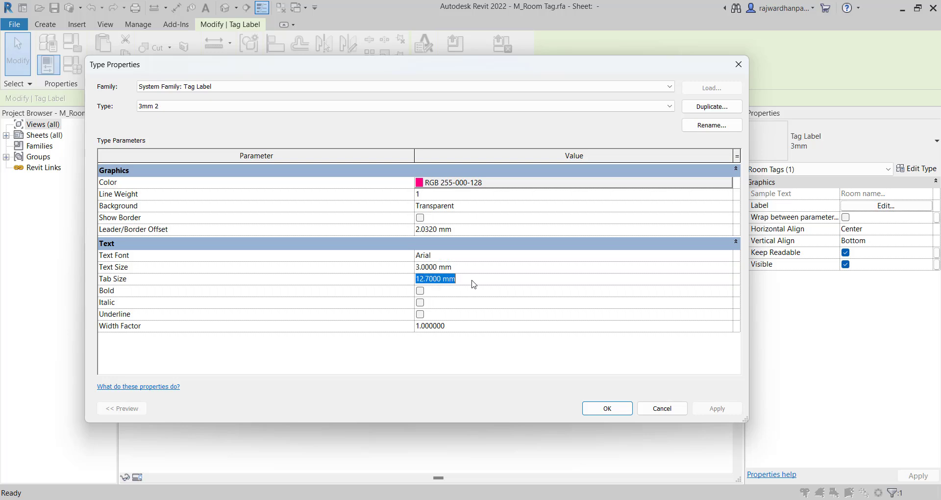
- Apply the label type changes and load the tag family into the project, overwriting the existing version and its parameter values
{"action": "left_click", "coordinate": [620, 415]}
{"action": "left_click", "coordinate": [556, 368]}
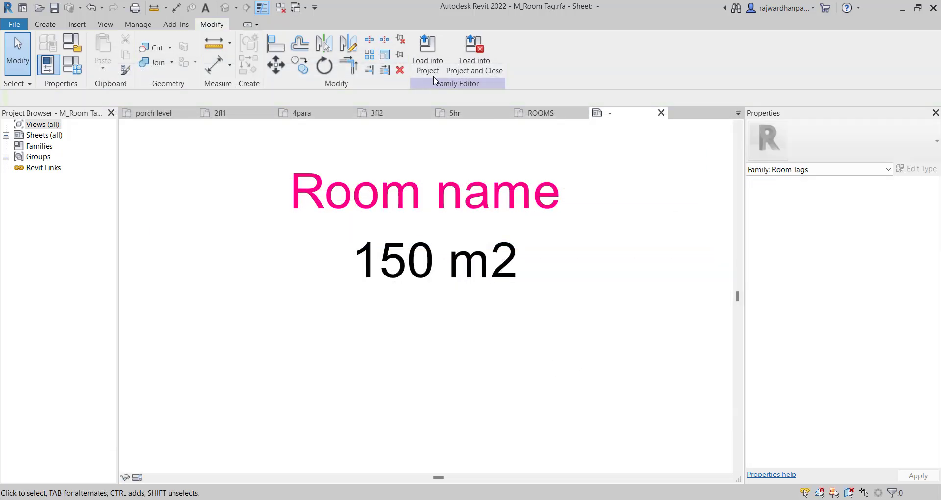
{"action": "left_click", "coordinate": [427, 61]}
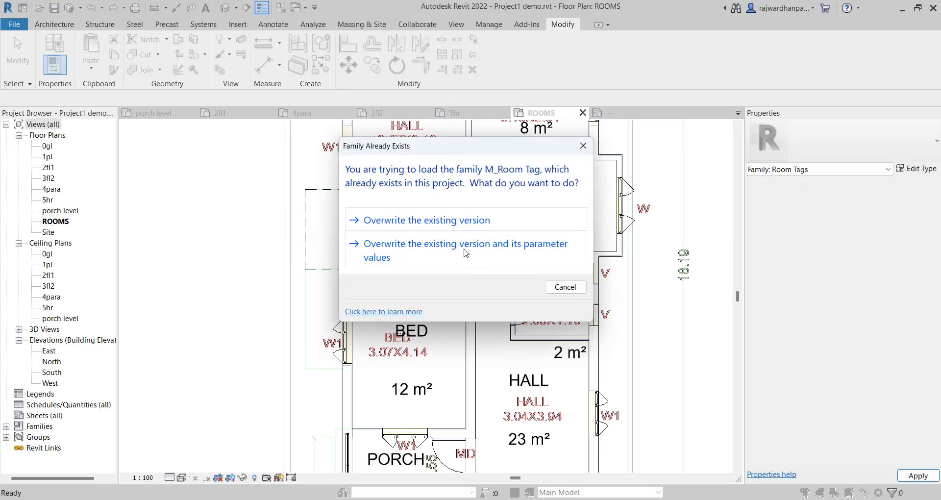
{"action": "left_click", "coordinate": [463, 249]}
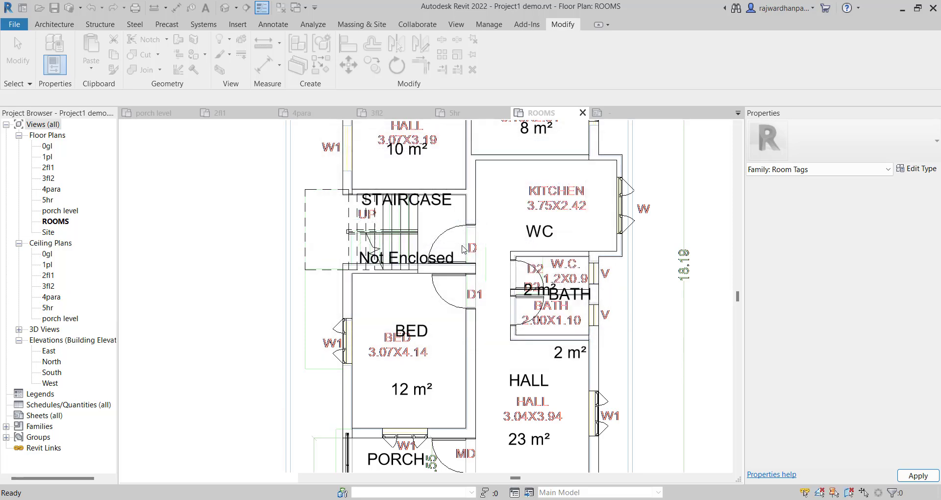
- Move the BED tag of the 12 m² room above the underlying BED 3.07X4.14 drawing label
{"action": "scroll", "coordinate": [559, 238], "scroll_direction": "down", "scroll_amount": 2}
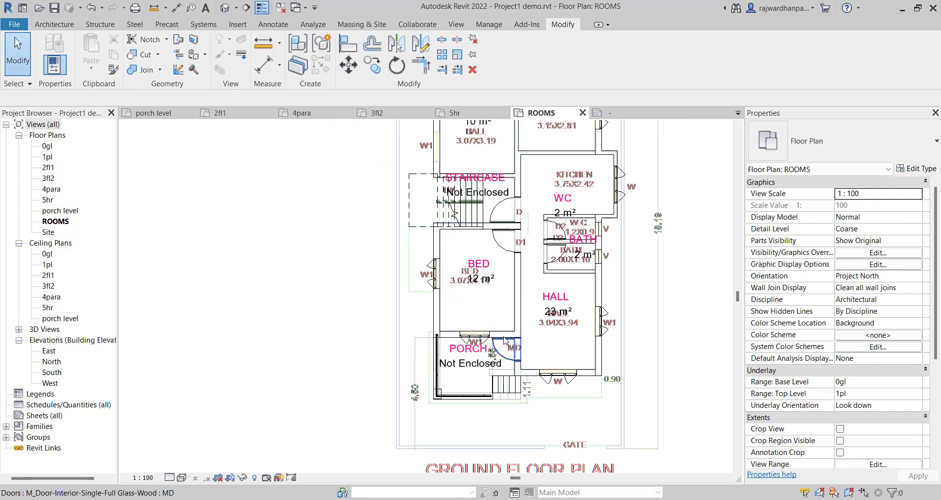
{"action": "scroll", "coordinate": [431, 257], "scroll_direction": "up", "scroll_amount": 6}
{"action": "left_click", "coordinate": [431, 256]}
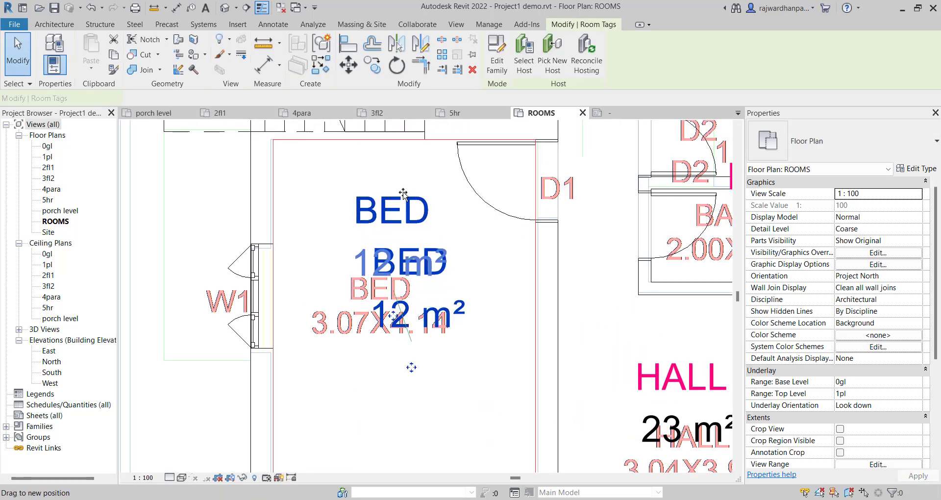
{"action": "scroll", "coordinate": [411, 343], "scroll_direction": "down", "scroll_amount": 2}
{"action": "left_click", "coordinate": [244, 322]}
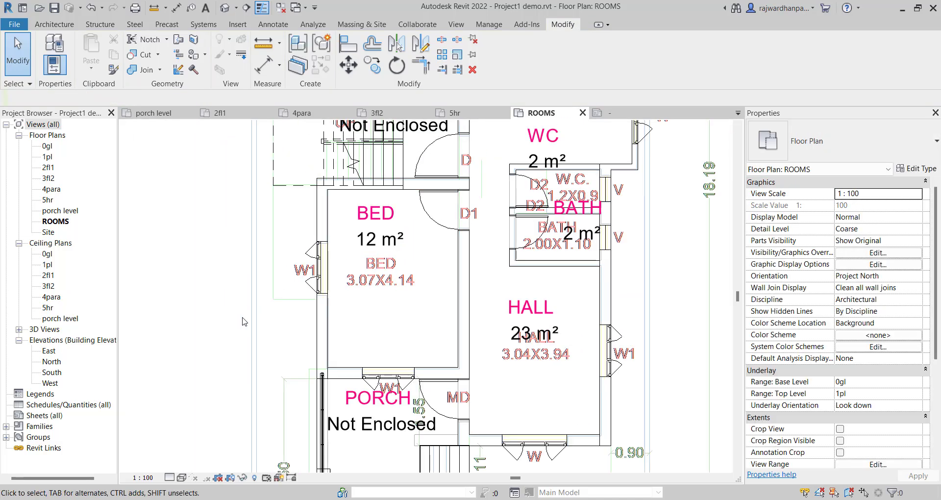
{"action": "scroll", "coordinate": [244, 322], "scroll_direction": "down", "scroll_amount": 2}
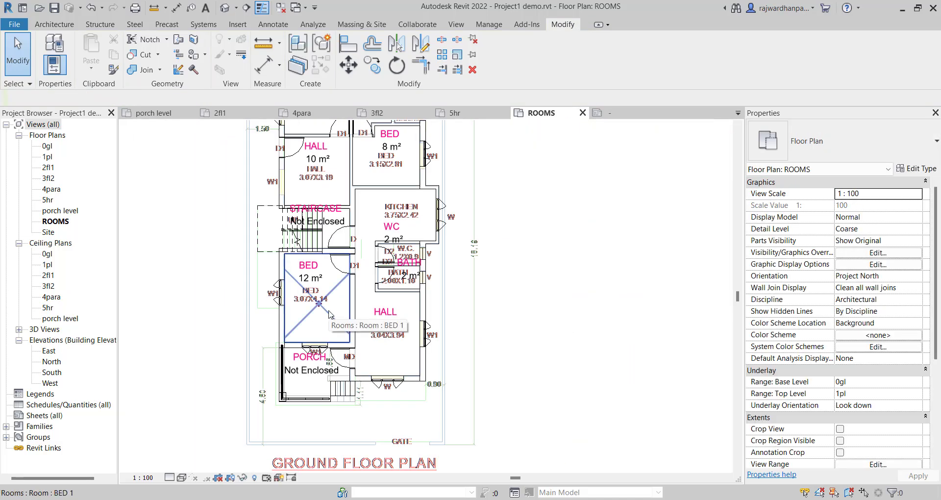
{"action": "double_click", "coordinate": [377, 308]}
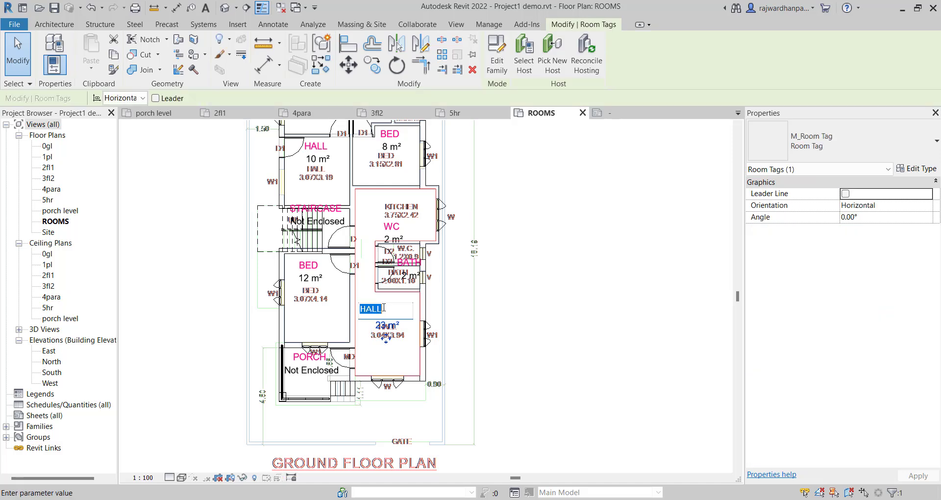
{"action": "left_click", "coordinate": [418, 308]}
{"action": "left_click", "coordinate": [507, 314]}
- Enclose the PORCH room with room separation lines along its two railing sides and around the edge of the entry steps
{"action": "scroll", "coordinate": [358, 365], "scroll_direction": "up", "scroll_amount": 5}
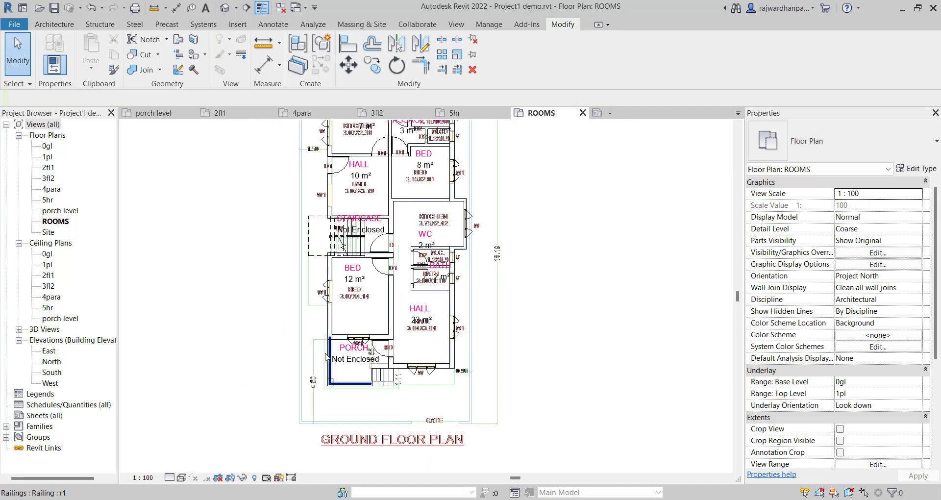
{"action": "middle_click_drag", "start_coordinate": [358, 365], "coordinate": [374, 281]}
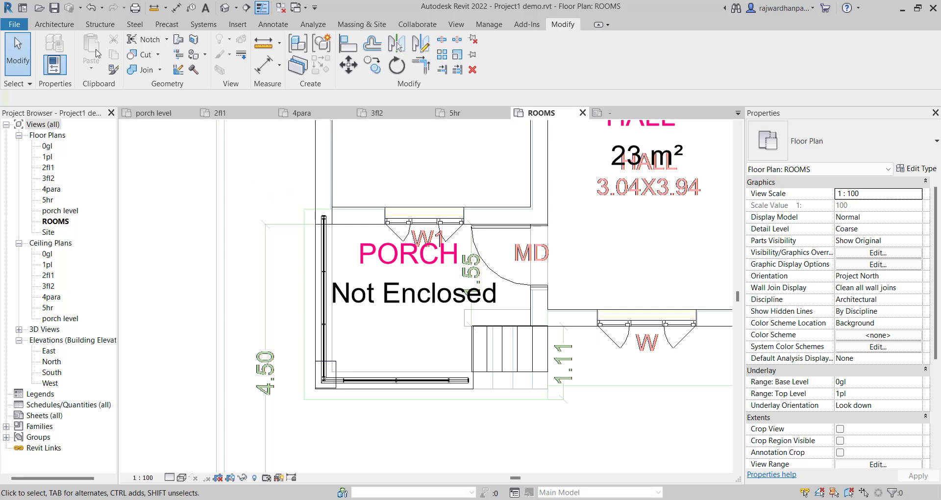
{"action": "left_click", "coordinate": [62, 26]}
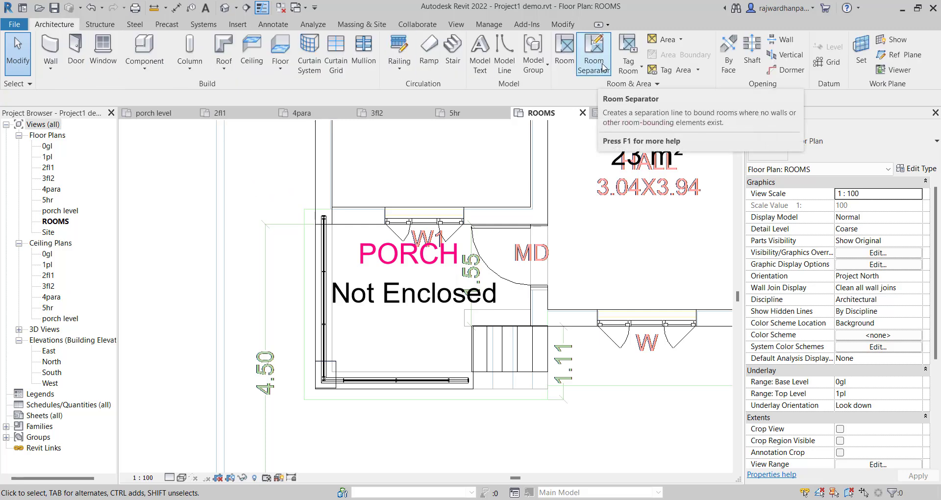
{"action": "left_click", "coordinate": [603, 68]}
{"action": "scroll", "coordinate": [326, 223], "scroll_direction": "up", "scroll_amount": 1}
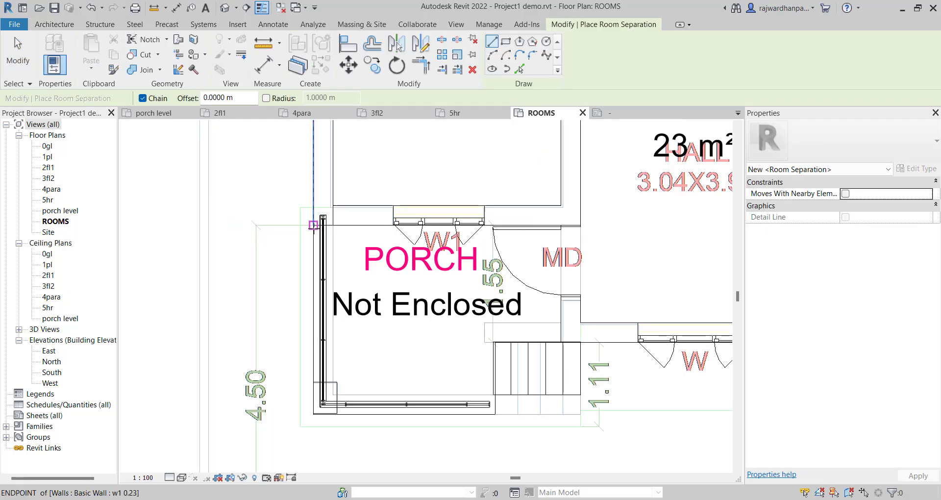
{"action": "scroll", "coordinate": [303, 326], "scroll_direction": "up", "scroll_amount": 2}
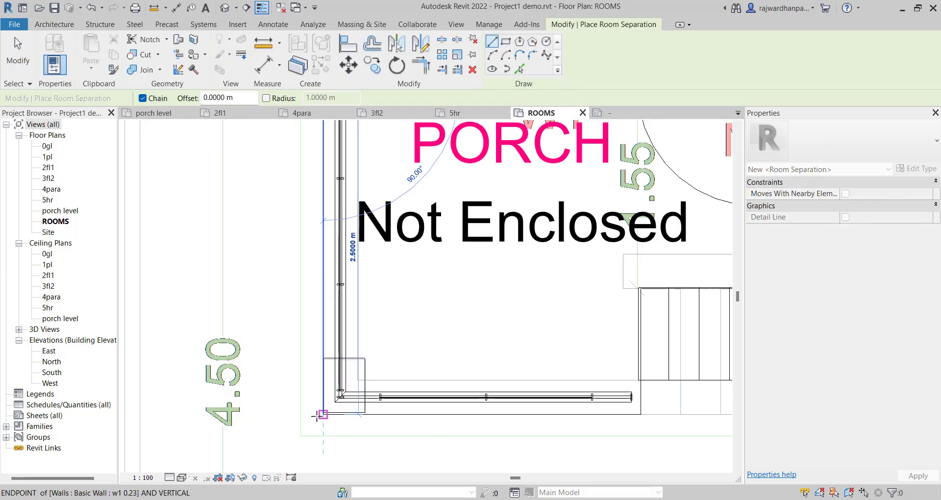
{"action": "scroll", "coordinate": [271, 417], "scroll_direction": "down", "scroll_amount": 2}
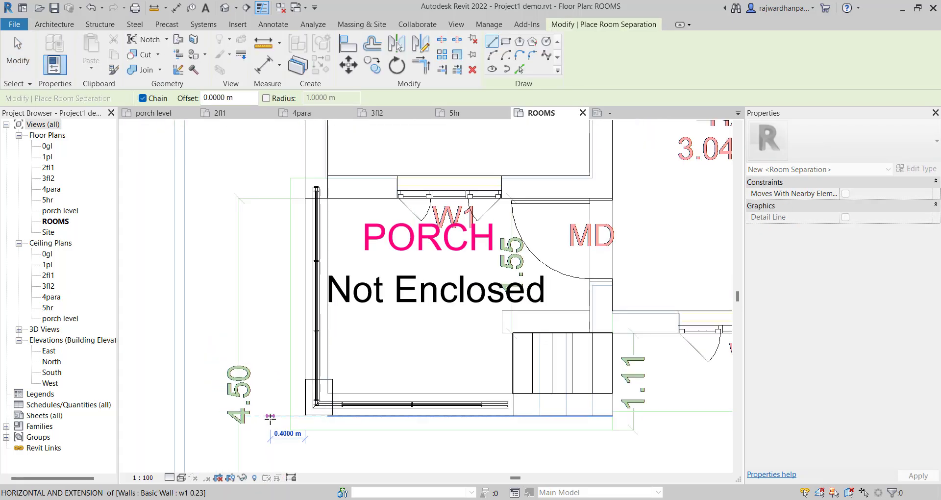
{"action": "left_click", "coordinate": [513, 416]}
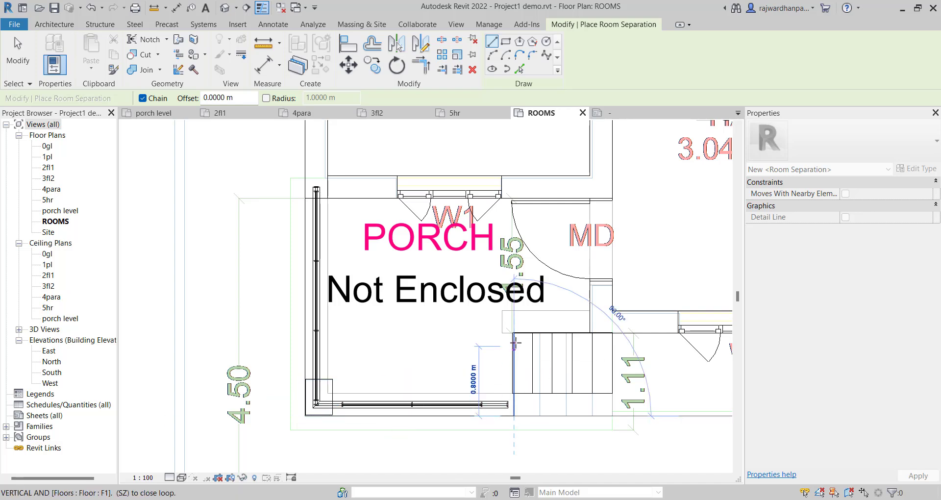
{"action": "left_click", "coordinate": [598, 335]}
{"action": "key", "text": "Escape"}
{"action": "key", "text": "Escape"}
{"action": "scroll", "coordinate": [406, 382], "scroll_direction": "down", "scroll_amount": 2}
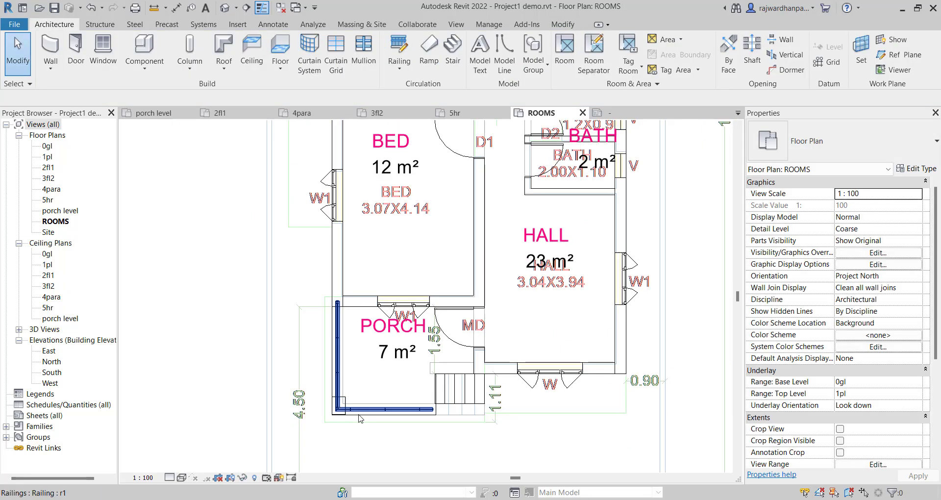
- Move the PORCH room tag slightly lower in the porch, clear of the W1 window label
{"action": "scroll", "coordinate": [405, 370], "scroll_direction": "up", "scroll_amount": 2}
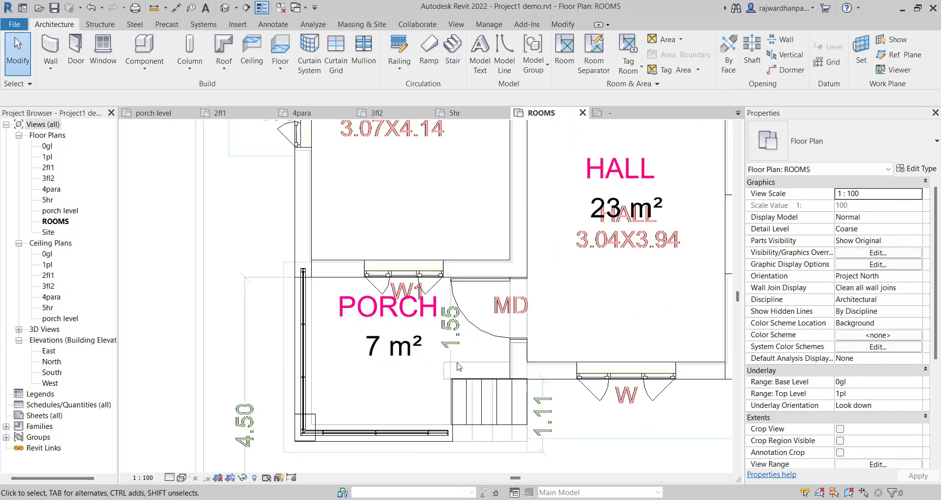
{"action": "left_click", "coordinate": [399, 349]}
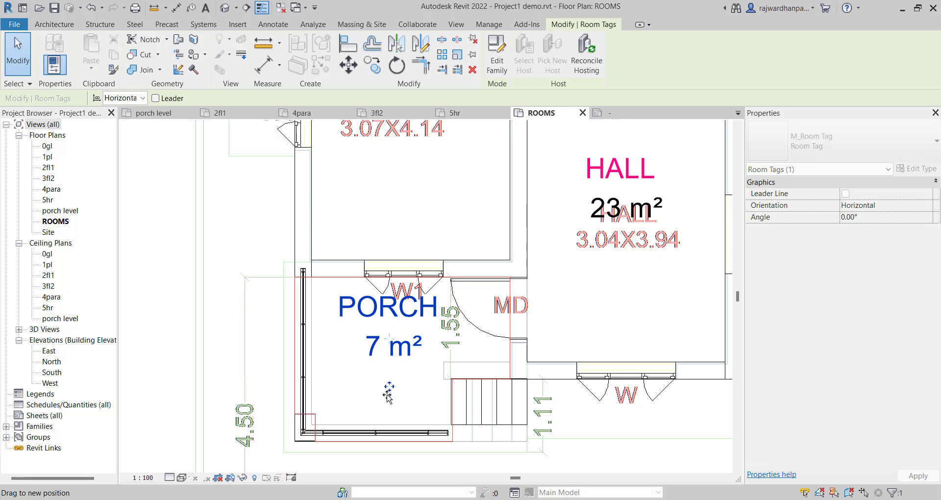
{"action": "left_click_drag", "start_coordinate": [389, 391], "coordinate": [390, 410]}
{"action": "left_click", "coordinate": [215, 342]}
{"action": "scroll", "coordinate": [309, 422], "scroll_direction": "down", "scroll_amount": 5}
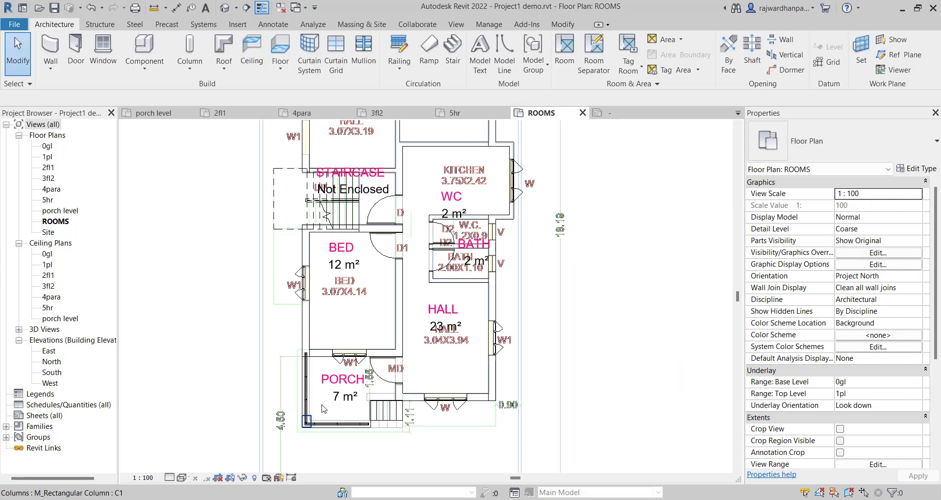
{"action": "scroll", "coordinate": [348, 250], "scroll_direction": "up", "scroll_amount": 4}
{"action": "scroll", "coordinate": [348, 250], "scroll_direction": "up", "scroll_amount": 3}
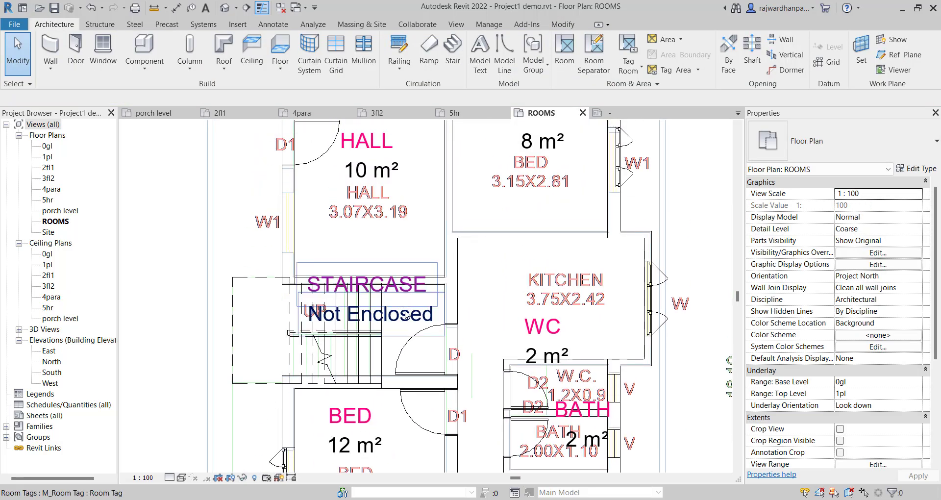
{"action": "left_click", "coordinate": [410, 319]}
{"action": "key", "text": "Escape"}
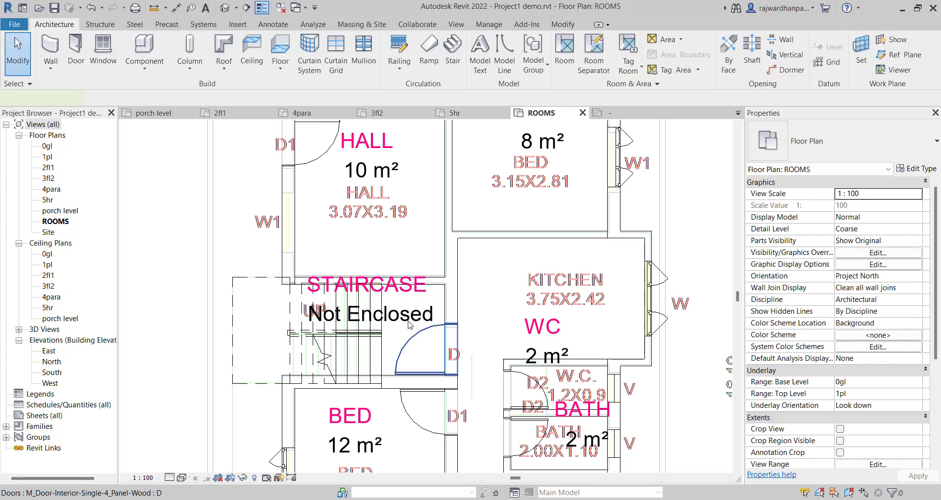
{"action": "left_click", "coordinate": [411, 331]}
{"action": "key", "text": "Escape"}
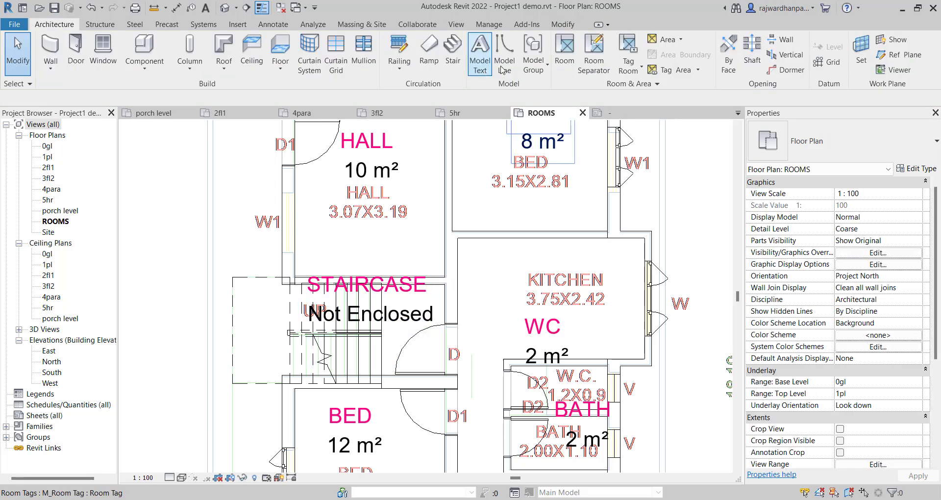
- Draw a rectangular room separation boundary around the STAIRCASE, from the outer corner of the landing to the opposite wall corner near the door
{"action": "left_click", "coordinate": [594, 52]}
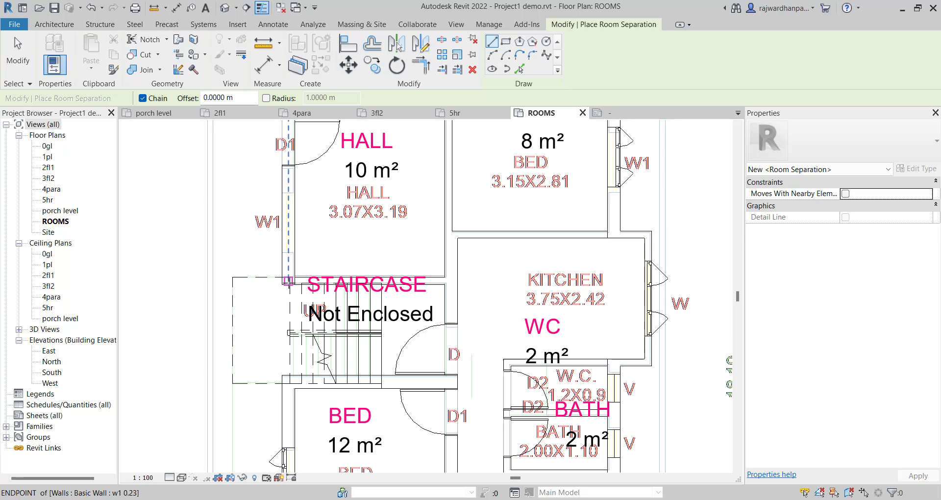
{"action": "scroll", "coordinate": [288, 280], "scroll_direction": "up", "scroll_amount": 3}
{"action": "scroll", "coordinate": [288, 280], "scroll_direction": "down", "scroll_amount": 2}
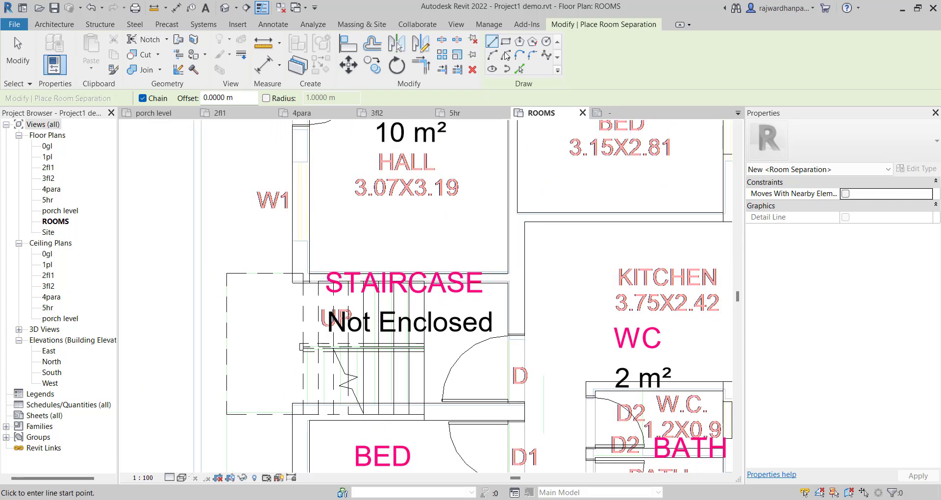
{"action": "left_click", "coordinate": [505, 41]}
{"action": "left_click", "coordinate": [227, 274]}
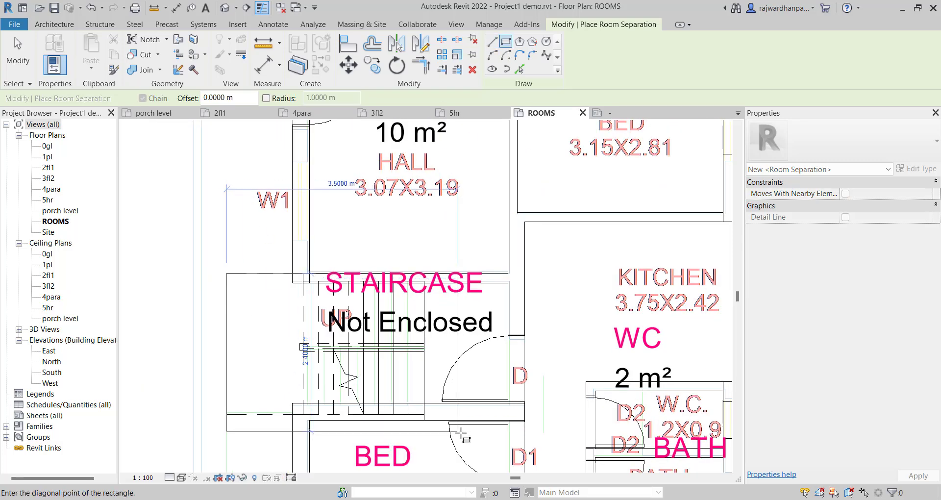
{"action": "left_click", "coordinate": [516, 422]}
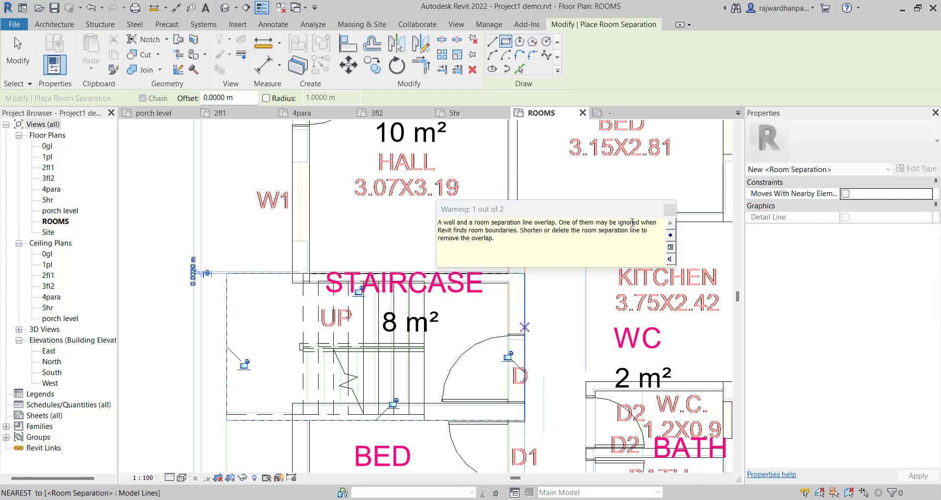
{"action": "left_click", "coordinate": [669, 210]}
- Move the STAIRCASE room tag lower so its name sits inside the stair room instead of on the wall
{"action": "scroll", "coordinate": [341, 359], "scroll_direction": "down", "scroll_amount": 3}
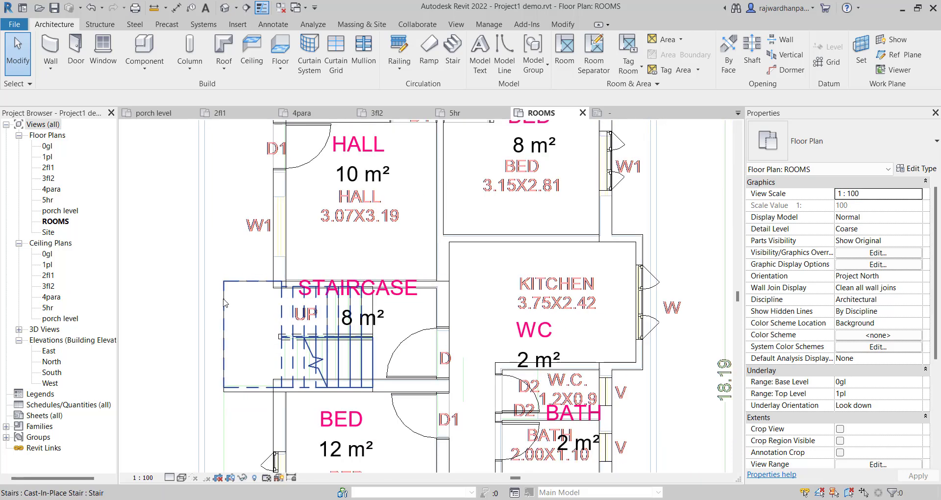
{"action": "left_click", "coordinate": [323, 349]}
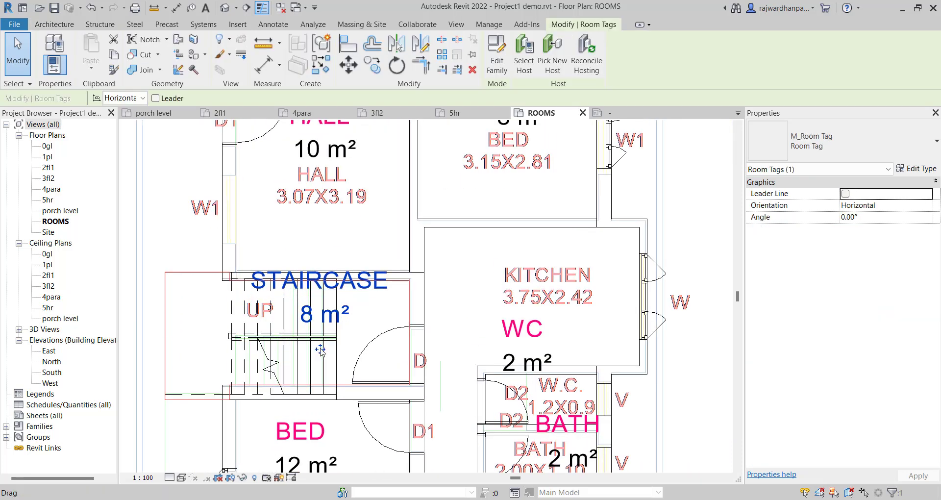
{"action": "left_click_drag", "start_coordinate": [320, 350], "coordinate": [320, 374]}
{"action": "left_click", "coordinate": [446, 331]}
{"action": "scroll", "coordinate": [446, 331], "scroll_direction": "down", "scroll_amount": 2}
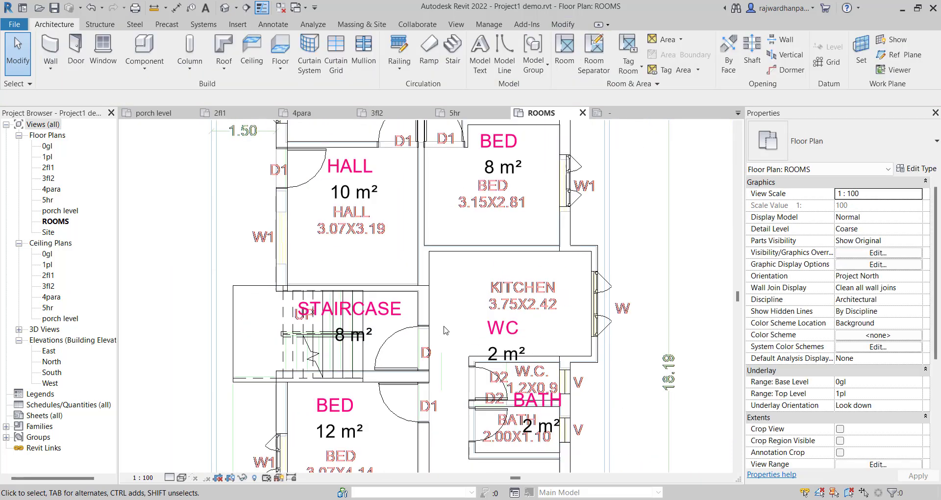
- Move the PASSAGE room tag lower, between the kitchen and the small W.C
{"action": "scroll", "coordinate": [446, 331], "scroll_direction": "down", "scroll_amount": 2}
{"action": "scroll", "coordinate": [252, 245], "scroll_direction": "down", "scroll_amount": 1}
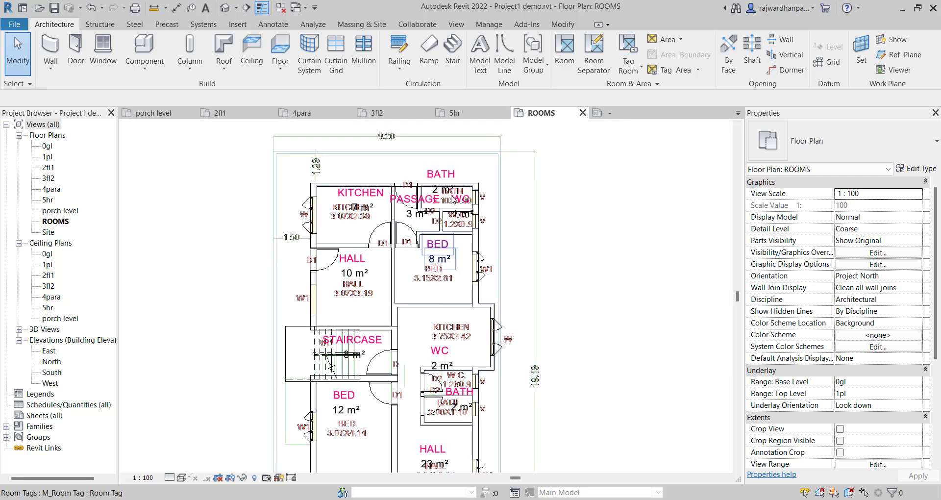
{"action": "scroll", "coordinate": [444, 197], "scroll_direction": "up", "scroll_amount": 4}
{"action": "left_click", "coordinate": [400, 292]}
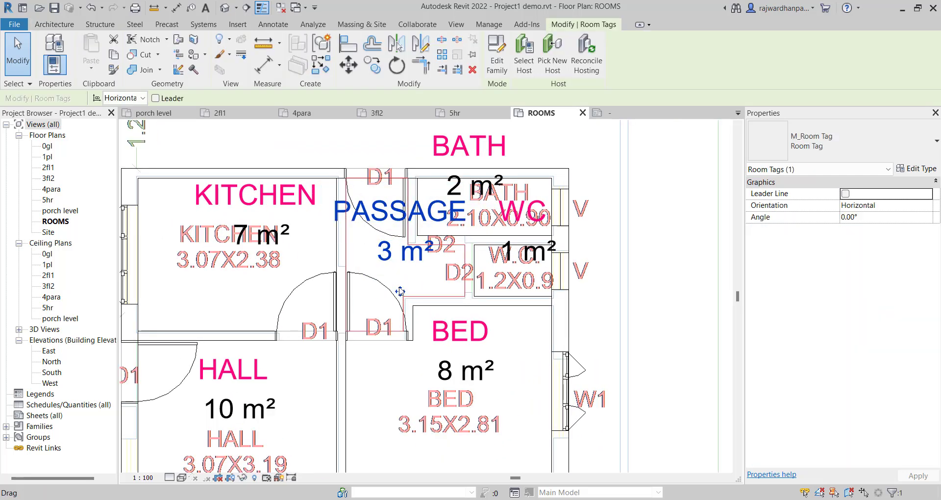
{"action": "left_click_drag", "start_coordinate": [400, 291], "coordinate": [391, 346]}
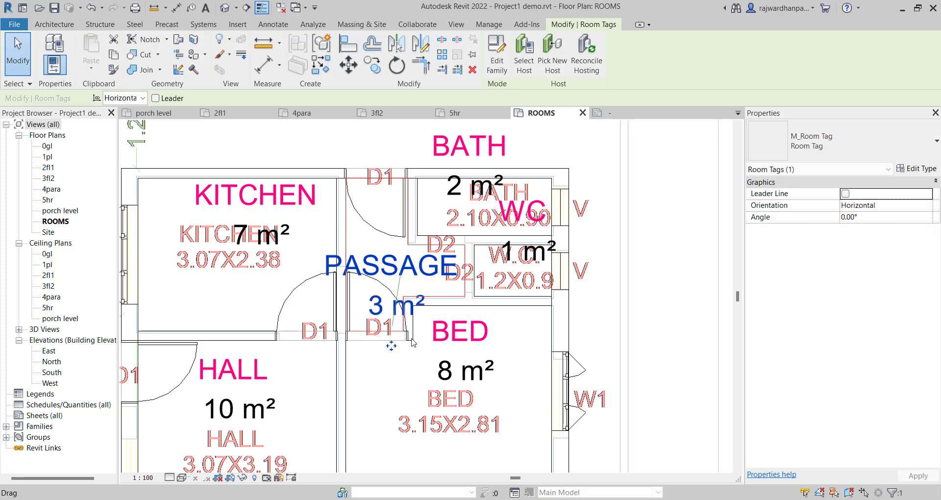
{"action": "key", "text": "Escape"}
{"action": "left_click", "coordinate": [523, 293]}
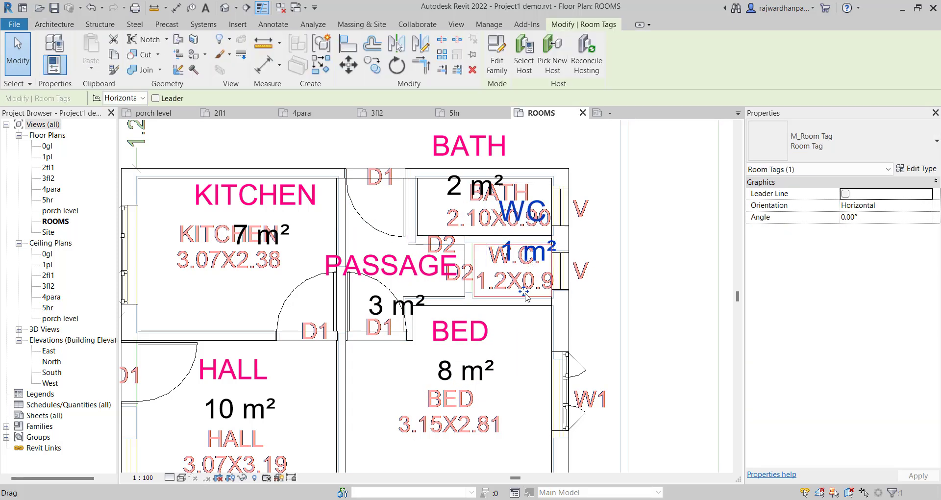
{"action": "left_click_drag", "start_coordinate": [525, 294], "coordinate": [513, 338]}
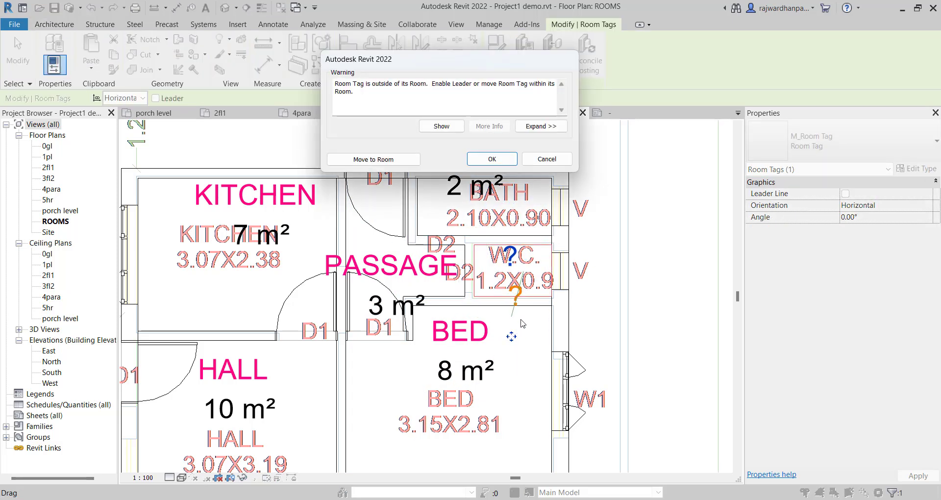
{"action": "left_click", "coordinate": [546, 158]}
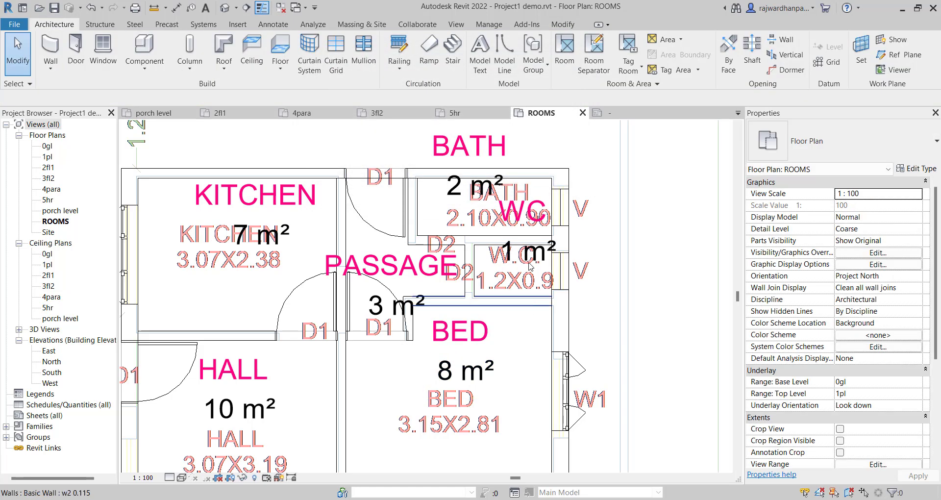
- Move the WC tag of the 1 m² room down over its own room beside the passage
{"action": "left_click", "coordinate": [523, 294]}
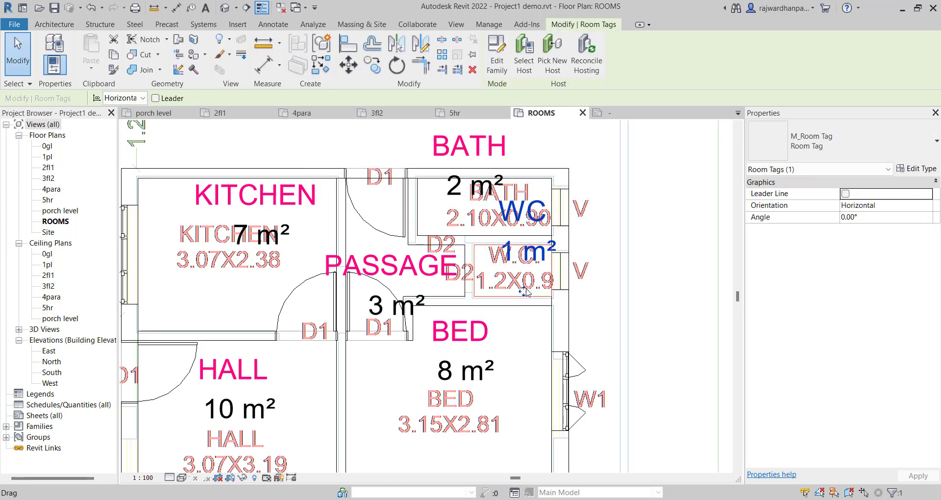
{"action": "left_click_drag", "start_coordinate": [525, 292], "coordinate": [513, 318]}
{"action": "key", "text": "Escape"}
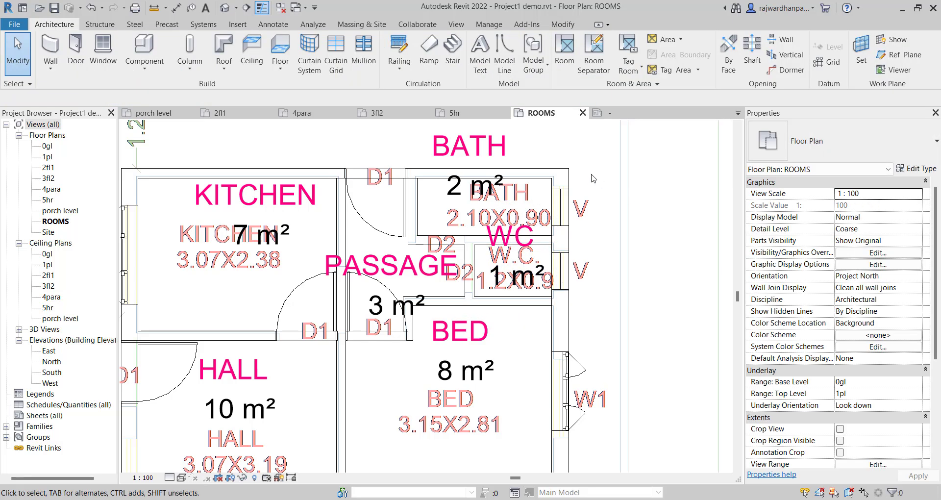
{"action": "left_click", "coordinate": [481, 150]}
{"action": "left_click_drag", "start_coordinate": [481, 150], "coordinate": [469, 261]}
{"action": "left_click", "coordinate": [551, 158]}
- Move the BATH tag beside the passage down so its name lies on the bathroom's upper wall
{"action": "left_click", "coordinate": [482, 157]}
{"action": "left_click_drag", "start_coordinate": [473, 226], "coordinate": [470, 250]}
{"action": "key", "text": "Escape"}
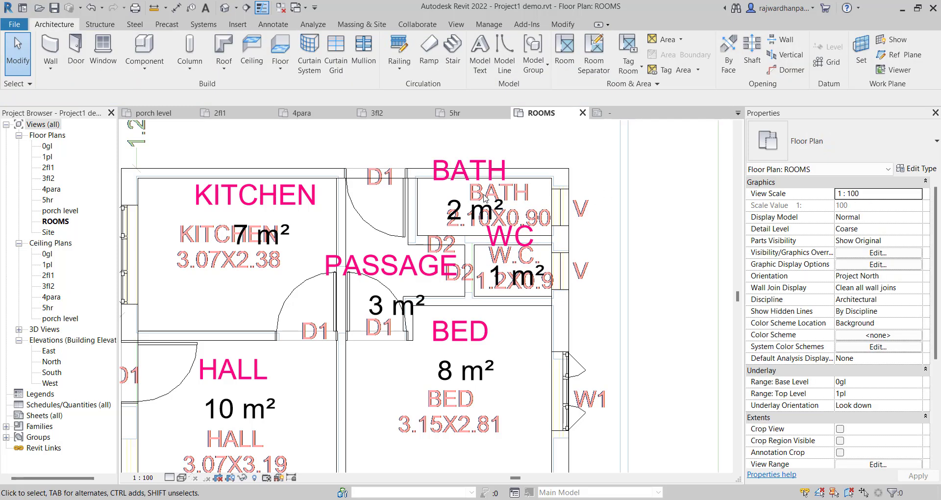
- Open the color scheme settings for rooms and areas and set the scheme category to Rooms
{"action": "scroll", "coordinate": [412, 183], "scroll_direction": "down", "scroll_amount": 3}
{"action": "middle_click_drag", "start_coordinate": [371, 438], "coordinate": [387, 363]}
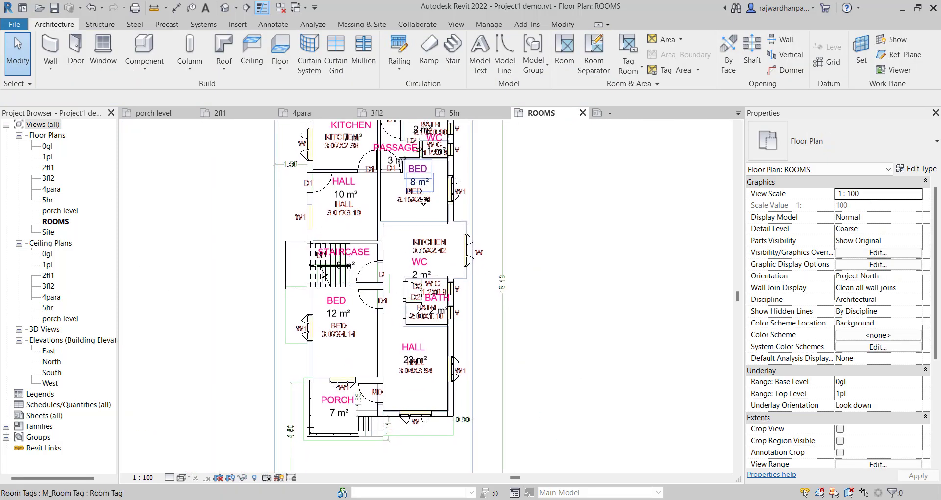
{"action": "scroll", "coordinate": [401, 266], "scroll_direction": "down", "scroll_amount": 1}
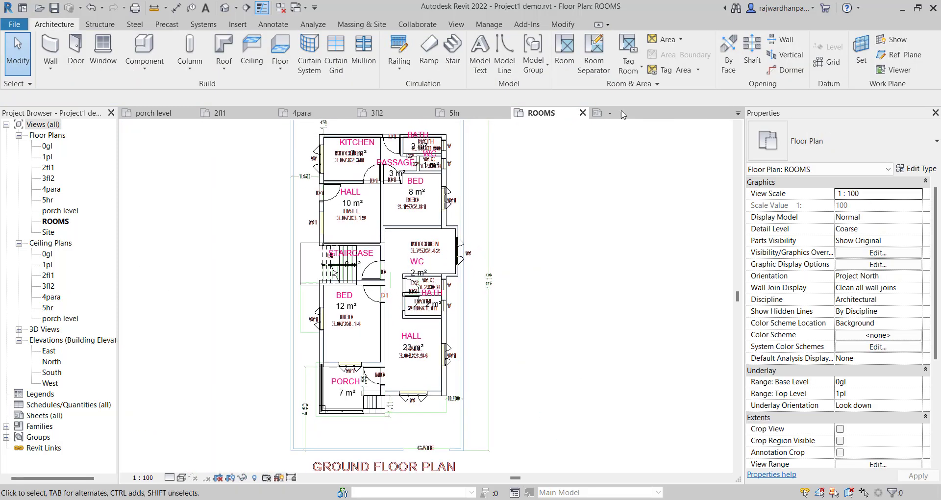
{"action": "left_click", "coordinate": [641, 87]}
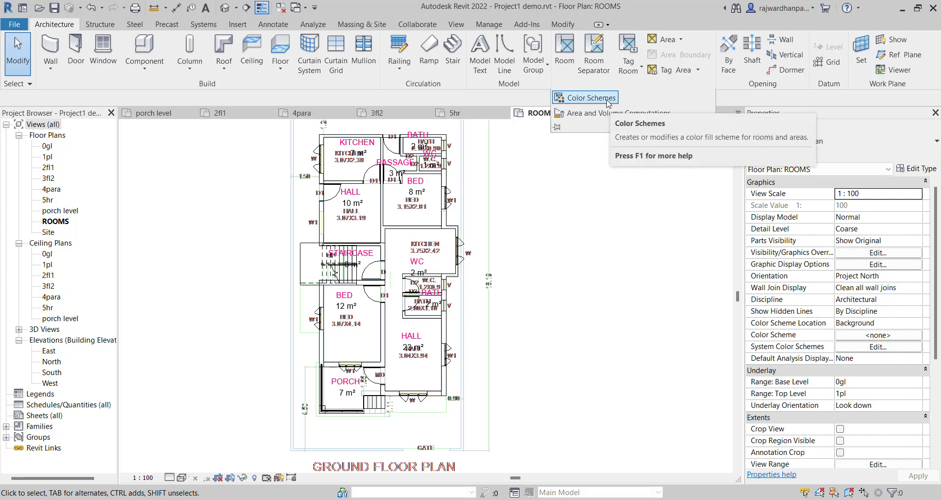
{"action": "left_click", "coordinate": [608, 100]}
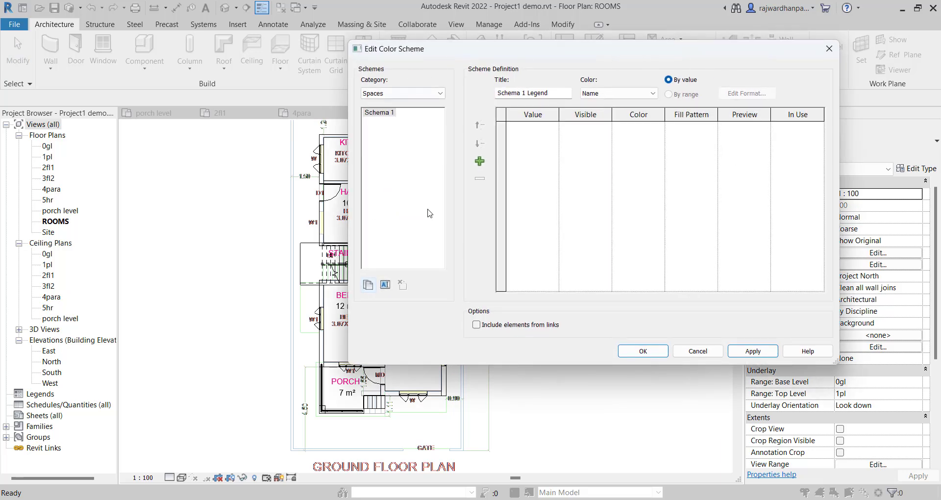
{"action": "left_click", "coordinate": [418, 95]}
{"action": "left_click", "coordinate": [387, 144]}
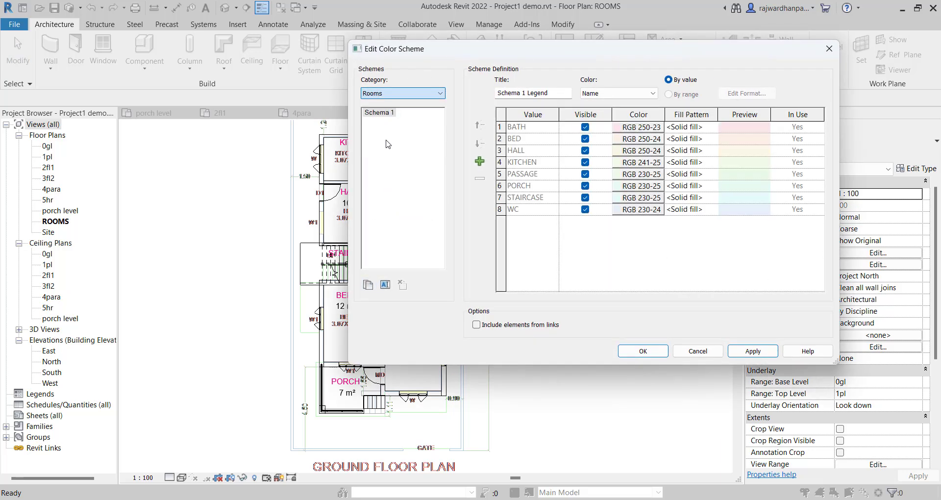
- Select the Name color scheme for rooms
{"action": "left_click", "coordinate": [379, 121]}
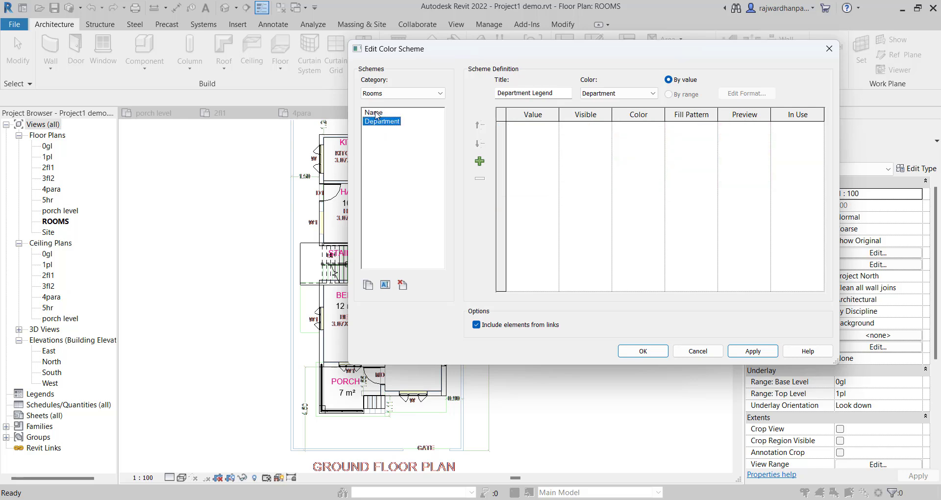
{"action": "left_click", "coordinate": [375, 113]}
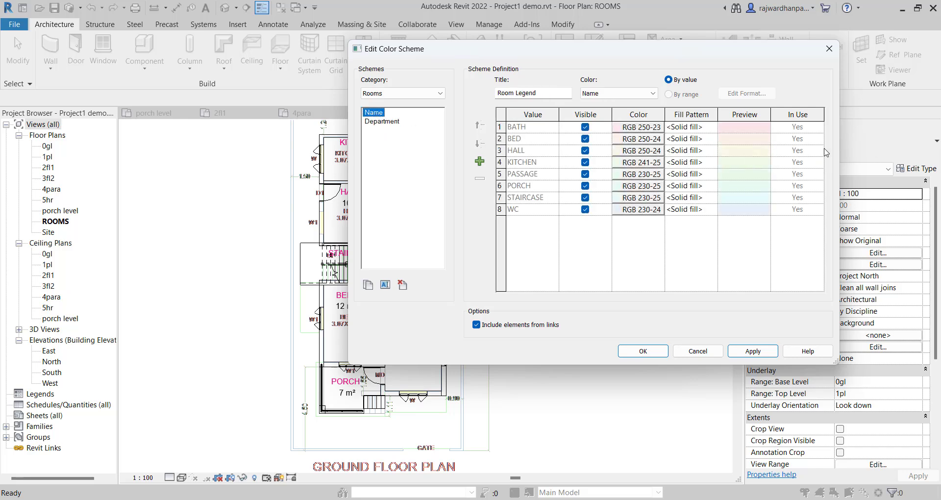
{"action": "left_click", "coordinate": [734, 132]}
{"action": "left_click", "coordinate": [715, 129]}
{"action": "left_click", "coordinate": [712, 127]}
{"action": "left_click", "coordinate": [705, 147]}
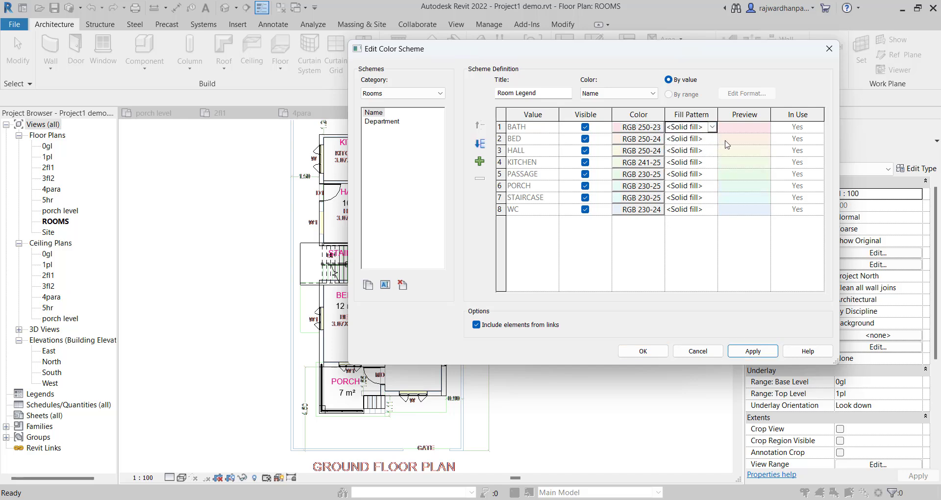
- Darken the BATH color to a medium pink-red and the BED color to orange, RGB 228-174-120
{"action": "left_click", "coordinate": [641, 128]}
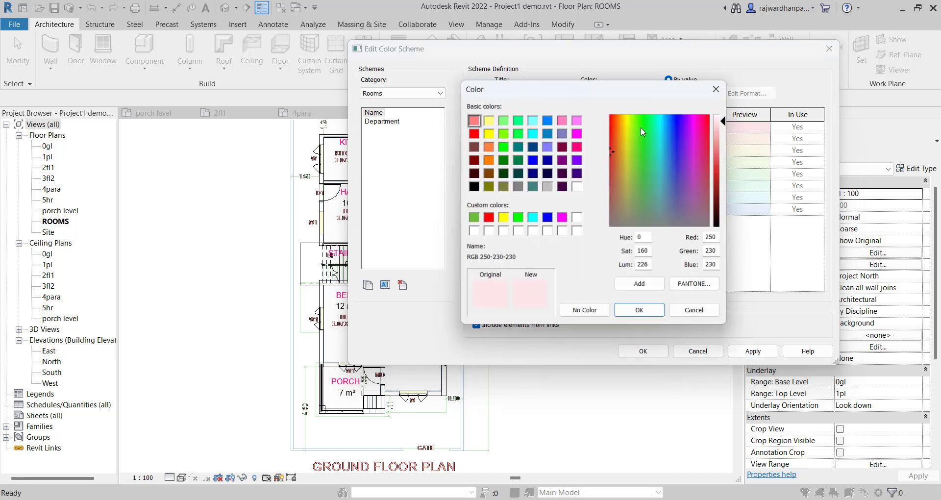
{"action": "mouse_move", "coordinate": [718, 148]}
{"action": "left_mouse_down"}
{"action": "mouse_move", "coordinate": [719, 162]}
{"action": "mouse_move", "coordinate": [718, 138]}
{"action": "left_mouse_up"}
{"action": "left_click", "coordinate": [640, 311]}
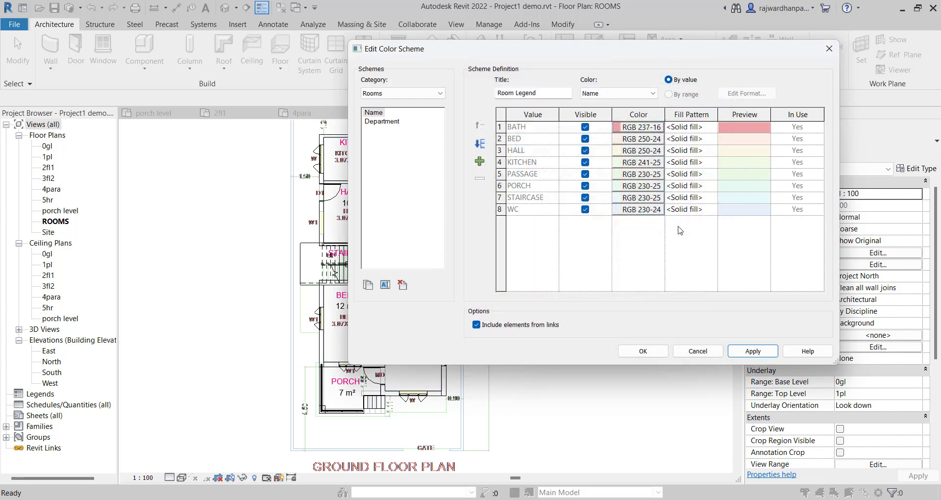
{"action": "left_click", "coordinate": [657, 149]}
{"action": "left_click_drag", "start_coordinate": [719, 139], "coordinate": [719, 150]}
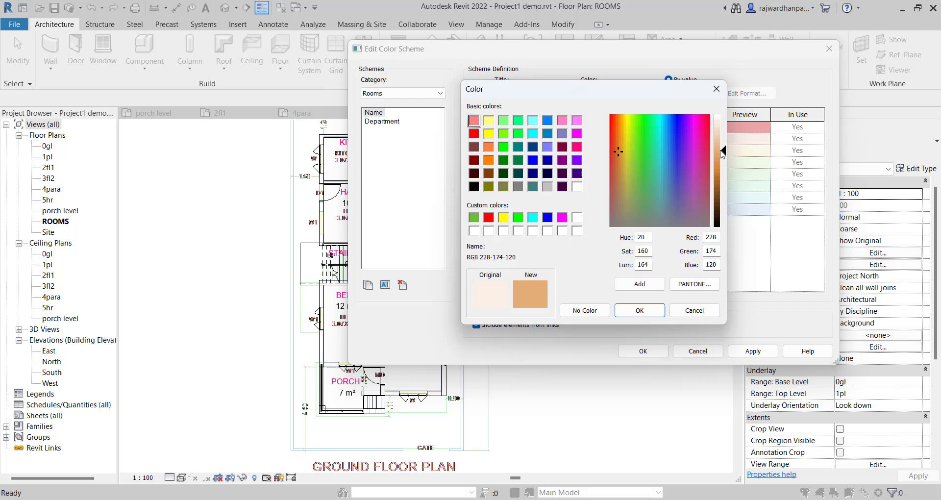
{"action": "left_click", "coordinate": [640, 310]}
- Darken the HALL color to a strong yellow and the KITCHEN color to a medium yellow-green
{"action": "left_click", "coordinate": [667, 155]}
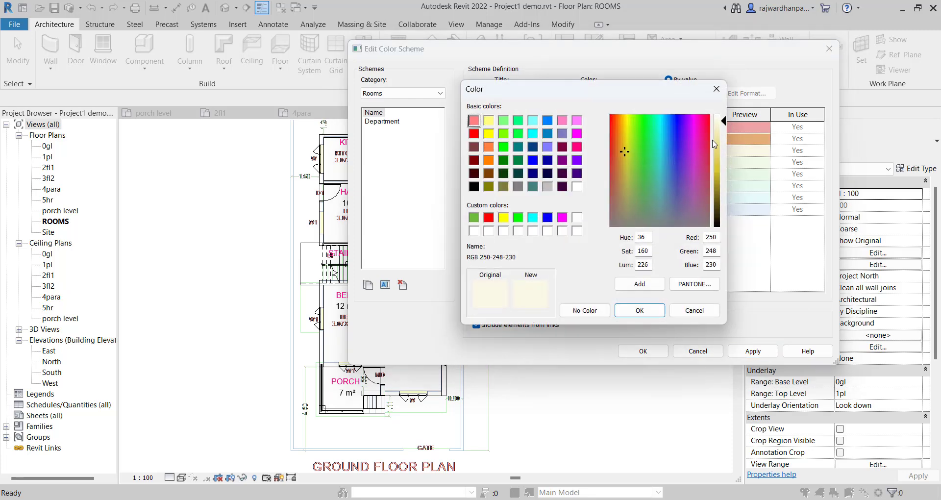
{"action": "left_click_drag", "start_coordinate": [717, 144], "coordinate": [720, 155]}
{"action": "left_click", "coordinate": [640, 310]}
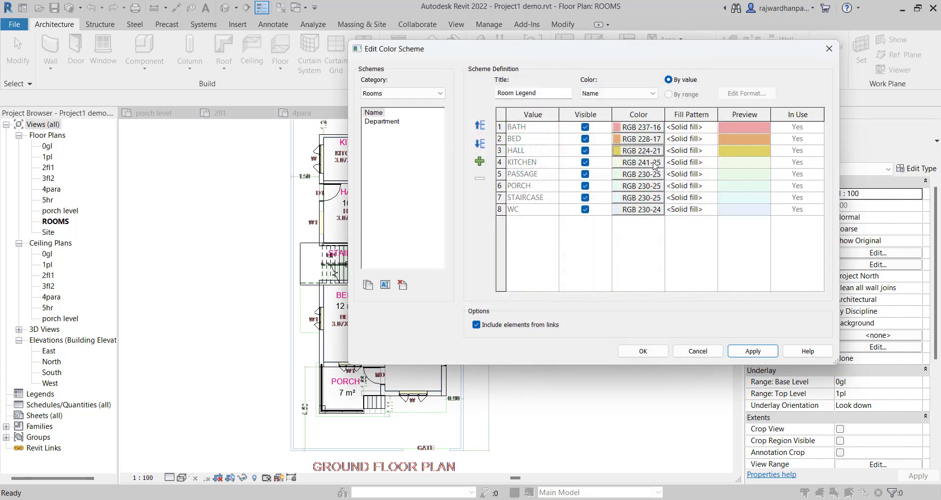
{"action": "left_click", "coordinate": [667, 164]}
{"action": "left_click_drag", "start_coordinate": [715, 142], "coordinate": [719, 160]}
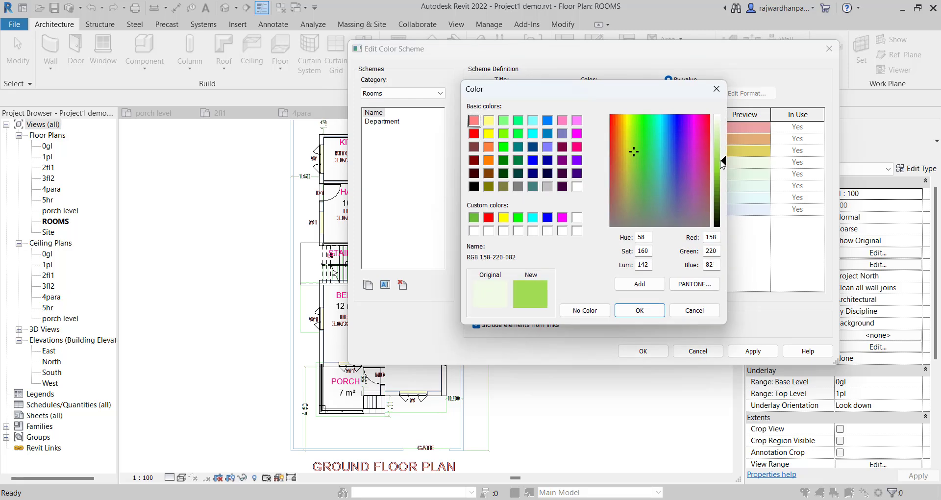
{"action": "left_click", "coordinate": [645, 310]}
- Darken the PASSAGE color to a medium green and the PORCH color to a medium sea green
{"action": "left_click", "coordinate": [645, 174]}
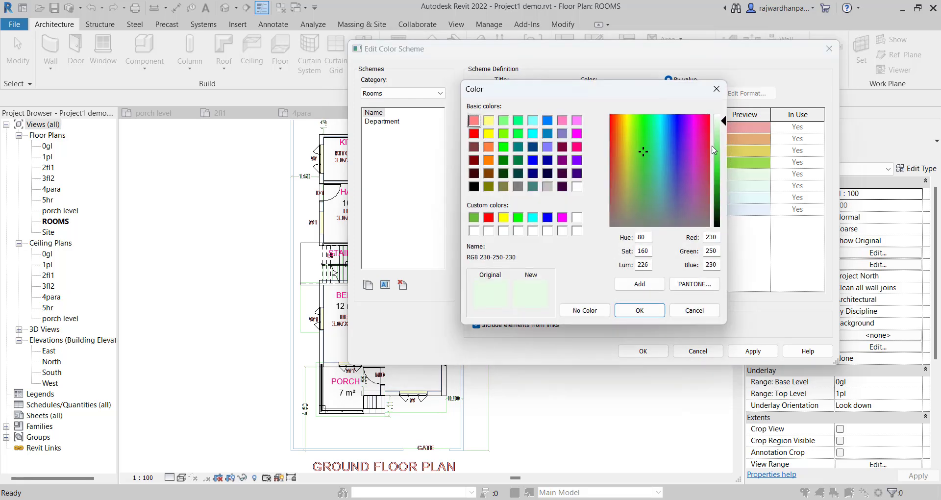
{"action": "left_click_drag", "start_coordinate": [716, 144], "coordinate": [721, 152]}
{"action": "left_click", "coordinate": [640, 310]}
{"action": "left_click", "coordinate": [644, 186]}
{"action": "left_click", "coordinate": [652, 311]}
- Darken the STAIRCASE color to cyan, RGB 117-227-227, and the WC color to blue, RGB 120-174-228
{"action": "left_click", "coordinate": [651, 201]}
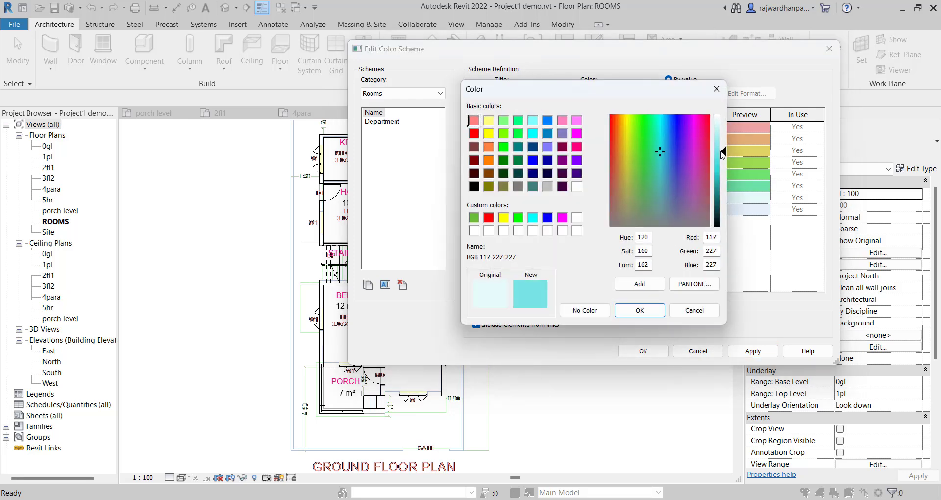
{"action": "left_click", "coordinate": [652, 309]}
{"action": "left_click", "coordinate": [642, 209]}
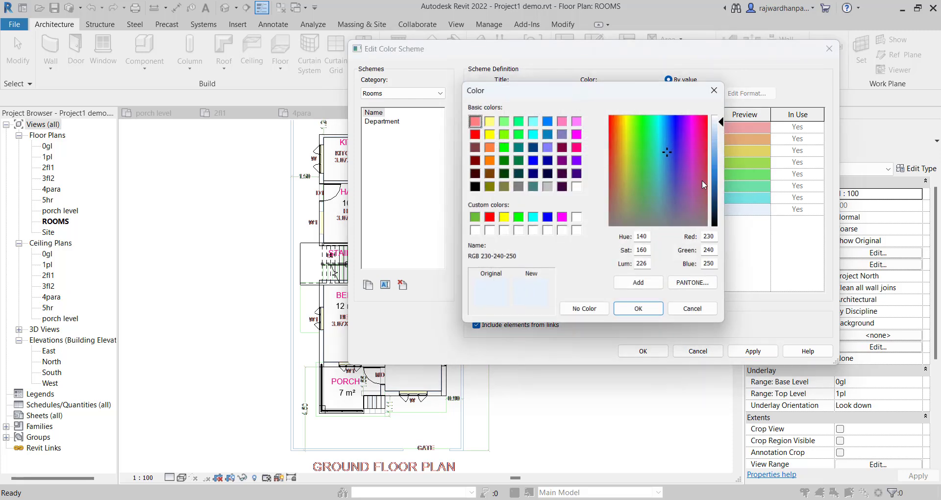
{"action": "left_click_drag", "start_coordinate": [720, 137], "coordinate": [722, 150]}
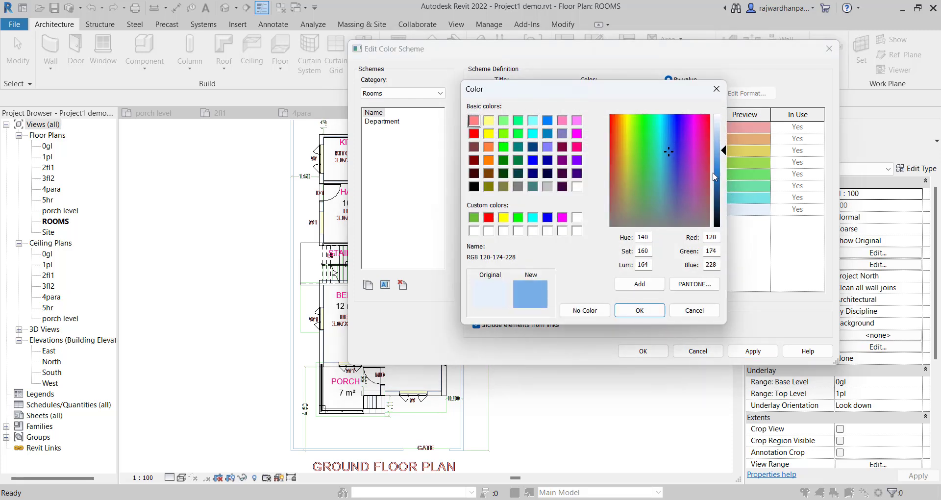
{"action": "left_click", "coordinate": [652, 311]}
- Look through the fill patterns for BATH, keep Solid fill, and accept the room color scheme
{"action": "left_click", "coordinate": [701, 128]}
{"action": "left_click", "coordinate": [711, 127]}
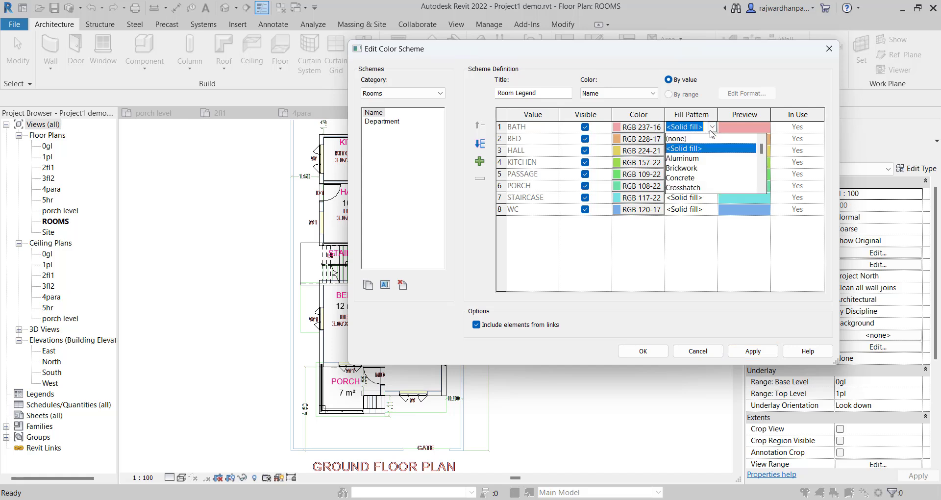
{"action": "scroll", "coordinate": [687, 174], "scroll_direction": "down", "scroll_amount": 8}
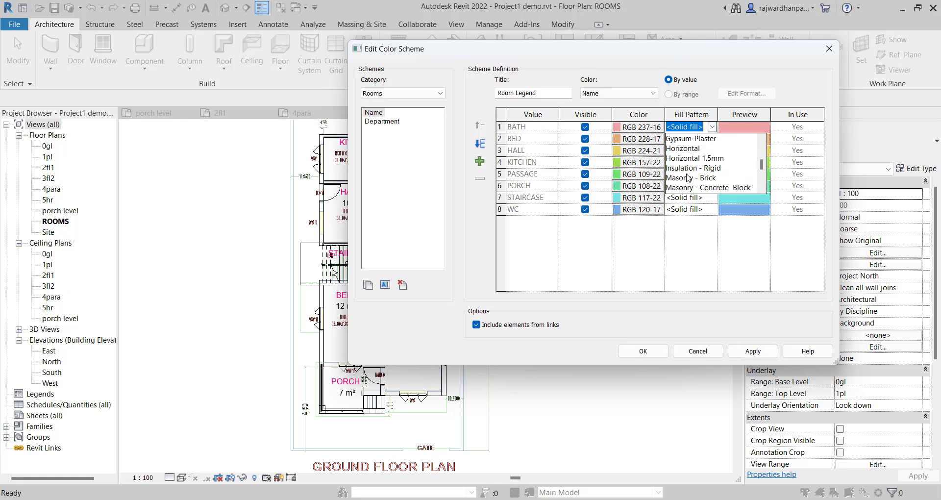
{"action": "left_click", "coordinate": [693, 257]}
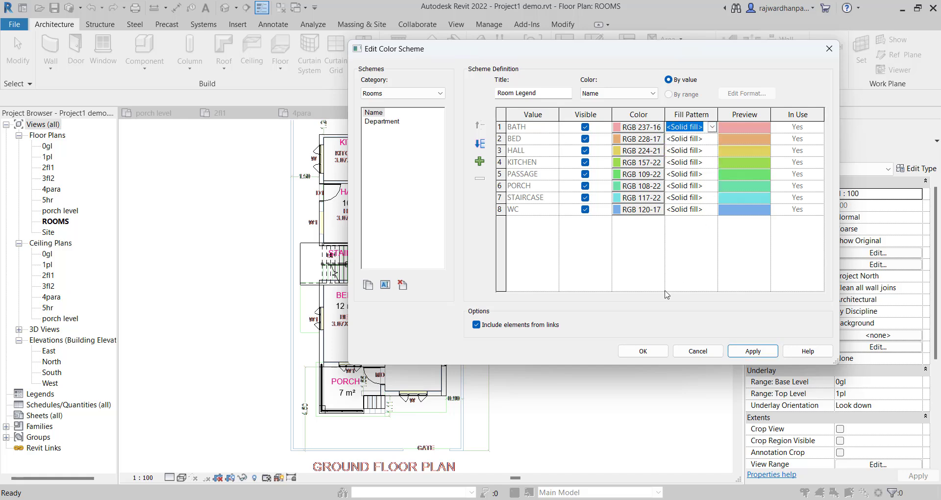
{"action": "left_click", "coordinate": [704, 231]}
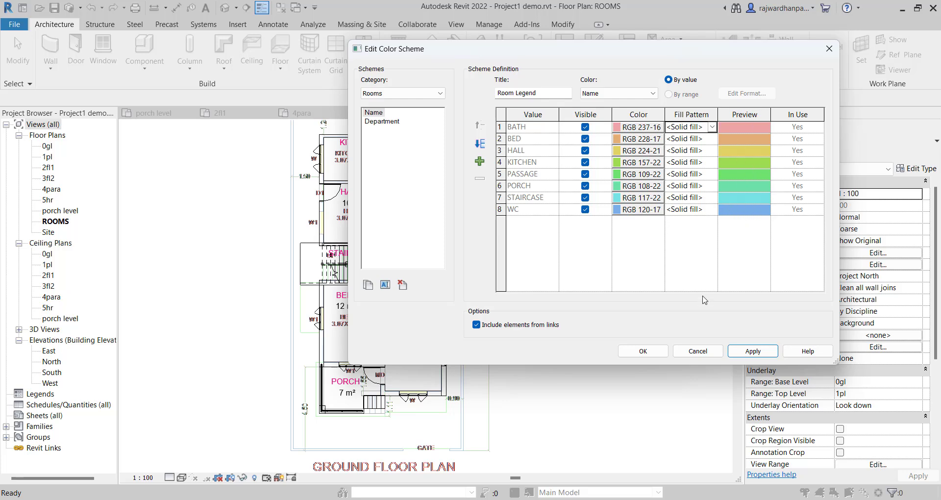
{"action": "left_click", "coordinate": [642, 351]}
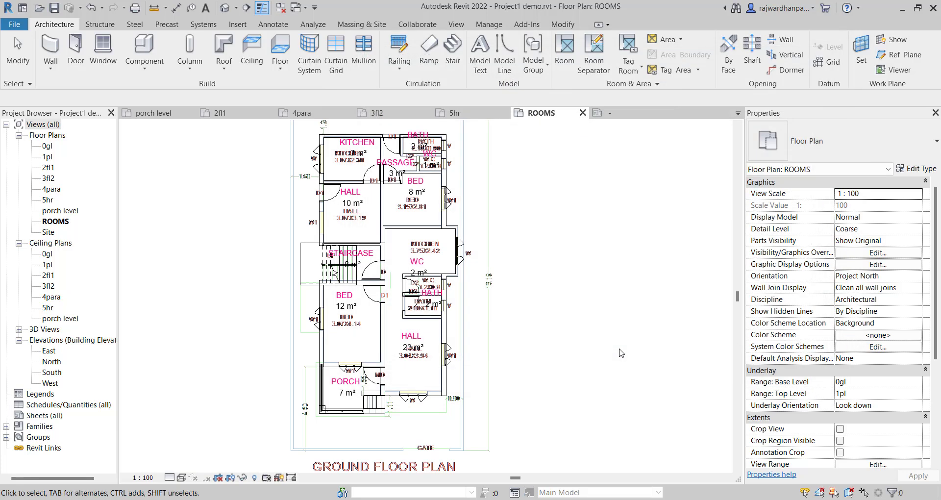
- Place a color fill legend beside the floor plan, using space type Rooms and color scheme Name
{"action": "middle_click_drag", "start_coordinate": [520, 271], "coordinate": [525, 296]}
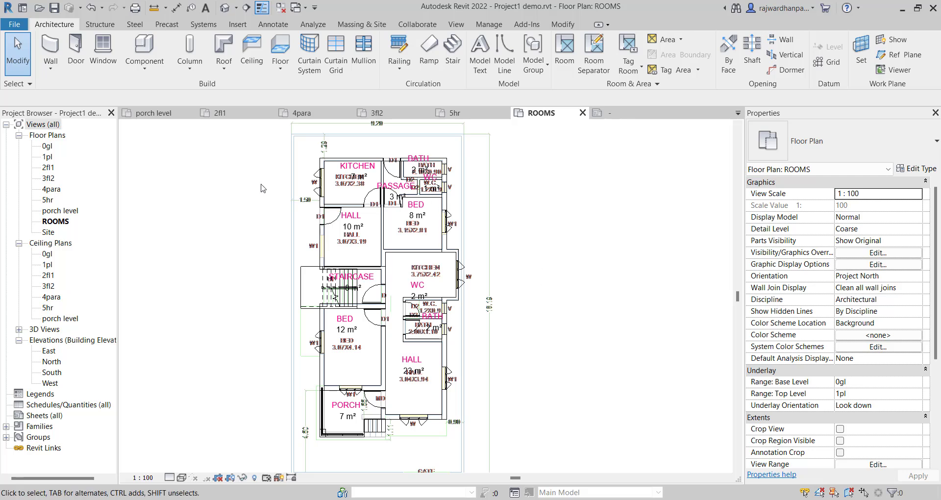
{"action": "left_click", "coordinate": [273, 24]}
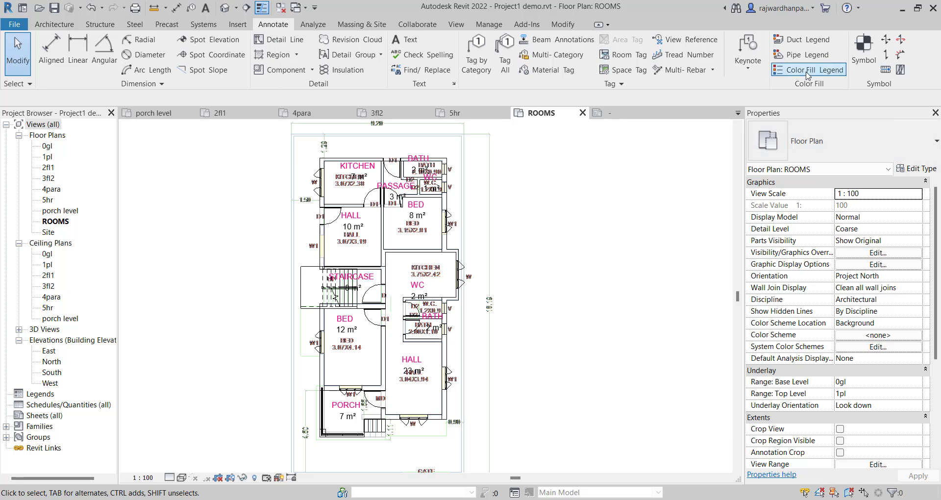
{"action": "left_click", "coordinate": [783, 71]}
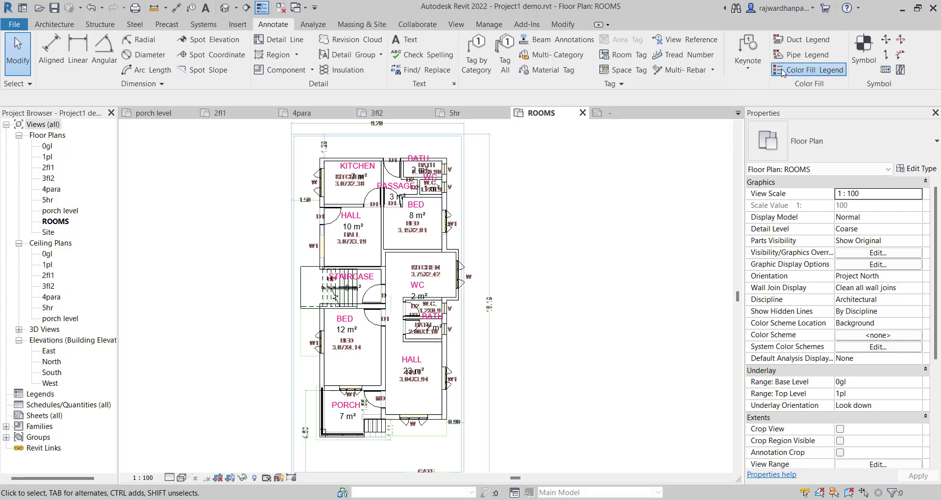
{"action": "left_click", "coordinate": [474, 228]}
{"action": "left_click", "coordinate": [542, 149]}
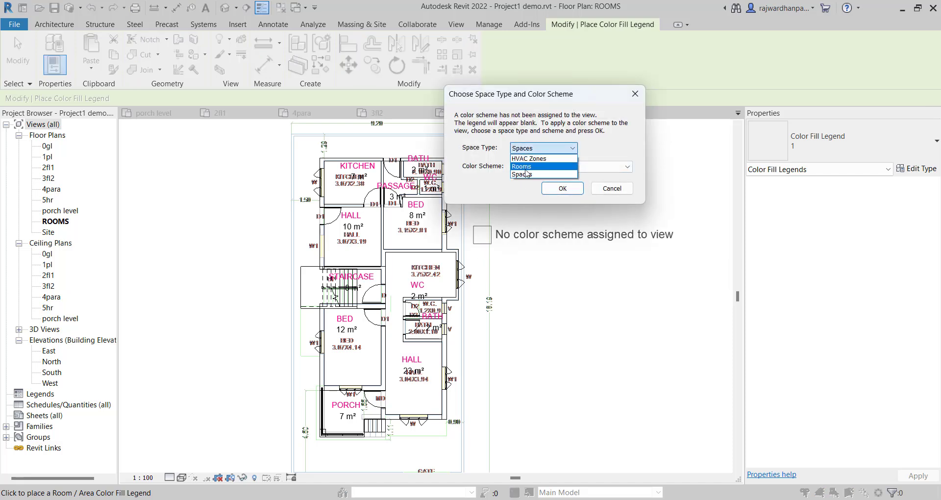
{"action": "left_click", "coordinate": [537, 167]}
{"action": "left_click", "coordinate": [568, 167]}
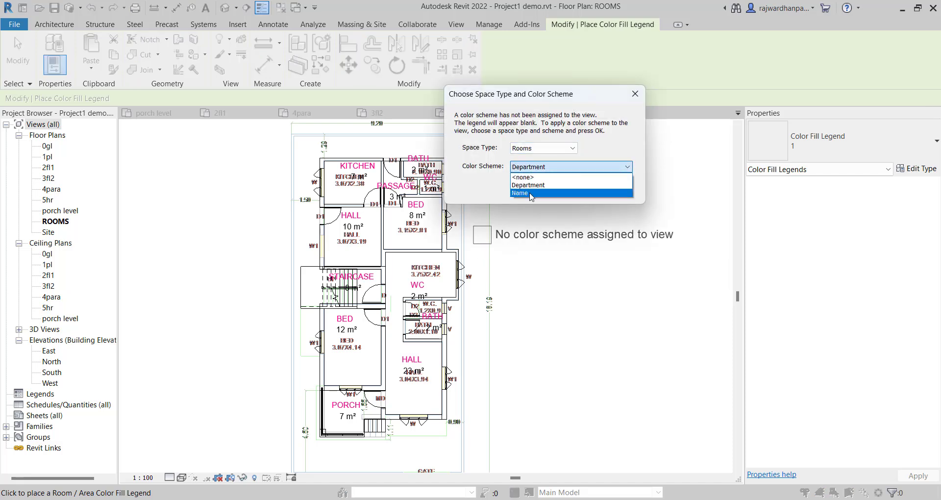
{"action": "left_click", "coordinate": [524, 193]}
{"action": "left_click", "coordinate": [553, 189]}
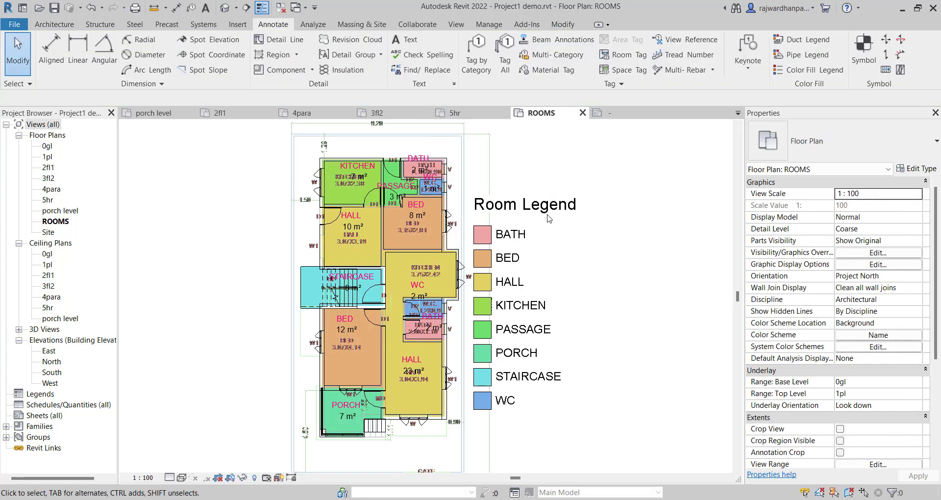
- Move the Room Legend a little farther away from the floor plan
{"action": "left_click_drag", "start_coordinate": [547, 247], "coordinate": [575, 252]}
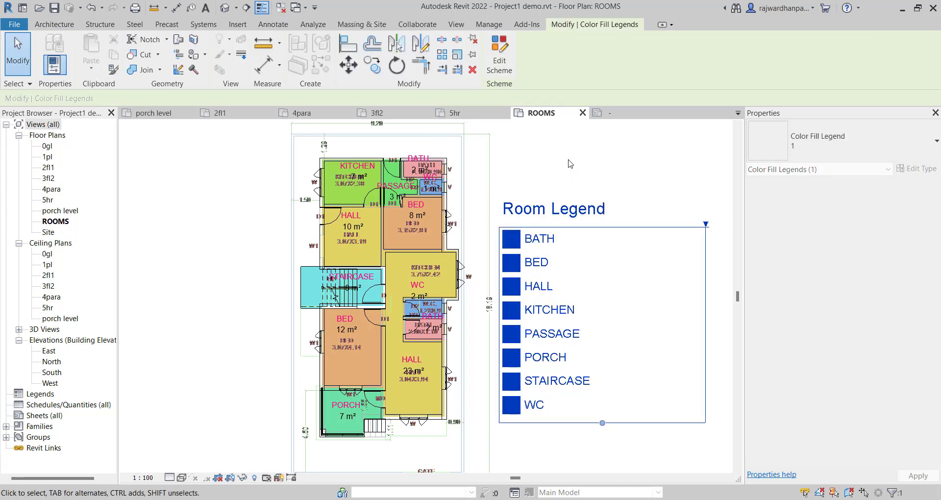
{"action": "left_click", "coordinate": [567, 161]}
{"action": "middle_click_drag", "start_coordinate": [415, 368], "coordinate": [389, 376]}
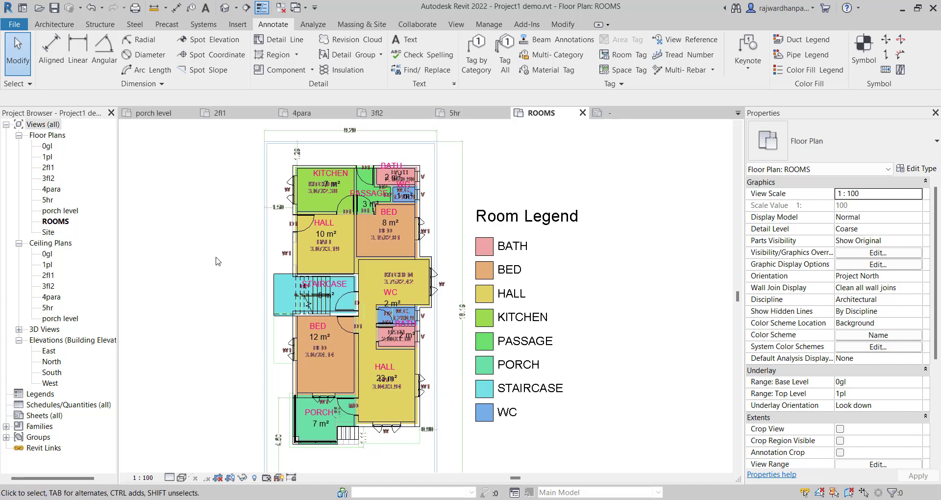
- Set the underlay base level of the ROOMS floor plan to None
{"action": "left_click", "coordinate": [60, 222]}
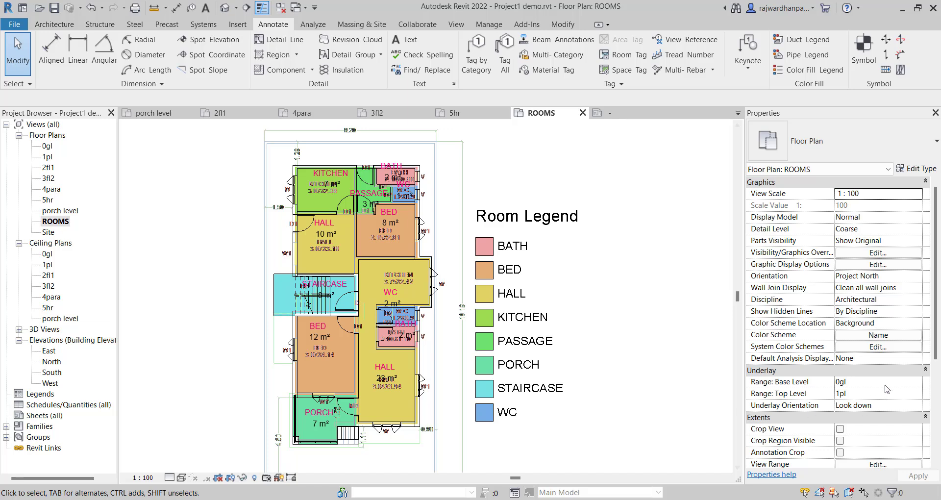
{"action": "left_click", "coordinate": [920, 386]}
{"action": "left_click", "coordinate": [846, 392]}
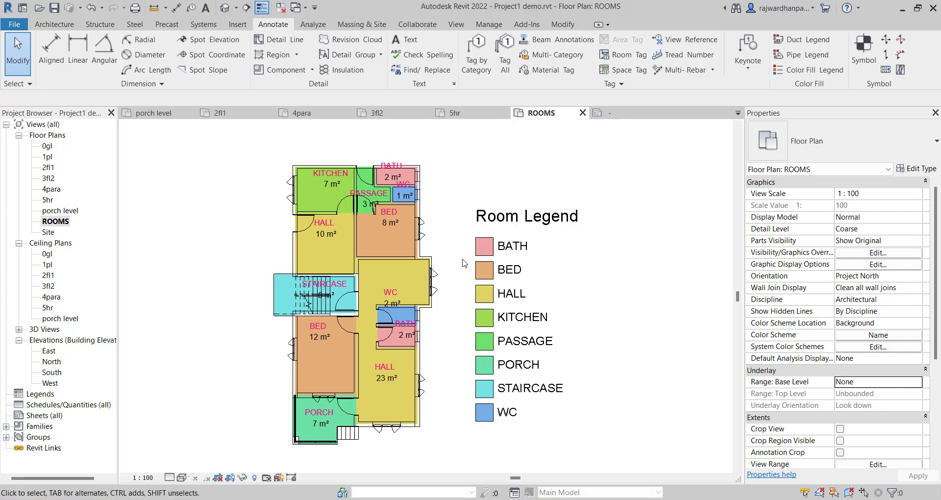
{"action": "scroll", "coordinate": [361, 386], "scroll_direction": "down", "scroll_amount": 2}
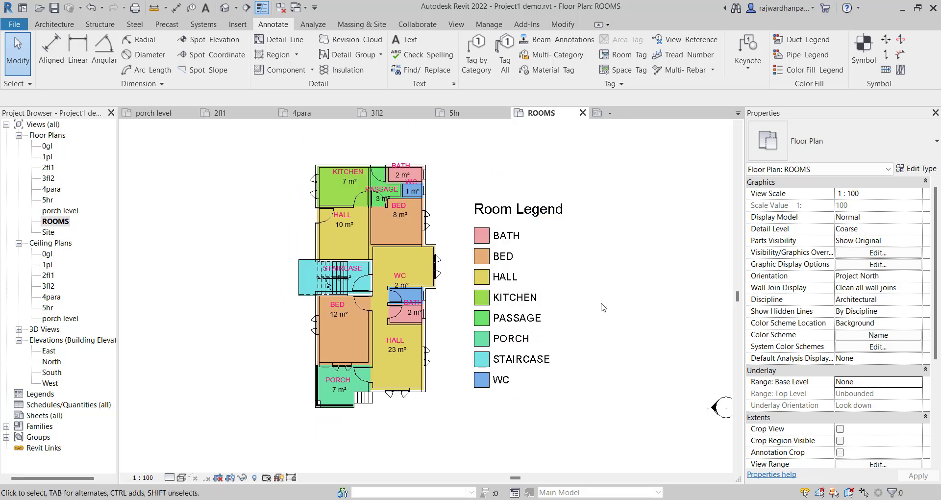
{"action": "left_click", "coordinate": [475, 277]}
{"action": "scroll", "coordinate": [474, 278], "scroll_direction": "down", "scroll_amount": 1}
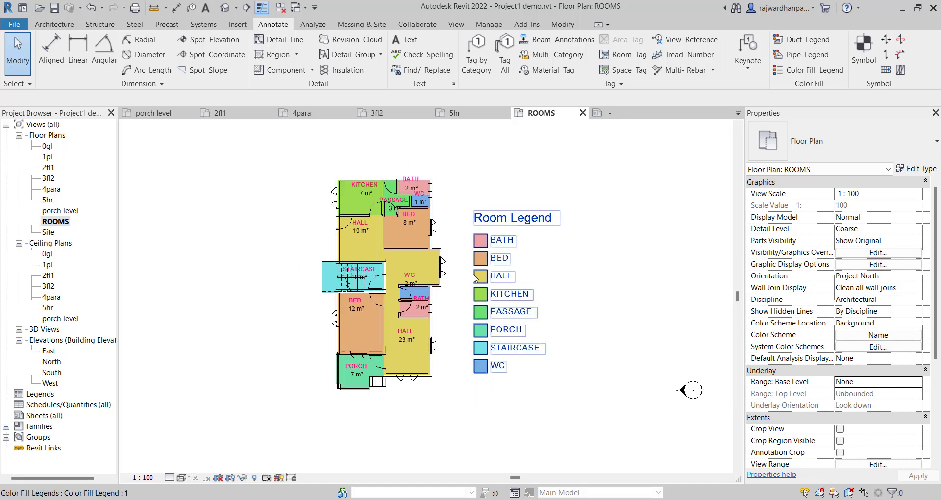
{"action": "scroll", "coordinate": [475, 294], "scroll_direction": "up", "scroll_amount": 3}
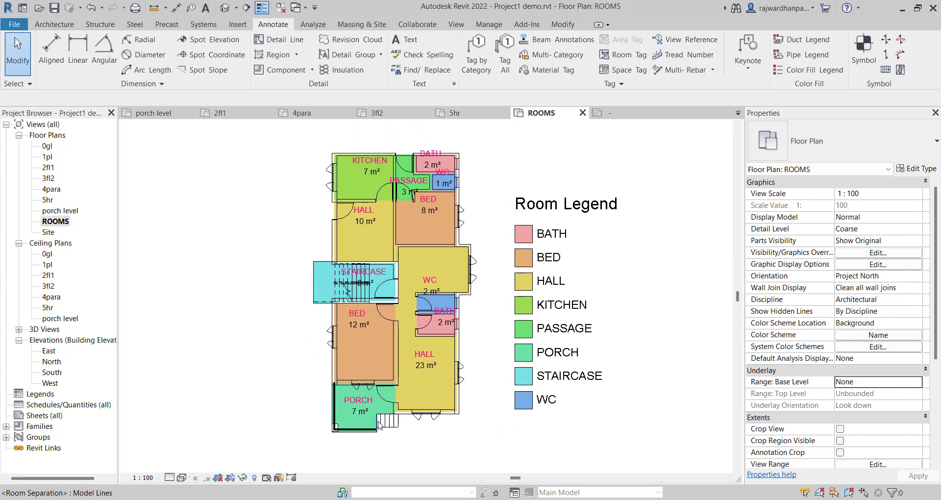
{"action": "middle_click_drag", "start_coordinate": [490, 373], "coordinate": [464, 377]}
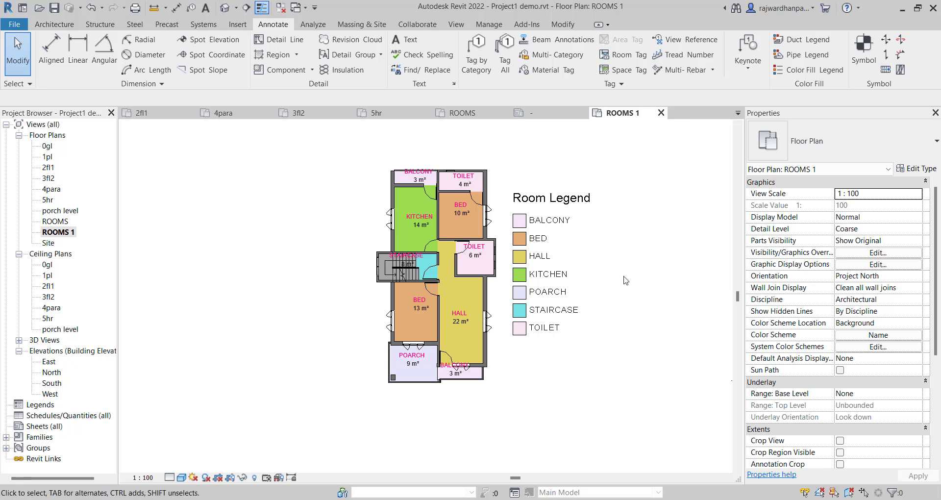
- Compare the colored room layout and legend of the ROOMS floor plan with those of ROOMS 1
{"action": "double_click", "coordinate": [54, 221]}
{"action": "scroll", "coordinate": [488, 235], "scroll_direction": "down", "scroll_amount": 2}
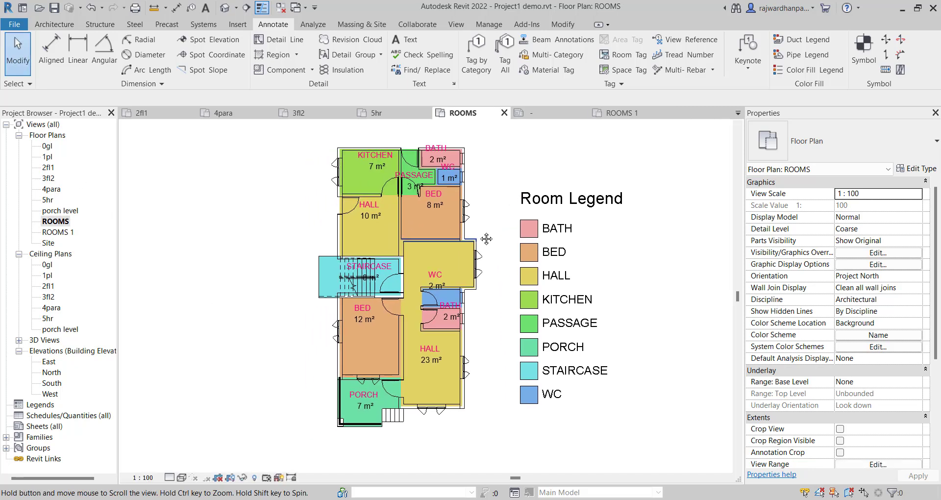
{"action": "scroll", "coordinate": [480, 235], "scroll_direction": "up", "scroll_amount": 1}
{"action": "scroll", "coordinate": [546, 220], "scroll_direction": "down", "scroll_amount": 1}
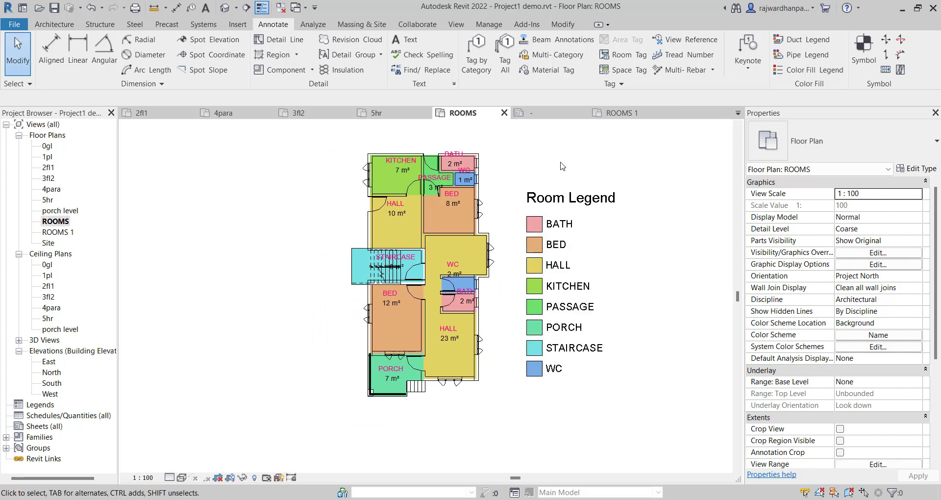
{"action": "double_click", "coordinate": [55, 232]}
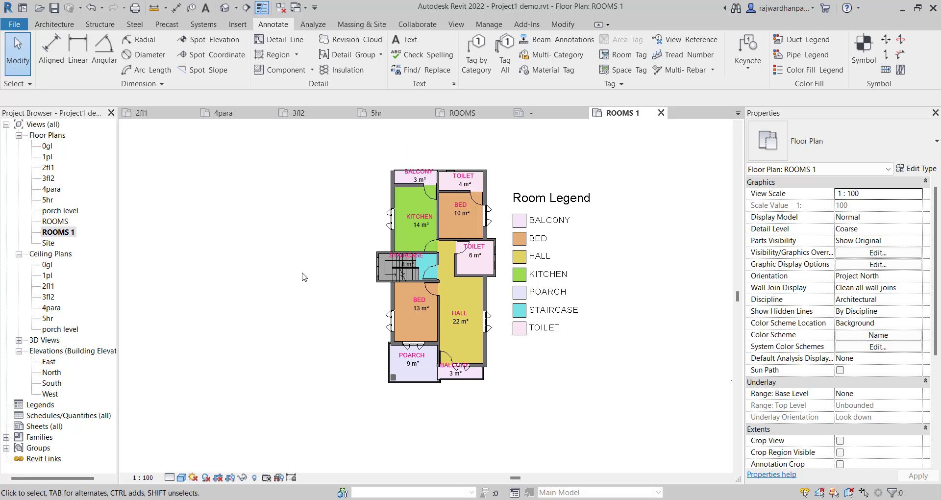
- Duplicate the 1pl floor plan view and rename the copy DIMENSIONING
{"action": "double_click", "coordinate": [48, 157]}
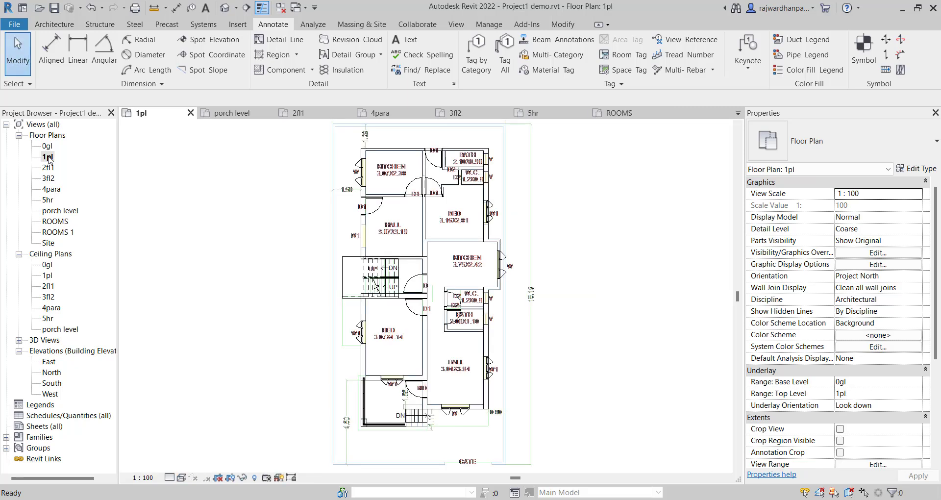
{"action": "right_click", "coordinate": [48, 156]}
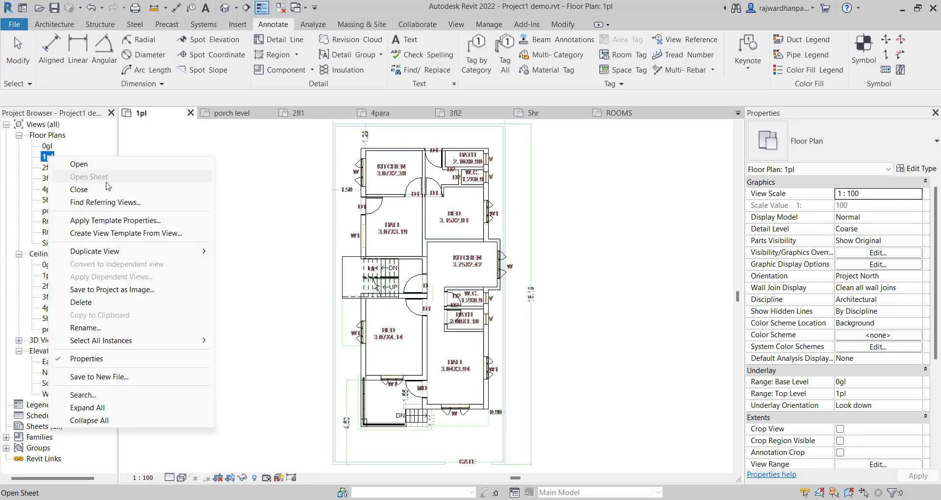
{"action": "mouse_move", "coordinate": [122, 251]}
{"action": "left_click", "coordinate": [237, 264]}
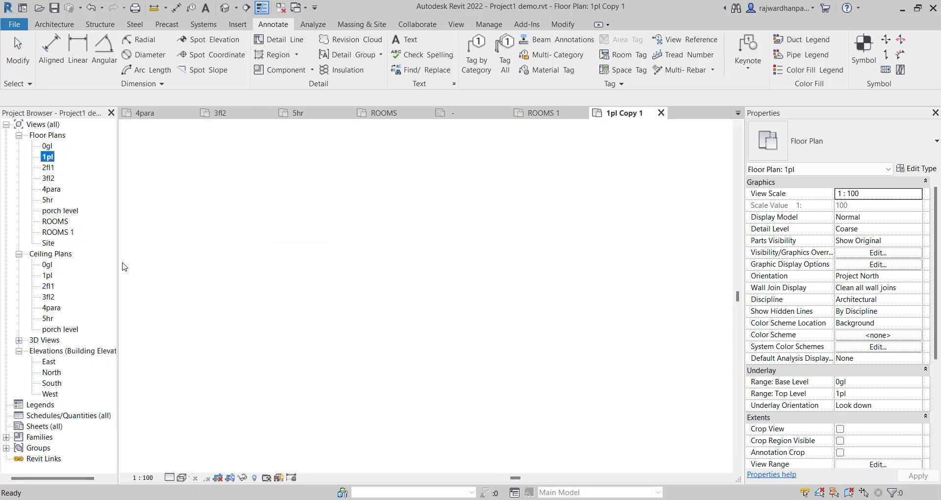
{"action": "right_click", "coordinate": [65, 168]}
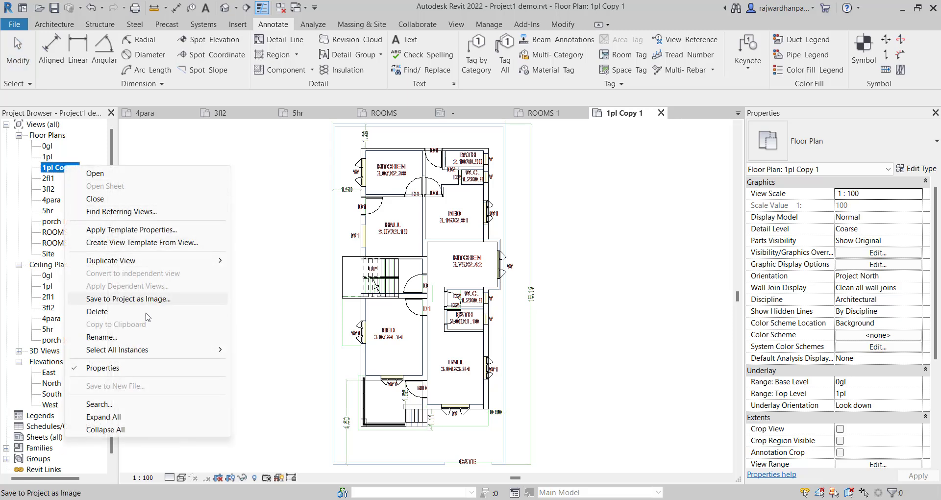
{"action": "left_click", "coordinate": [142, 338]}
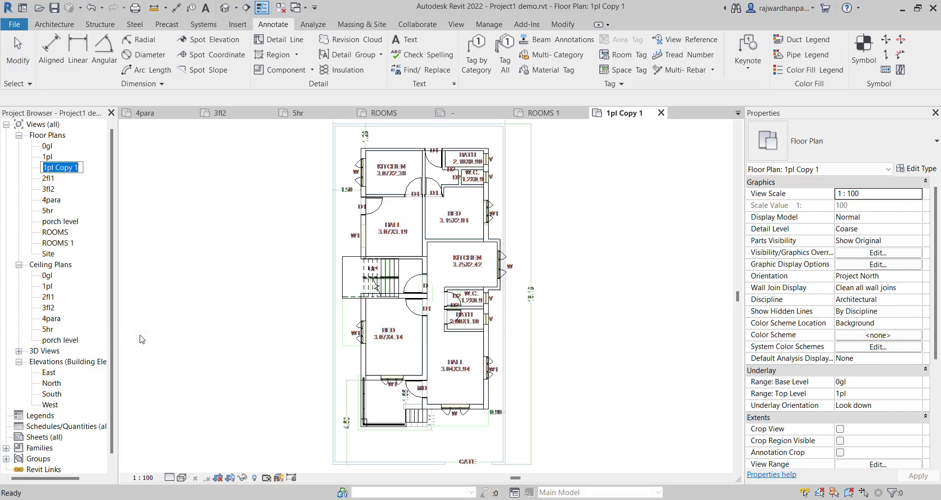
{"action": "type", "text": "DIMENSIONING"}
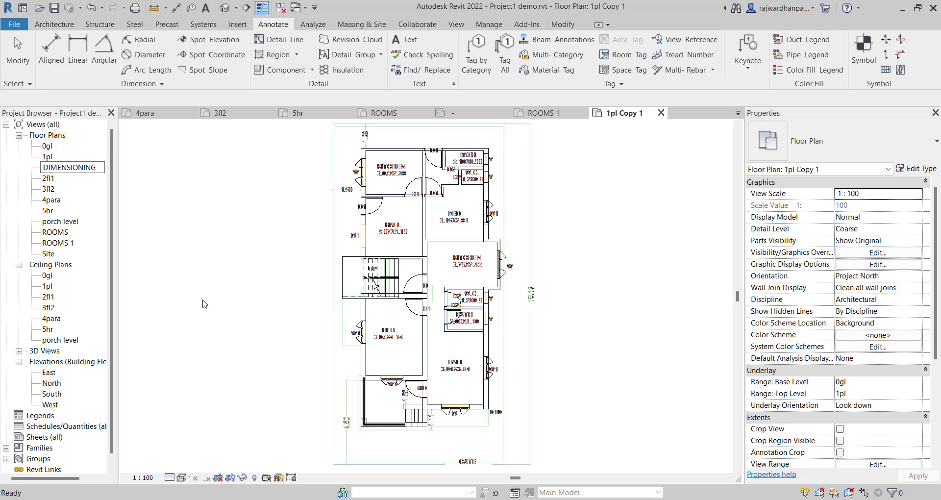
{"action": "key", "text": "Return"}
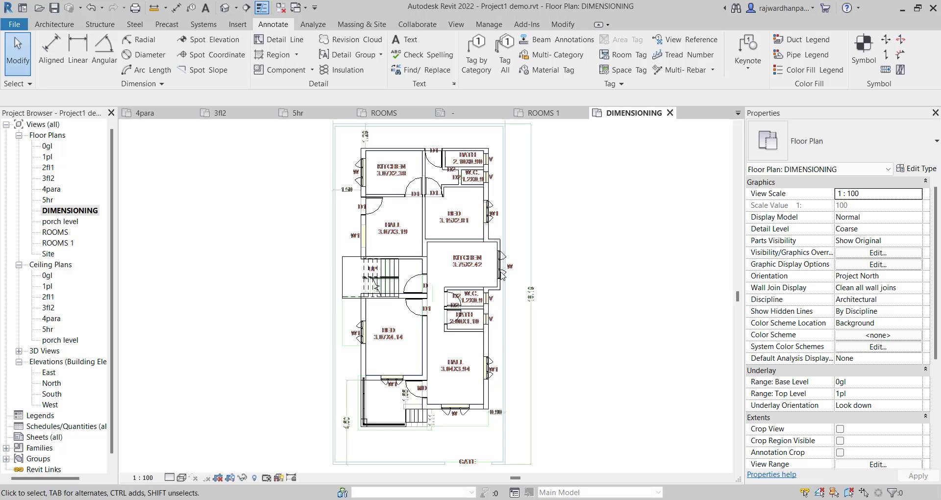
- Set the underlay base level of the DIMENSIONING floor plan to None
{"action": "left_click", "coordinate": [912, 384]}
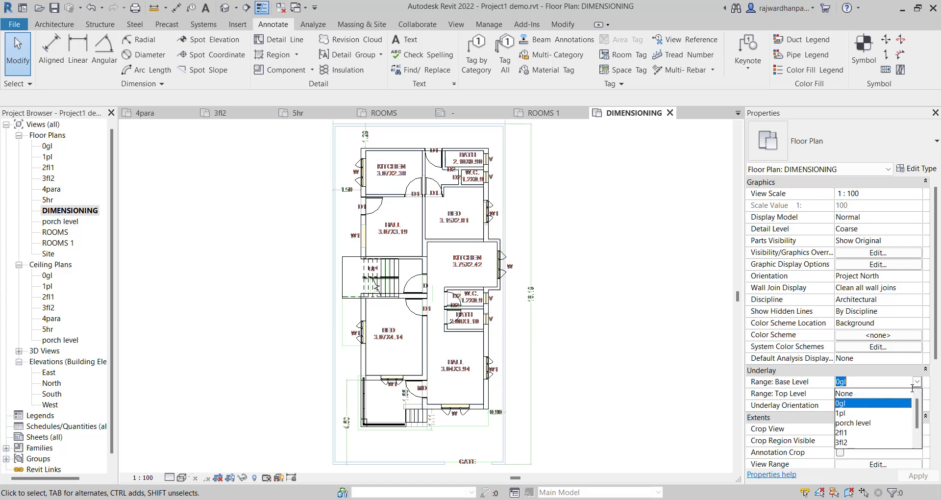
{"action": "left_click", "coordinate": [863, 394]}
{"action": "middle_click_drag", "start_coordinate": [454, 203], "coordinate": [440, 231]}
{"action": "middle_click_drag", "start_coordinate": [269, 204], "coordinate": [260, 193]}
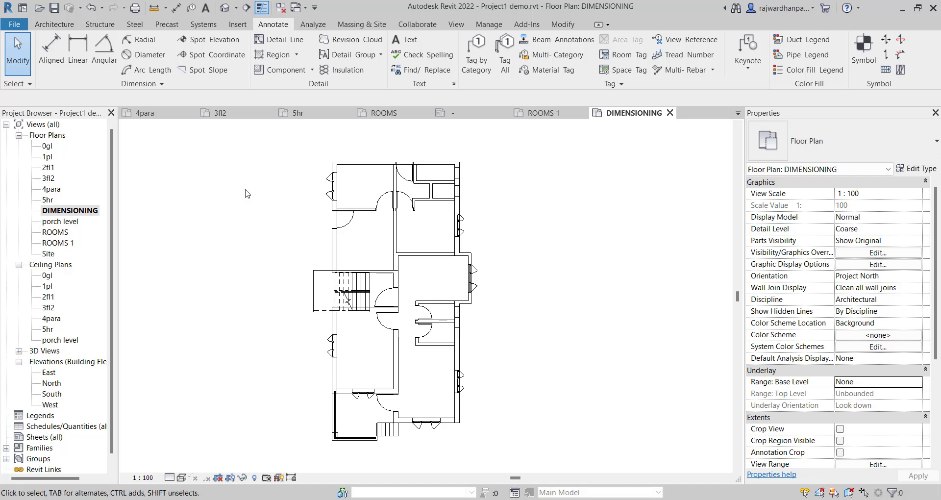
- Place a continuous linear dimension string above the plan's upper exterior wall, covering every wall thickness and opening from one outer face to the other
{"action": "left_click", "coordinate": [76, 66]}
{"action": "scroll", "coordinate": [343, 162], "scroll_direction": "up", "scroll_amount": 5}
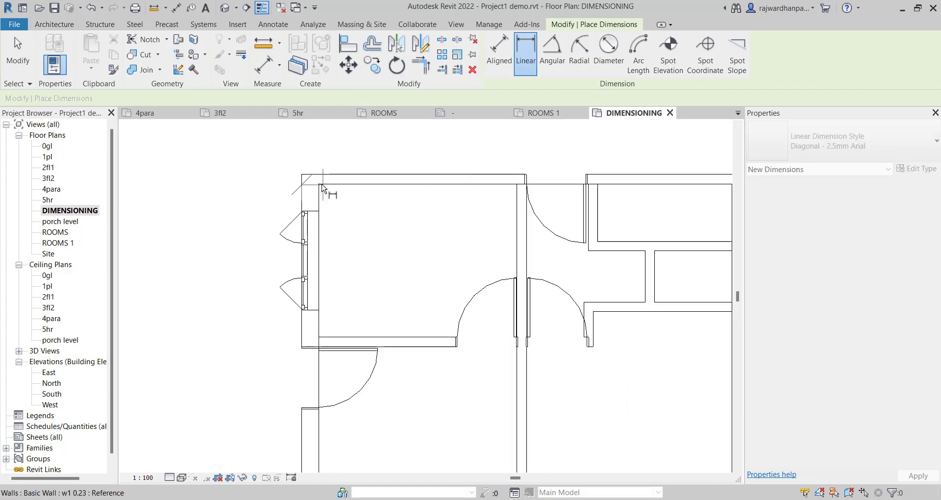
{"action": "left_click", "coordinate": [314, 184]}
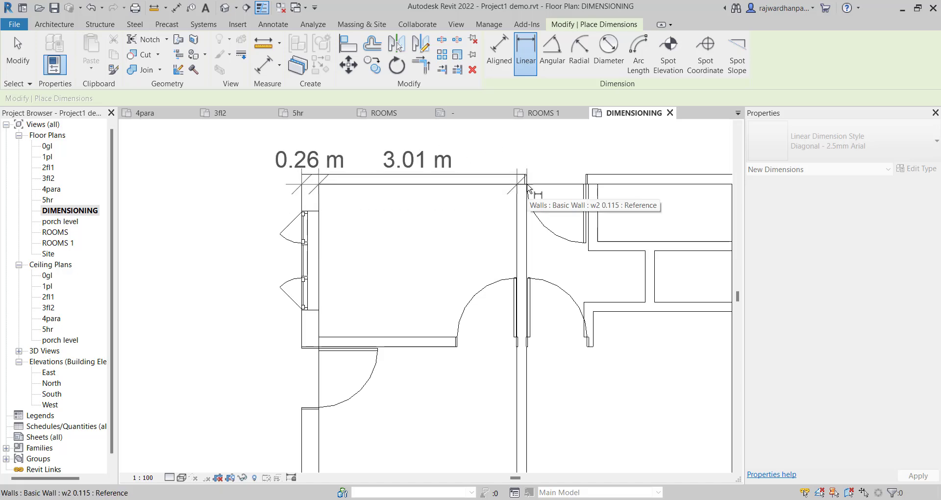
{"action": "scroll", "coordinate": [550, 181], "scroll_direction": "down", "scroll_amount": 3}
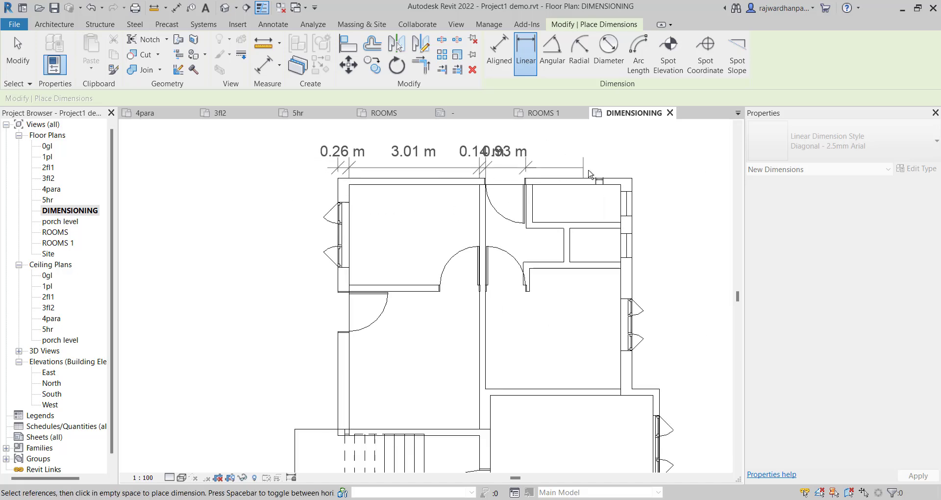
{"action": "scroll", "coordinate": [516, 202], "scroll_direction": "up", "scroll_amount": 3}
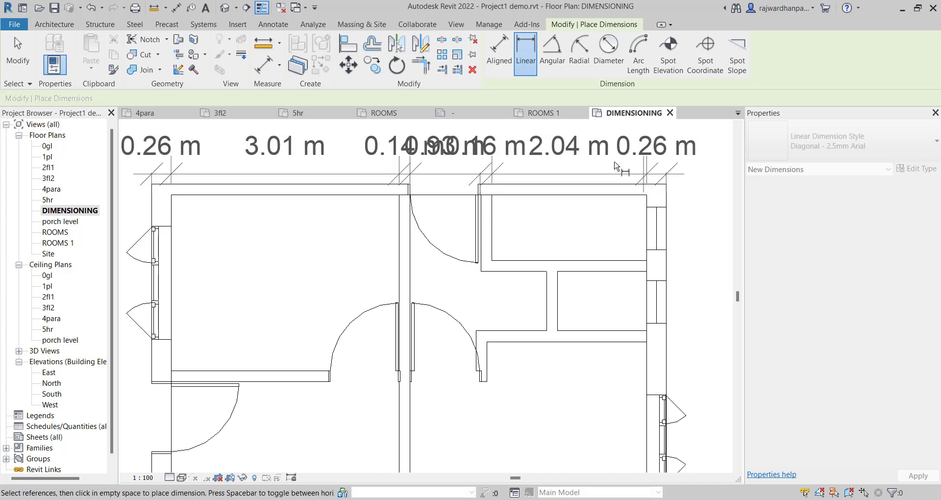
{"action": "scroll", "coordinate": [601, 211], "scroll_direction": "down", "scroll_amount": 3}
{"action": "left_click", "coordinate": [593, 224]}
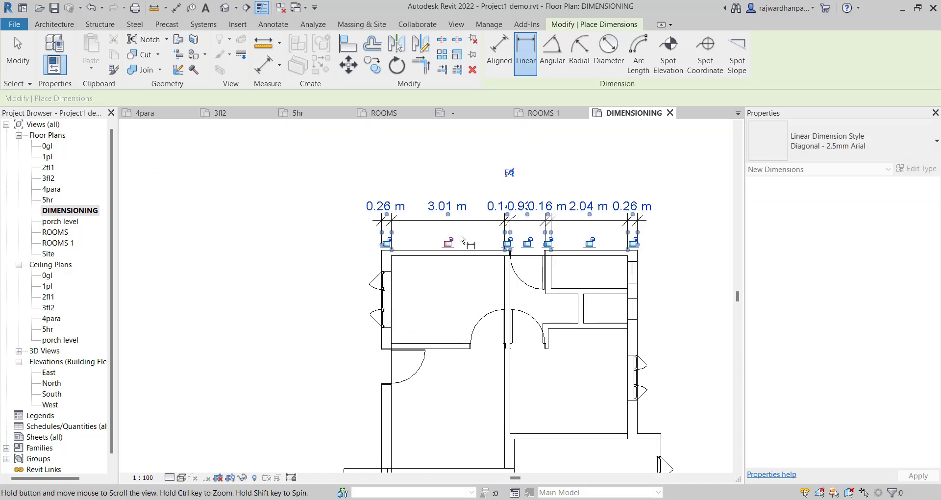
- Add a linear dimension outside the exterior wall for the clear vertical length of the upper-left room
{"action": "middle_click_drag", "start_coordinate": [490, 240], "coordinate": [491, 184]}
{"action": "scroll", "coordinate": [380, 194], "scroll_direction": "up", "scroll_amount": 3}
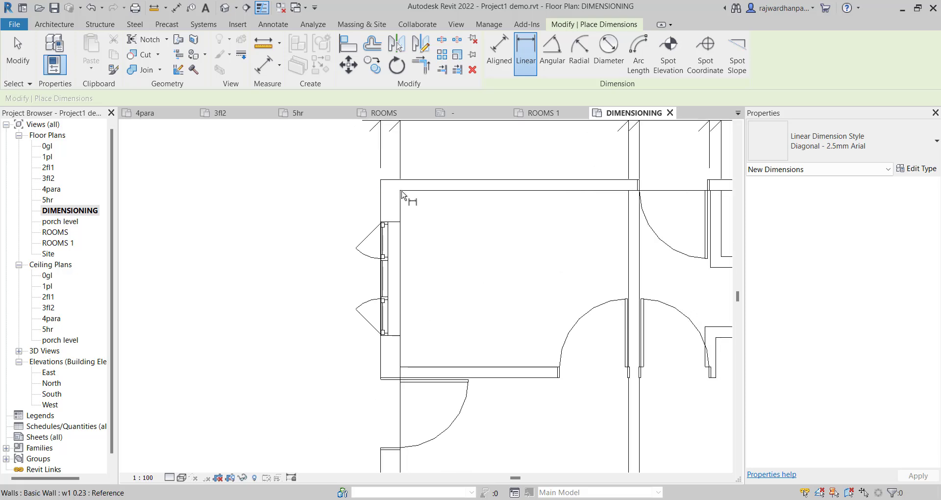
{"action": "left_click", "coordinate": [400, 191]}
{"action": "left_click", "coordinate": [400, 368]}
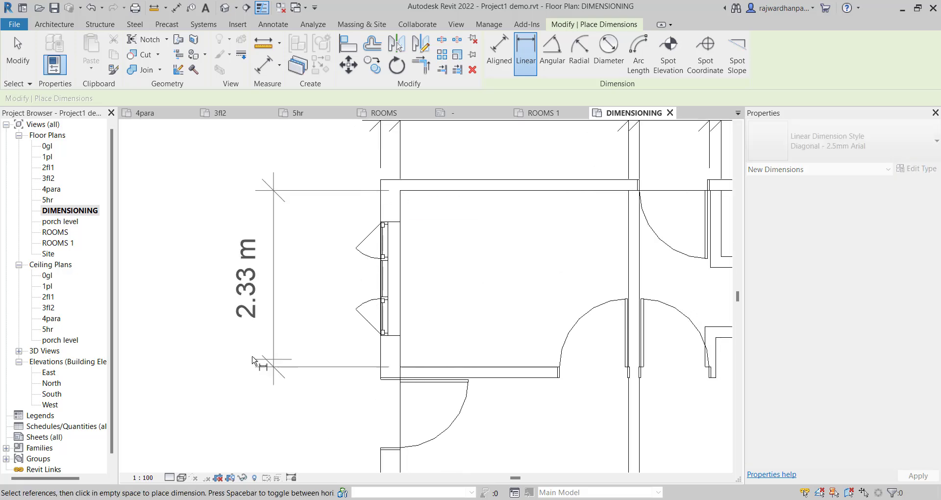
{"action": "left_click", "coordinate": [291, 349]}
{"action": "scroll", "coordinate": [407, 202], "scroll_direction": "down", "scroll_amount": 2}
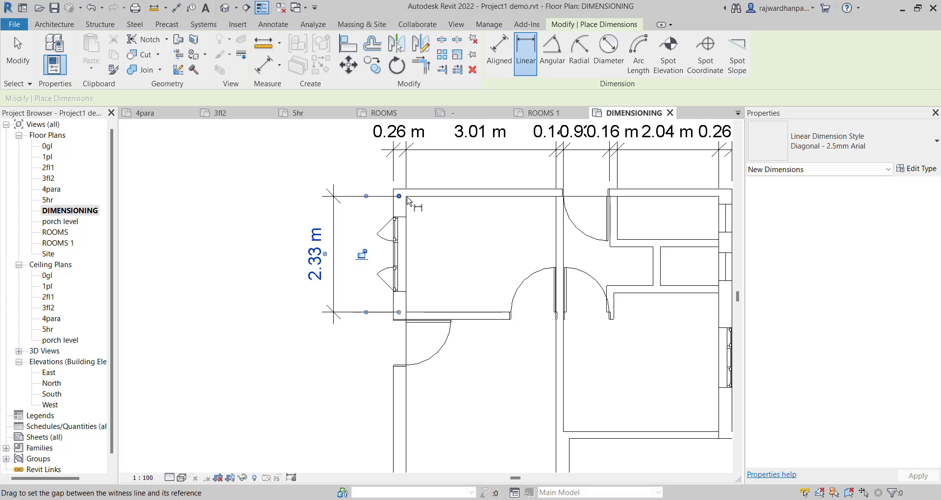
- Add a linear dimension for the clear width of the upper-left room, placed between the upper wall and the dimension string
{"action": "left_click_drag", "start_coordinate": [408, 198], "coordinate": [409, 197]}
{"action": "scroll", "coordinate": [433, 201], "scroll_direction": "up", "scroll_amount": 2}
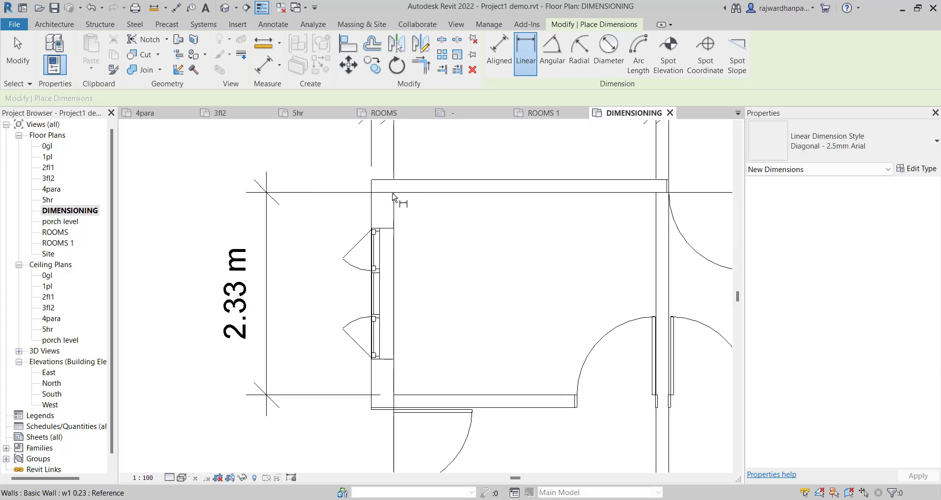
{"action": "left_click", "coordinate": [407, 201]}
{"action": "scroll", "coordinate": [525, 202], "scroll_direction": "up", "scroll_amount": 2}
{"action": "left_click", "coordinate": [514, 203]}
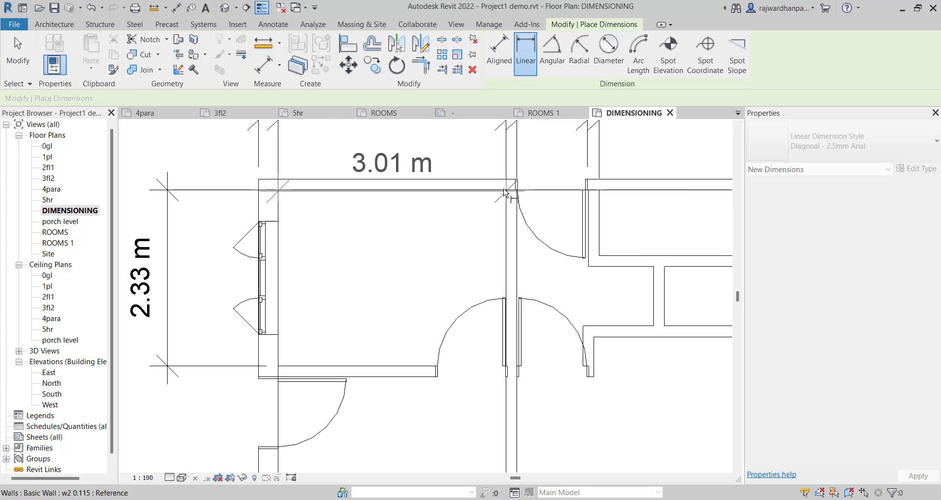
{"action": "left_click", "coordinate": [407, 158]}
- Dimension the clear width and vertical length of the small upper-right room, placing both linear dimensions outside the exterior walls
{"action": "scroll", "coordinate": [382, 206], "scroll_direction": "down", "scroll_amount": 2}
{"action": "scroll", "coordinate": [495, 200], "scroll_direction": "up", "scroll_amount": 2}
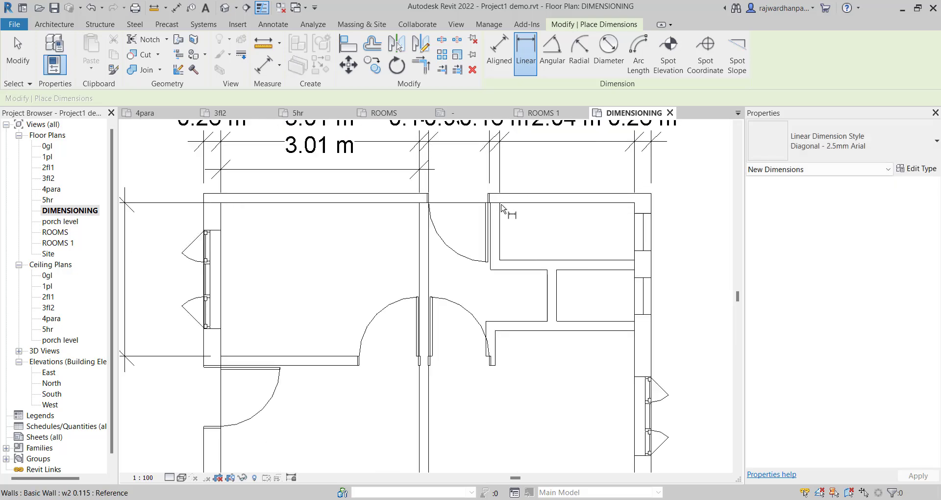
{"action": "left_click", "coordinate": [500, 204]}
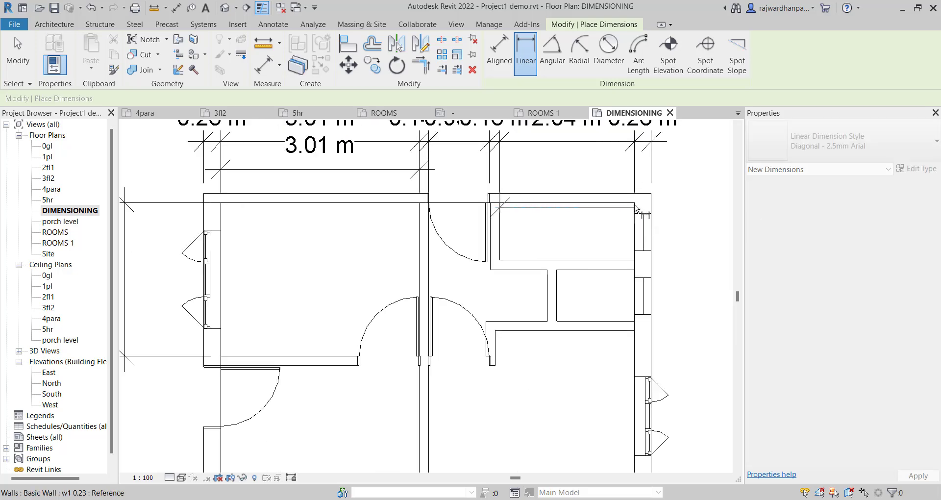
{"action": "left_click", "coordinate": [636, 208]}
{"action": "left_click", "coordinate": [608, 182]}
{"action": "middle_click_drag", "start_coordinate": [637, 209], "coordinate": [522, 198]}
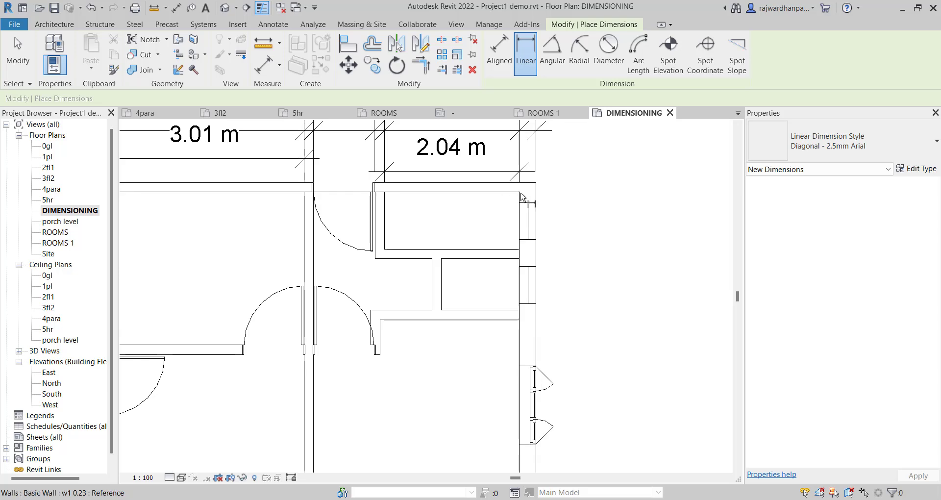
{"action": "left_click", "coordinate": [522, 199]}
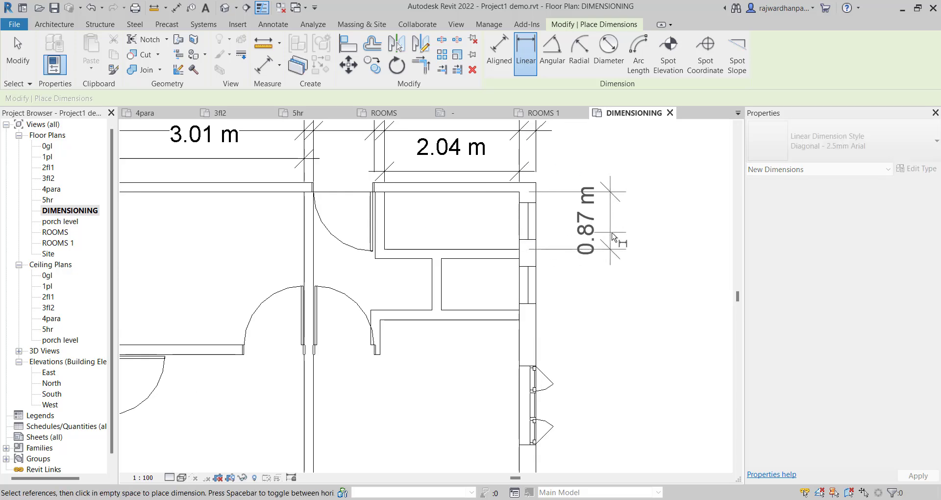
{"action": "left_click", "coordinate": [618, 231]}
- Add a linear dimension outside the exterior wall for the vertical length of the room between the upper-left room and the staircase
{"action": "scroll", "coordinate": [619, 230], "scroll_direction": "down", "scroll_amount": 3}
{"action": "scroll", "coordinate": [350, 302], "scroll_direction": "up", "scroll_amount": 2}
{"action": "scroll", "coordinate": [351, 303], "scroll_direction": "up", "scroll_amount": 2}
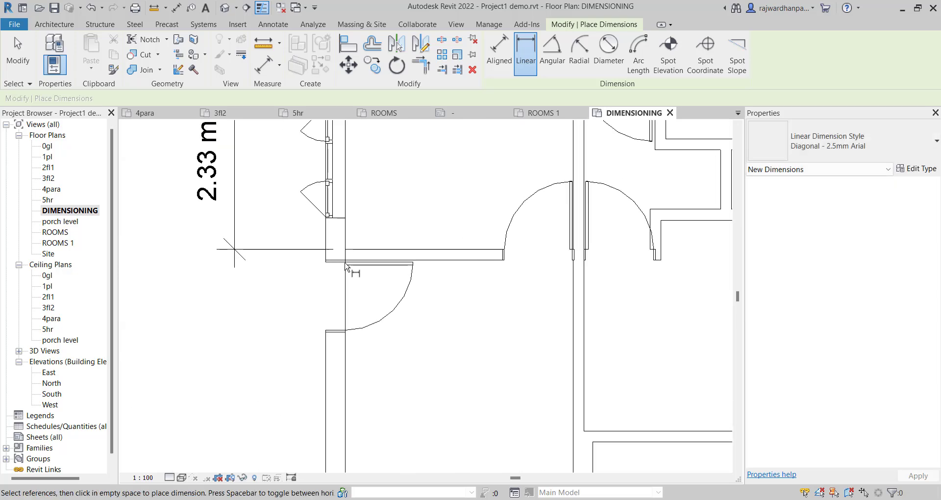
{"action": "scroll", "coordinate": [363, 344], "scroll_direction": "down", "scroll_amount": 1}
{"action": "scroll", "coordinate": [387, 392], "scroll_direction": "up", "scroll_amount": 2}
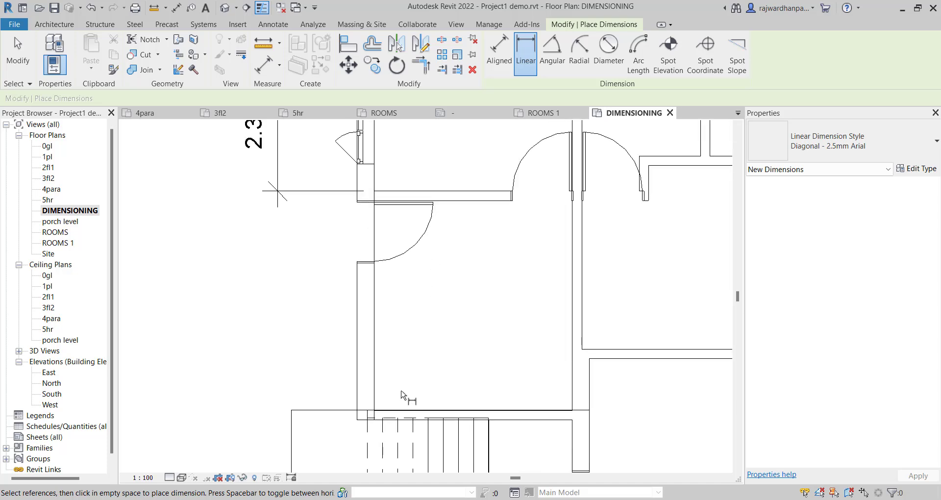
{"action": "left_click", "coordinate": [374, 413]}
{"action": "left_click", "coordinate": [374, 202]}
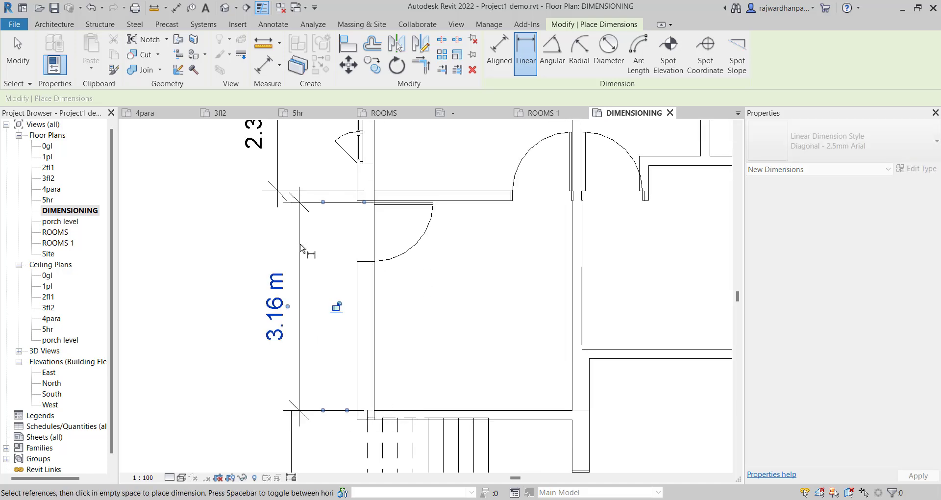
{"action": "left_click", "coordinate": [329, 248]}
- Dimension the clear width and vertical length of the room below the staircase, placing both linear dimensions inside the room
{"action": "scroll", "coordinate": [330, 248], "scroll_direction": "down", "scroll_amount": 2}
{"action": "middle_click_drag", "start_coordinate": [411, 410], "coordinate": [397, 147]}
{"action": "scroll", "coordinate": [384, 349], "scroll_direction": "up", "scroll_amount": 2}
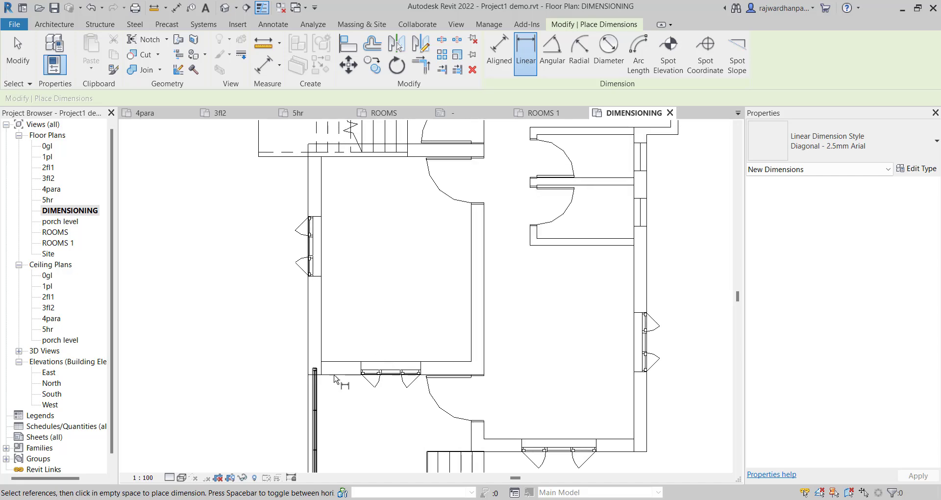
{"action": "left_click", "coordinate": [322, 365]}
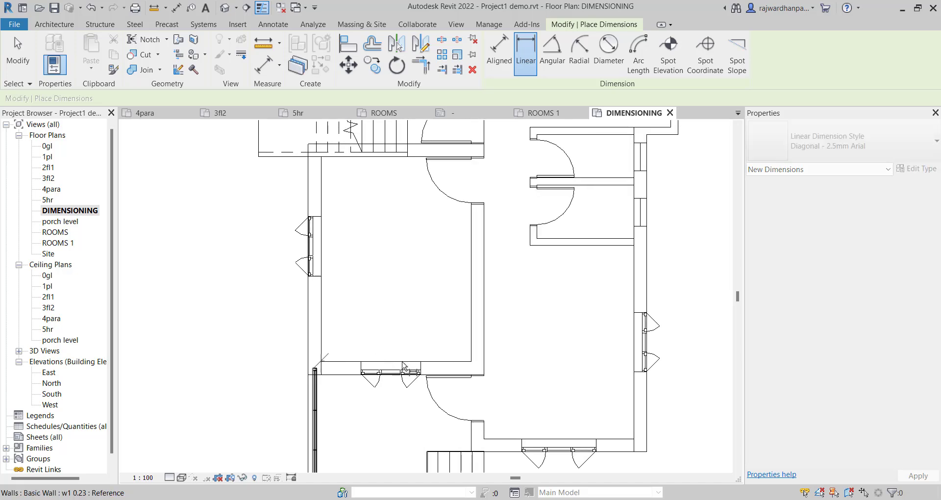
{"action": "left_click", "coordinate": [472, 366]}
{"action": "left_click", "coordinate": [392, 342]}
{"action": "left_click", "coordinate": [300, 216]}
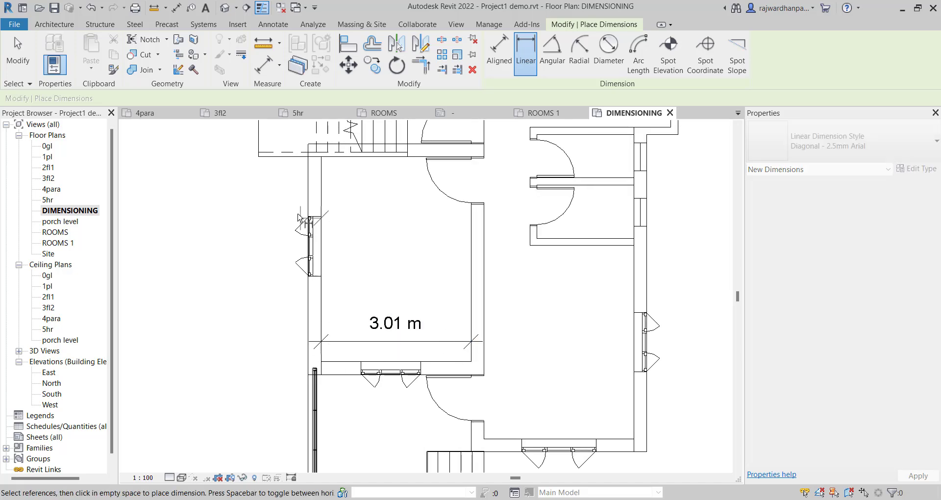
{"action": "left_click", "coordinate": [317, 160]}
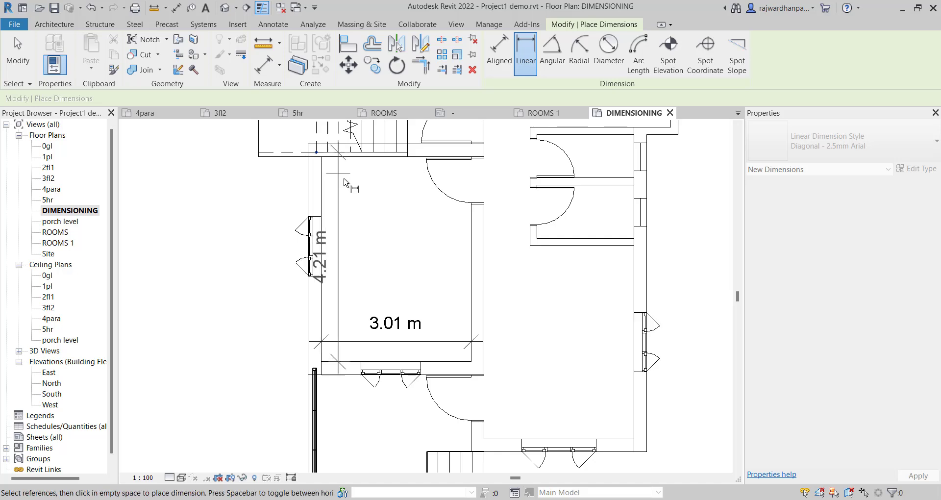
{"action": "left_click", "coordinate": [361, 205]}
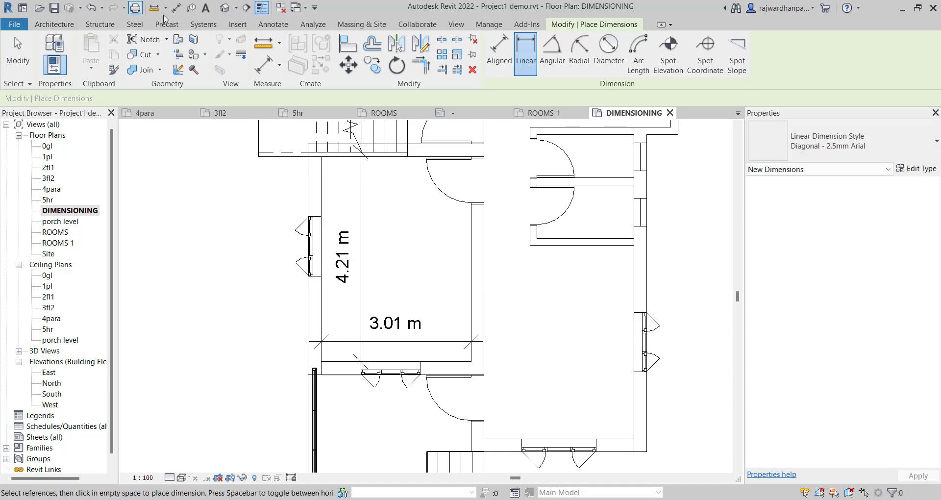
- Place a Spot Elevation with a leader on the lower wall of the small upper-right room, setting its label outside the upper-right corner
{"action": "left_click", "coordinate": [278, 23]}
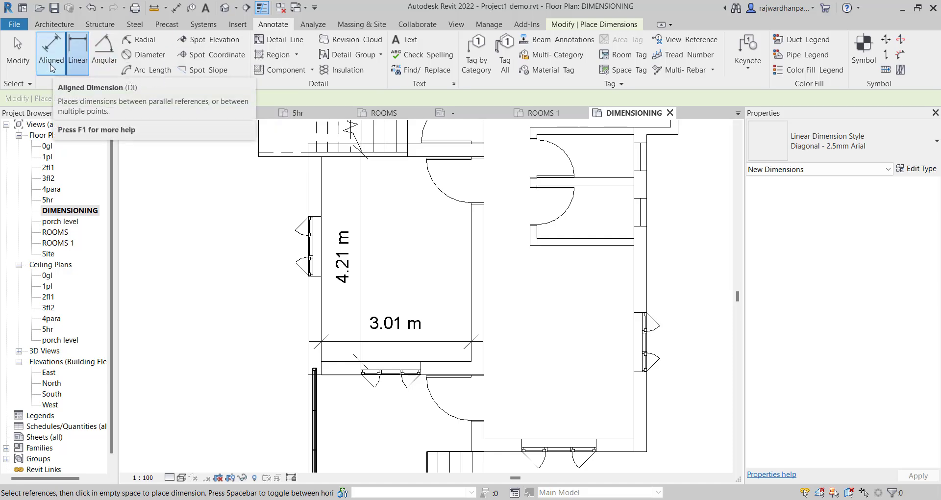
{"action": "scroll", "coordinate": [353, 245], "scroll_direction": "down", "scroll_amount": 4}
{"action": "middle_click_drag", "start_coordinate": [437, 192], "coordinate": [444, 324]}
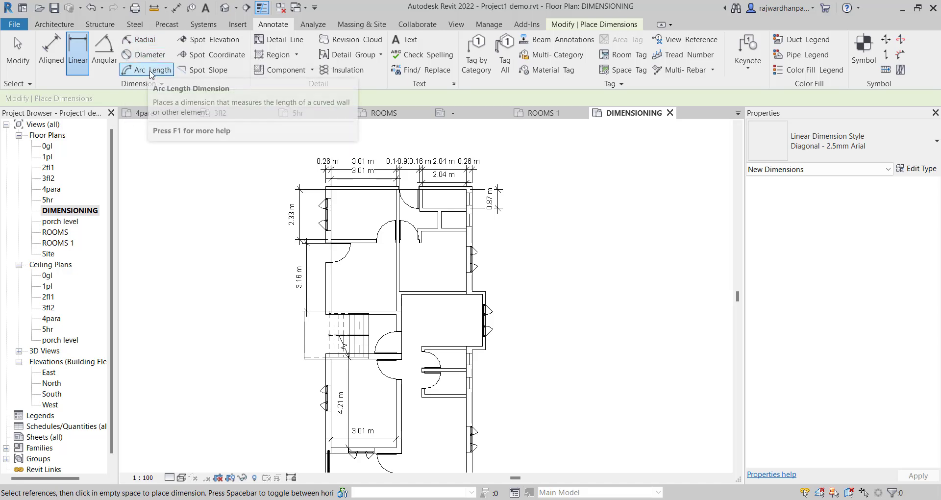
{"action": "left_click", "coordinate": [211, 44]}
{"action": "scroll", "coordinate": [445, 278], "scroll_direction": "up", "scroll_amount": 2}
{"action": "scroll", "coordinate": [446, 257], "scroll_direction": "up", "scroll_amount": 1}
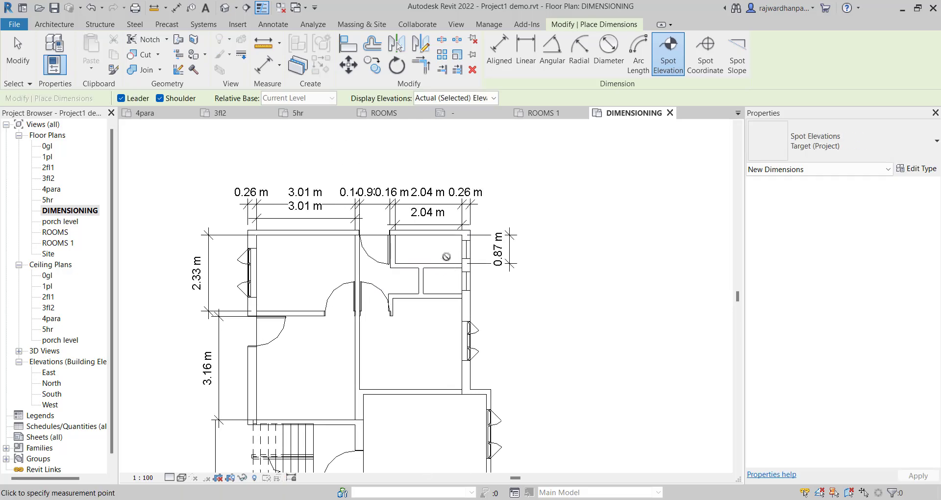
{"action": "left_click", "coordinate": [444, 263]}
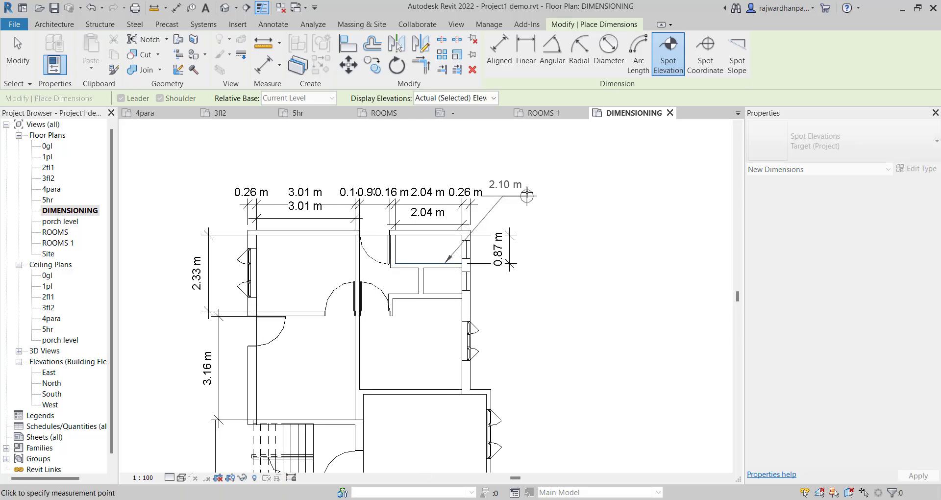
{"action": "left_click", "coordinate": [546, 195]}
- Examine the dimensioned plan from the new spot elevation down to the porch and entrance steps, leaving the Spot Elevation command
{"action": "scroll", "coordinate": [547, 197], "scroll_direction": "up", "scroll_amount": 2}
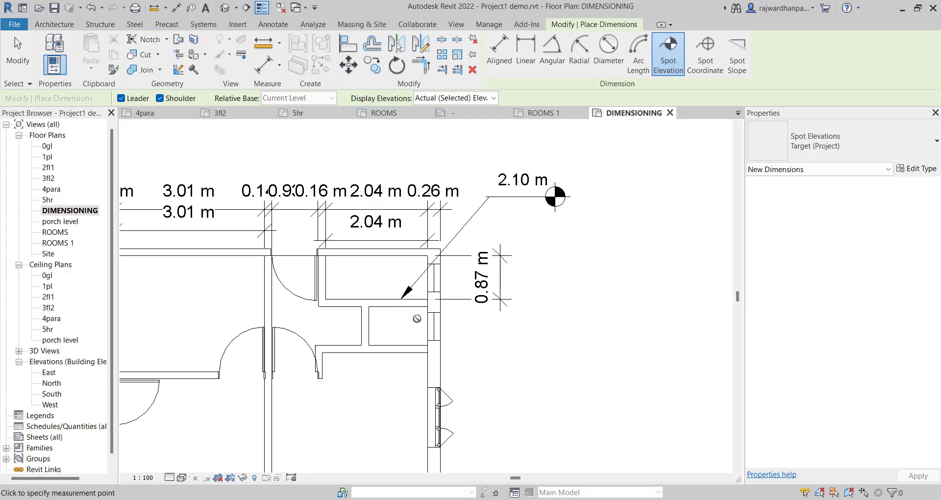
{"action": "scroll", "coordinate": [535, 163], "scroll_direction": "down", "scroll_amount": 2}
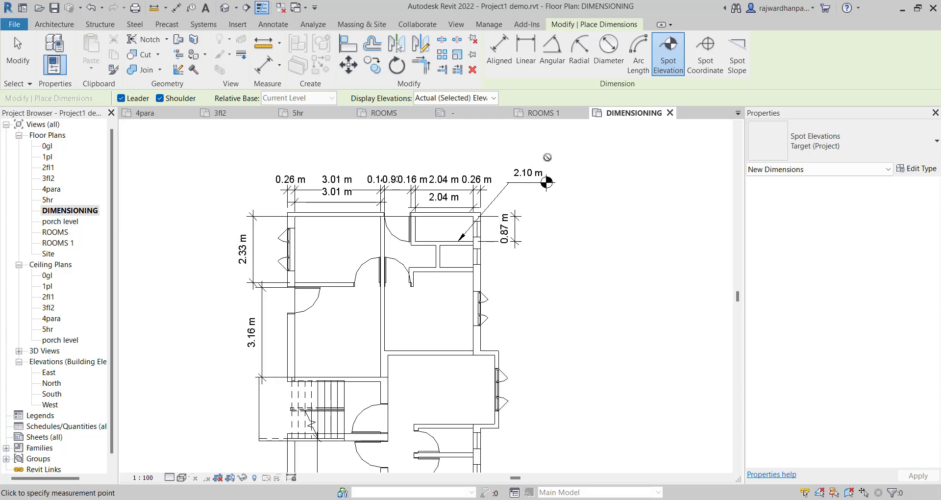
{"action": "middle_click_drag", "start_coordinate": [558, 204], "coordinate": [637, 286]}
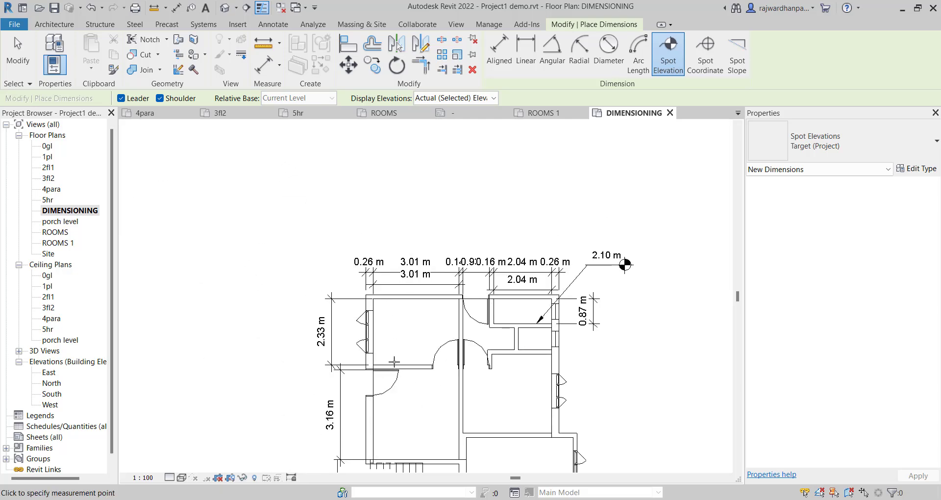
{"action": "middle_click_drag", "start_coordinate": [382, 318], "coordinate": [386, 194]}
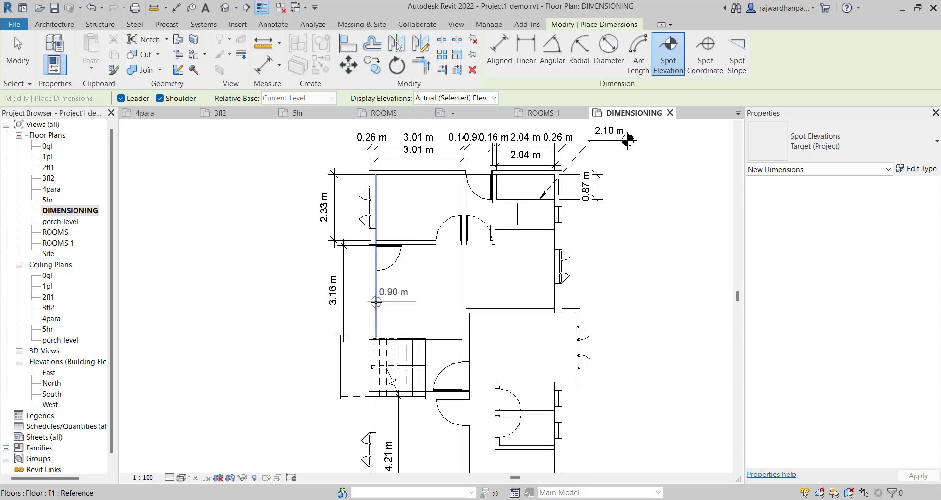
{"action": "middle_click_drag", "start_coordinate": [373, 299], "coordinate": [347, 160]}
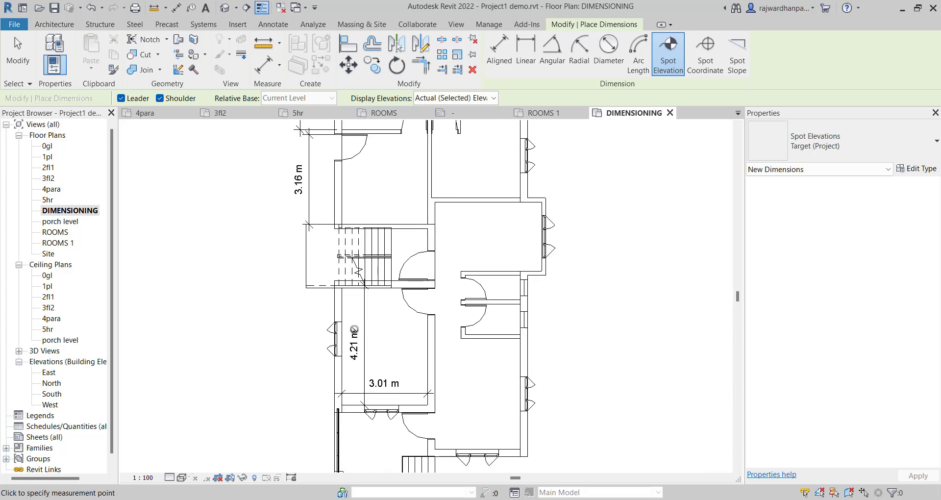
{"action": "scroll", "coordinate": [352, 324], "scroll_direction": "up", "scroll_amount": 2}
{"action": "scroll", "coordinate": [365, 276], "scroll_direction": "down", "scroll_amount": 2}
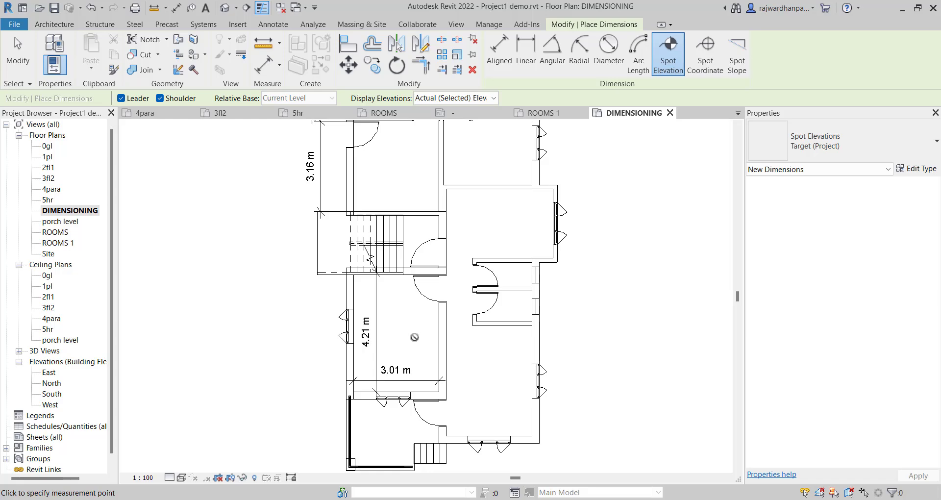
{"action": "scroll", "coordinate": [411, 367], "scroll_direction": "up", "scroll_amount": 1}
{"action": "middle_click_drag", "start_coordinate": [402, 410], "coordinate": [421, 353]}
{"action": "scroll", "coordinate": [468, 414], "scroll_direction": "up", "scroll_amount": 5}
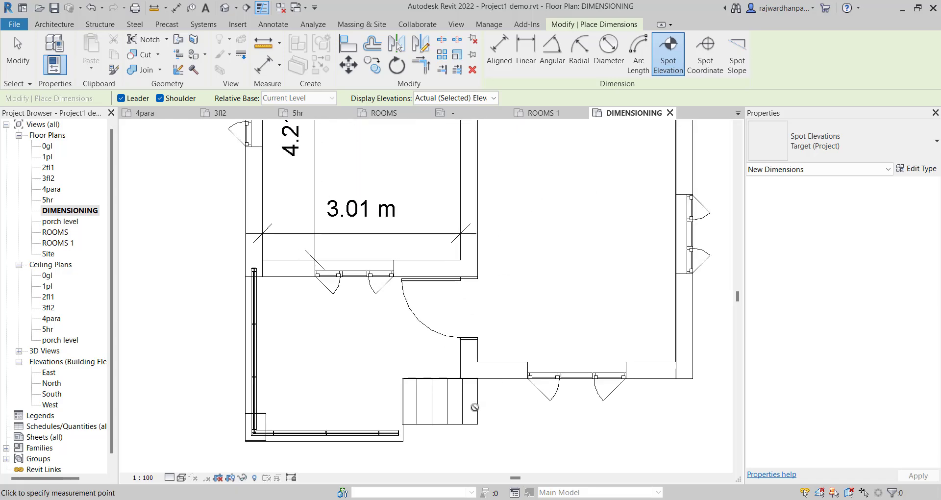
{"action": "key", "text": "Escape"}
{"action": "middle_click_drag", "start_coordinate": [457, 304], "coordinate": [457, 349]}
{"action": "scroll", "coordinate": [441, 348], "scroll_direction": "up", "scroll_amount": 1}
{"action": "scroll", "coordinate": [405, 343], "scroll_direction": "down", "scroll_amount": 5}
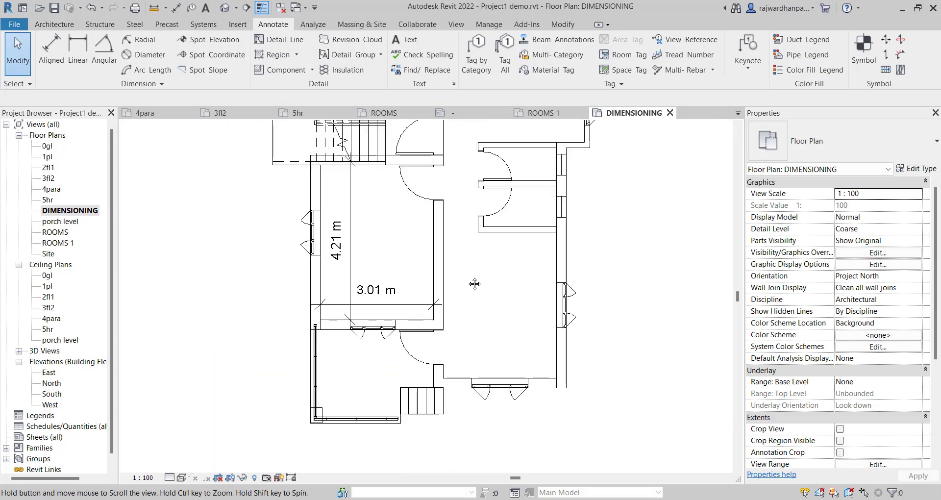
{"action": "middle_click_drag", "start_coordinate": [474, 284], "coordinate": [477, 363]}
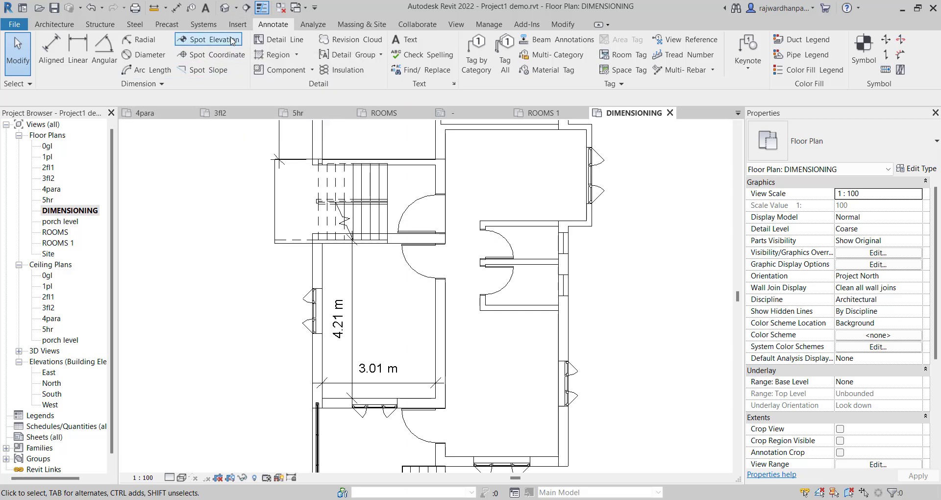
- Place a Spot Coordinate with a leader on the outer face of the right exterior wall, setting its label outside the building
{"action": "left_click", "coordinate": [218, 55]}
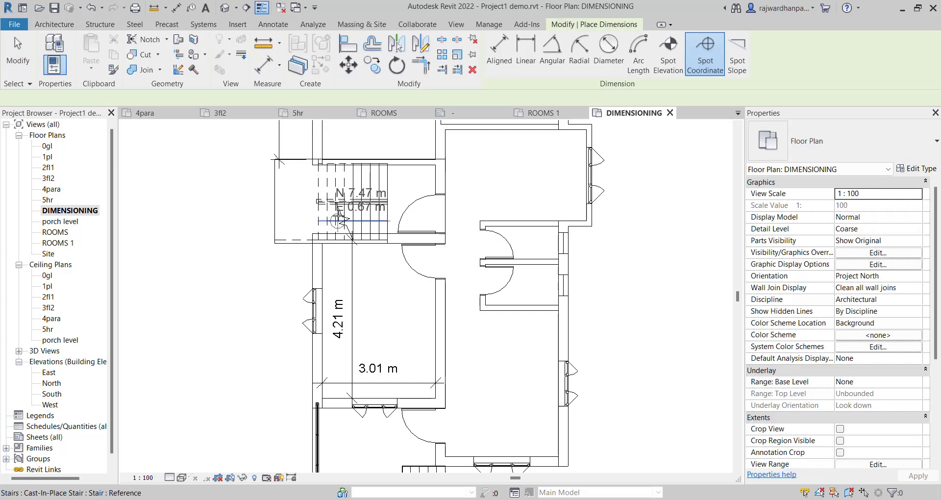
{"action": "left_click", "coordinate": [569, 337]}
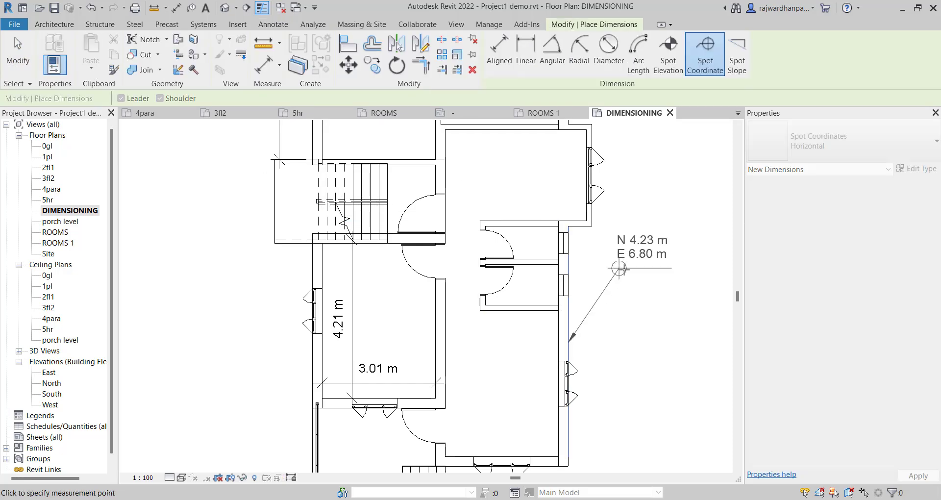
{"action": "left_click", "coordinate": [677, 270]}
{"action": "middle_click_drag", "start_coordinate": [530, 313], "coordinate": [424, 401]}
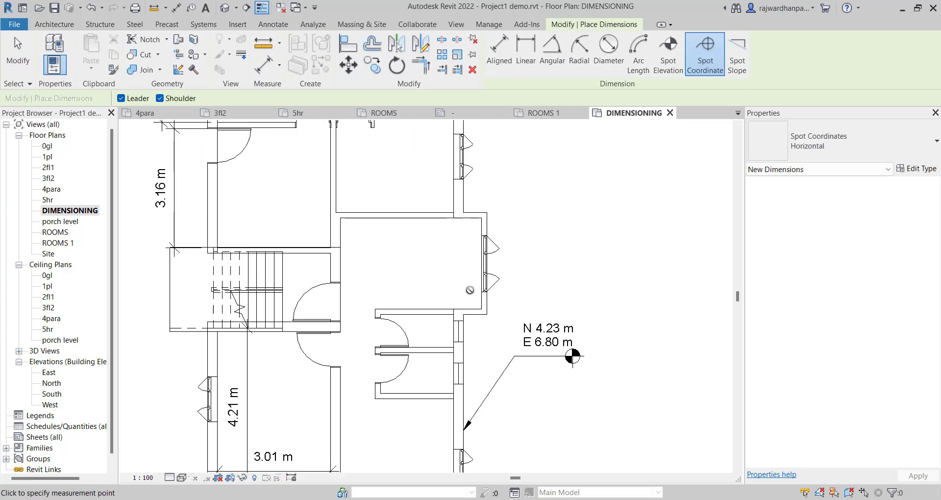
{"action": "middle_click_drag", "start_coordinate": [494, 285], "coordinate": [515, 302]}
- Draw a rectangle of chained Thin Lines detail lines, about 4.4 m wide and 6 m high, in the empty area right of the plan
{"action": "left_click", "coordinate": [262, 27]}
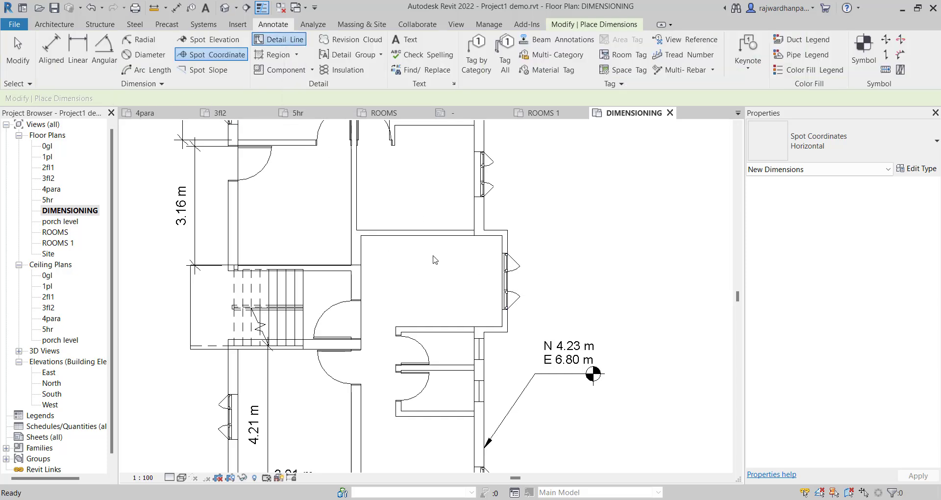
{"action": "scroll", "coordinate": [435, 260], "scroll_direction": "down", "scroll_amount": 3}
{"action": "middle_click_drag", "start_coordinate": [493, 242], "coordinate": [455, 241]}
{"action": "left_click", "coordinate": [407, 261]}
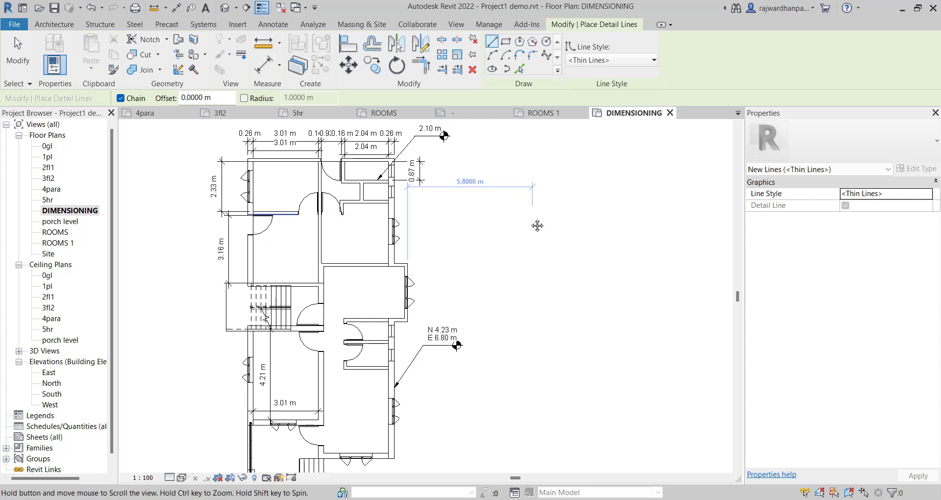
{"action": "middle_click_drag", "start_coordinate": [538, 226], "coordinate": [486, 242]}
{"action": "left_click", "coordinate": [576, 177]}
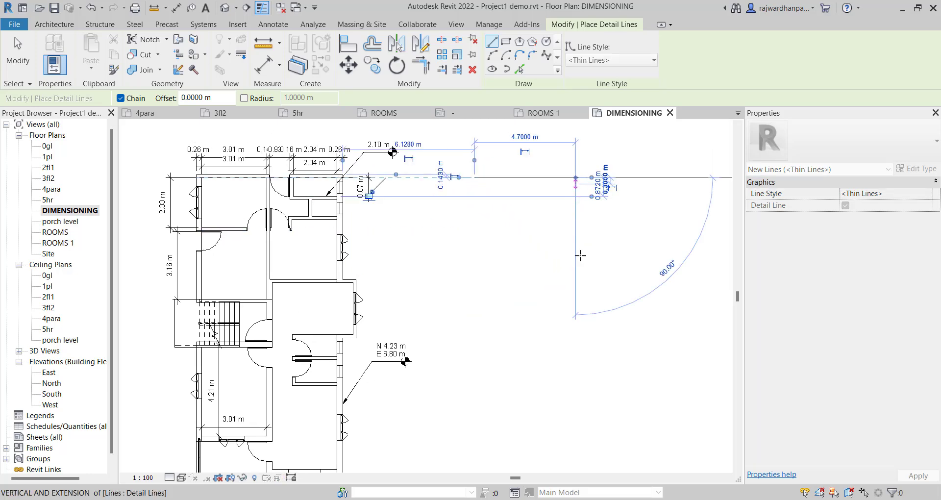
{"action": "left_click", "coordinate": [574, 312]}
{"action": "left_click", "coordinate": [481, 312]}
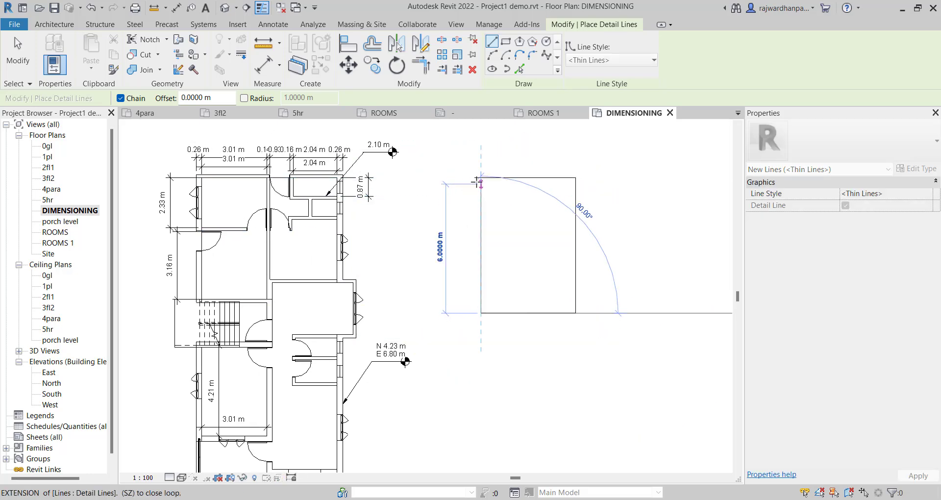
{"action": "left_click", "coordinate": [481, 179]}
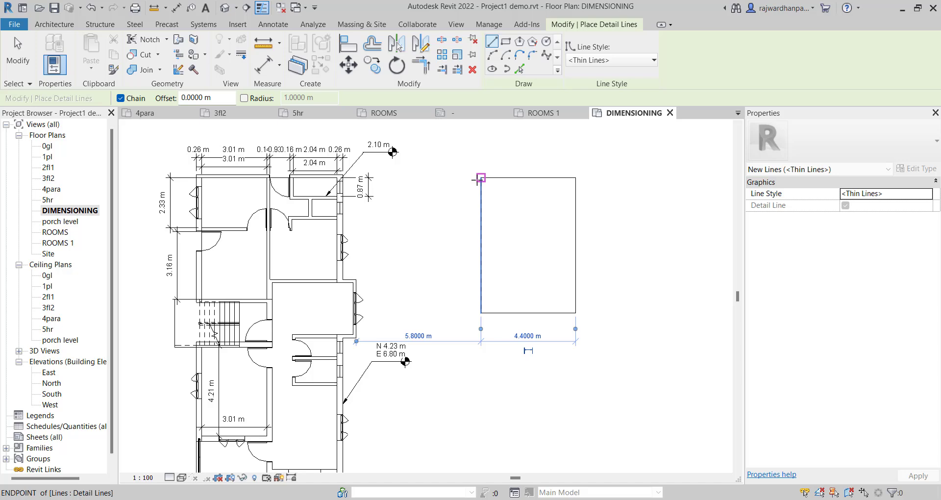
- Create a Vertical filled region with a rectangular boundary traced over the 4.4 m wide detail-line rectangle
{"action": "left_click", "coordinate": [271, 25]}
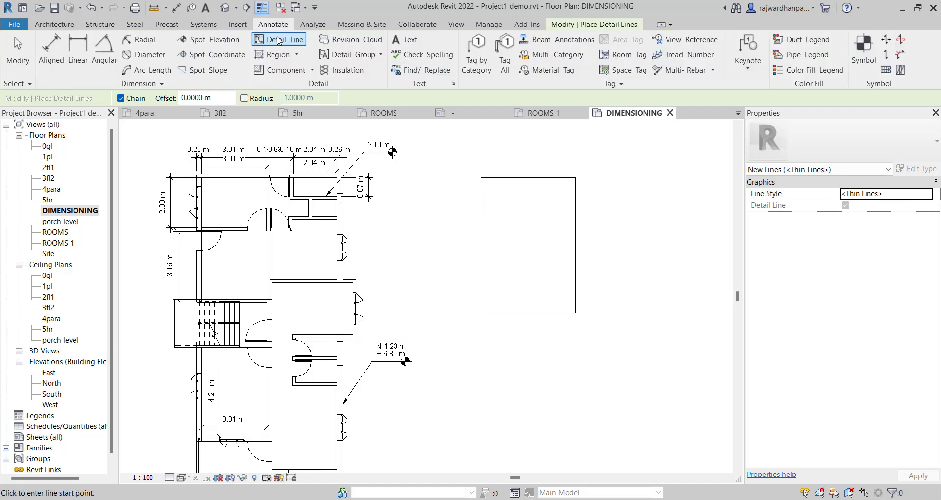
{"action": "left_click", "coordinate": [296, 55]}
{"action": "left_click", "coordinate": [300, 79]}
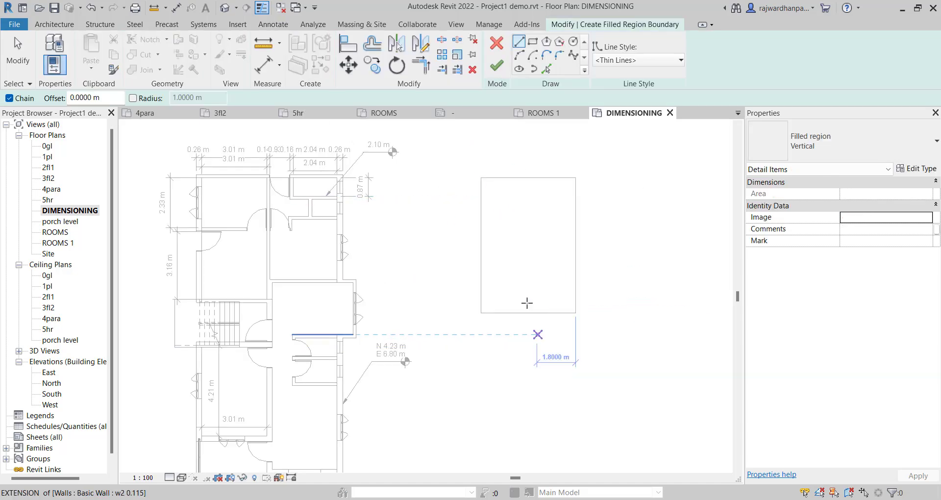
{"action": "left_click", "coordinate": [532, 41]}
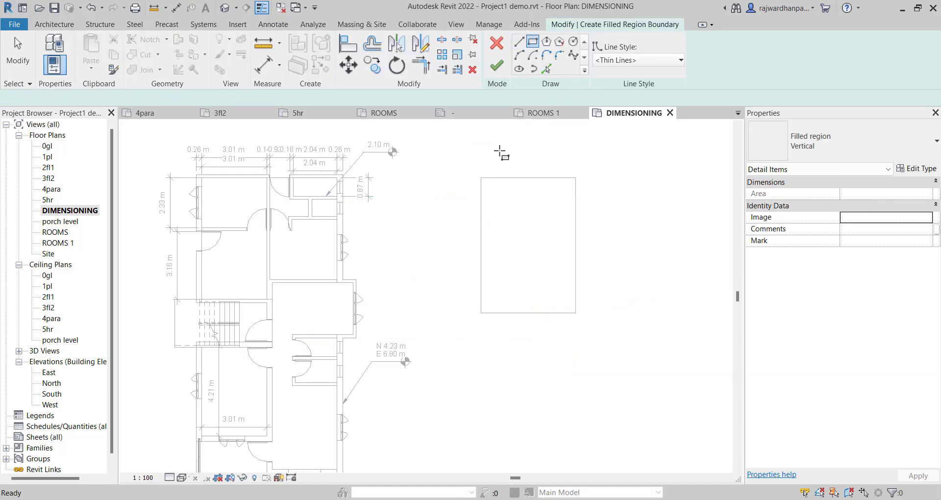
{"action": "left_click", "coordinate": [481, 177]}
{"action": "left_click", "coordinate": [576, 313]}
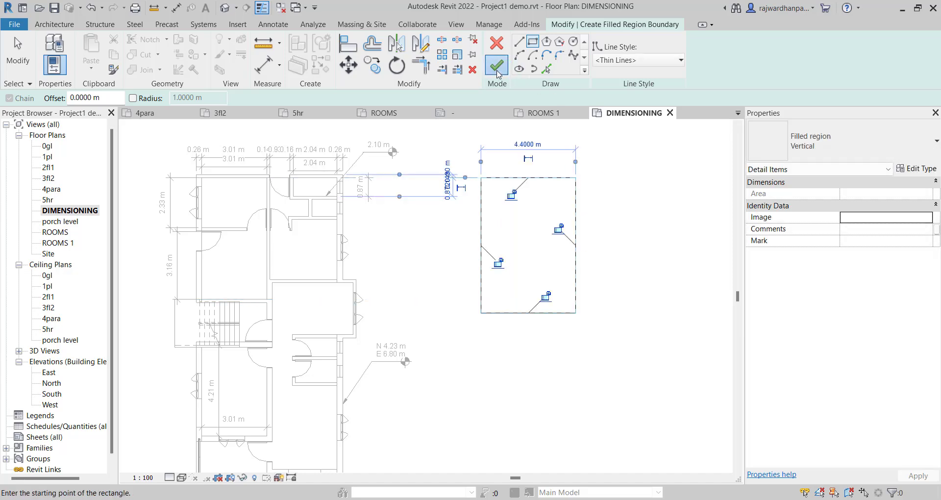
{"action": "left_click", "coordinate": [497, 65]}
{"action": "left_click", "coordinate": [592, 249]}
{"action": "scroll", "coordinate": [593, 260], "scroll_direction": "down", "scroll_amount": 3}
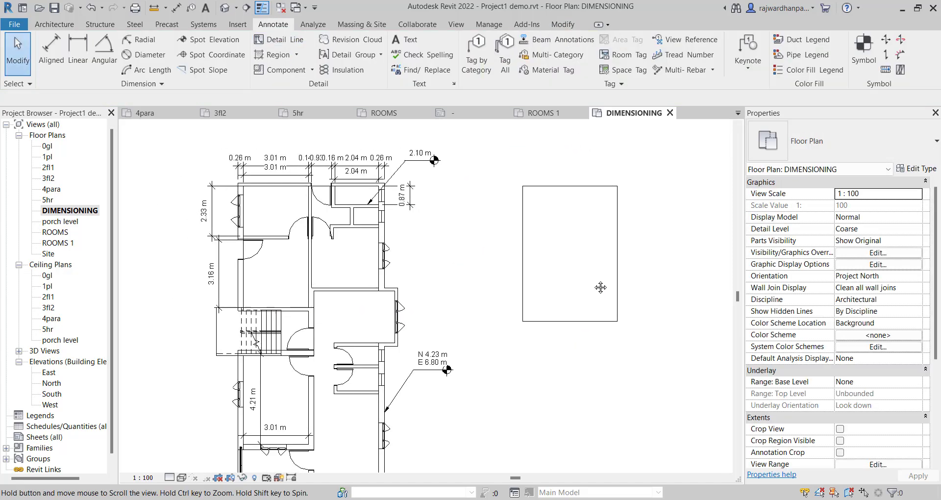
- Add the text label BED inside the room below the staircase
{"action": "scroll", "coordinate": [421, 270], "scroll_direction": "up", "scroll_amount": 2}
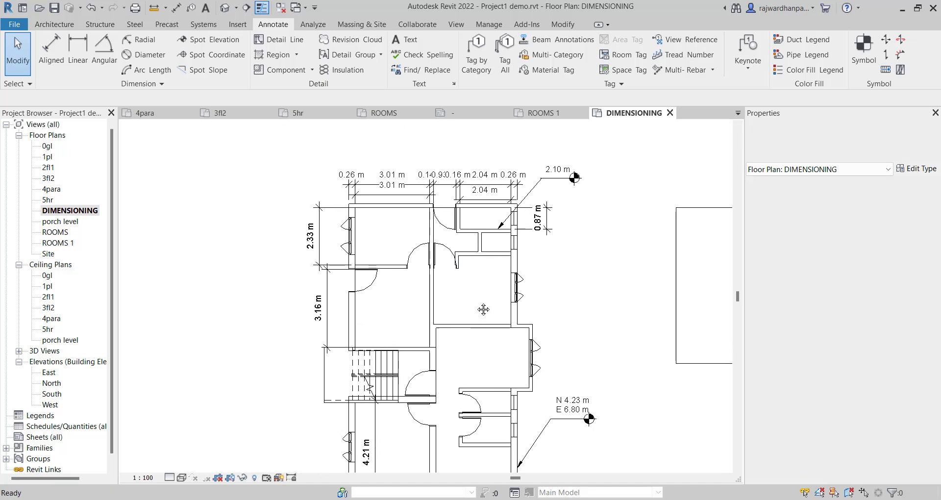
{"action": "left_click", "coordinate": [403, 40]}
{"action": "middle_click_drag", "start_coordinate": [466, 348], "coordinate": [483, 201]}
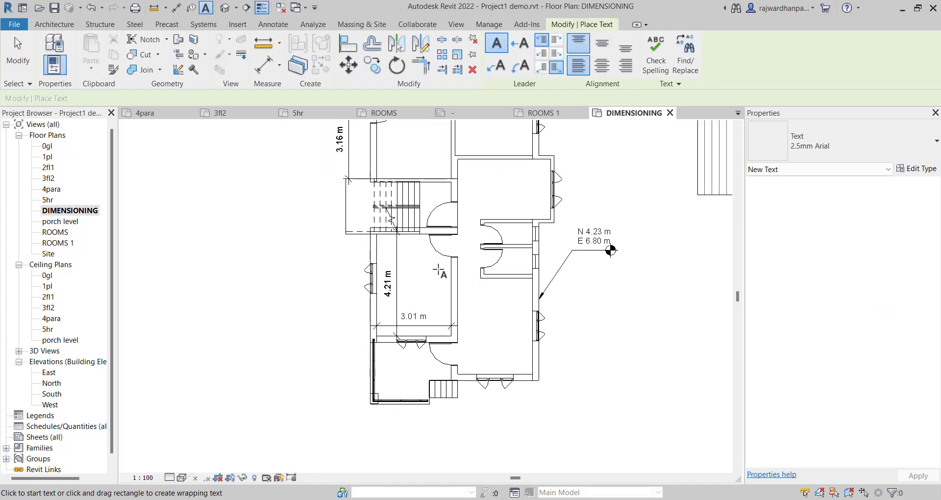
{"action": "scroll", "coordinate": [382, 254], "scroll_direction": "up", "scroll_amount": 3}
{"action": "left_click_drag", "start_coordinate": [441, 297], "coordinate": [442, 300]}
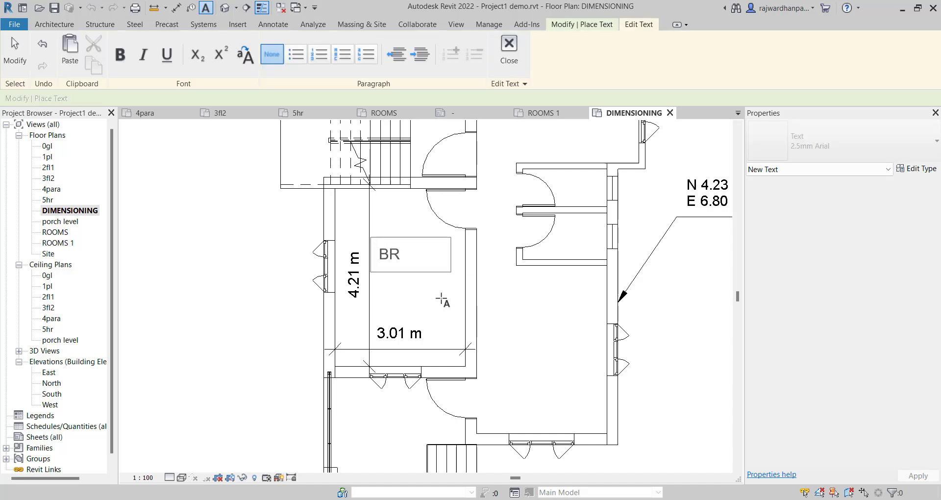
{"action": "left_click", "coordinate": [443, 301]}
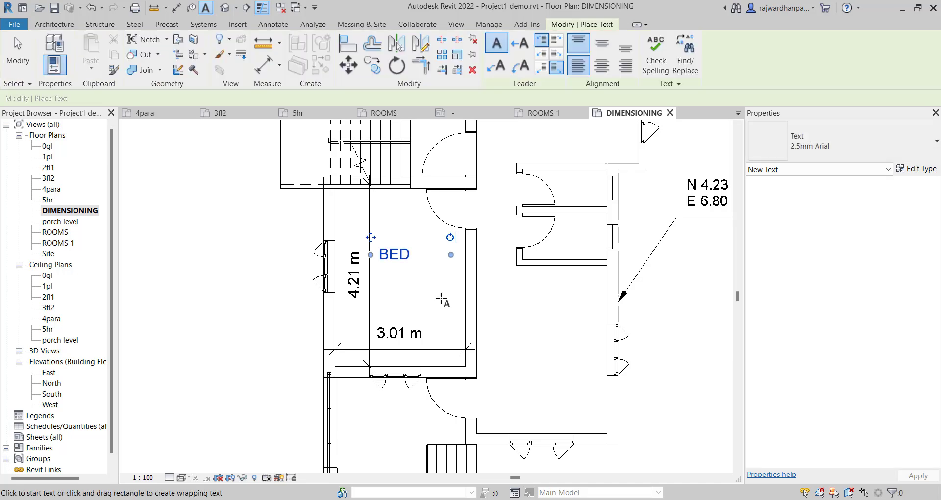
- Add a hall text label in the large lower-right room and a KITCHEN label in the room right of the staircase
{"action": "left_click_drag", "start_coordinate": [568, 368], "coordinate": [574, 373]}
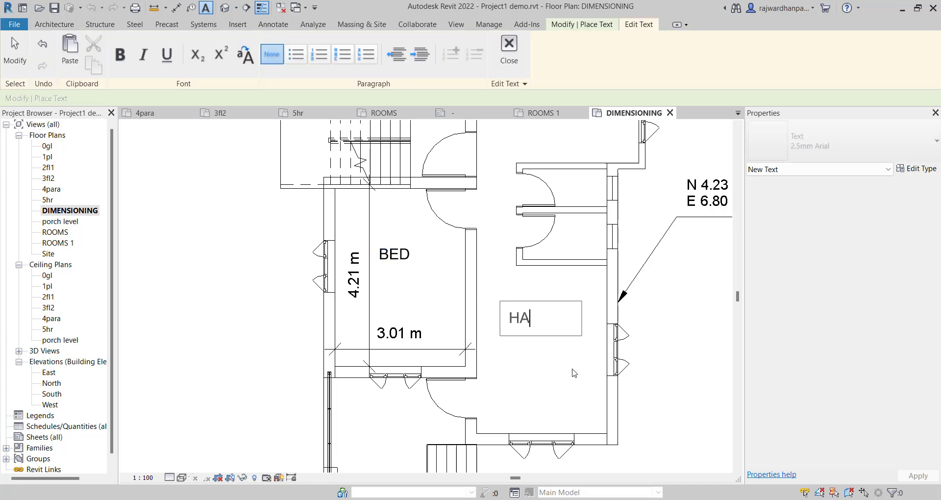
{"action": "left_click", "coordinate": [597, 372]}
{"action": "middle_click_drag", "start_coordinate": [512, 202], "coordinate": [495, 441]}
{"action": "middle_click_drag", "start_coordinate": [492, 259], "coordinate": [484, 353]}
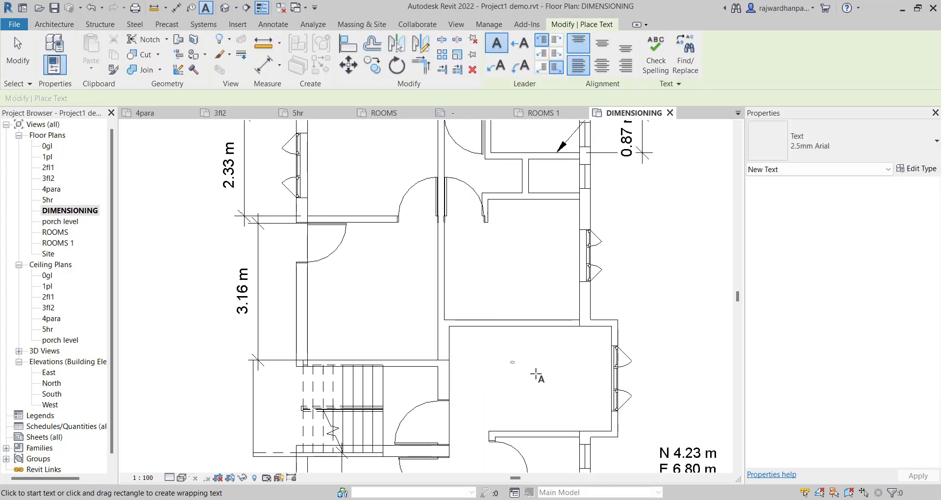
{"action": "left_click", "coordinate": [505, 354]}
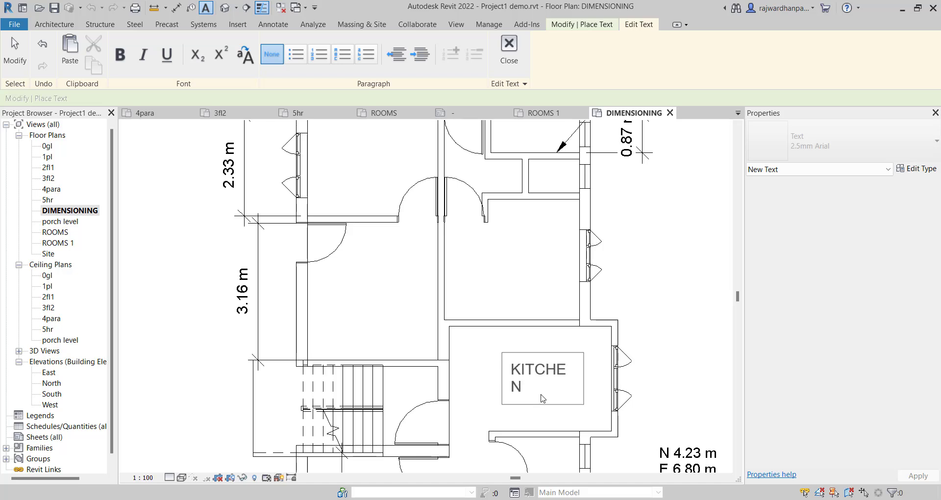
{"action": "left_click", "coordinate": [522, 343]}
- Add the text label HALL in the room directly above the staircase and keep the text
{"action": "middle_click_drag", "start_coordinate": [529, 350], "coordinate": [544, 443]}
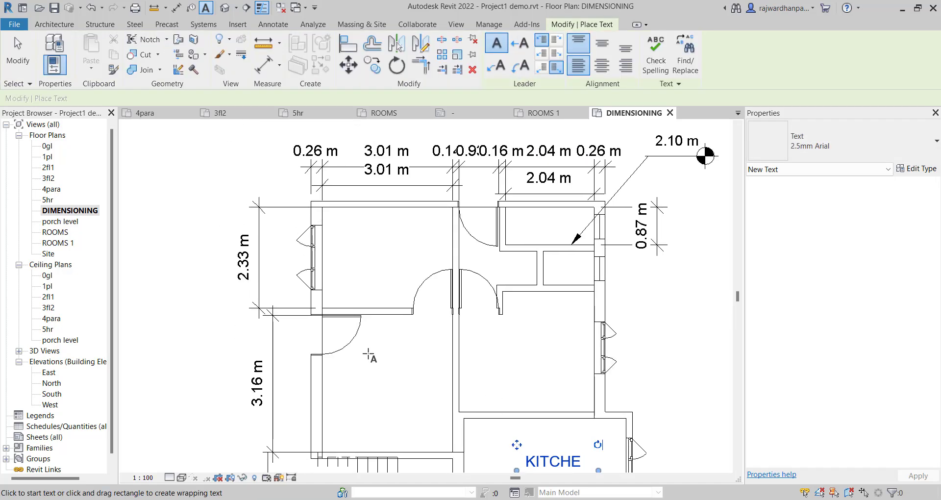
{"action": "left_click_drag", "start_coordinate": [425, 418], "coordinate": [425, 420]}
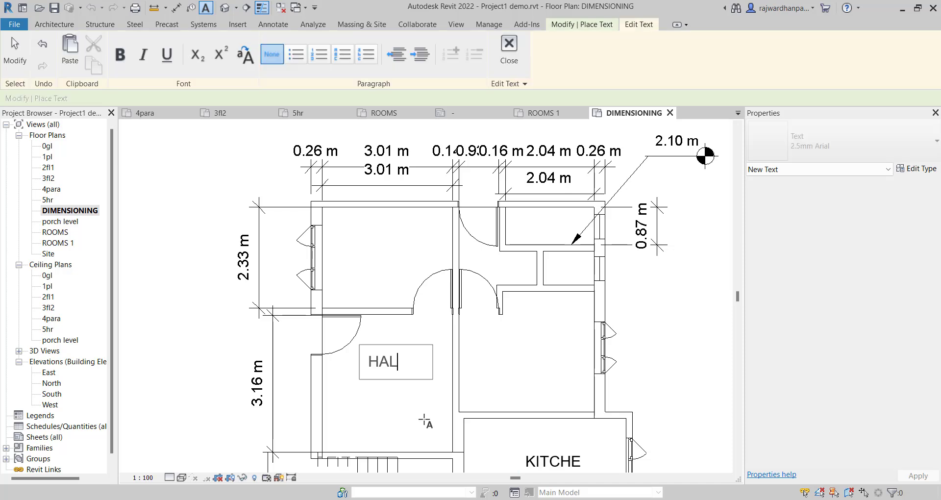
{"action": "key", "text": "Escape"}
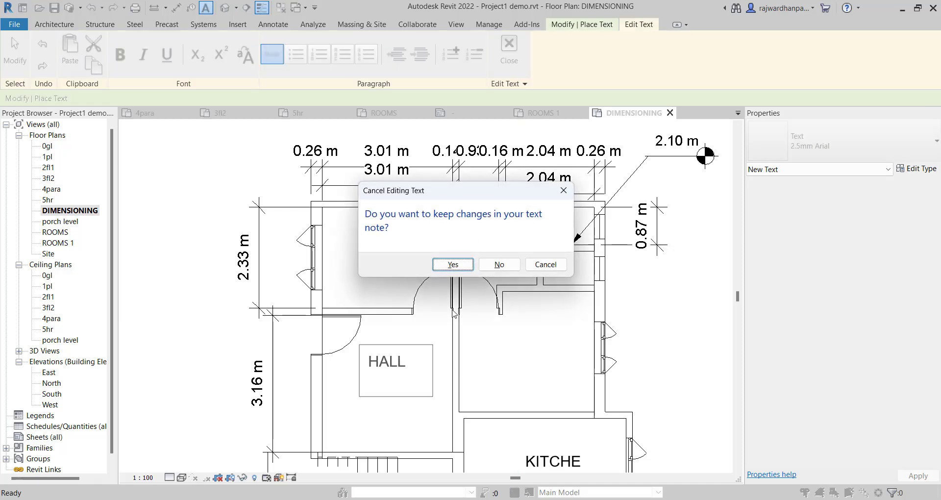
{"action": "left_click", "coordinate": [453, 265]}
- Add the text label BED in the room directly above the existing KITCHEN label's room
{"action": "middle_click_drag", "start_coordinate": [455, 266], "coordinate": [407, 279]}
{"action": "left_click_drag", "start_coordinate": [446, 331], "coordinate": [528, 365]}
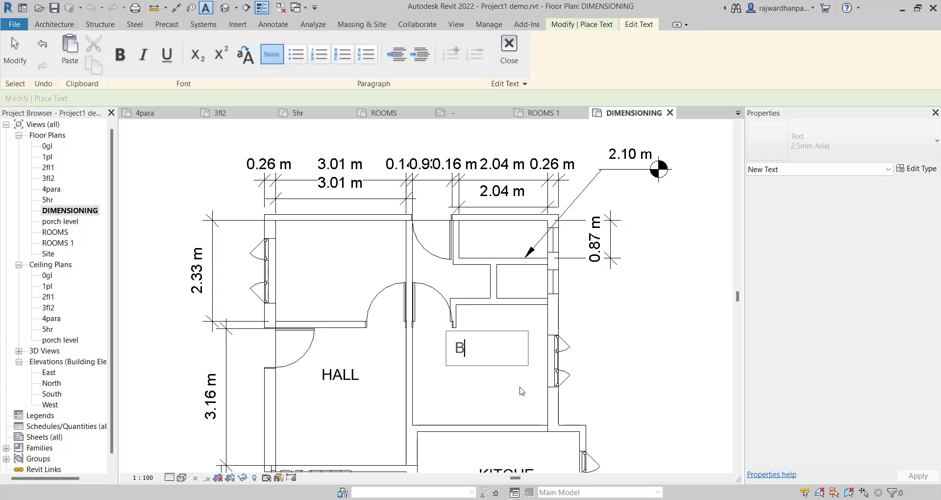
{"action": "left_click", "coordinate": [496, 405]}
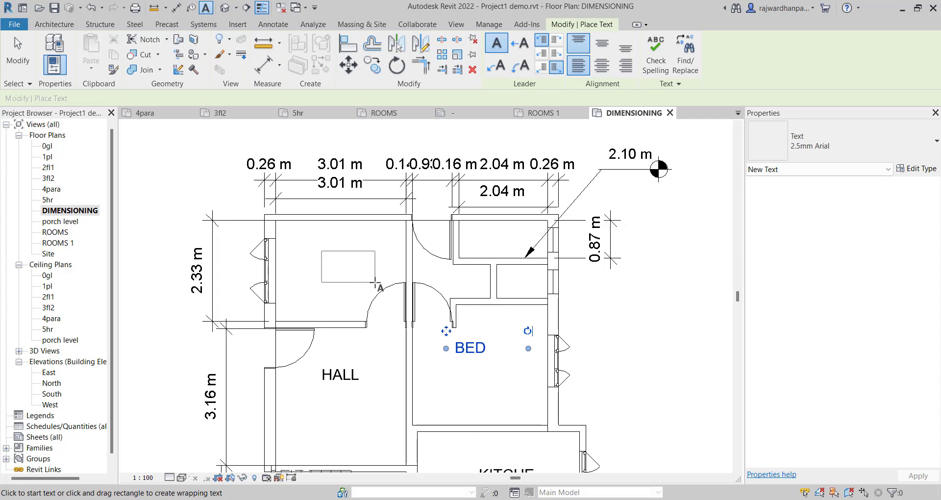
- Add the text label KITCHEN in the upper-left room and widen its text box so the word fits on one line
{"action": "left_click_drag", "start_coordinate": [375, 283], "coordinate": [377, 288]}
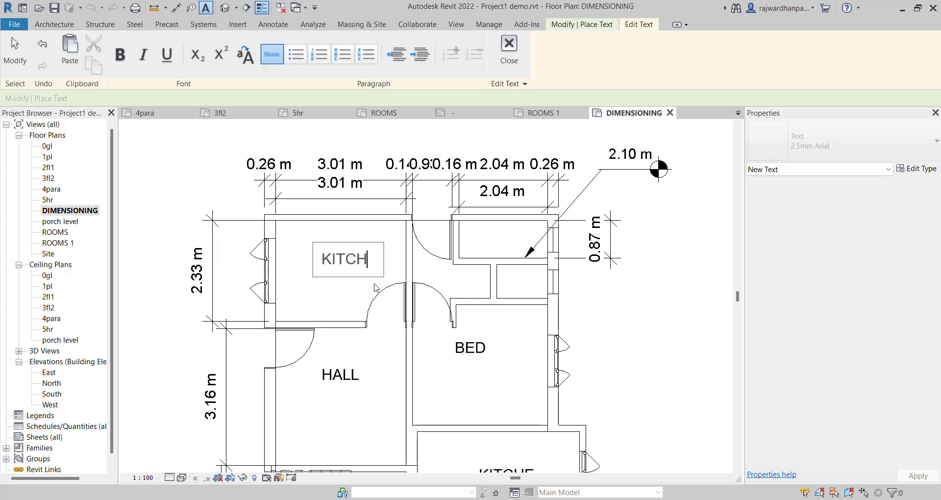
{"action": "left_click", "coordinate": [421, 279]}
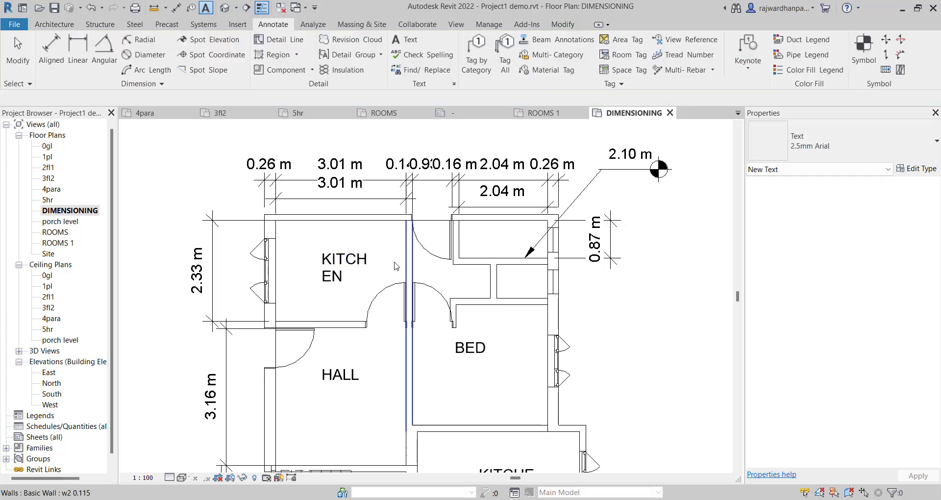
{"action": "left_click", "coordinate": [368, 267]}
{"action": "left_click_drag", "start_coordinate": [385, 268], "coordinate": [407, 271]}
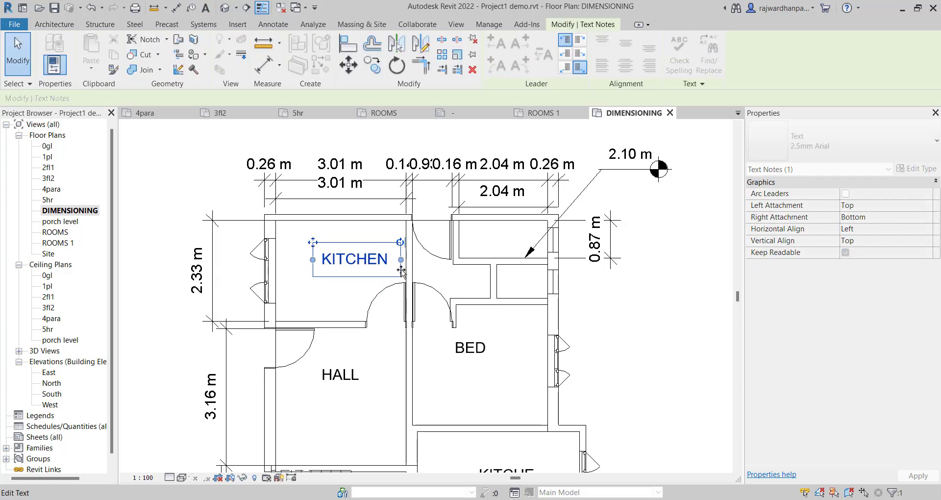
{"action": "key", "text": "Escape"}
- Widen the text box of the KITCHEN label beside the staircase so the word fits on one line
{"action": "scroll", "coordinate": [487, 276], "scroll_direction": "down", "scroll_amount": 5}
{"action": "left_click", "coordinate": [488, 276]}
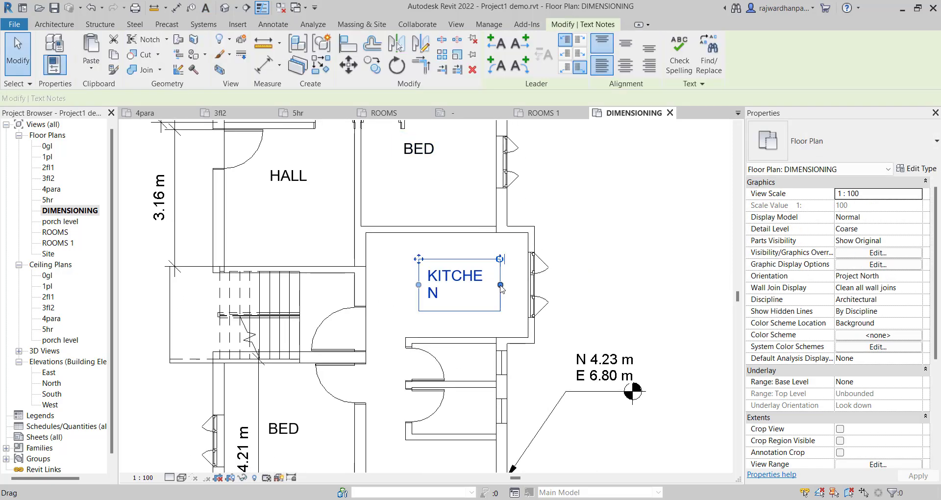
{"action": "left_click_drag", "start_coordinate": [500, 284], "coordinate": [512, 275]}
{"action": "key", "text": "Escape"}
{"action": "scroll", "coordinate": [428, 356], "scroll_direction": "down", "scroll_amount": 3}
{"action": "scroll", "coordinate": [428, 356], "scroll_direction": "up", "scroll_amount": 2}
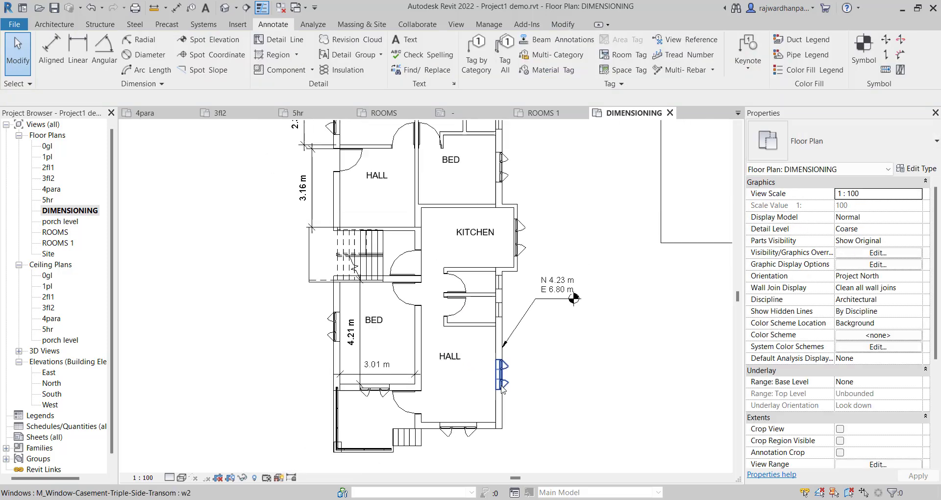
{"action": "middle_click_drag", "start_coordinate": [539, 318], "coordinate": [578, 273]}
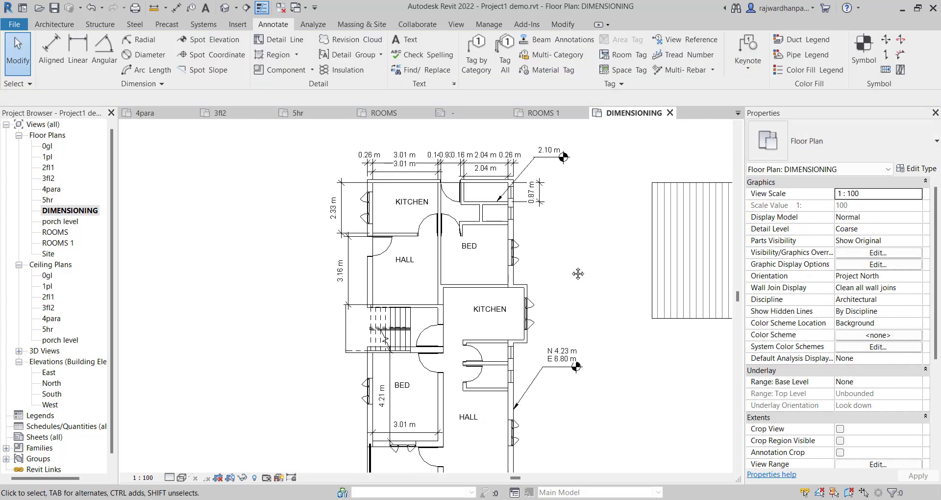
{"action": "middle_click_drag", "start_coordinate": [388, 328], "coordinate": [370, 291]}
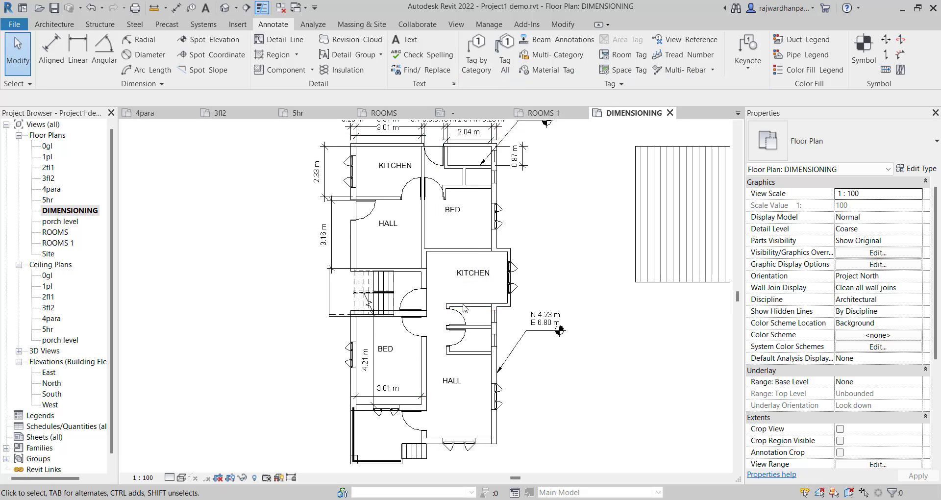
{"action": "scroll", "coordinate": [464, 308], "scroll_direction": "up", "scroll_amount": 5}
{"action": "left_click", "coordinate": [402, 341]}
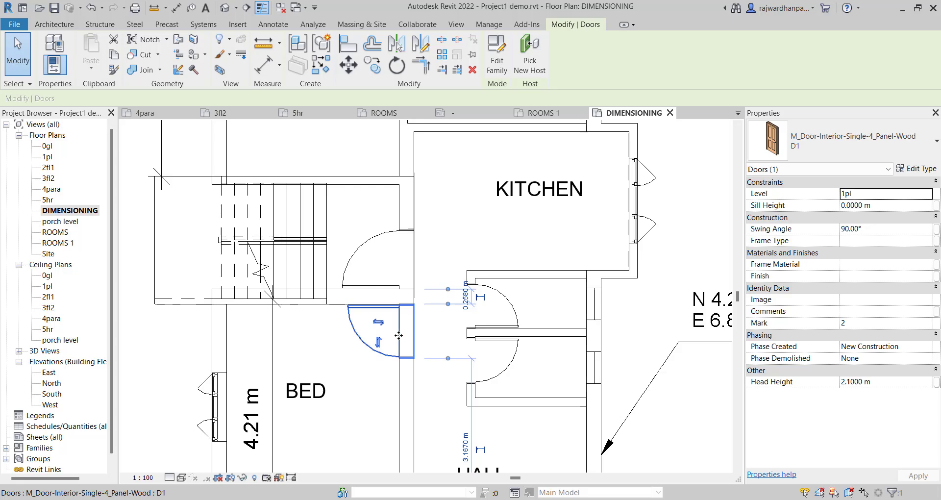
{"action": "key", "text": "Escape"}
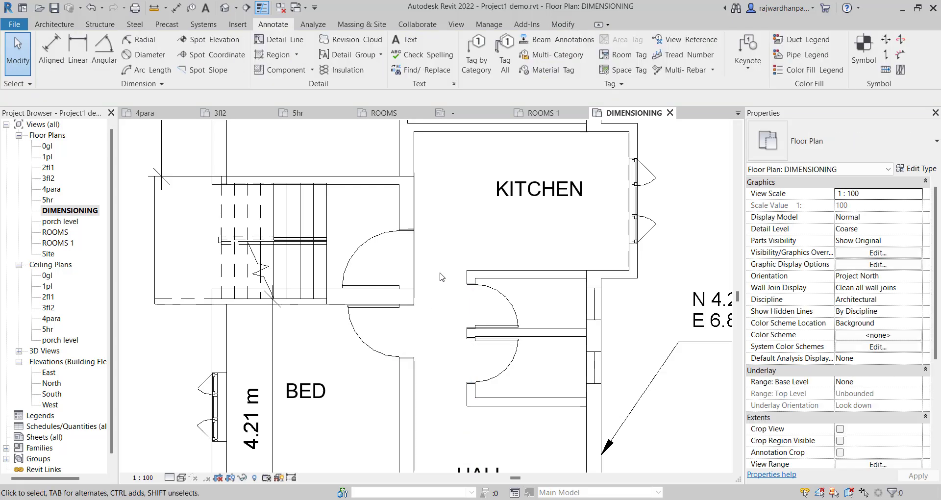
{"action": "left_click", "coordinate": [415, 272]}
{"action": "key", "text": "Escape"}
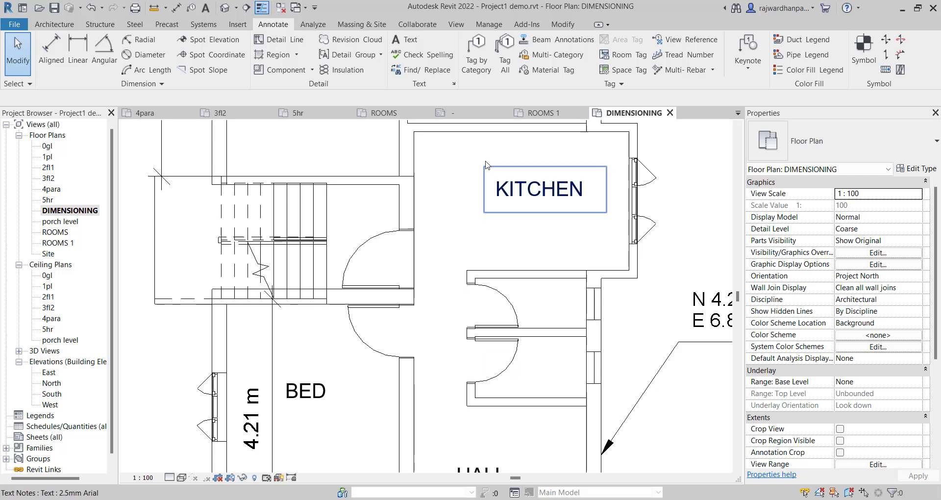
- Tag all untagged doors in the current view with horizontal M_Door Tag tags without leaders
{"action": "left_click", "coordinate": [505, 59]}
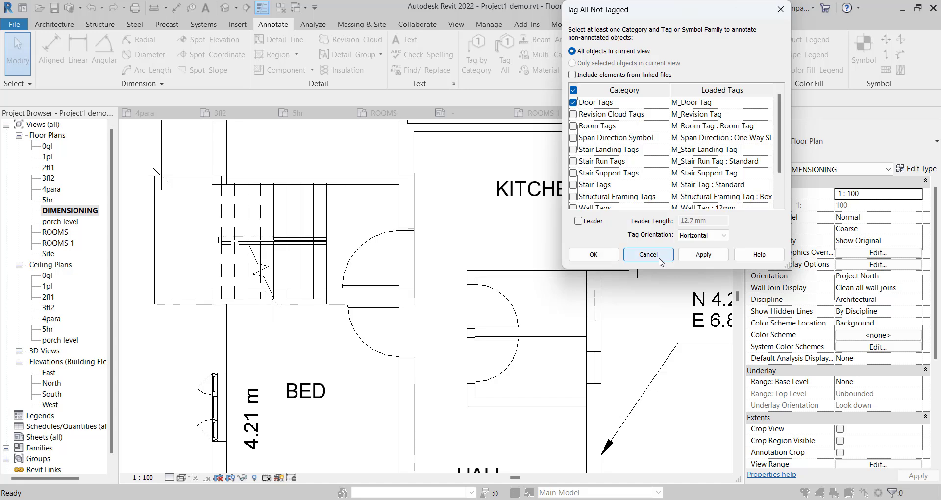
{"action": "left_click", "coordinate": [704, 255]}
{"action": "left_click", "coordinate": [594, 254]}
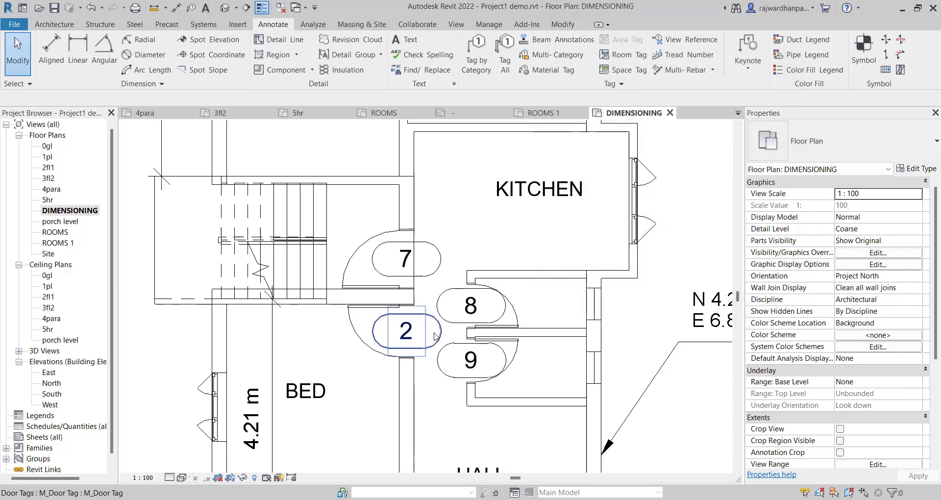
- Open the family of the door tag beside the lower BED room for editing
{"action": "scroll", "coordinate": [441, 334], "scroll_direction": "down", "scroll_amount": 2}
{"action": "scroll", "coordinate": [463, 276], "scroll_direction": "up", "scroll_amount": 4}
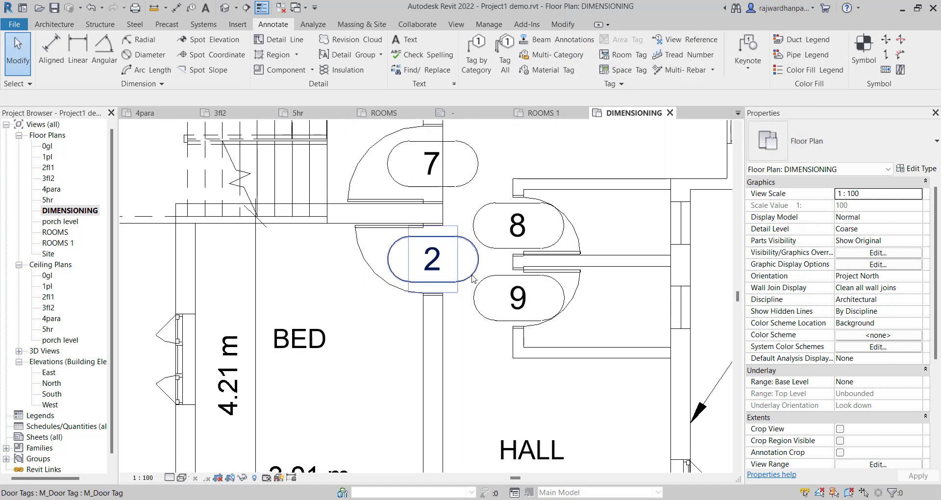
{"action": "left_click", "coordinate": [472, 277]}
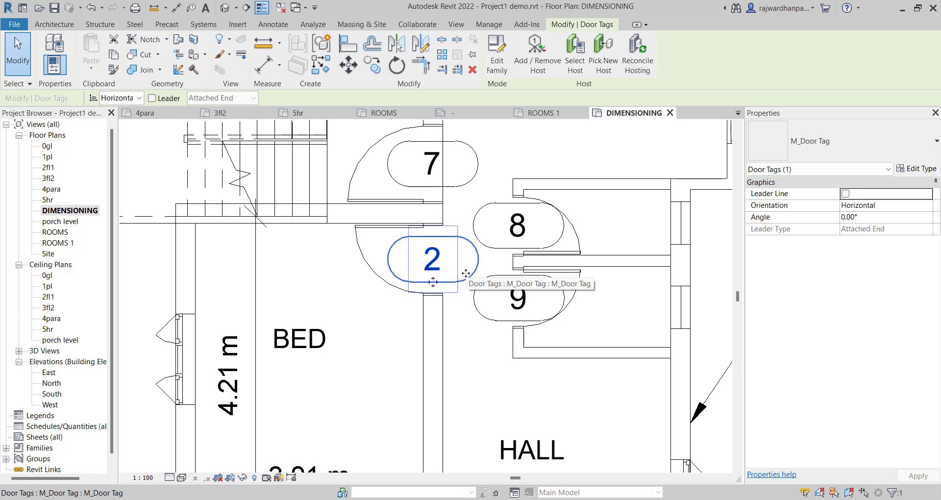
{"action": "left_click", "coordinate": [471, 339]}
{"action": "left_click", "coordinate": [463, 285]}
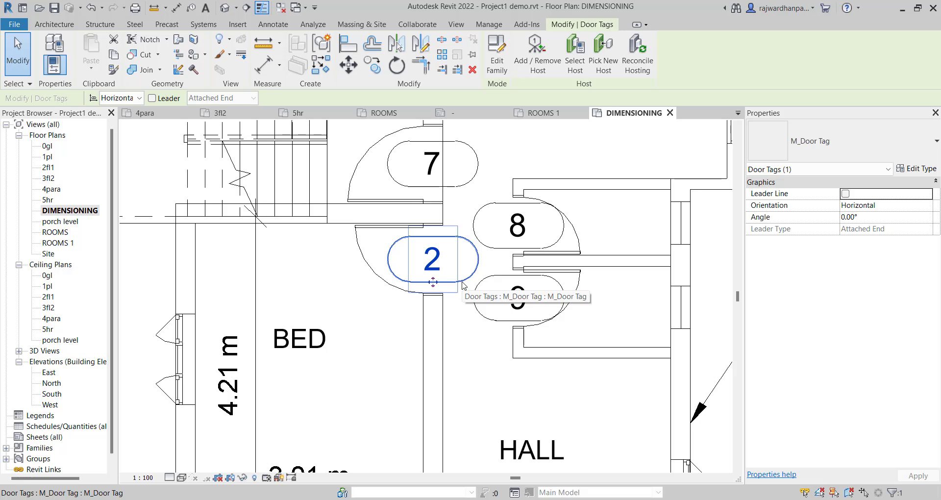
{"action": "left_click", "coordinate": [500, 69]}
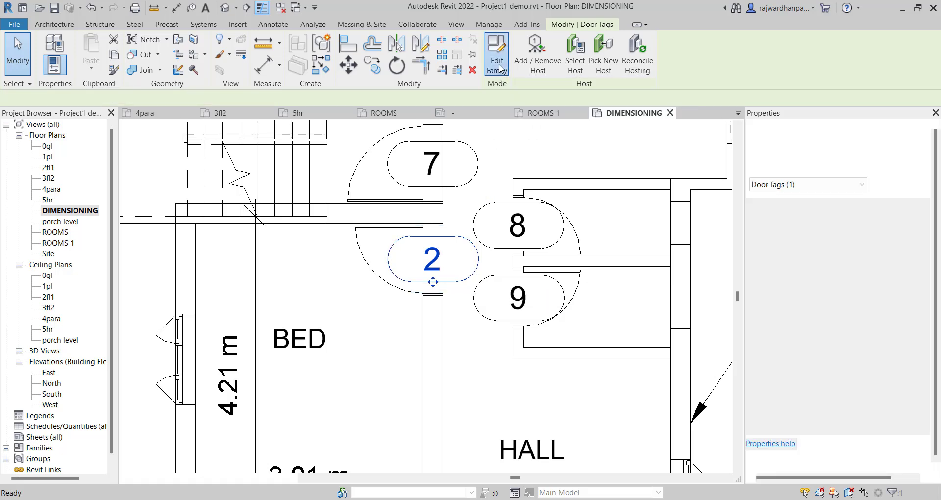
- Replace the Mark parameter in the door tag's label with Type Mark and look over the label's type properties
{"action": "left_click", "coordinate": [525, 250]}
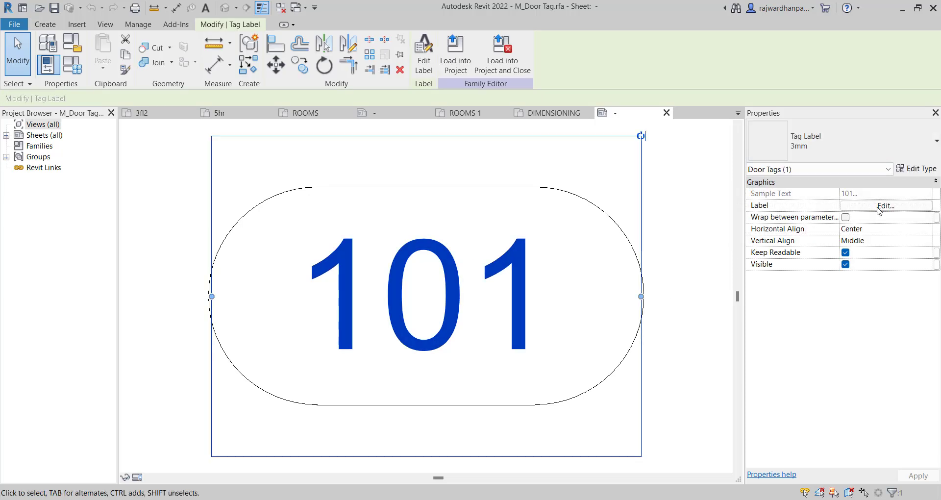
{"action": "left_click", "coordinate": [880, 208]}
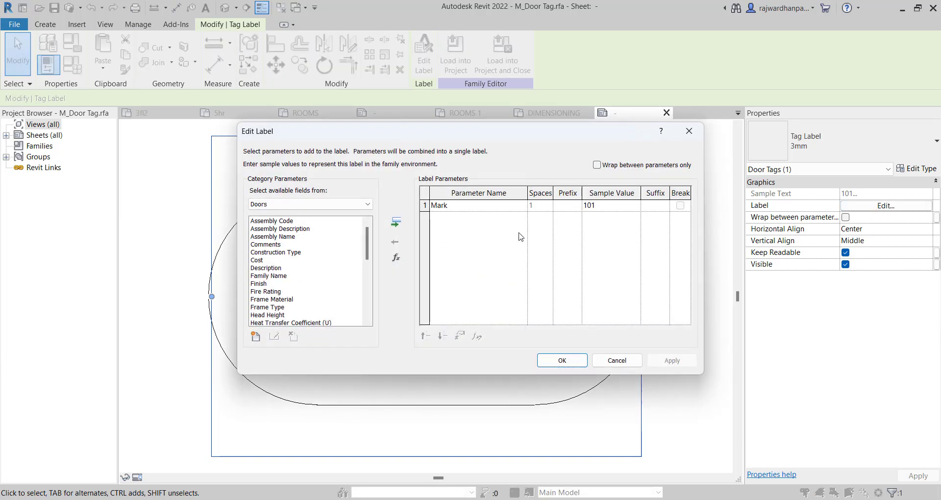
{"action": "left_click", "coordinate": [426, 205]}
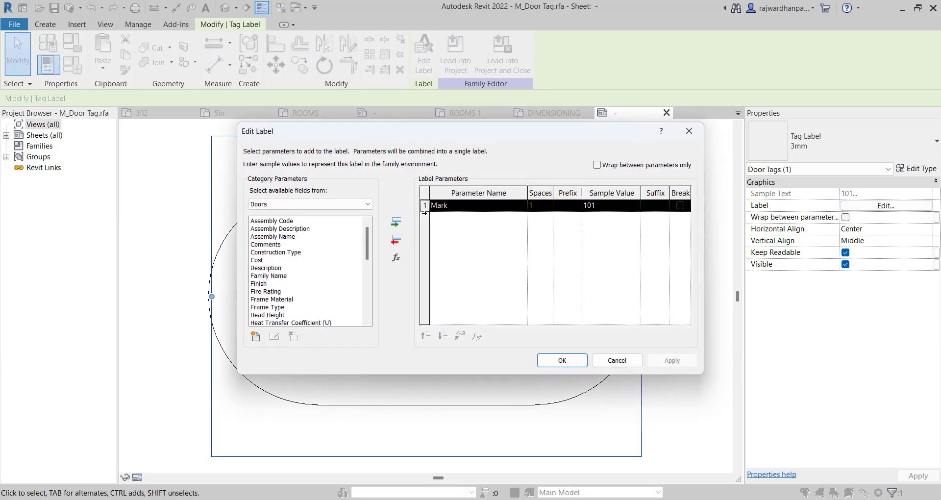
{"action": "left_click", "coordinate": [395, 242]}
{"action": "left_click_drag", "start_coordinate": [368, 243], "coordinate": [322, 319]}
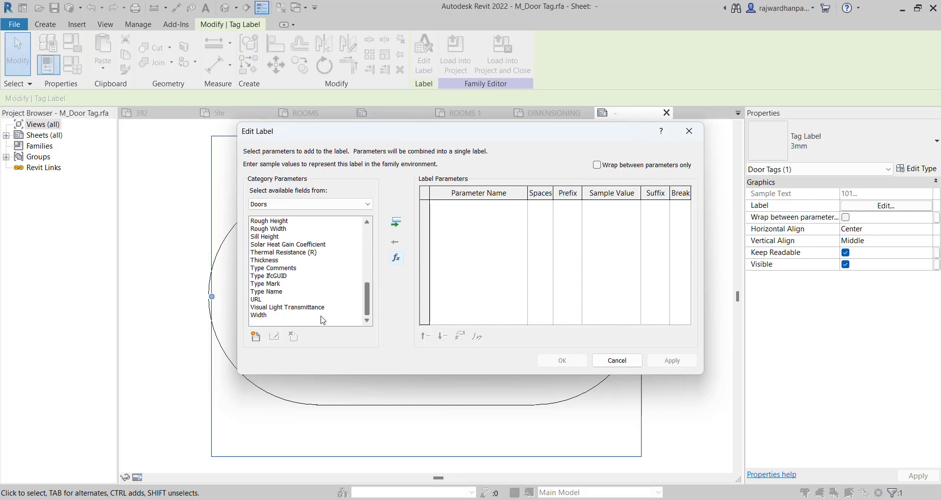
{"action": "left_click", "coordinate": [263, 285]}
{"action": "left_click", "coordinate": [396, 222]}
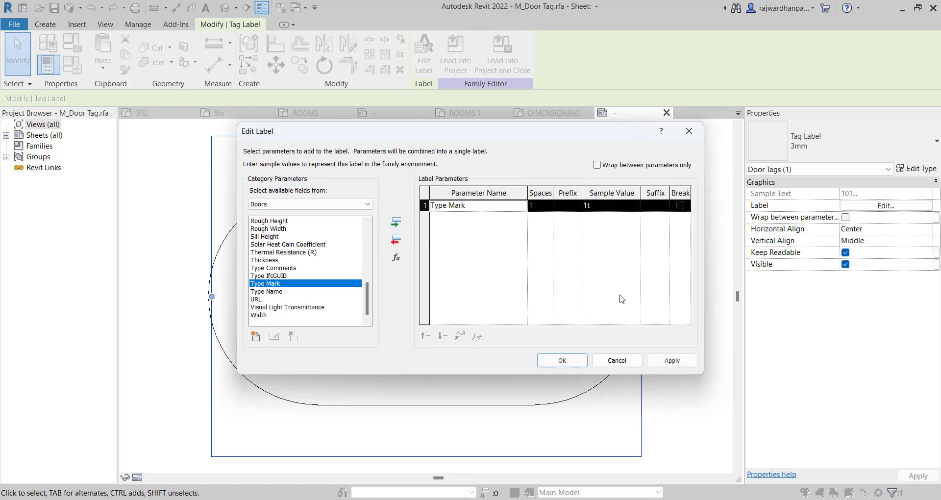
{"action": "left_click", "coordinate": [681, 362]}
{"action": "left_click", "coordinate": [562, 362]}
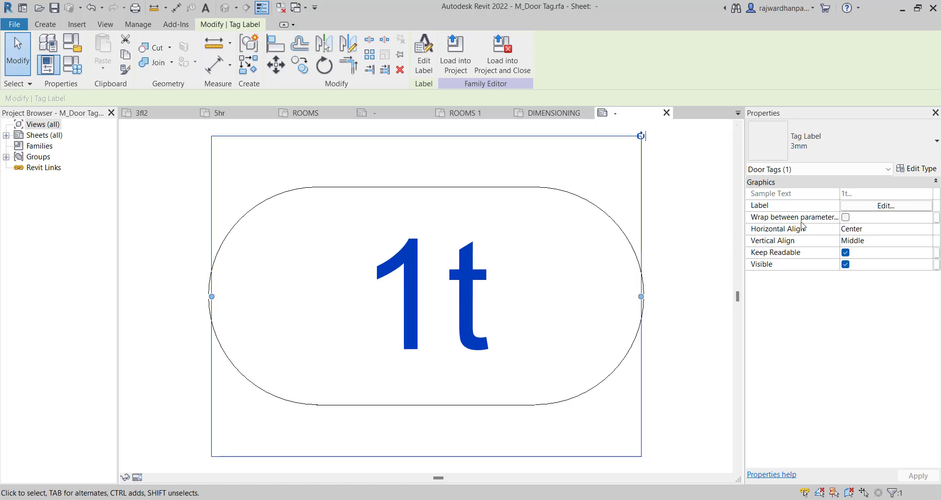
{"action": "left_click", "coordinate": [917, 169]}
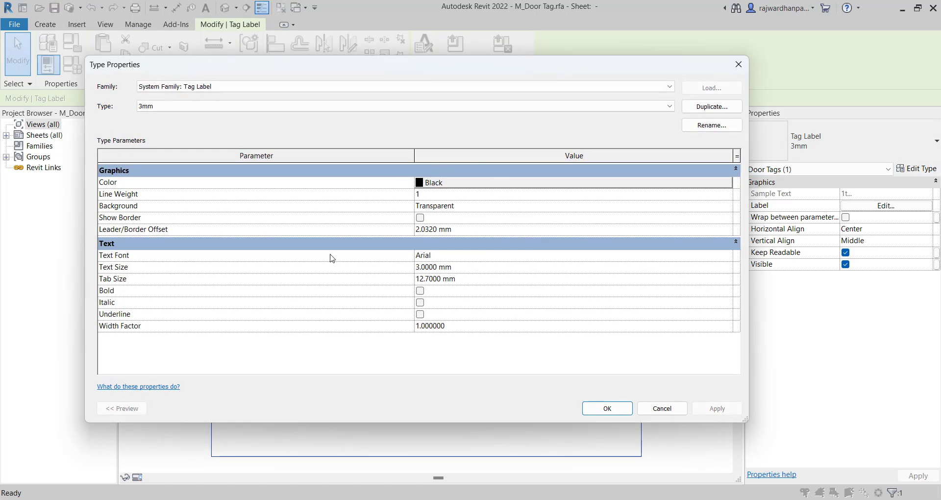
{"action": "left_click", "coordinate": [608, 408]}
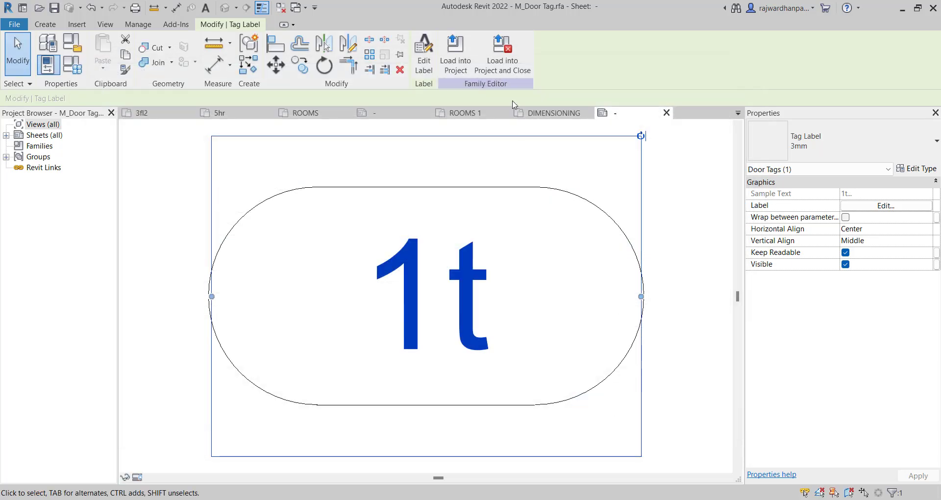
- Load the edited door tag family into Project1 demo.rvt, overwriting the existing version and its parameter values
{"action": "left_click", "coordinate": [455, 53]}
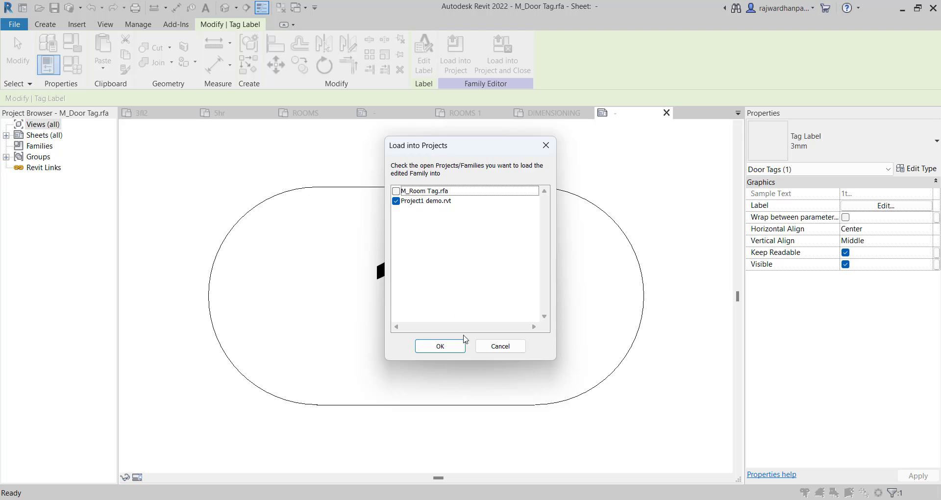
{"action": "left_click", "coordinate": [455, 345]}
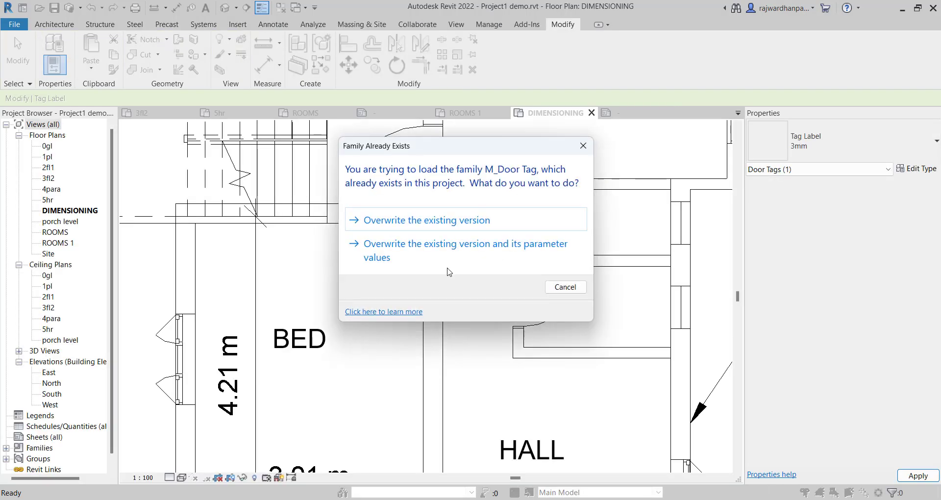
{"action": "left_click", "coordinate": [457, 256]}
- Examine the reloaded door tags throughout the DIMENSIONING plan
{"action": "scroll", "coordinate": [466, 267], "scroll_direction": "down", "scroll_amount": 6}
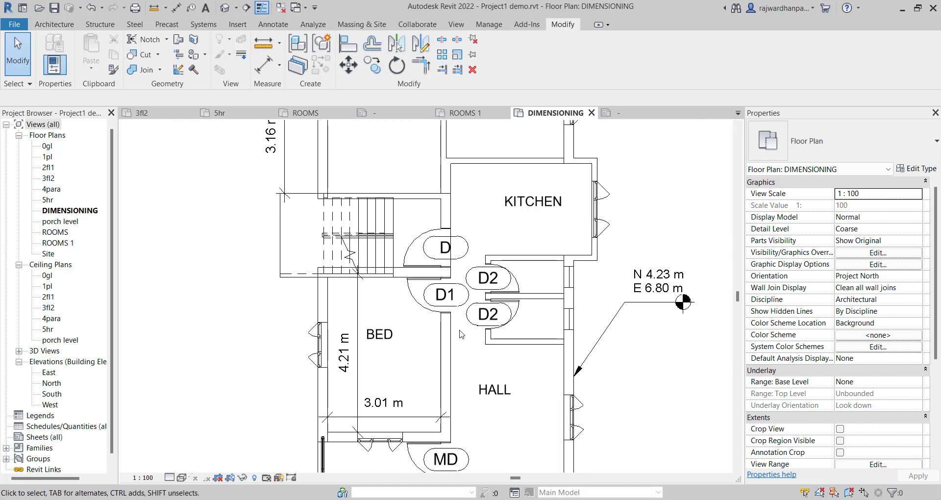
{"action": "scroll", "coordinate": [452, 319], "scroll_direction": "up", "scroll_amount": 4}
{"action": "scroll", "coordinate": [452, 319], "scroll_direction": "up", "scroll_amount": 3}
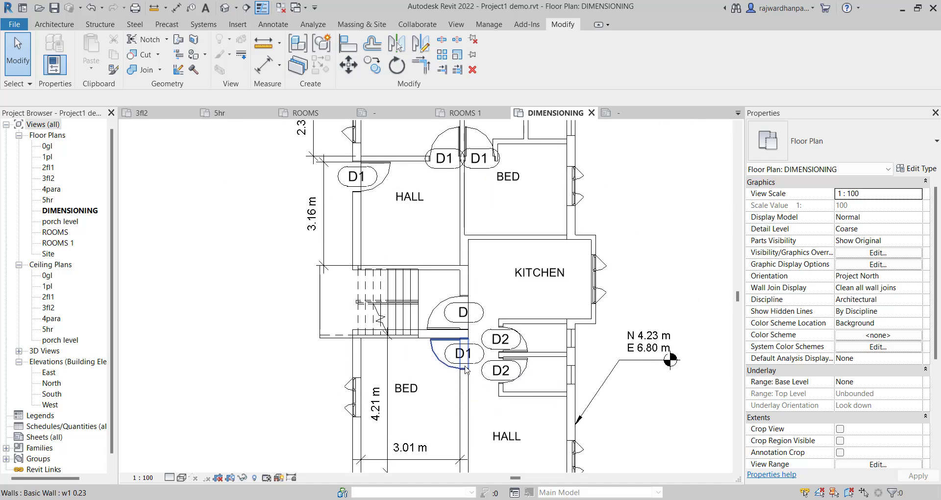
{"action": "middle_click_drag", "start_coordinate": [456, 149], "coordinate": [435, 434]}
{"action": "middle_click_drag", "start_coordinate": [486, 294], "coordinate": [472, 140]}
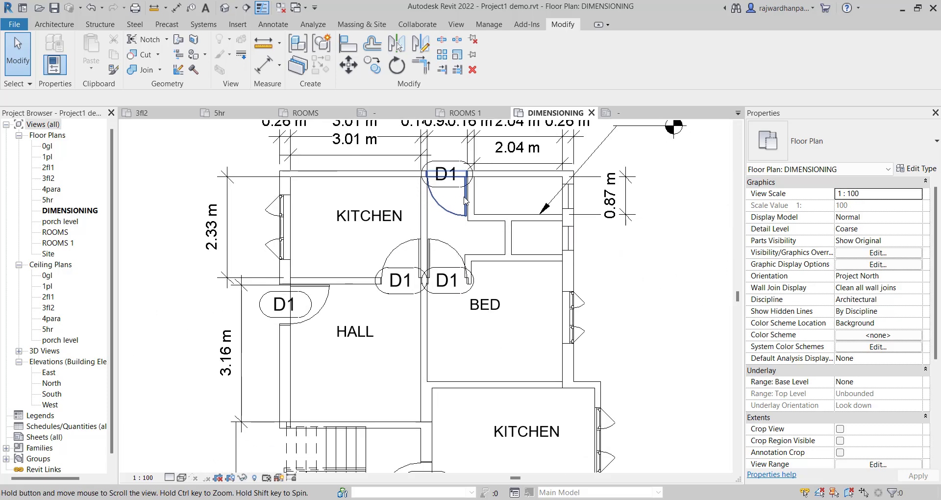
{"action": "scroll", "coordinate": [472, 221], "scroll_direction": "down", "scroll_amount": 5}
{"action": "scroll", "coordinate": [485, 275], "scroll_direction": "up", "scroll_amount": 4}
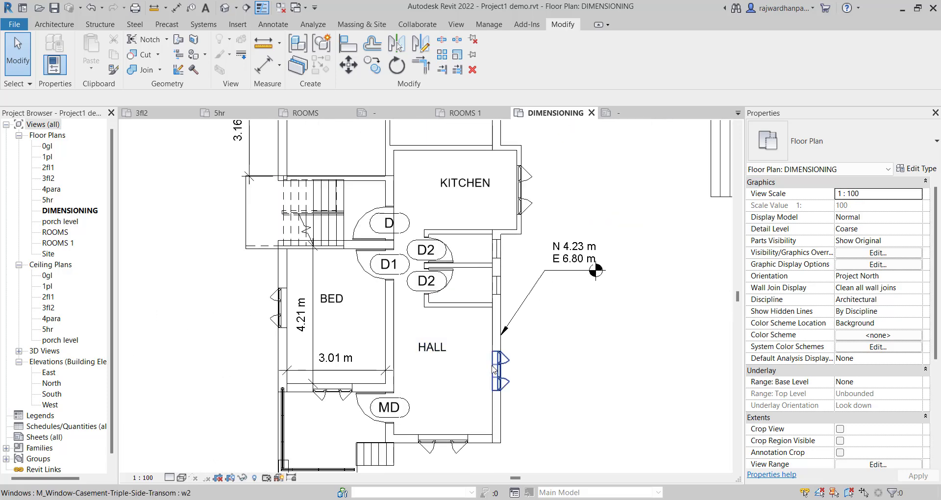
- Tag all untagged windows in the DIMENSIONING plan with M_Window Tag, using horizontal orientation and no leader
{"action": "scroll", "coordinate": [490, 369], "scroll_direction": "up", "scroll_amount": 1}
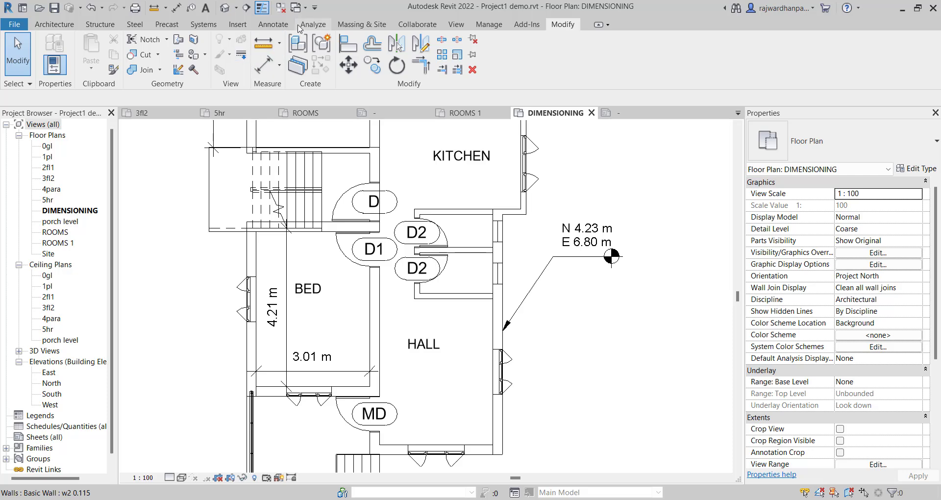
{"action": "left_click", "coordinate": [281, 26]}
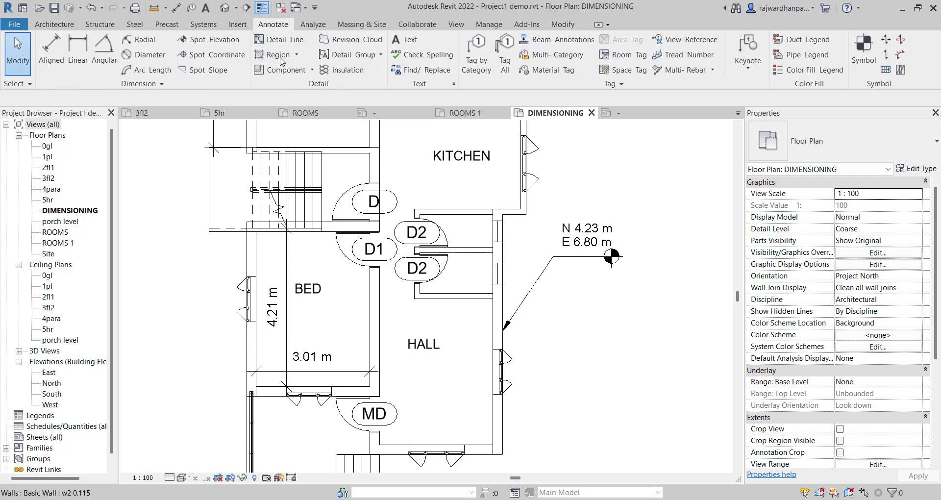
{"action": "left_click", "coordinate": [505, 54]}
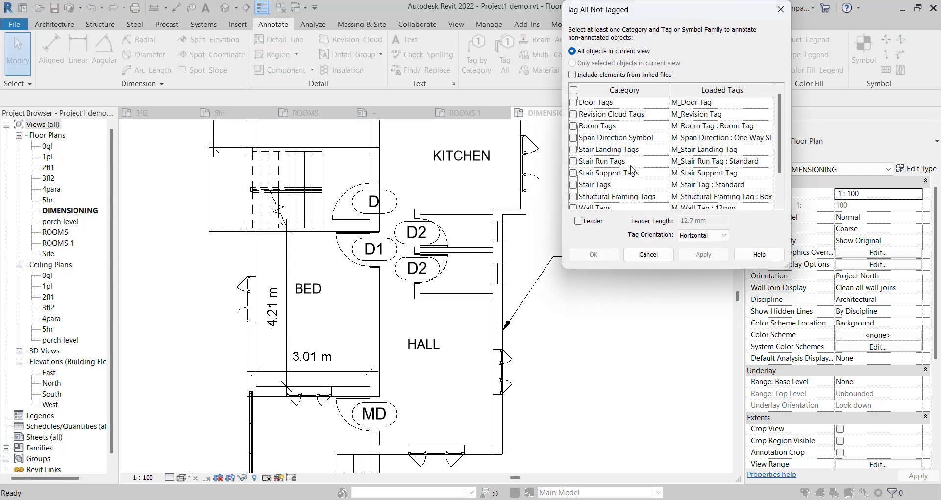
{"action": "scroll", "coordinate": [632, 170], "scroll_direction": "down", "scroll_amount": 1}
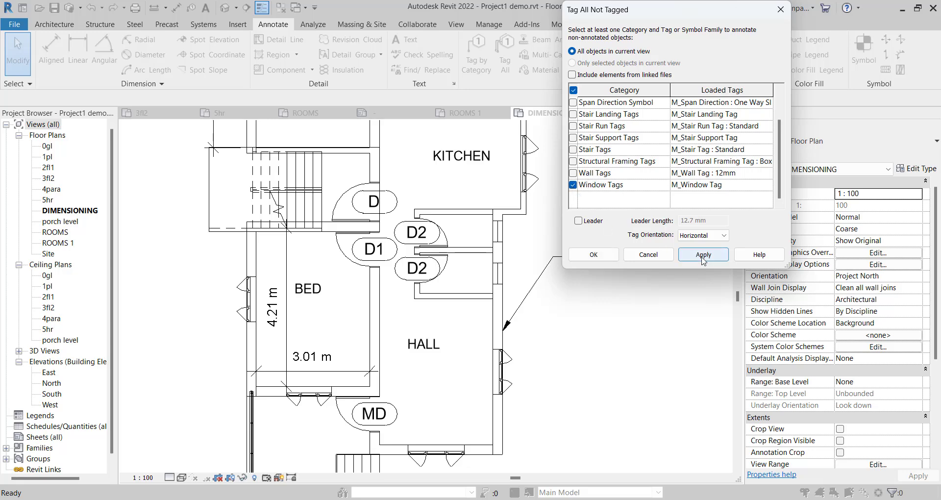
{"action": "left_click", "coordinate": [704, 255]}
{"action": "left_click", "coordinate": [593, 255]}
- Examine the window tags along the outer walls throughout the DIMENSIONING plan
{"action": "scroll", "coordinate": [584, 356], "scroll_direction": "down", "scroll_amount": 2}
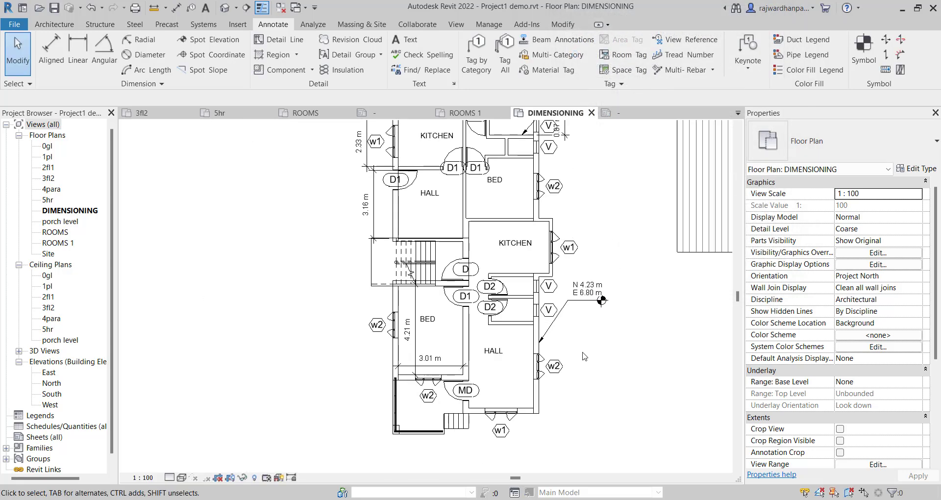
{"action": "middle_click_drag", "start_coordinate": [585, 357], "coordinate": [538, 431]}
{"action": "middle_click_drag", "start_coordinate": [561, 258], "coordinate": [541, 218]}
{"action": "scroll", "coordinate": [541, 219], "scroll_direction": "down", "scroll_amount": 1}
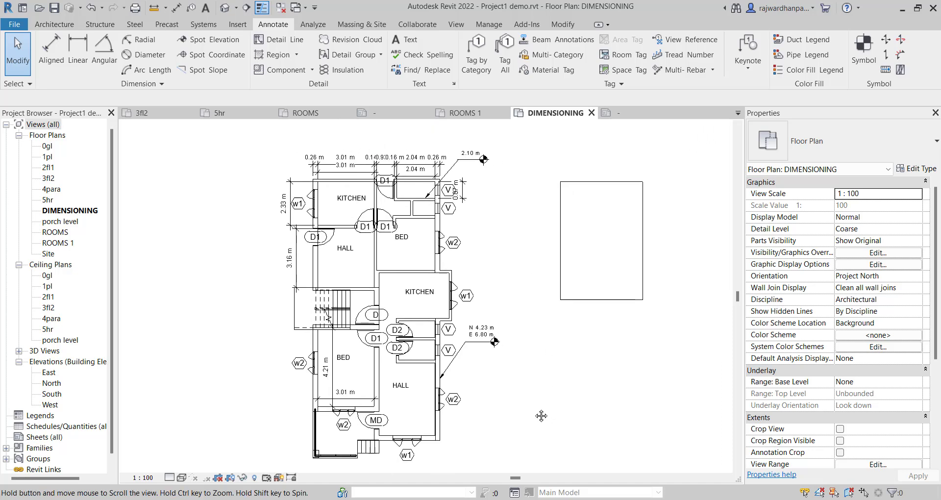
{"action": "middle_click_drag", "start_coordinate": [540, 413], "coordinate": [573, 395]}
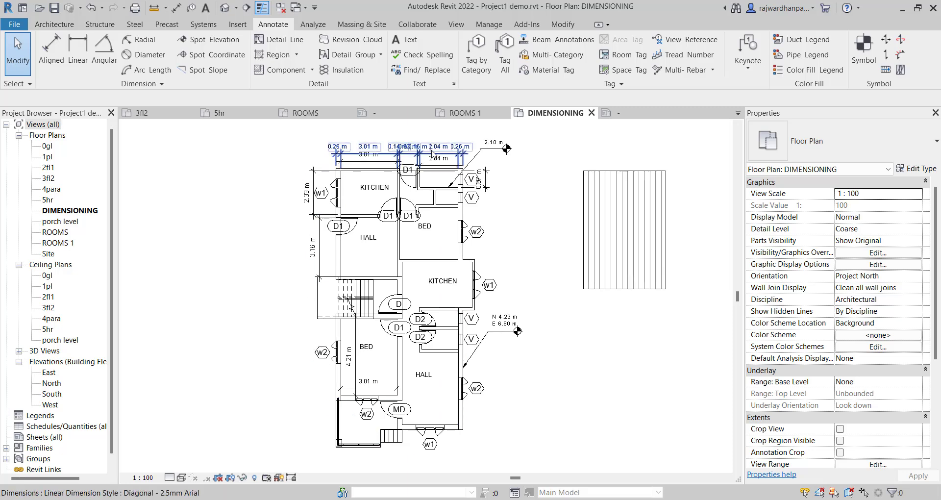
{"action": "middle_click_drag", "start_coordinate": [533, 288], "coordinate": [512, 265]}
{"action": "scroll", "coordinate": [514, 245], "scroll_direction": "down", "scroll_amount": 1}
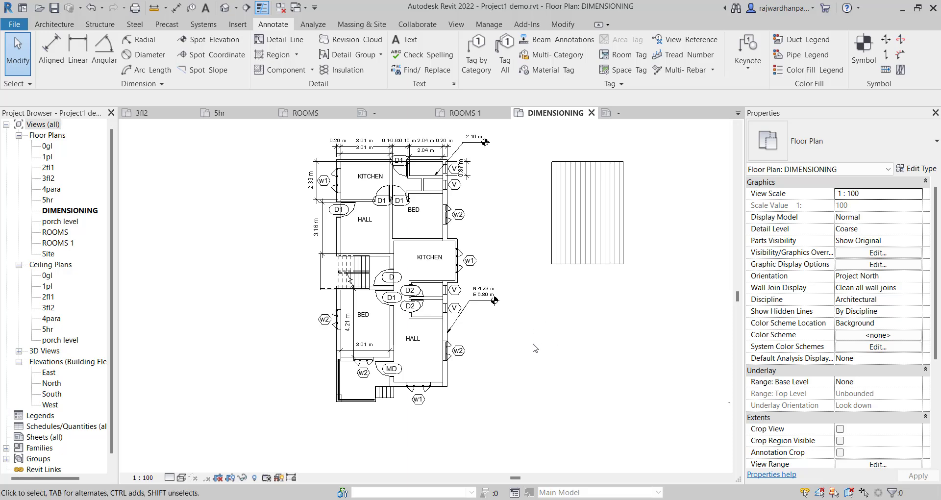
- Review the color-coded rooms and room legends in the ROOMS and ROOMS 1 floor plans, ending on ROOMS
{"action": "double_click", "coordinate": [53, 233]}
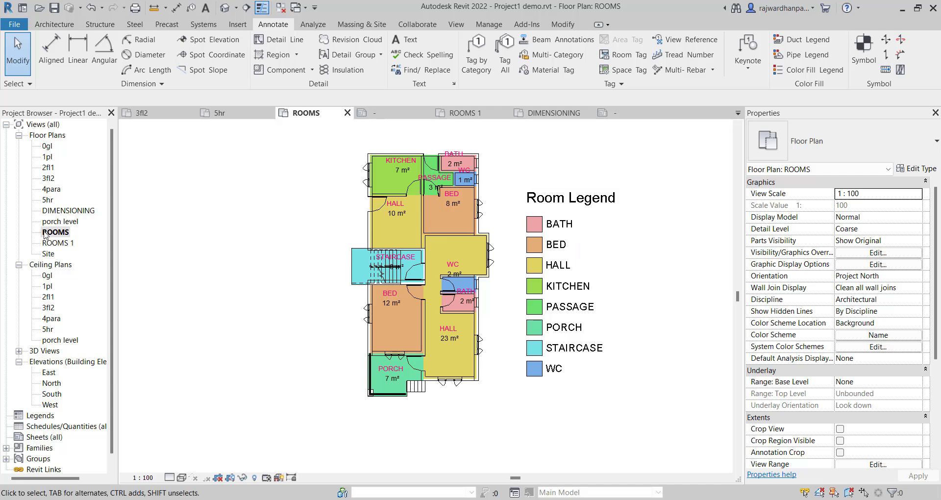
{"action": "double_click", "coordinate": [57, 243]}
{"action": "middle_click_drag", "start_coordinate": [288, 279], "coordinate": [279, 279]}
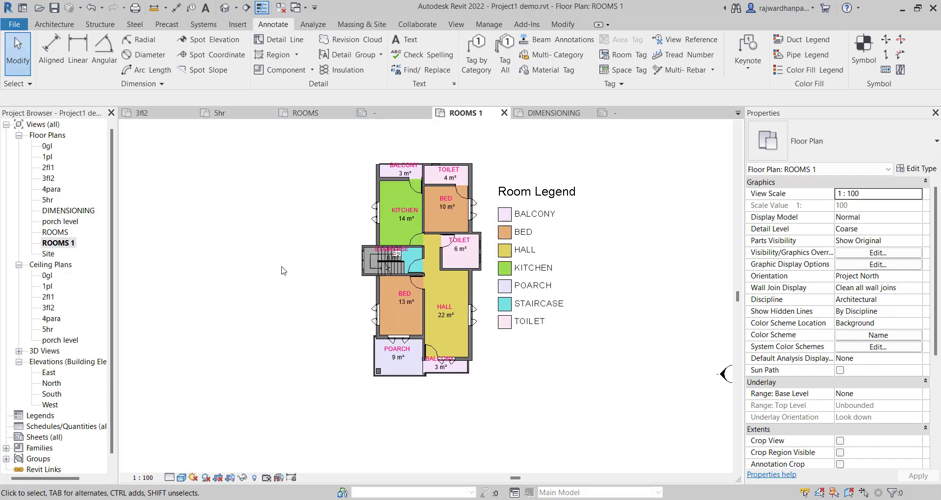
{"action": "double_click", "coordinate": [55, 232]}
{"action": "middle_click_drag", "start_coordinate": [272, 230], "coordinate": [254, 258]}
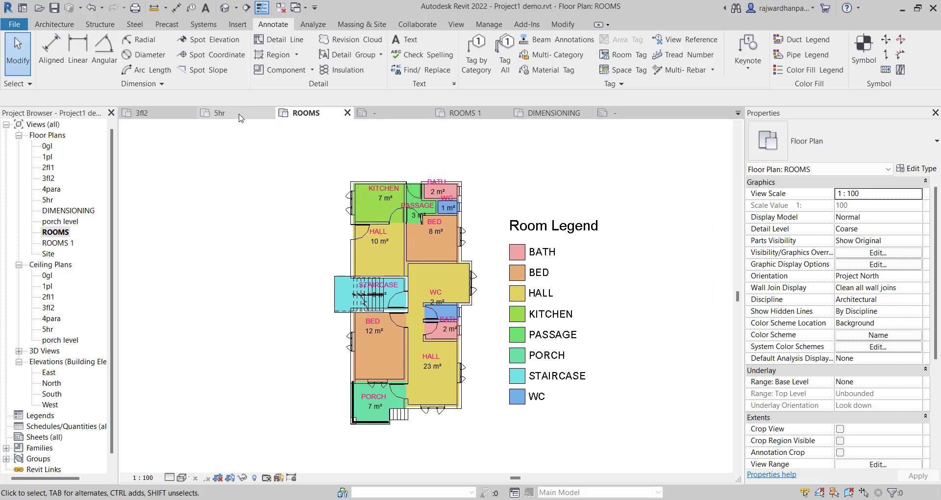
{"action": "left_click_drag", "start_coordinate": [359, 137], "coordinate": [332, 148]}
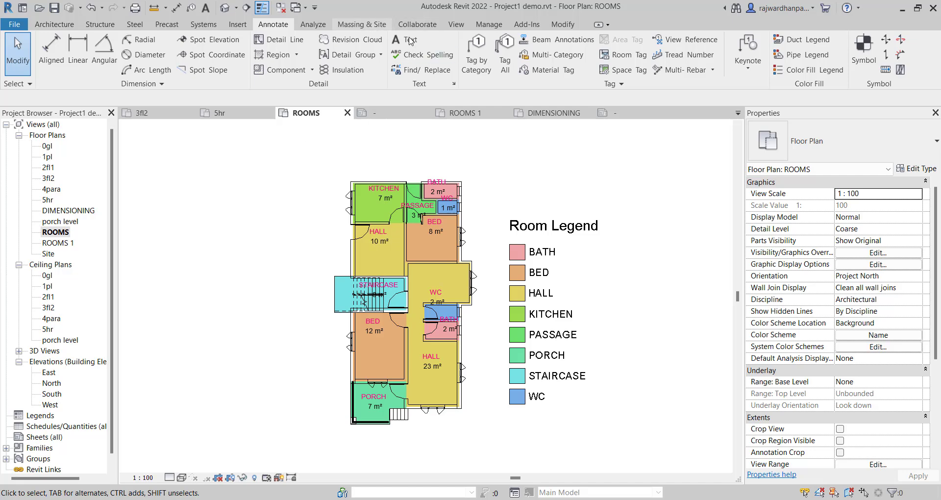
- Bring up the massing and site tools and open the default 3D view of the building
{"action": "left_click", "coordinate": [361, 25]}
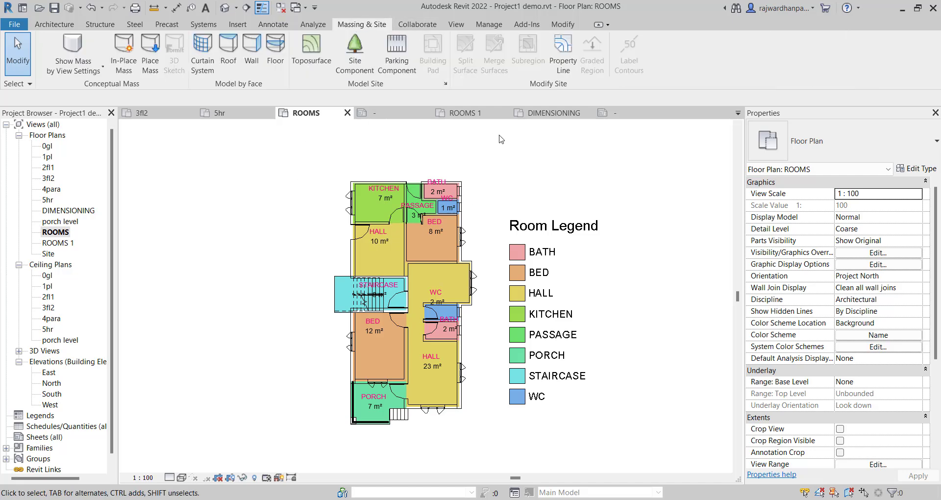
{"action": "left_click", "coordinate": [225, 7]}
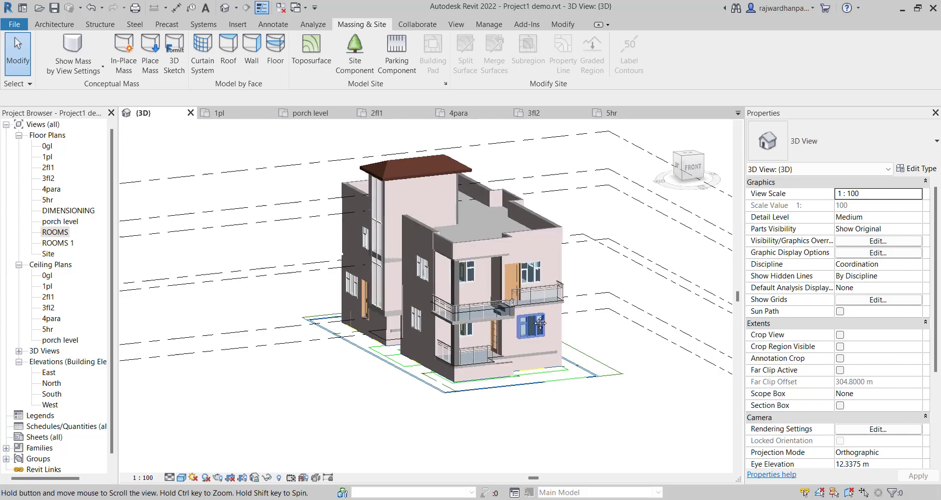